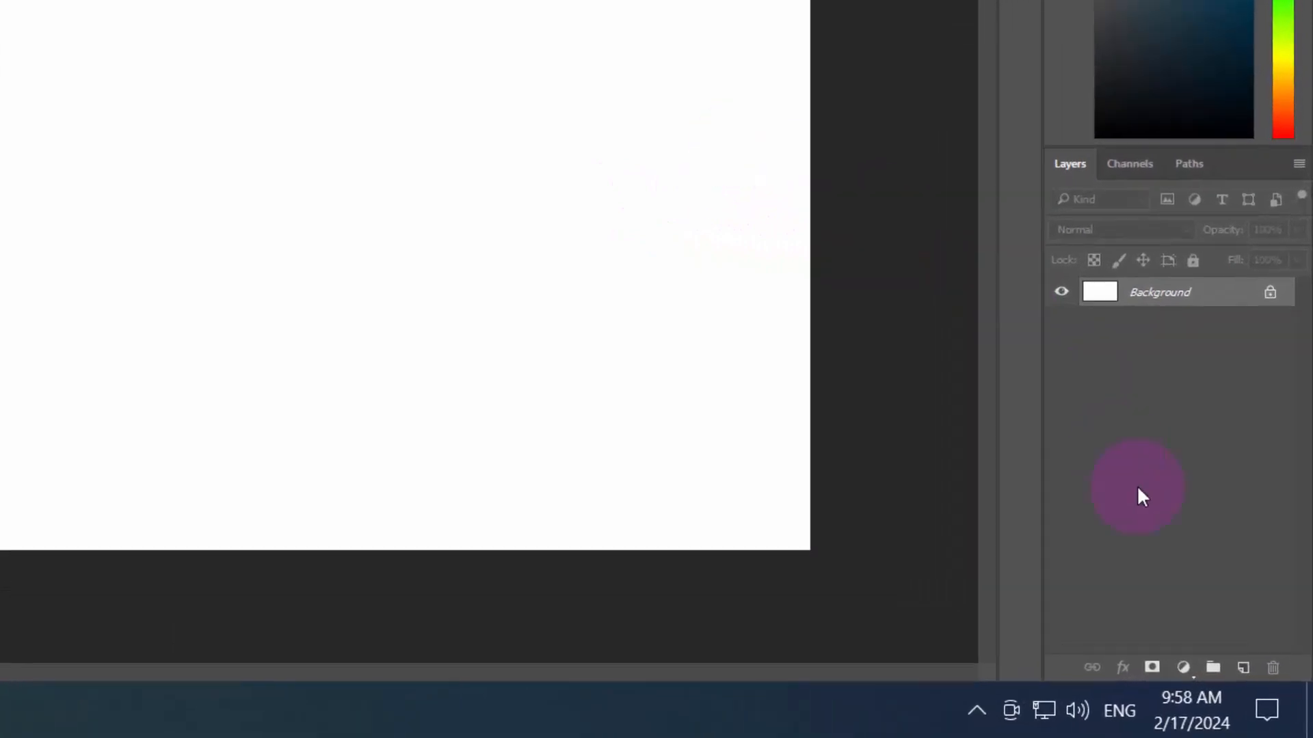
# Add a gradient fill layer using the Blue, Yellow, Pink gradient preset
pyautogui.click(1185, 668)
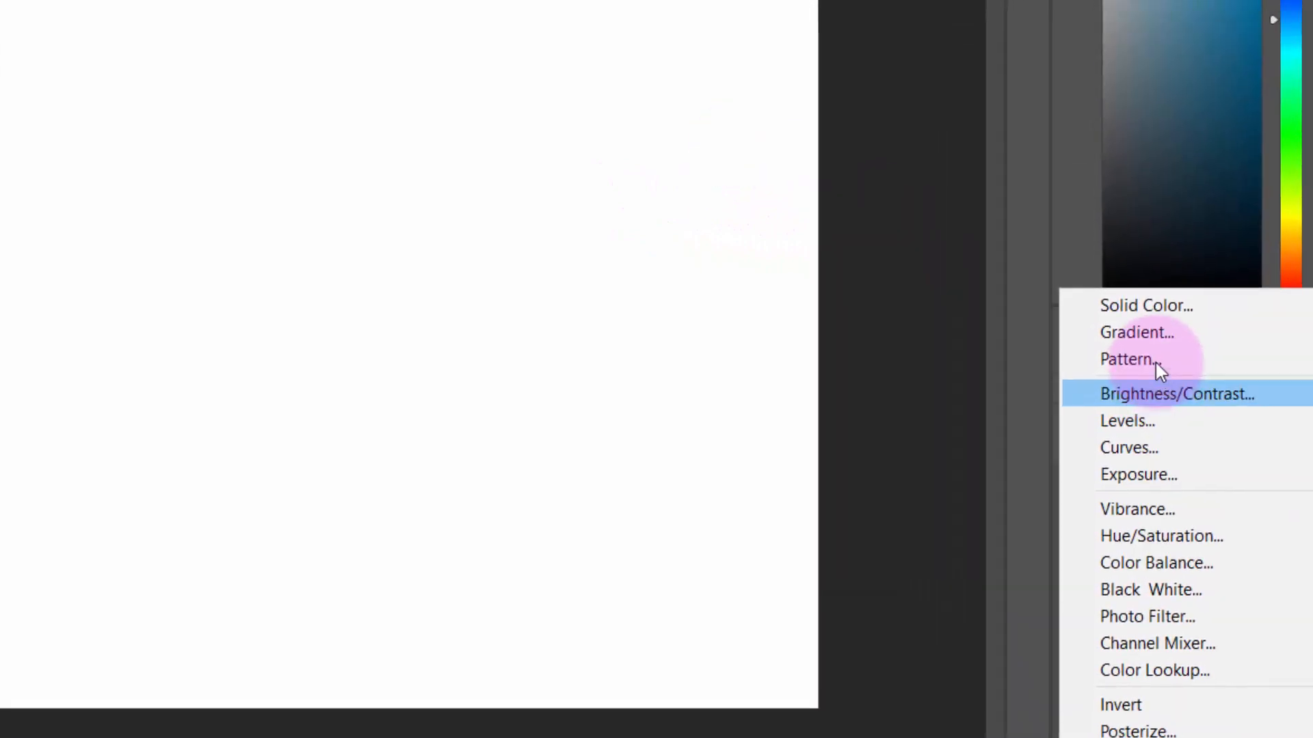
pyautogui.click(1145, 333)
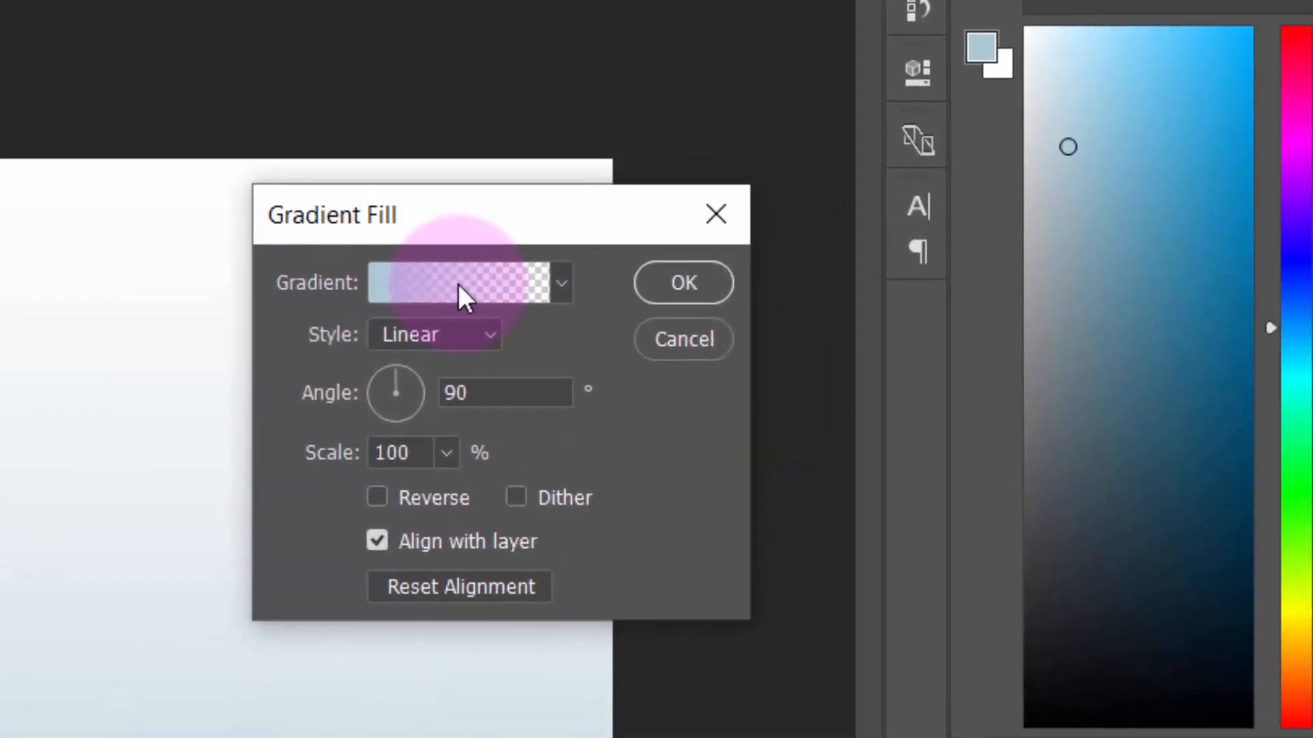
pyautogui.click(458, 284)
pyautogui.click(497, 172)
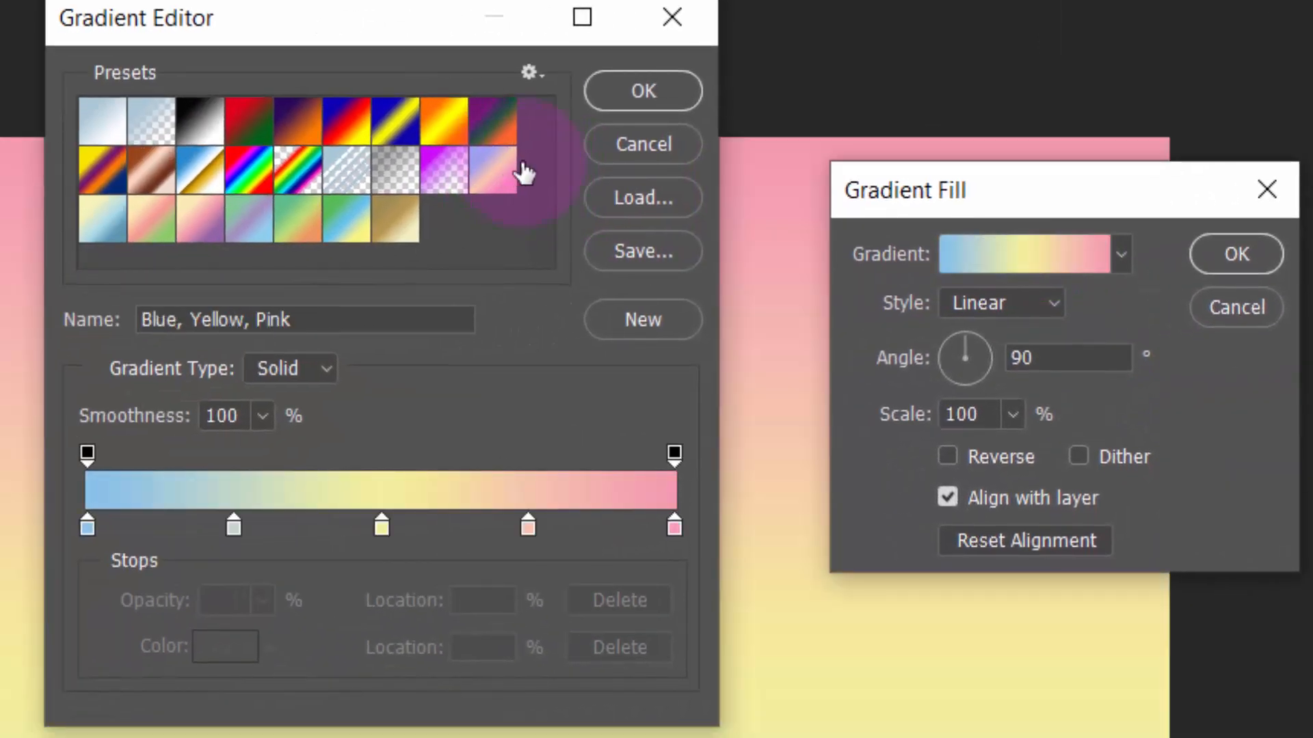
pyautogui.click(640, 105)
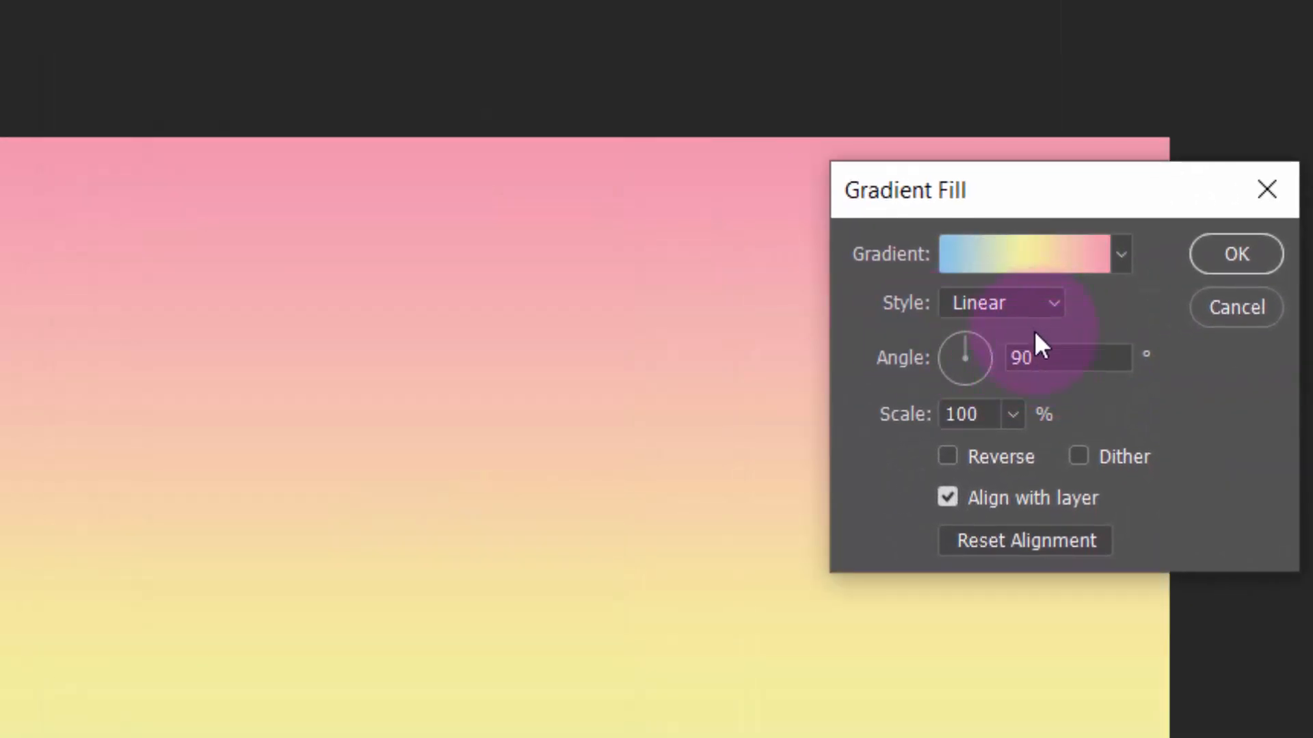
# Set the gradient fill's style to Radial and its scale to 140%, and apply it
pyautogui.click(996, 306)
pyautogui.click(1002, 351)
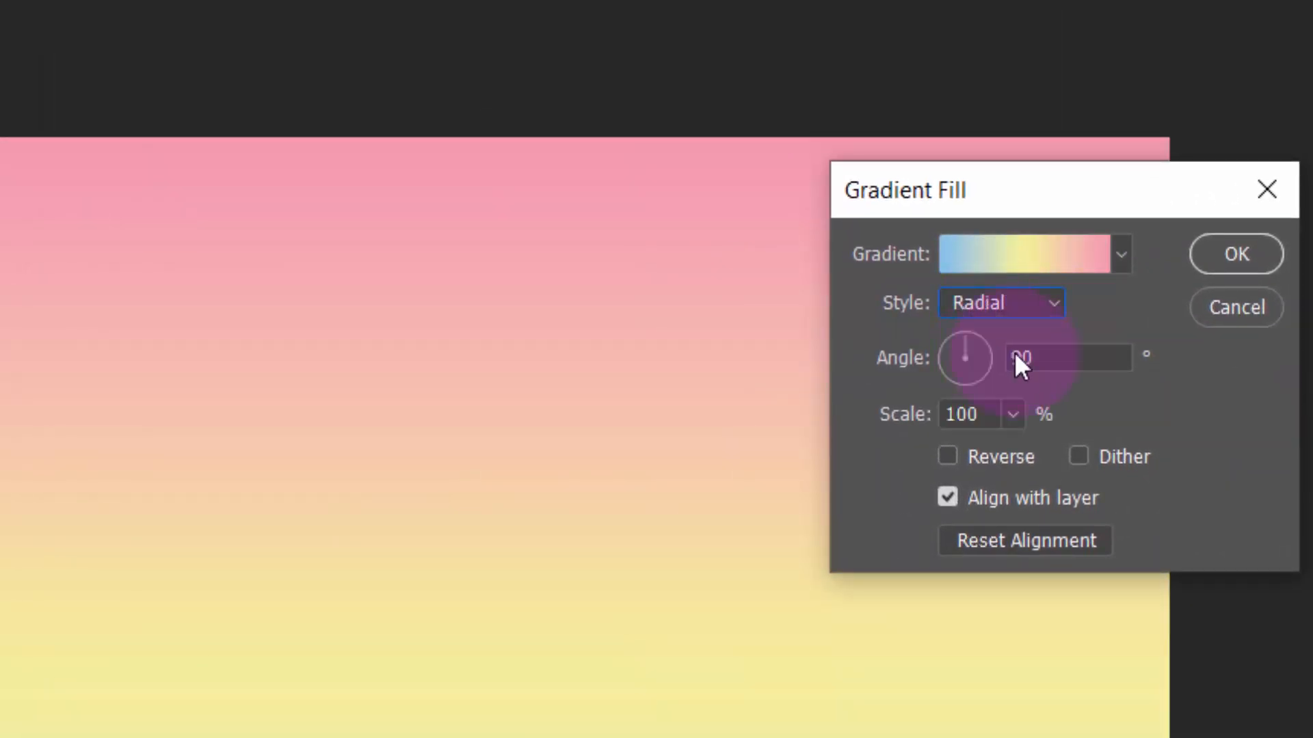
pyautogui.doubleClick(948, 414)
pyautogui.write('140')
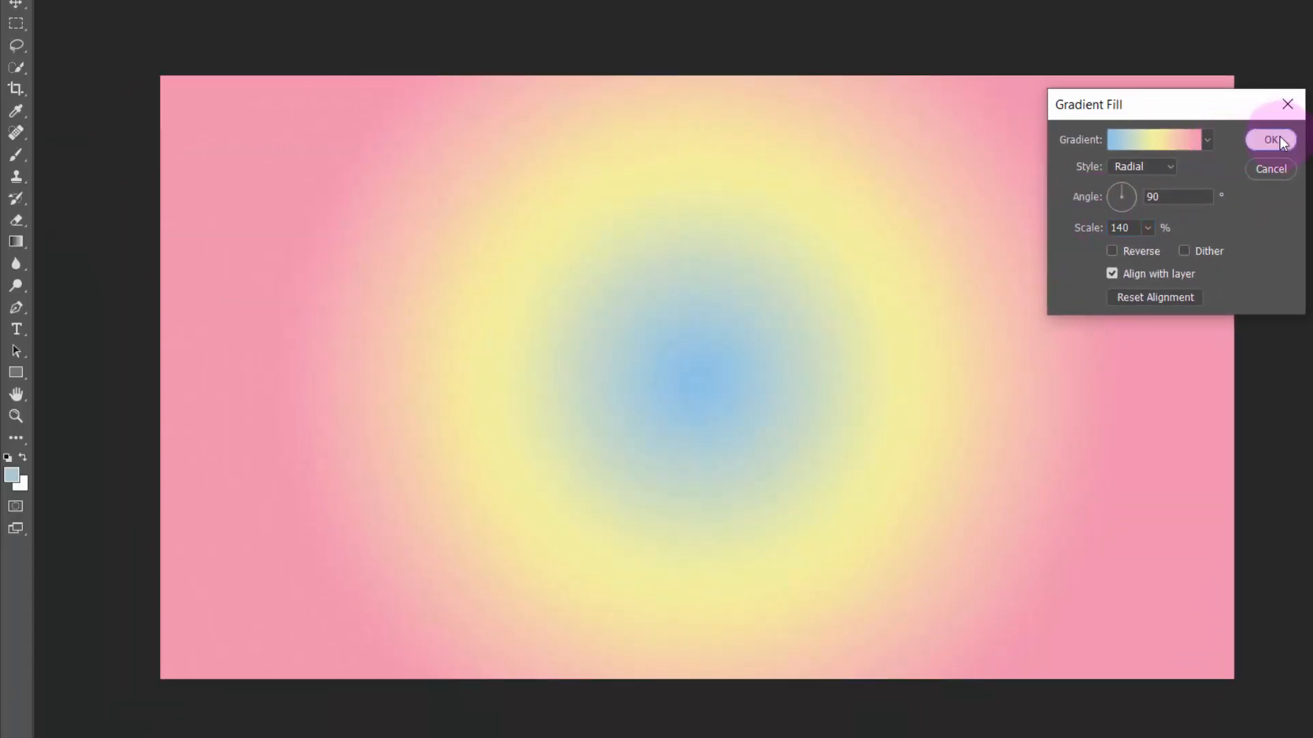
pyautogui.click(1272, 140)
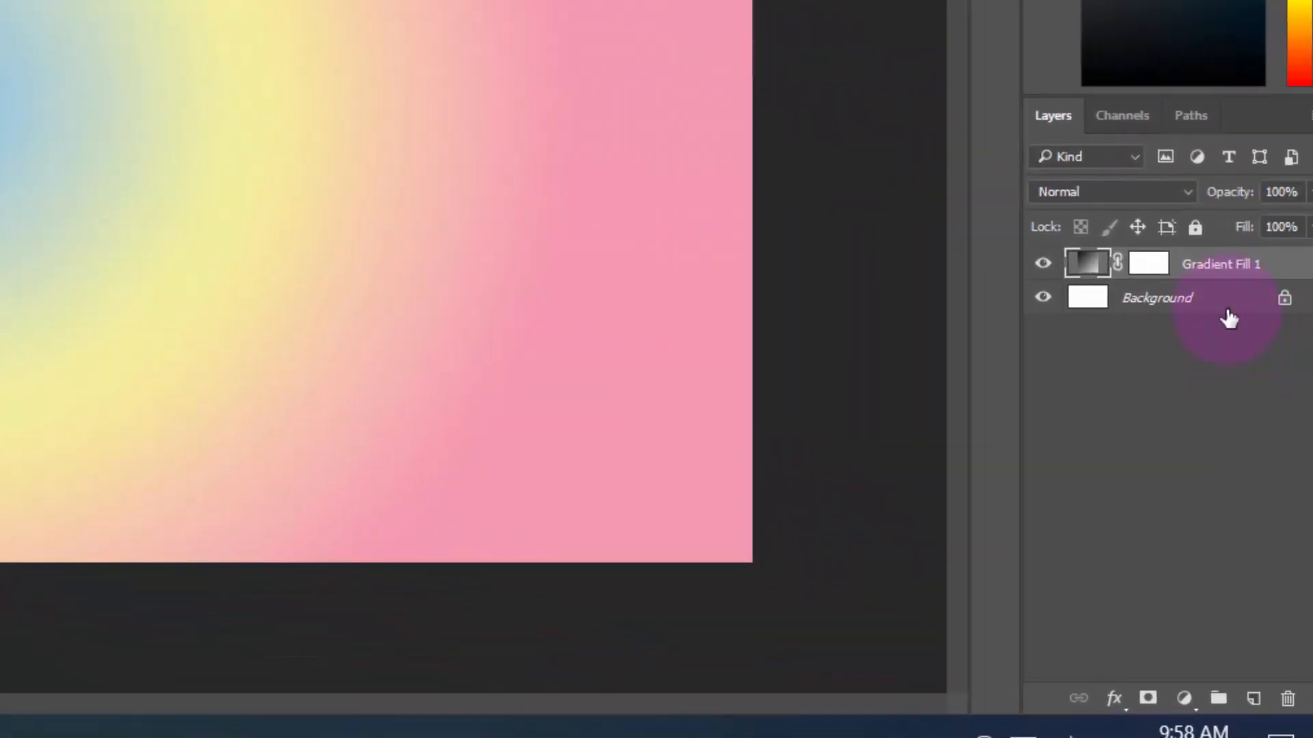
# Merge the gradient fill layer with the Background layer
pyautogui.press('shift')
pyautogui.keyDown('shift'); pyautogui.click(1227, 311); pyautogui.keyUp('shift')
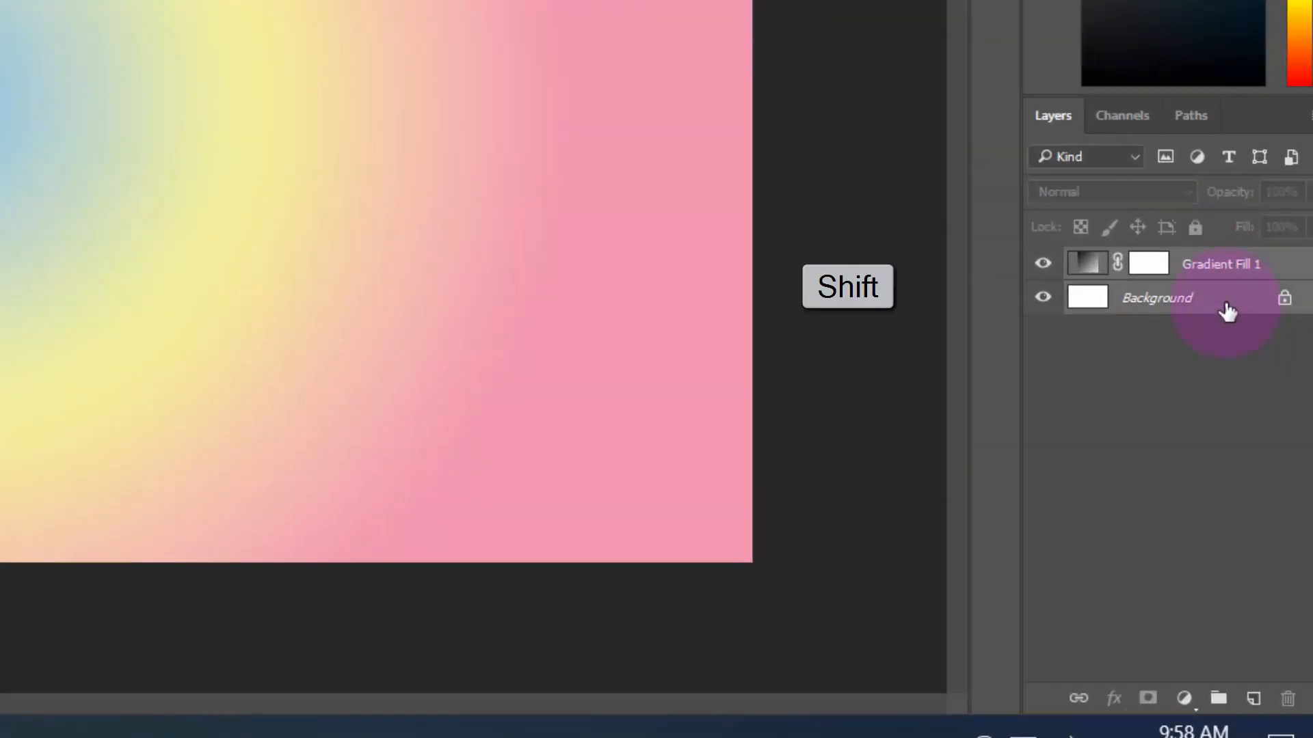
pyautogui.hotkey('ctrl', 'e')
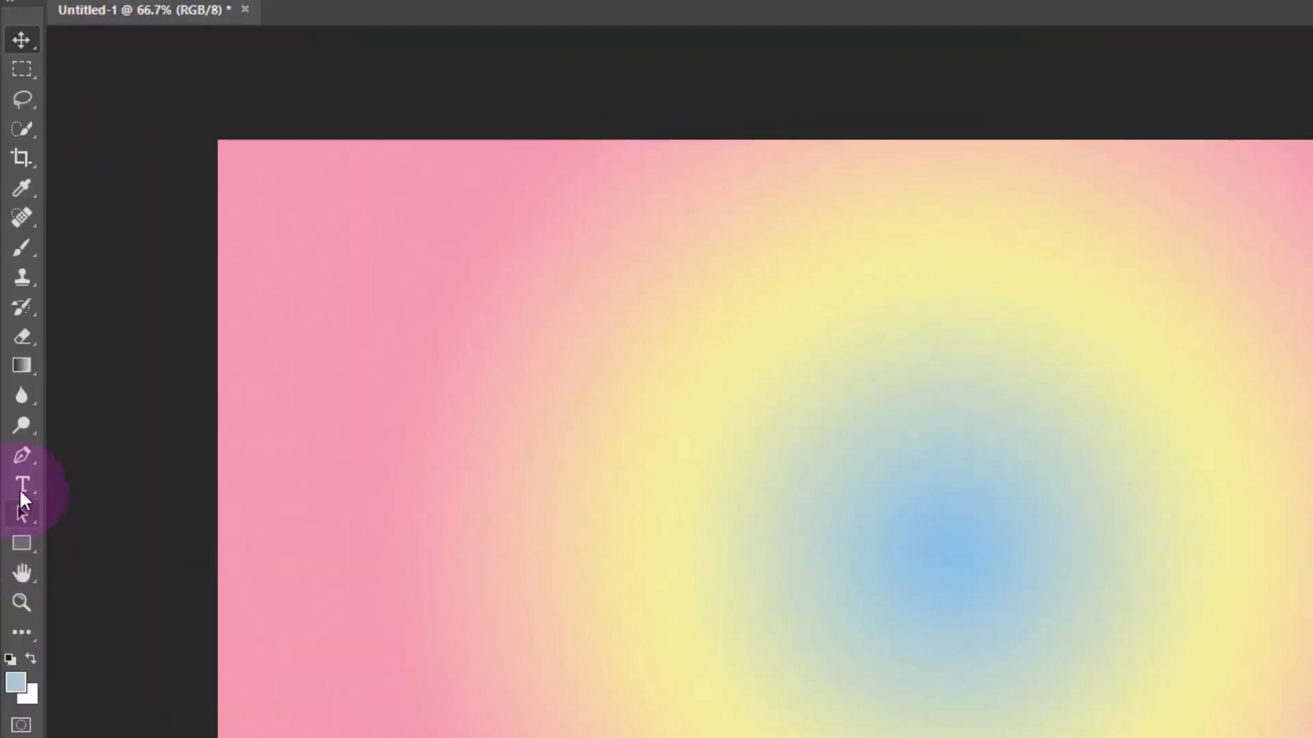
# Add the horizontal text "GOLD" on the canvas with the Type tool
pyautogui.click(21, 485)
pyautogui.click(87, 482)
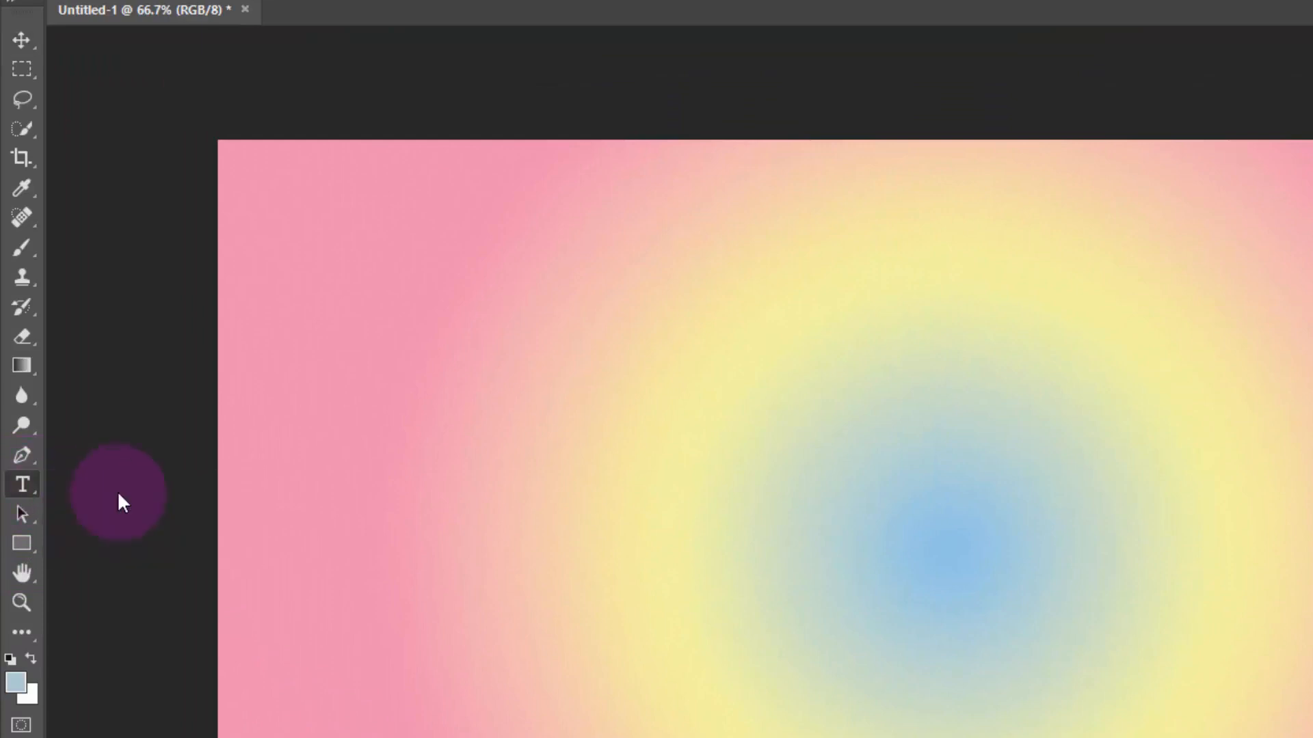
pyautogui.click(732, 543)
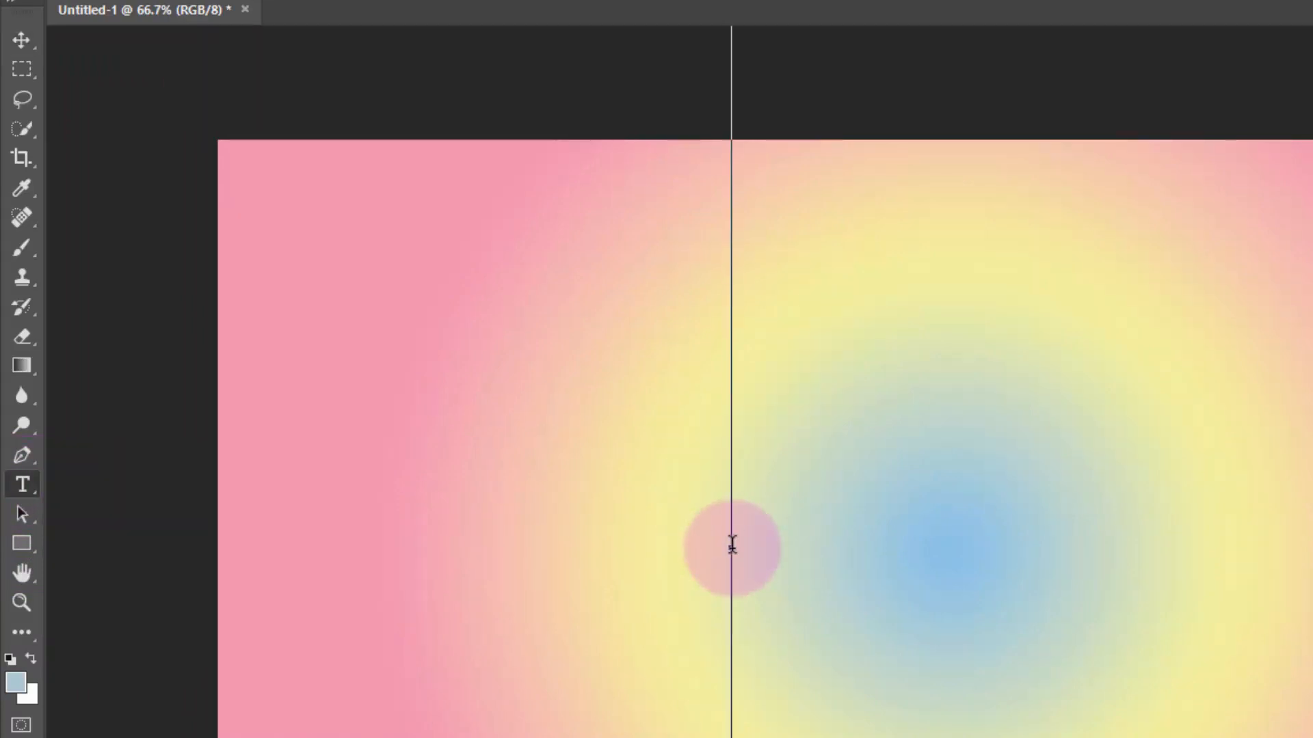
pyautogui.write('GOLD')
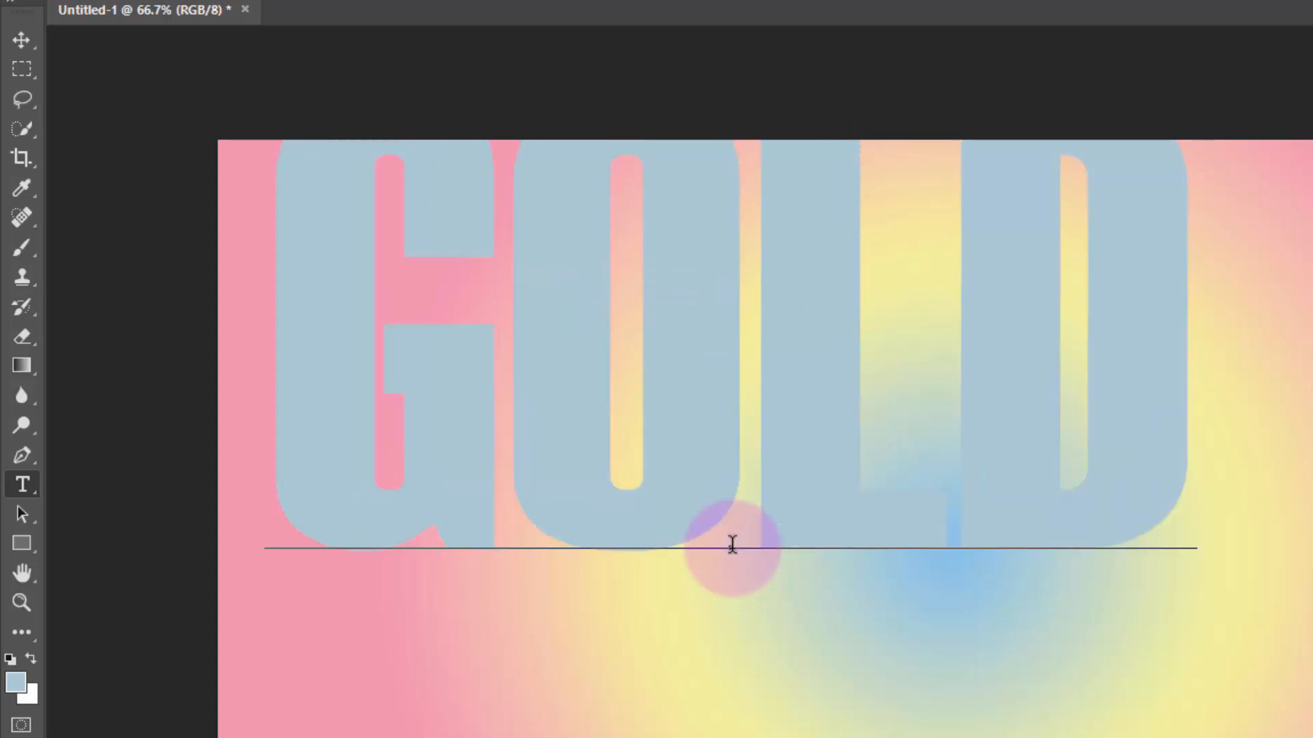
pyautogui.click(879, 46)
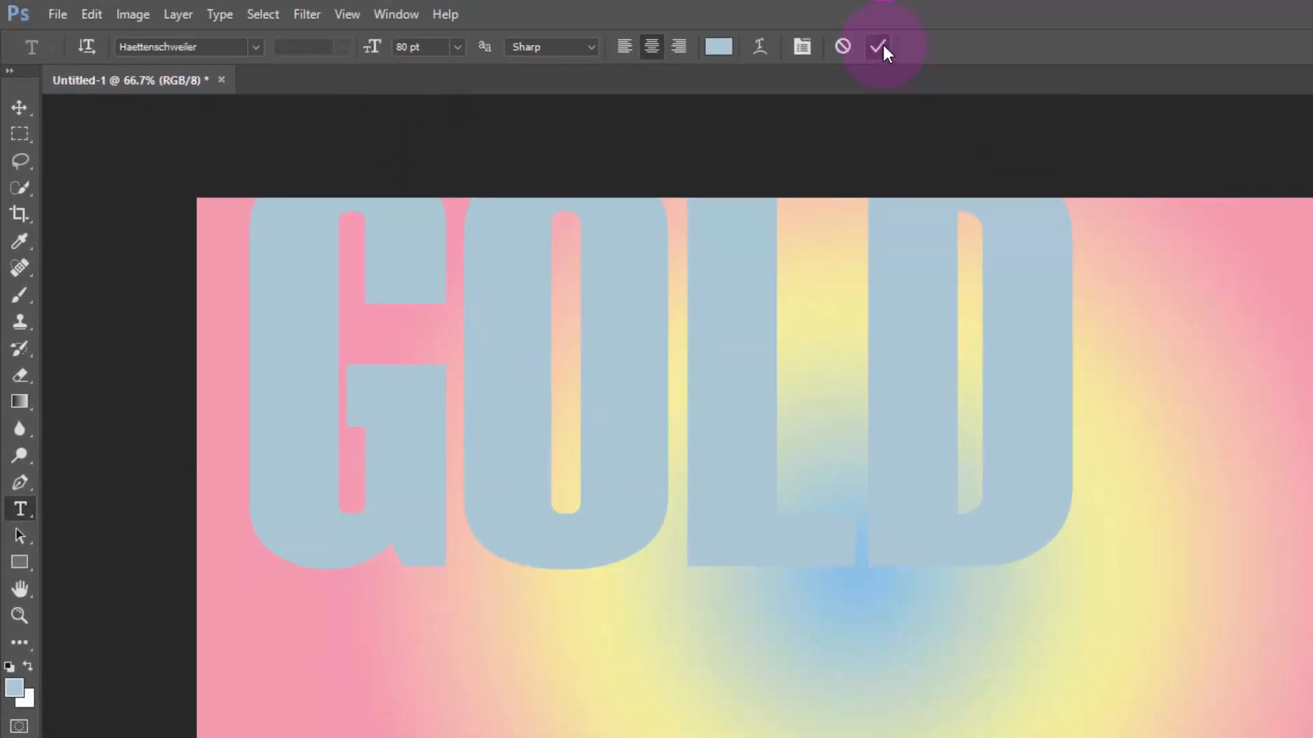
# Center the GOLD text vertically and horizontally on the whole canvas, and clear the selection
pyautogui.hotkey('ctrl', 'a')
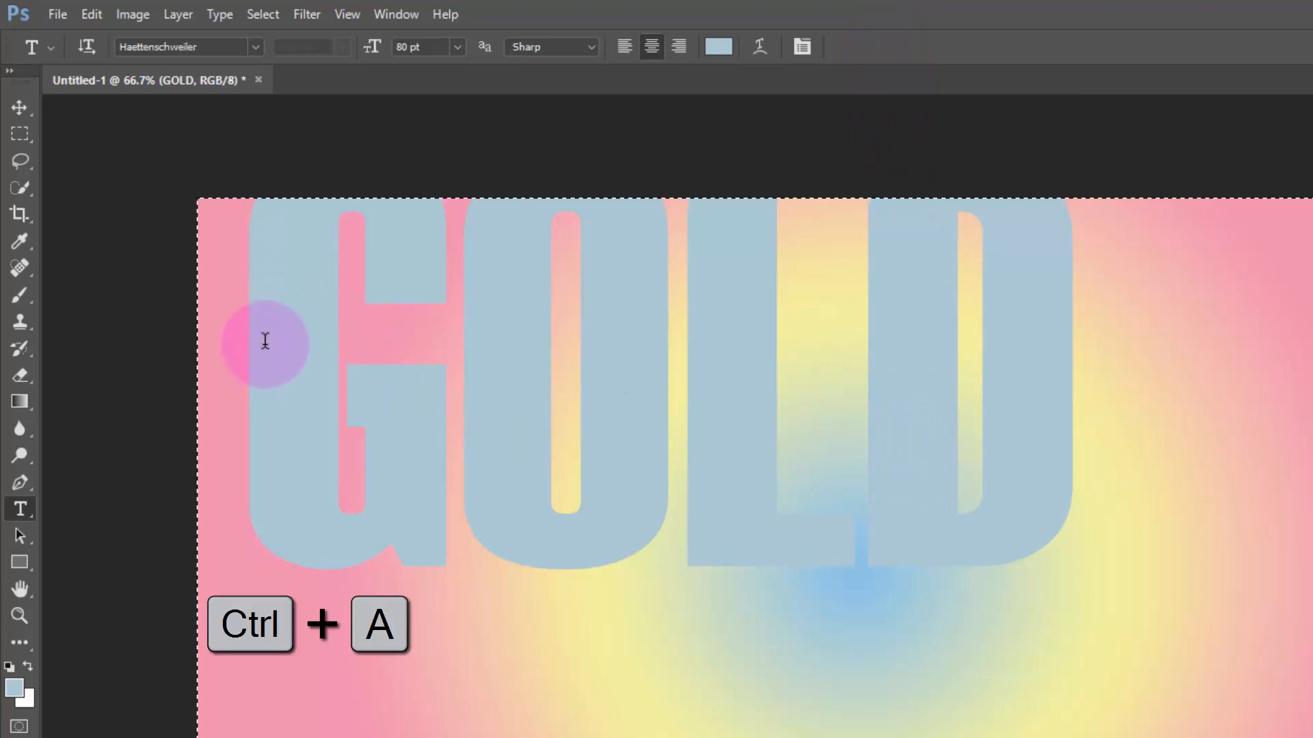
pyautogui.click(15, 108)
pyautogui.click(428, 48)
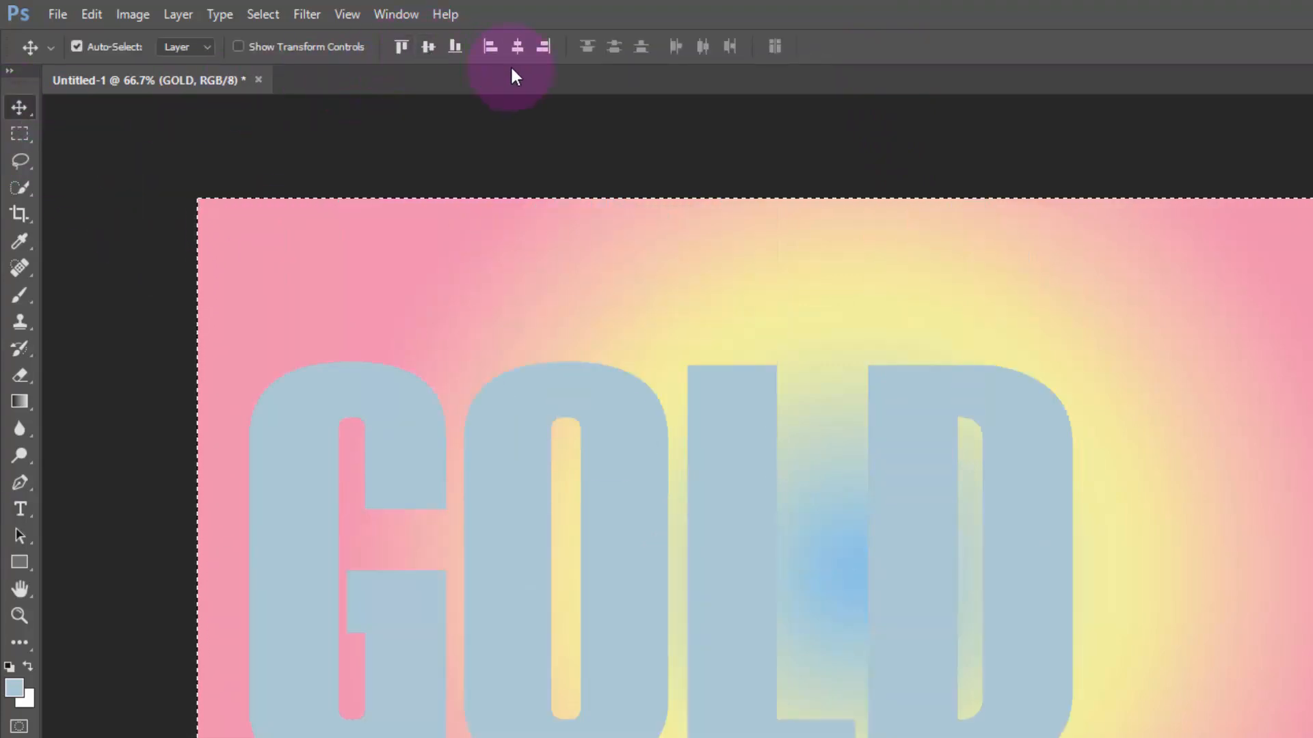
pyautogui.click(518, 48)
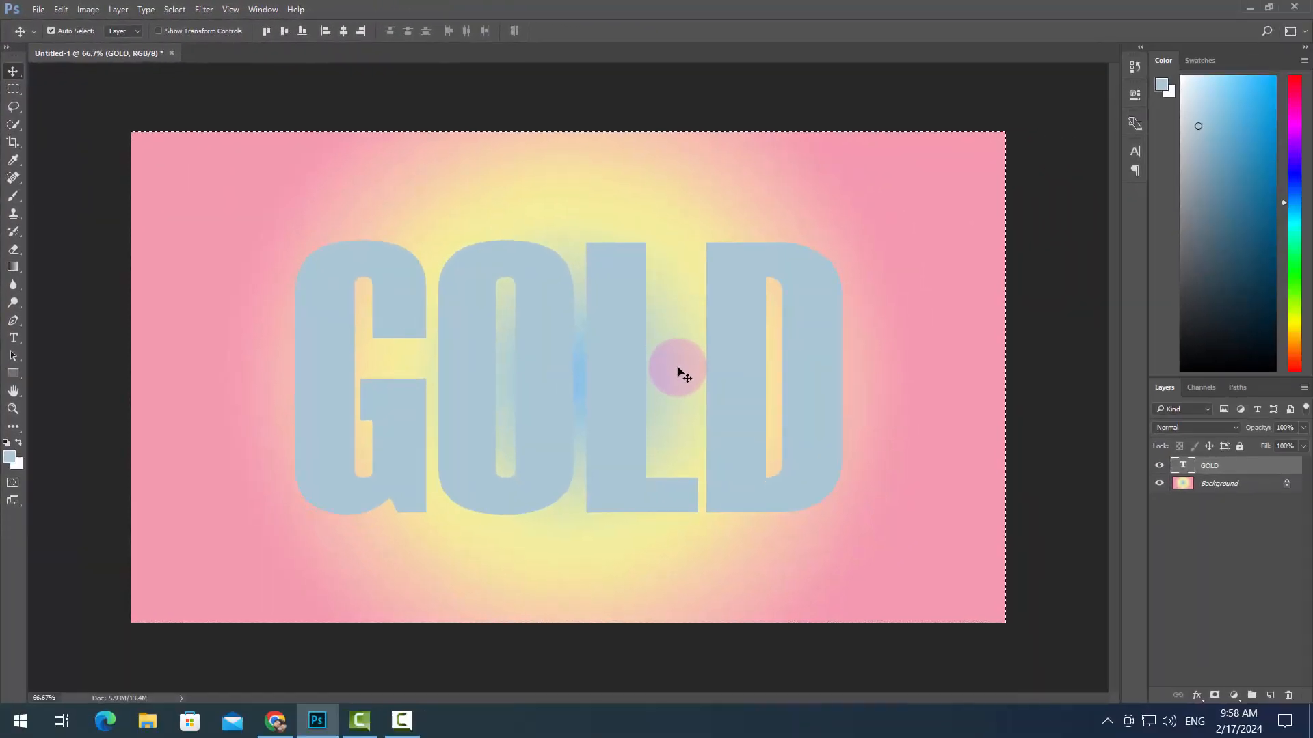
pyautogui.click(176, 11)
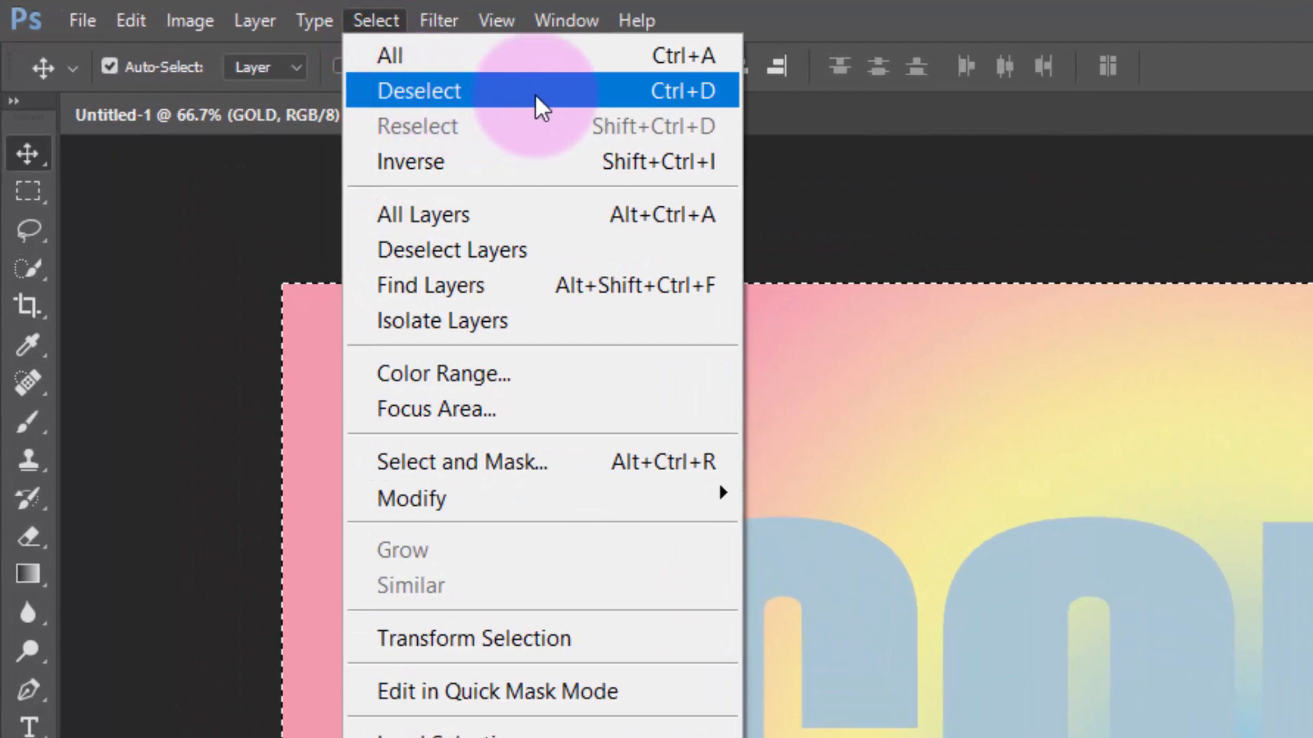
pyautogui.click(535, 93)
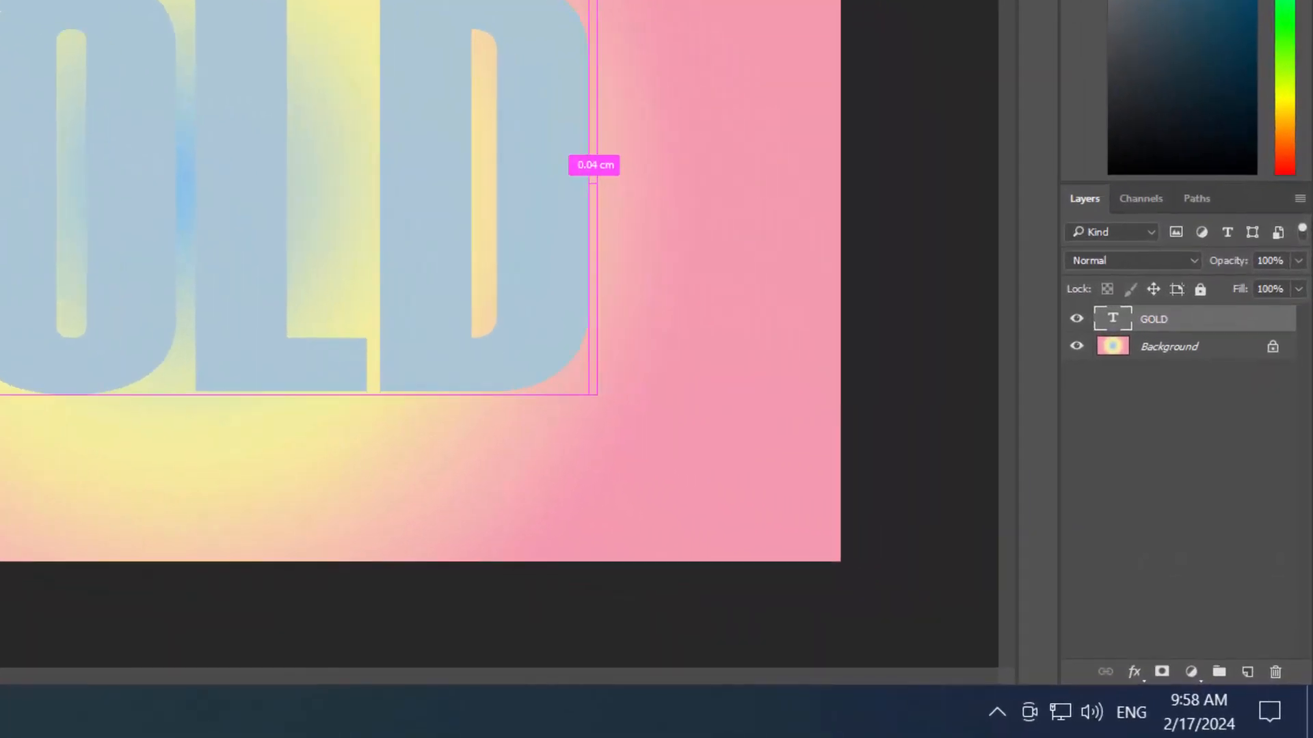
# Duplicate the GOLD text layer twice and rename the topmost copy TEXT 1
pyautogui.hotkey('ctrl', 'j')
pyautogui.hotkey('ctrl', 'j')
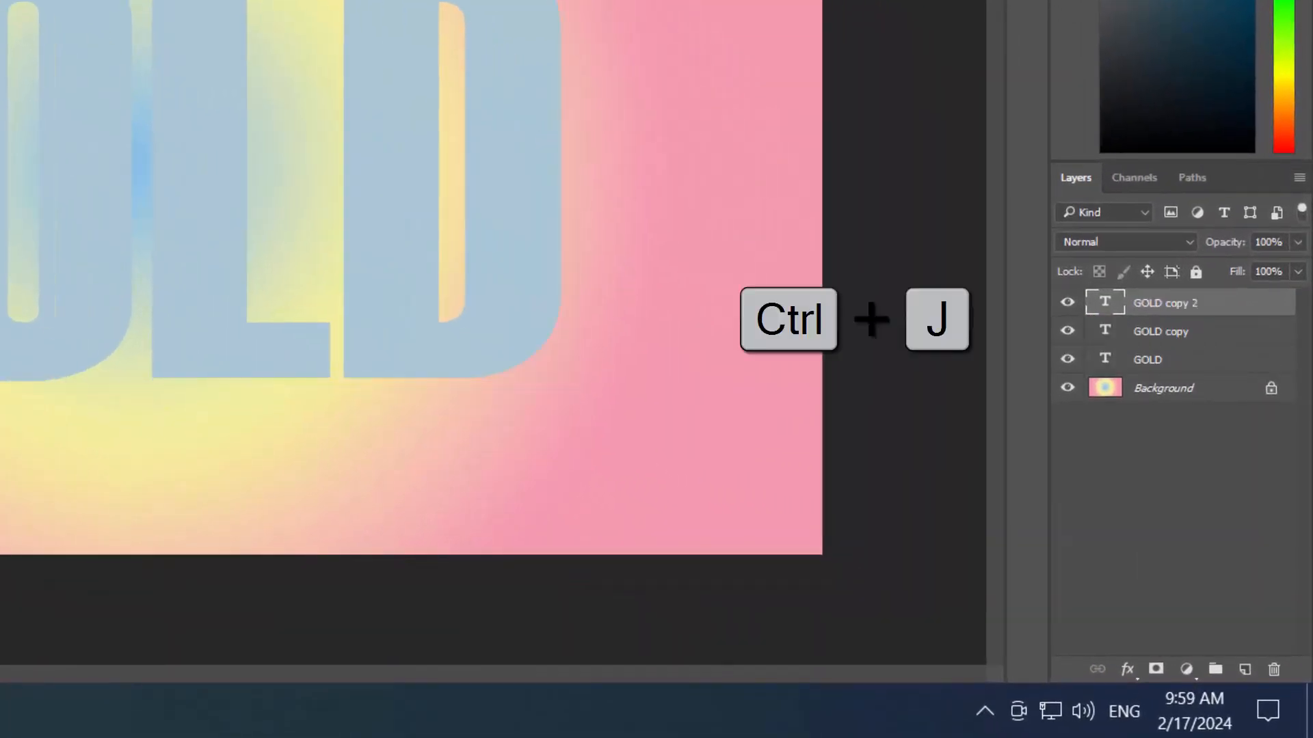
pyautogui.doubleClick(1176, 308)
pyautogui.write('1')
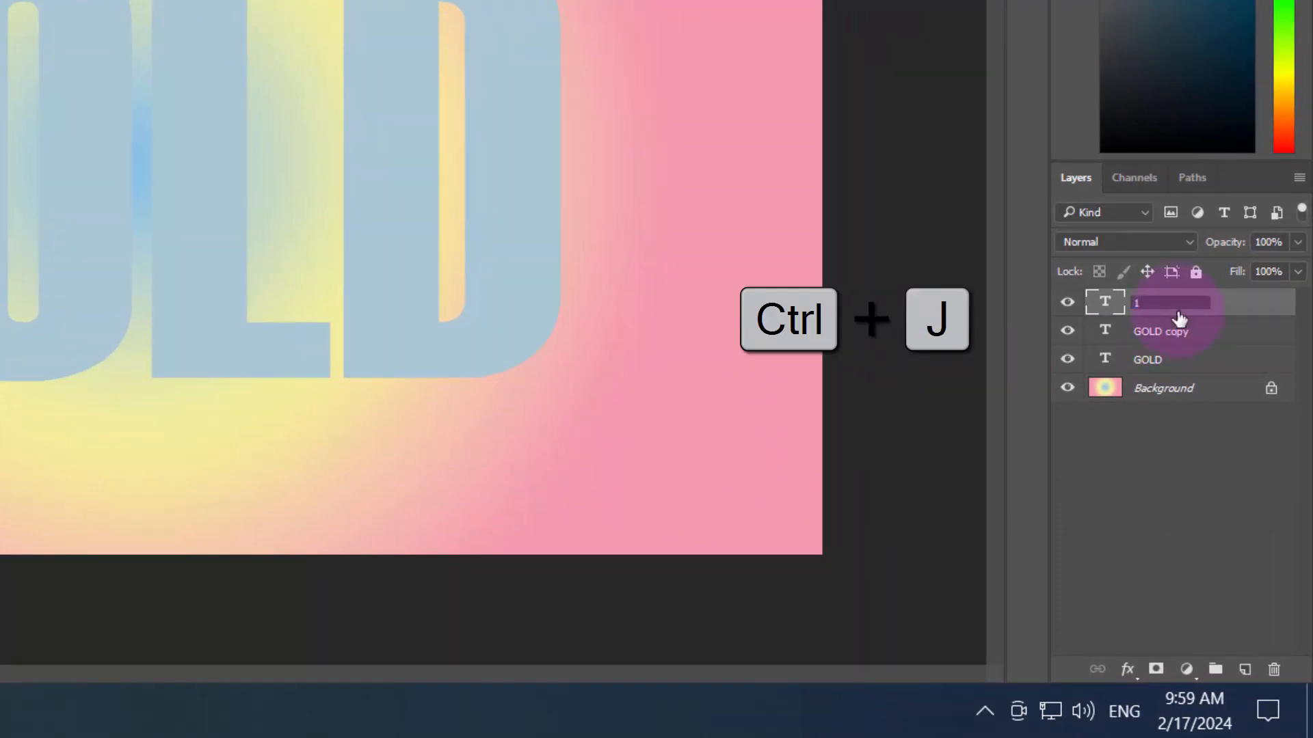
pyautogui.press('BackSpace')
pyautogui.write('TEXT')
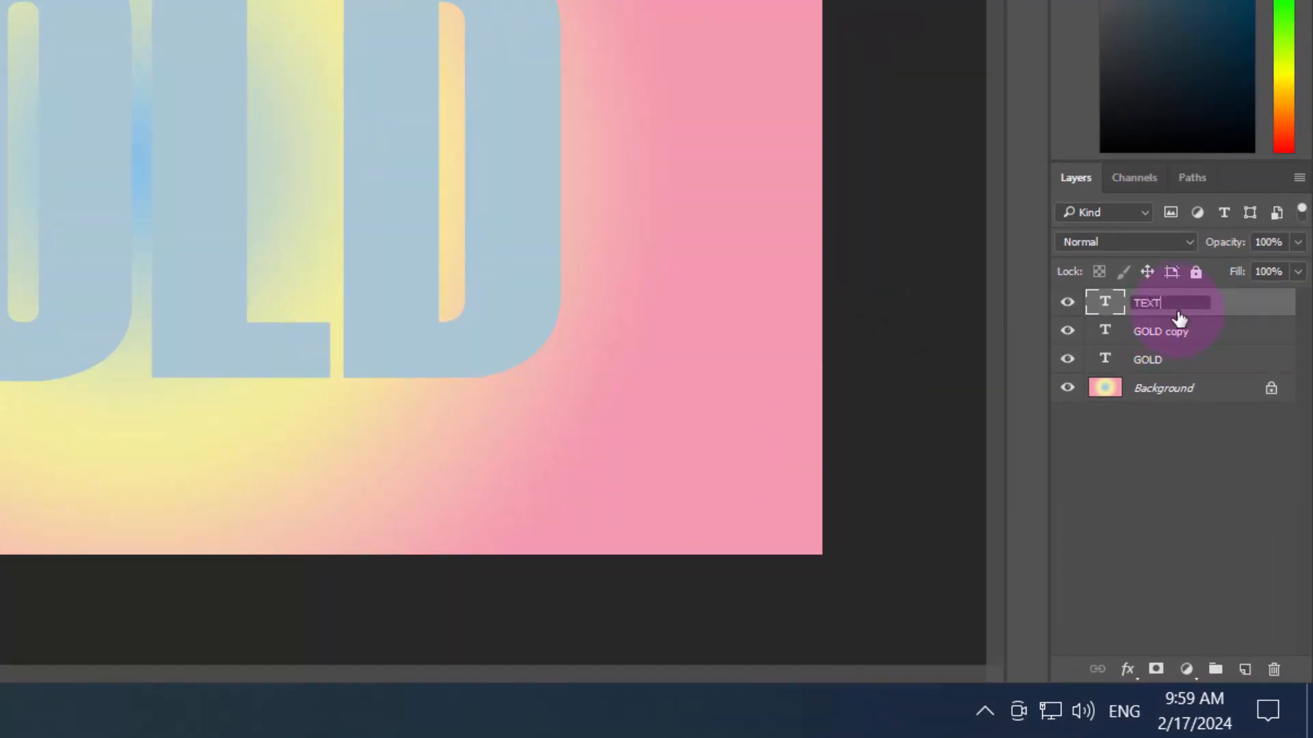
pyautogui.press('Return')
# Rename the GOLD copy layer as TEXT 1 COPY
pyautogui.doubleClick(1174, 333)
pyautogui.write('TEXT 1 COPY')
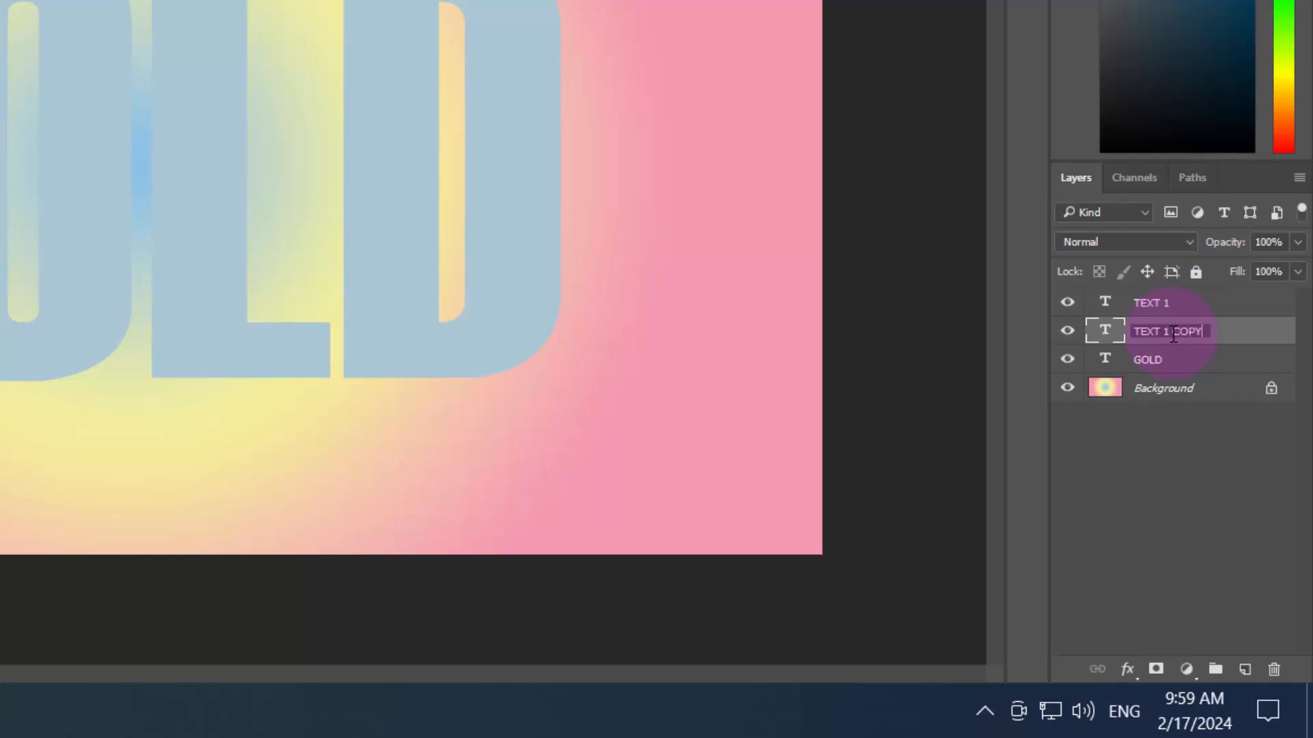
pyautogui.press('Return')
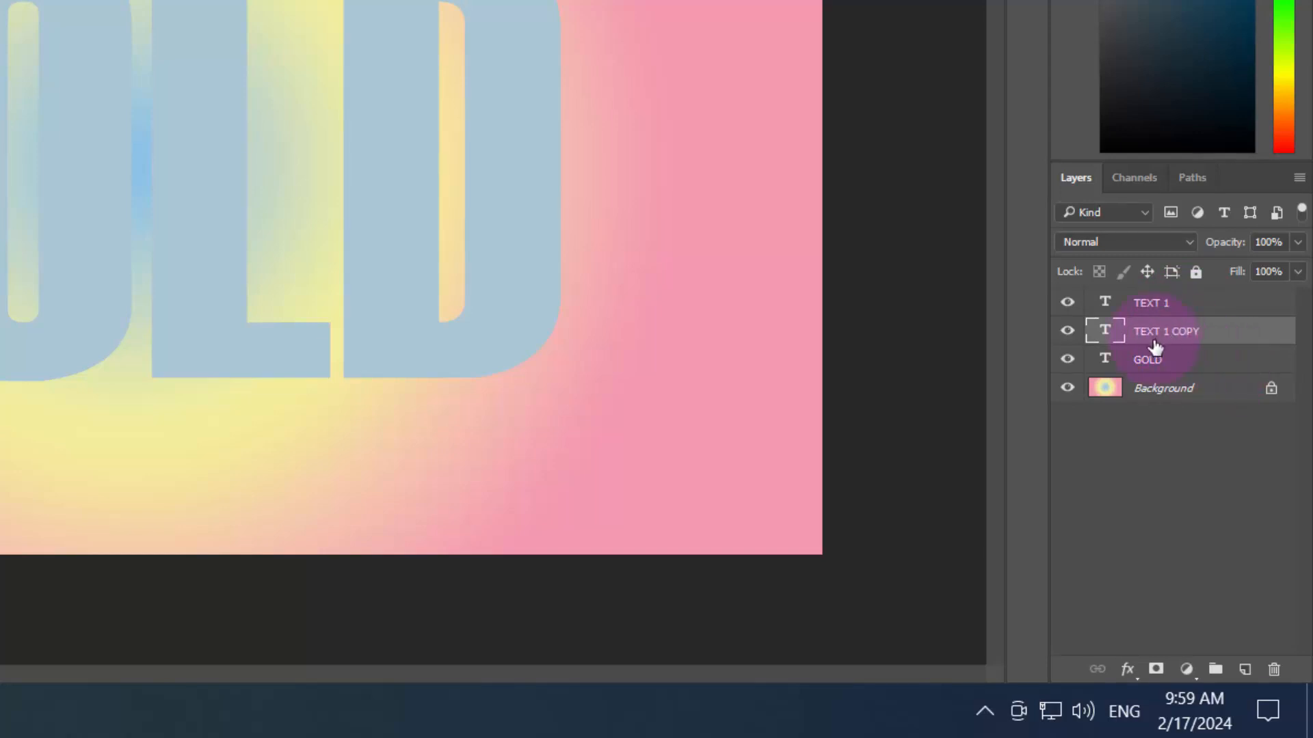
# Set the fill opacity of the TEXT 1 layer to 0% in its blending options
pyautogui.click(1229, 312)
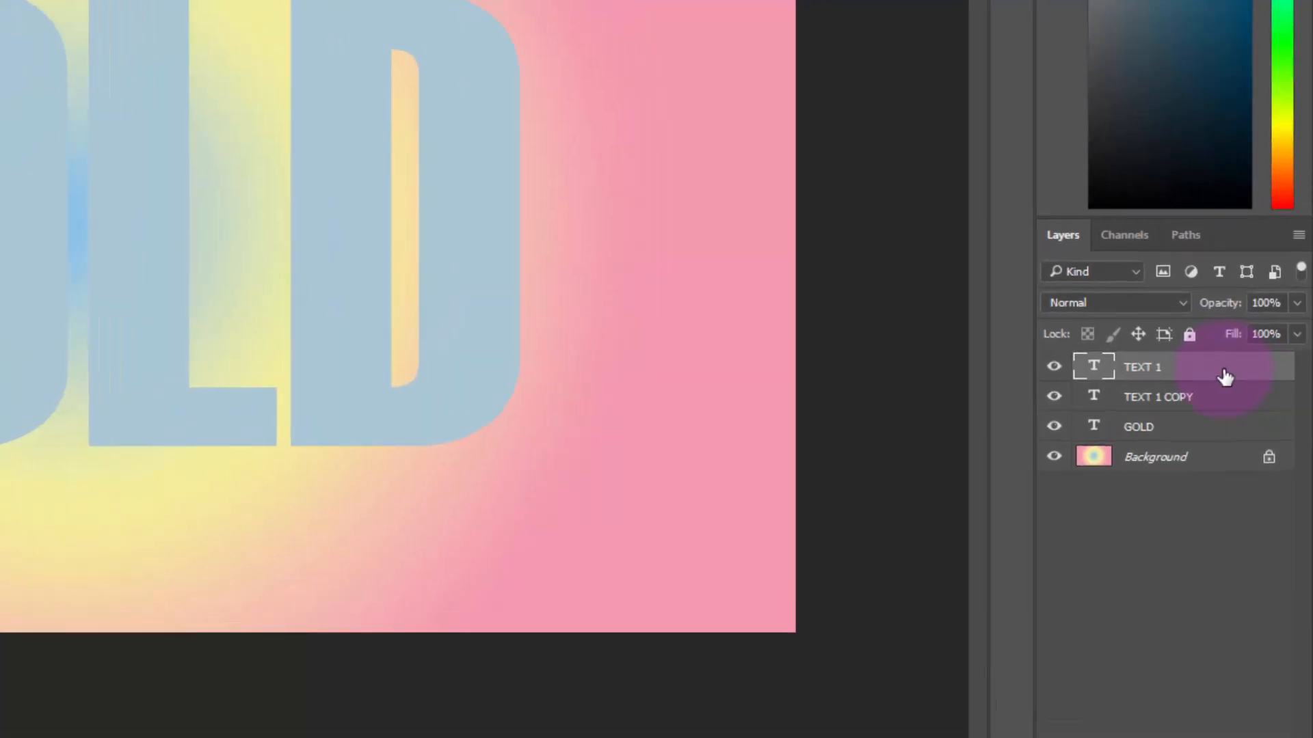
pyautogui.doubleClick(1229, 312)
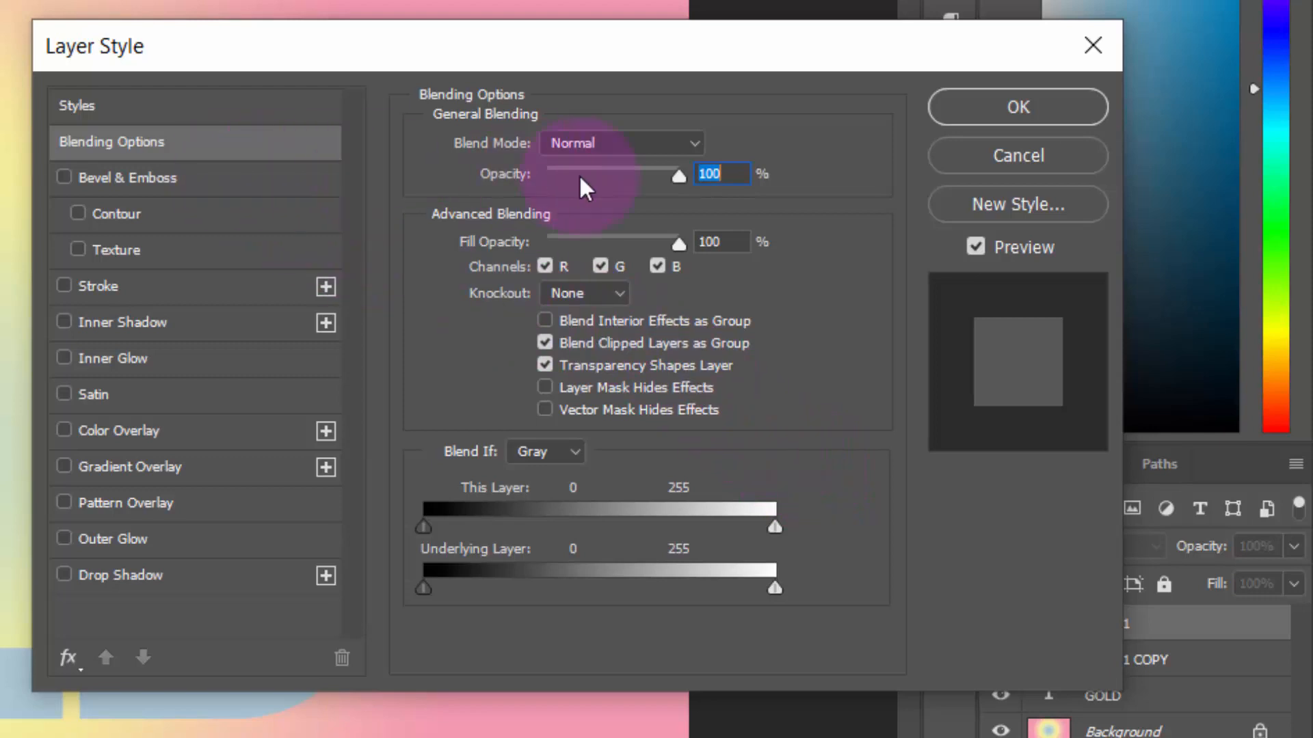
pyautogui.click(710, 241)
pyautogui.write('0')
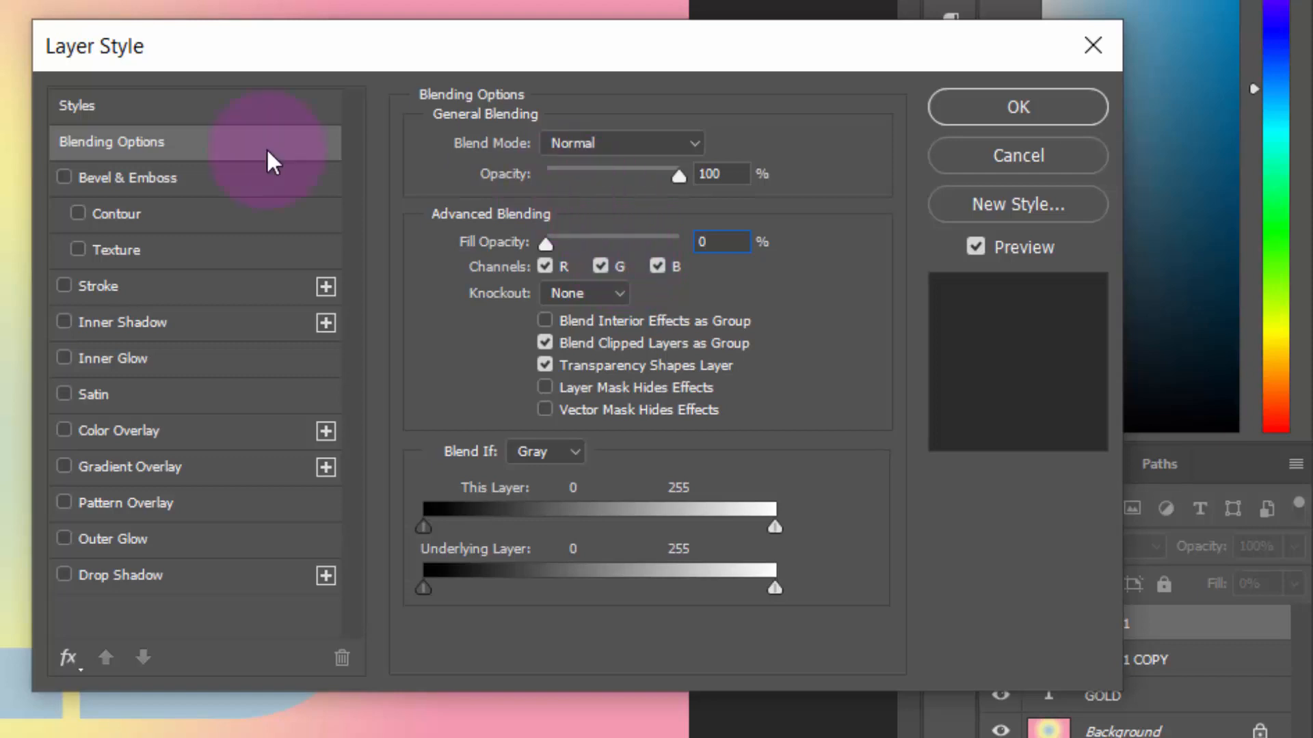
# Enable Bevel & Emboss on TEXT 1 with depth 388%, size 13 px and soften 0 px
pyautogui.click(65, 179)
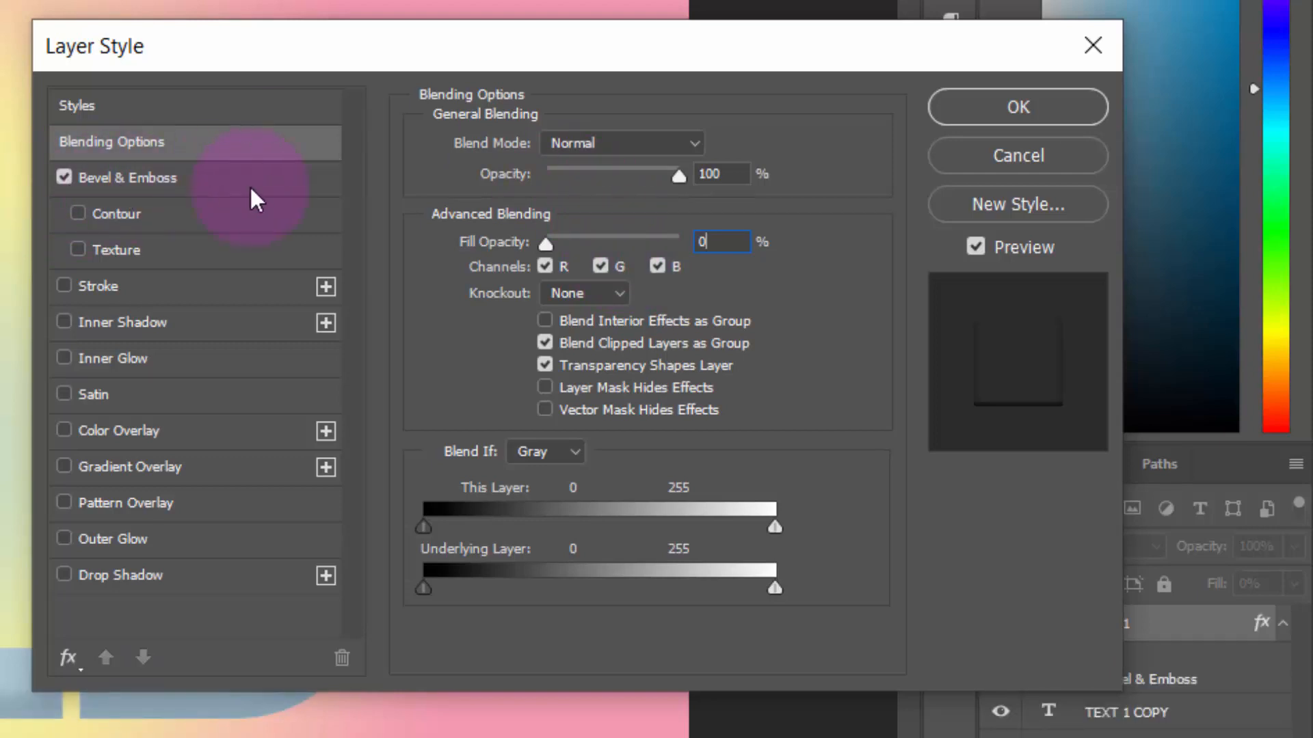
pyautogui.click(172, 180)
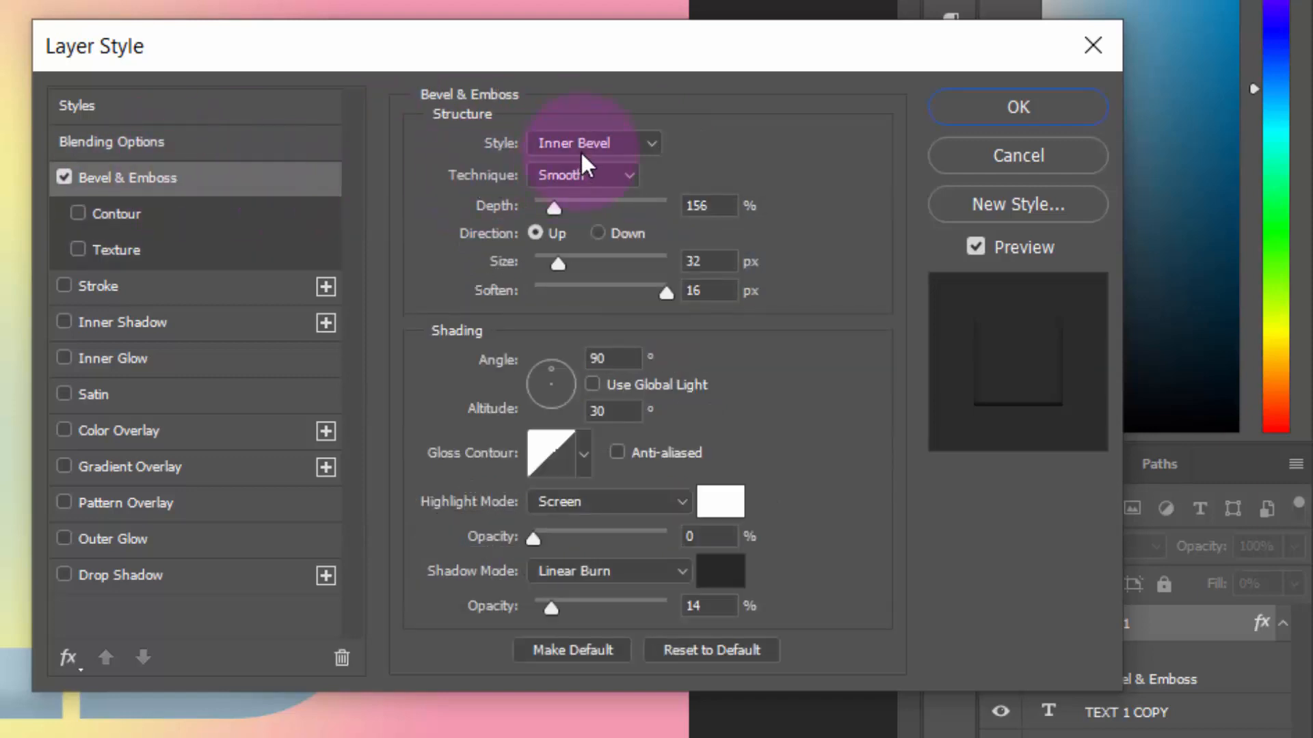
pyautogui.doubleClick(704, 205)
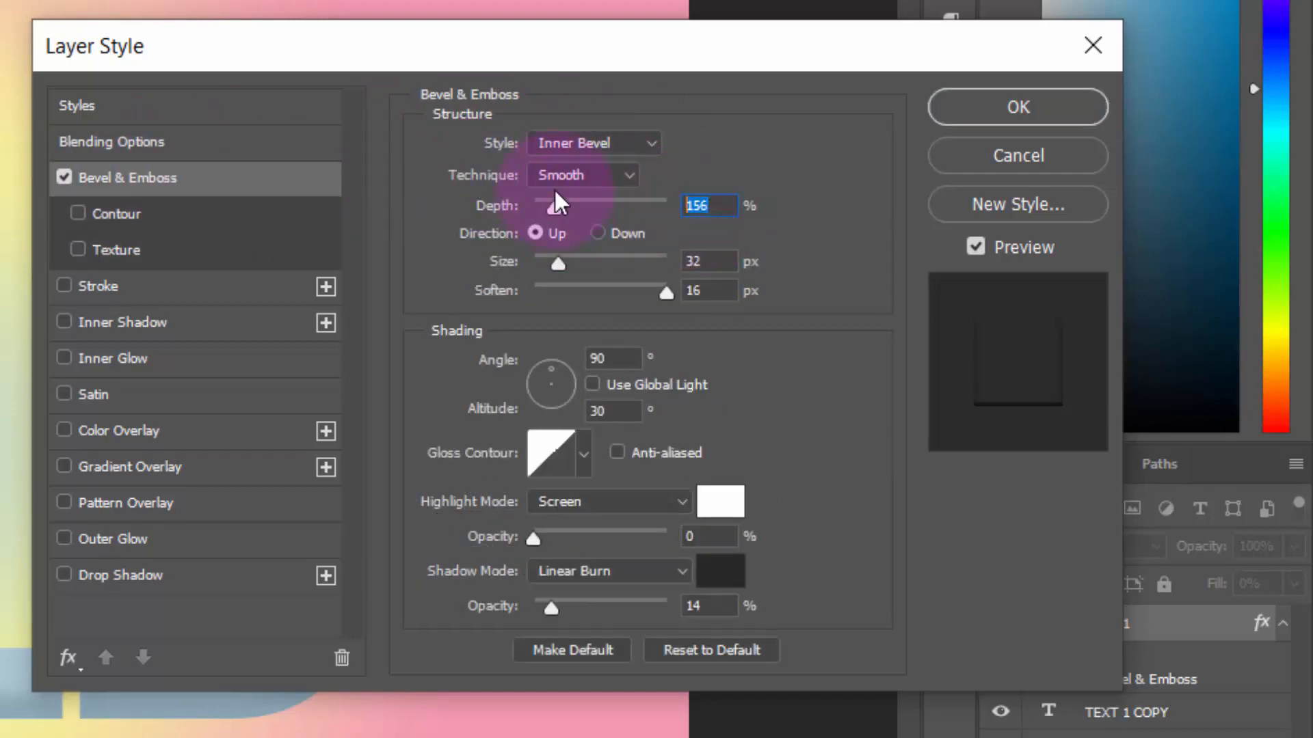
pyautogui.write('388')
pyautogui.doubleClick(704, 260)
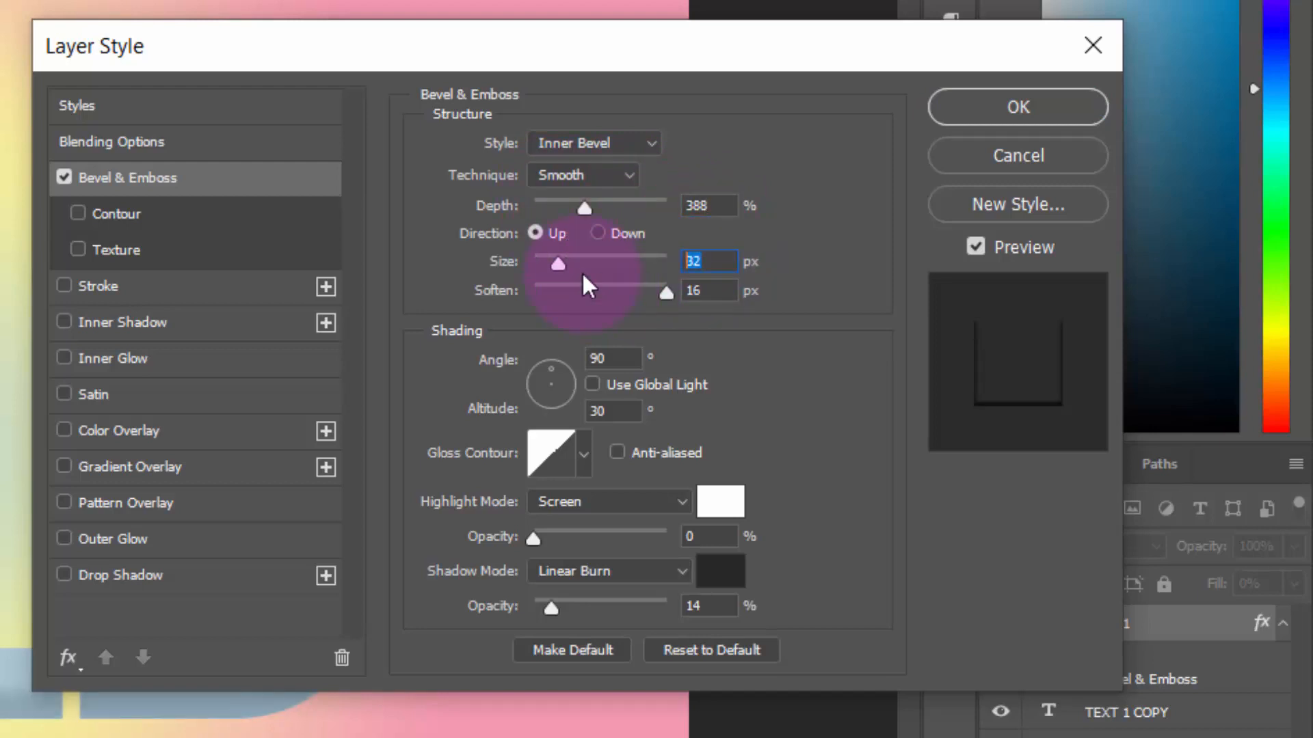
pyautogui.write('13')
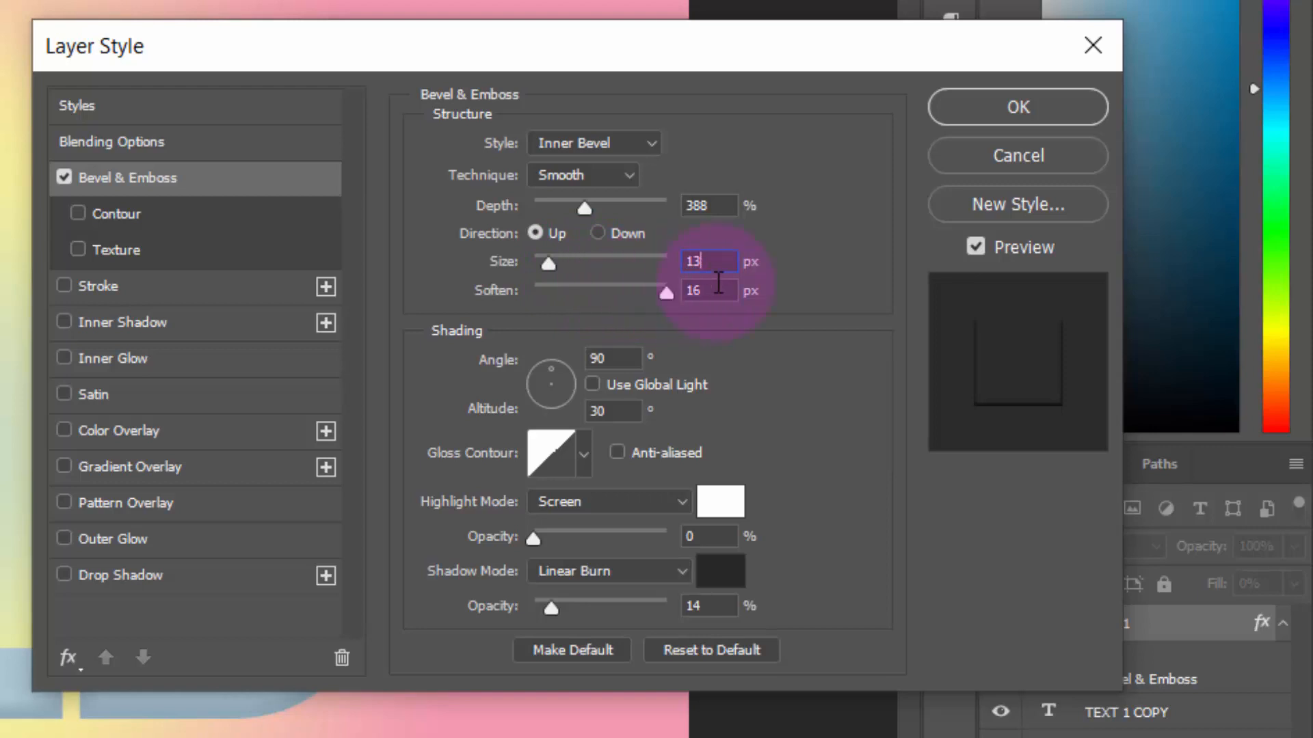
pyautogui.press('Tab')
pyautogui.write('0')
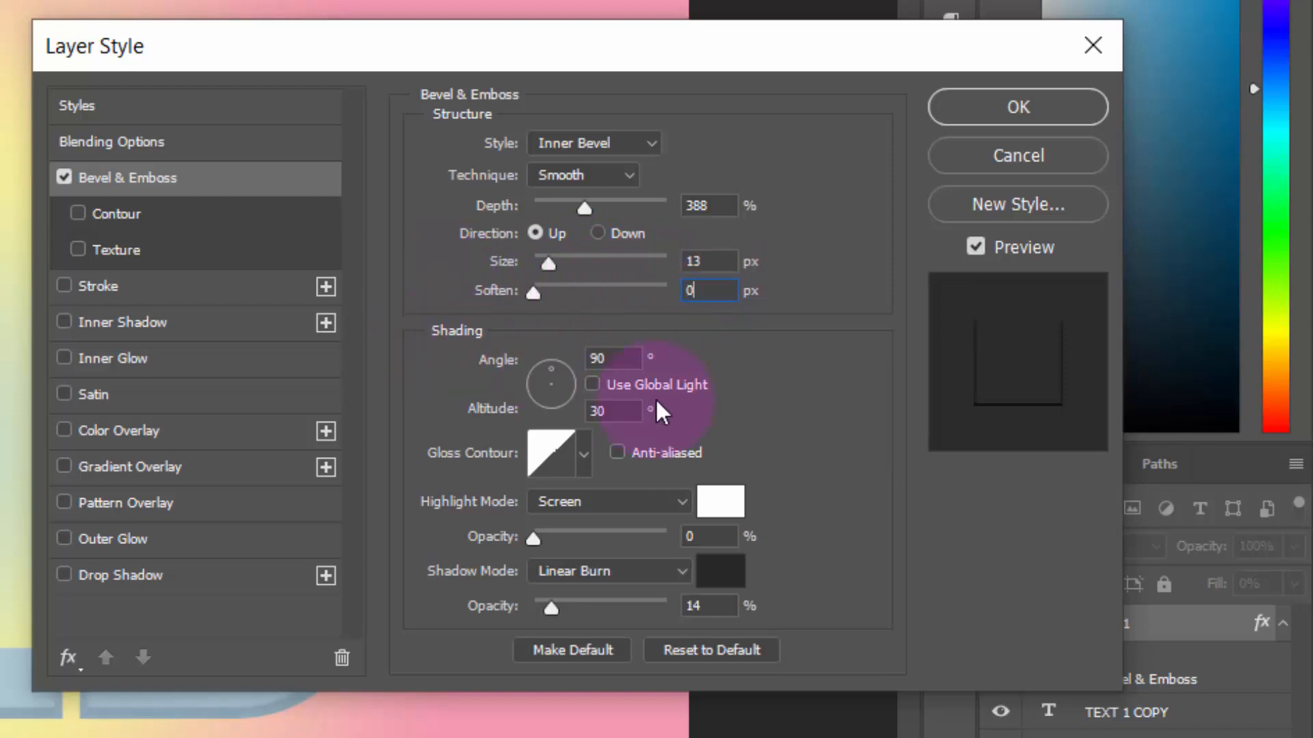
# Keep the bevel shading at angle 90° and altitude 30°, and set its gloss contour to the Ring - Double preset
pyautogui.doubleClick(613, 359)
pyautogui.doubleClick(613, 411)
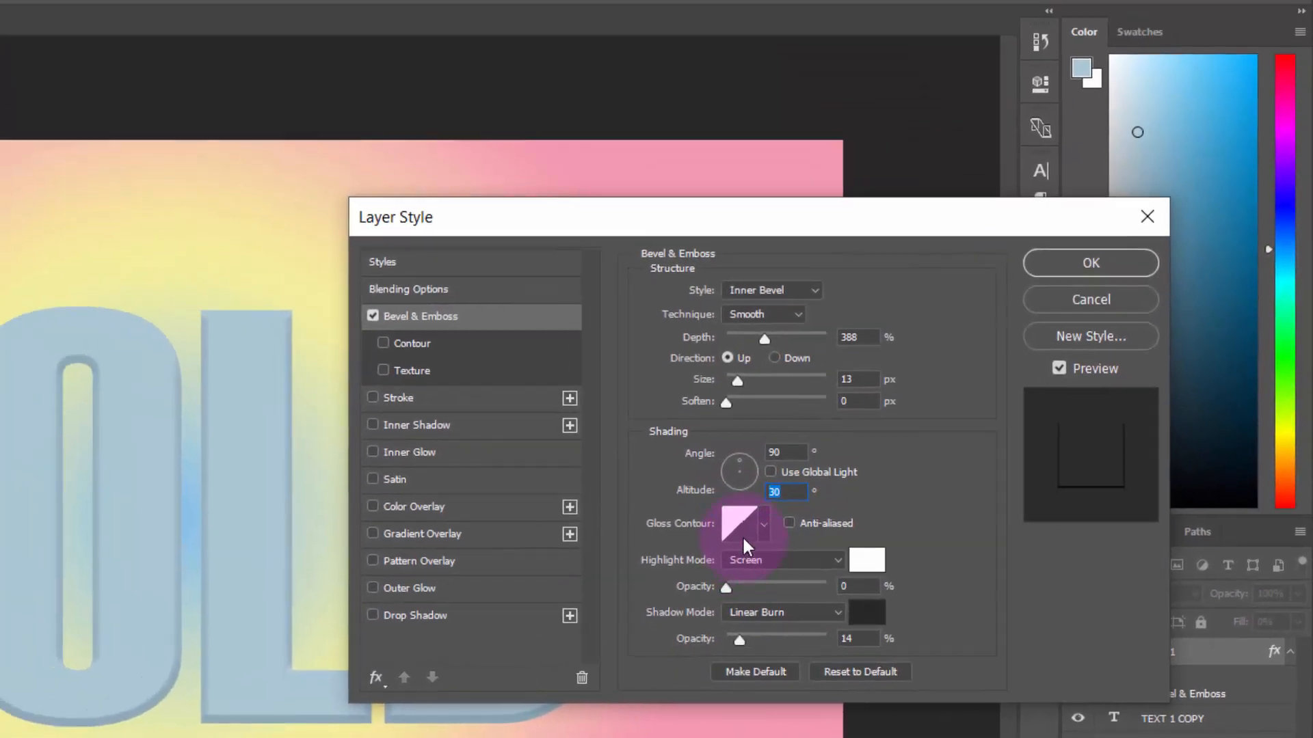
pyautogui.click(550, 452)
pyautogui.click(347, 311)
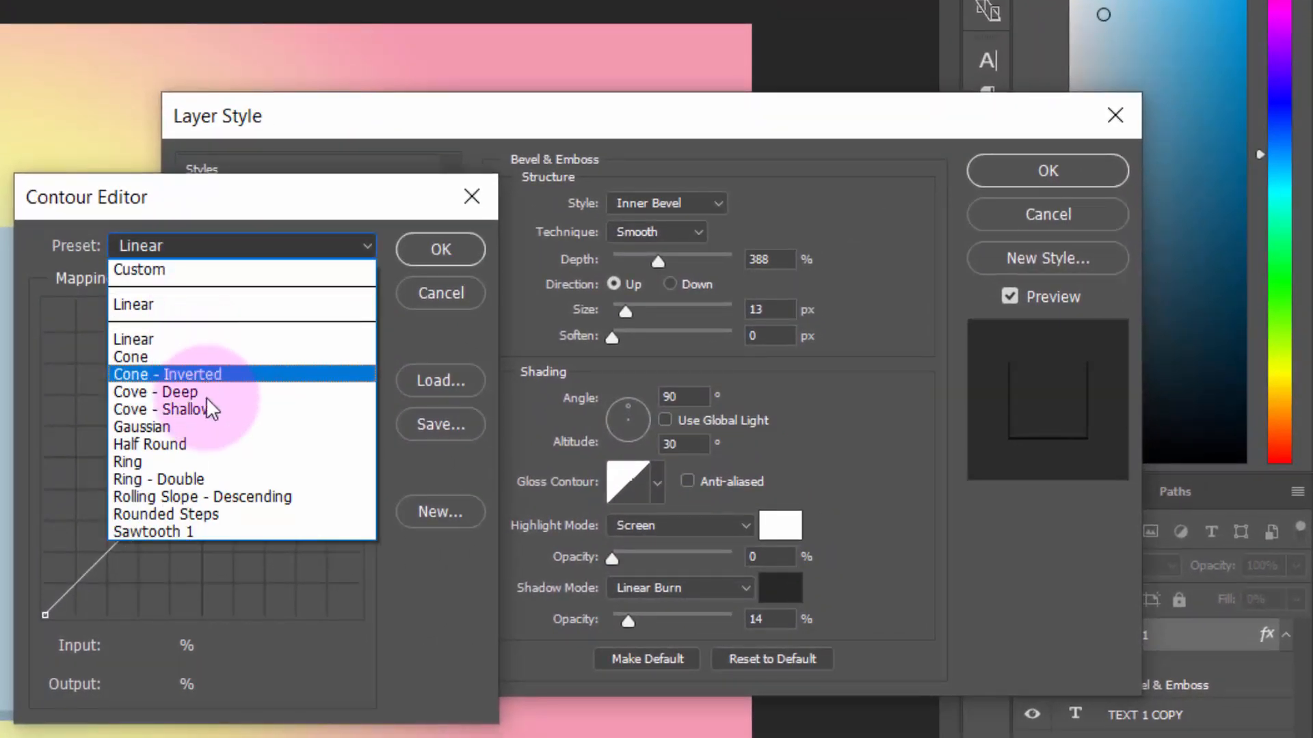
pyautogui.click(212, 478)
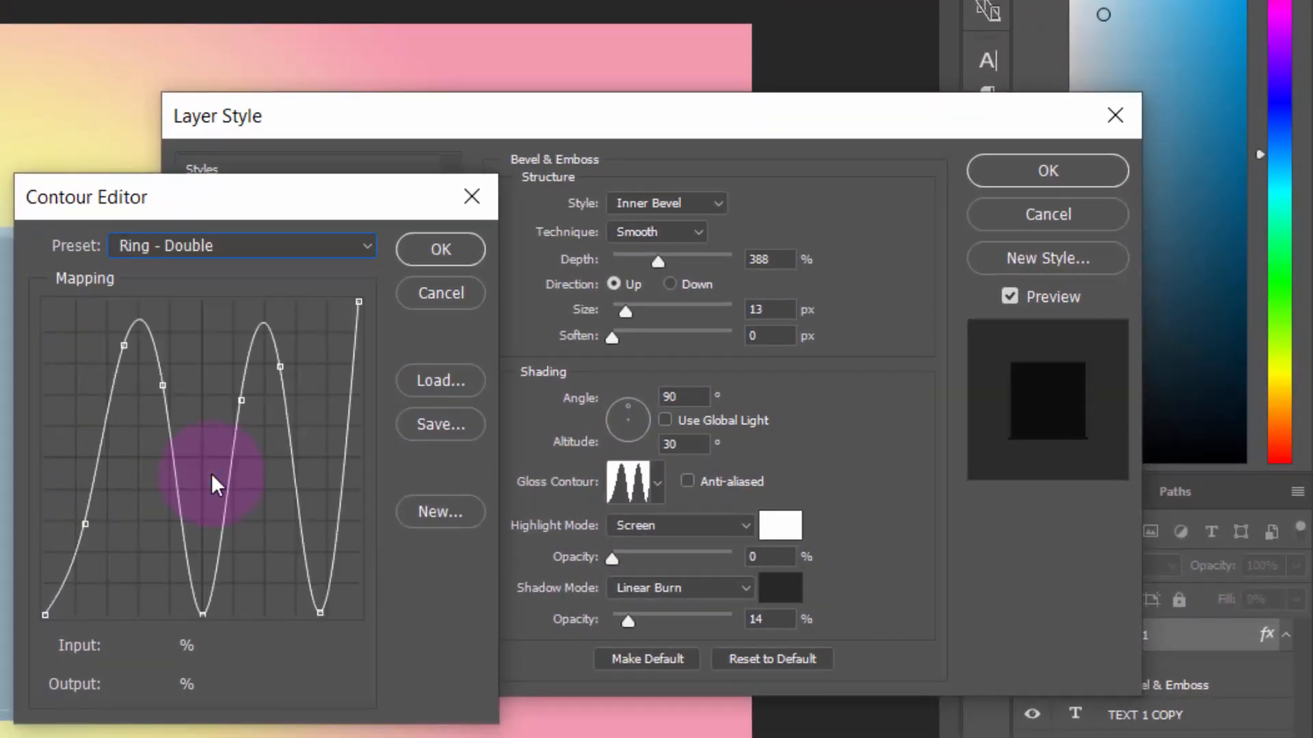
pyautogui.click(421, 253)
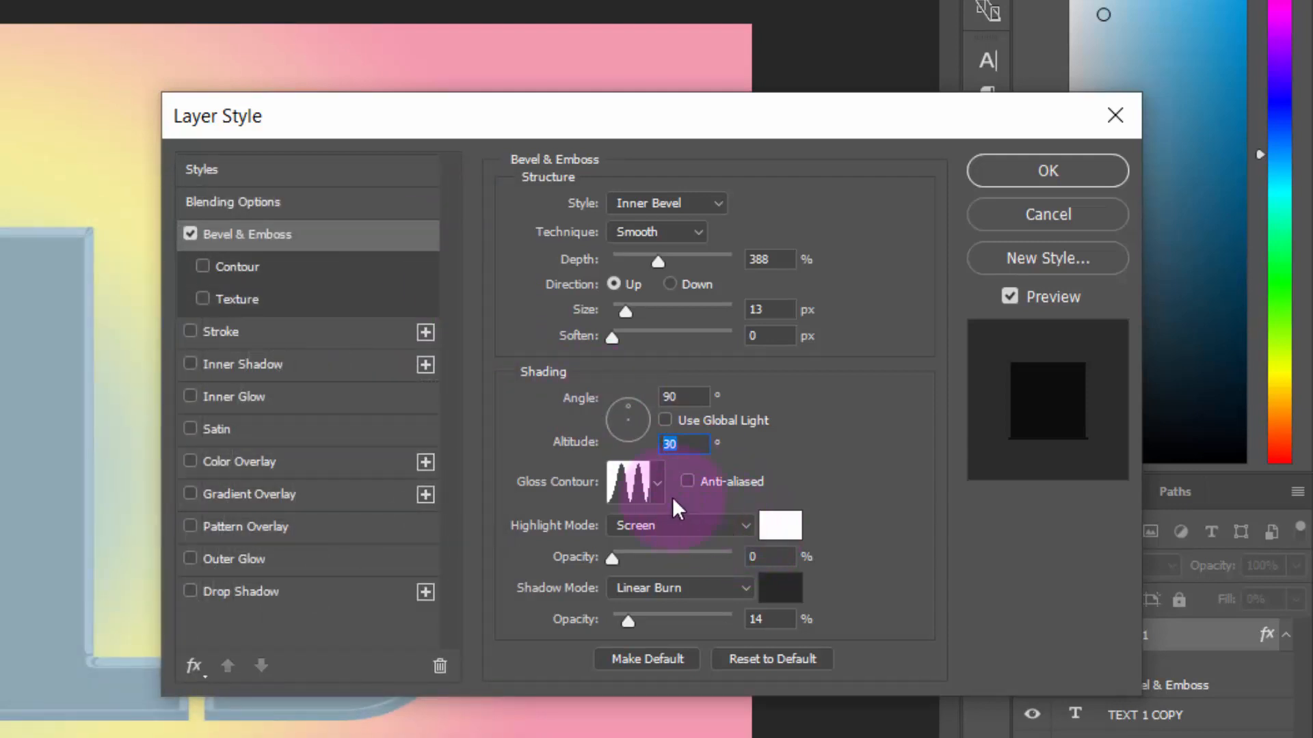
# Set the TEXT 1 bevel highlight to Color Dodge mode with a white colour and 13% opacity
pyautogui.click(675, 524)
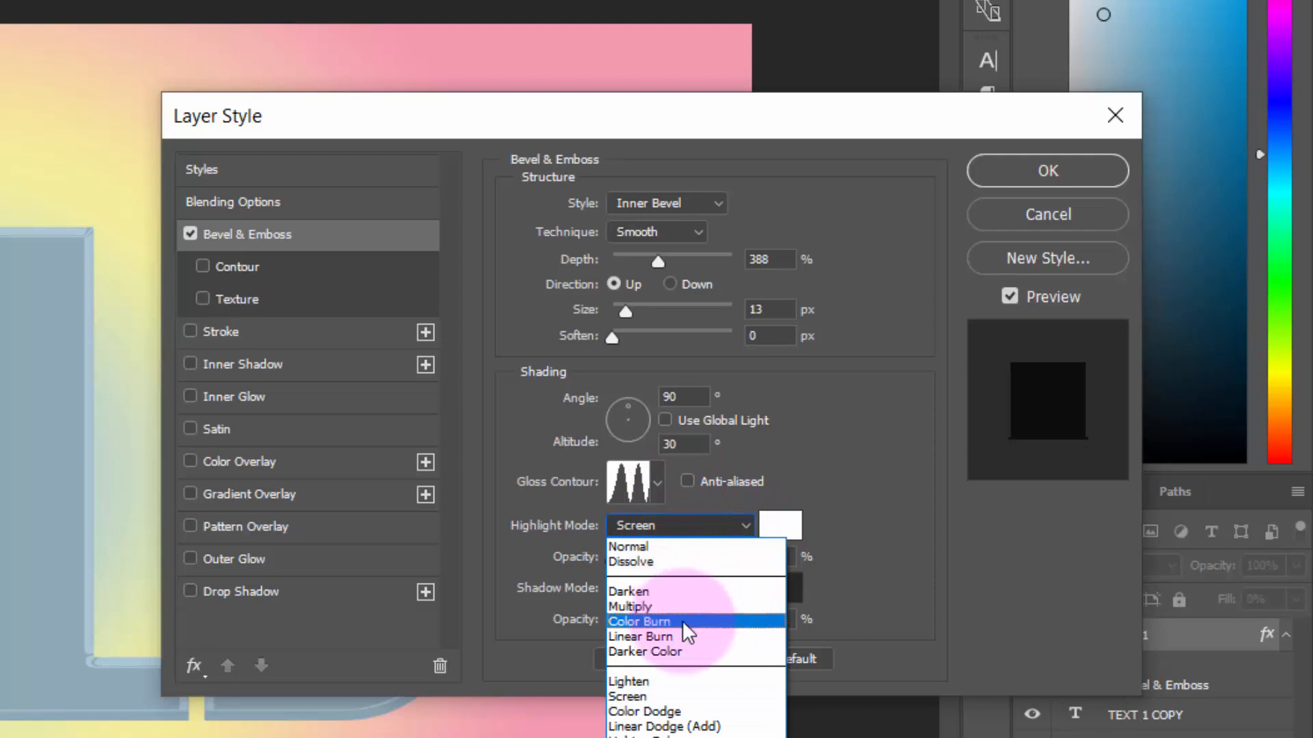
pyautogui.click(656, 711)
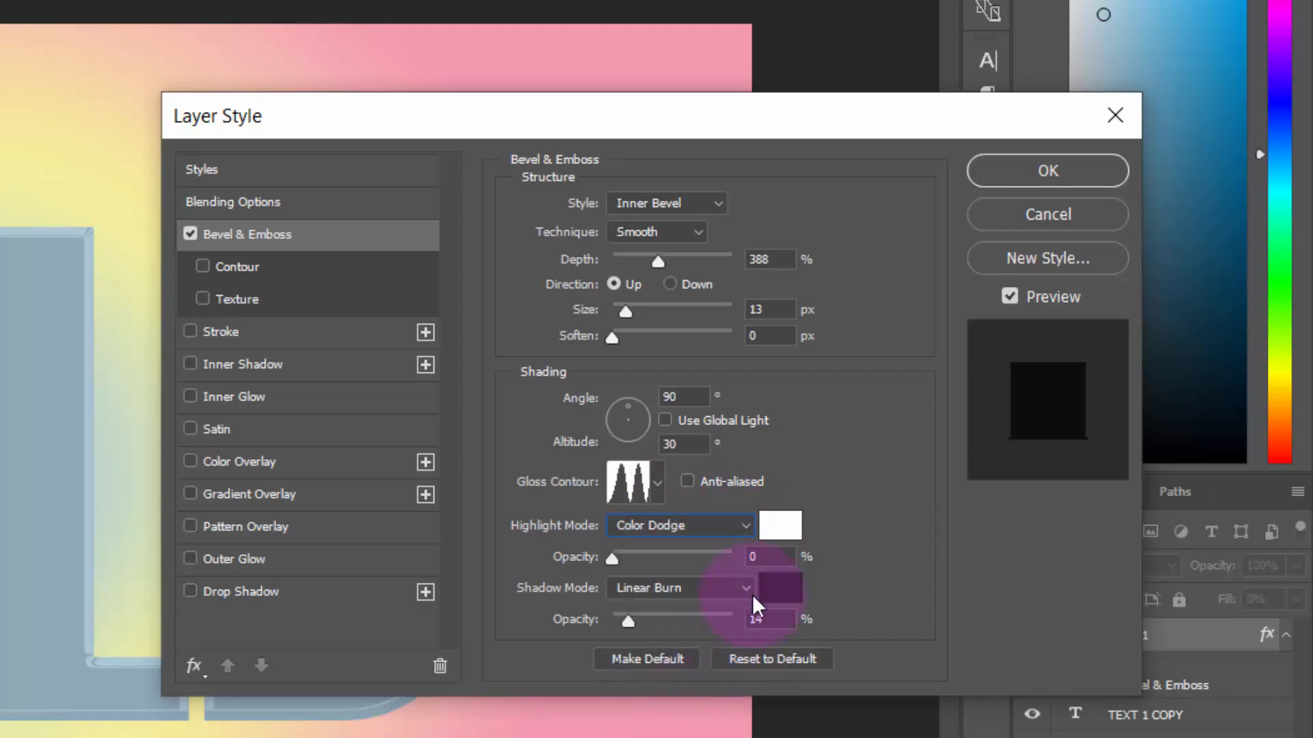
pyautogui.click(778, 527)
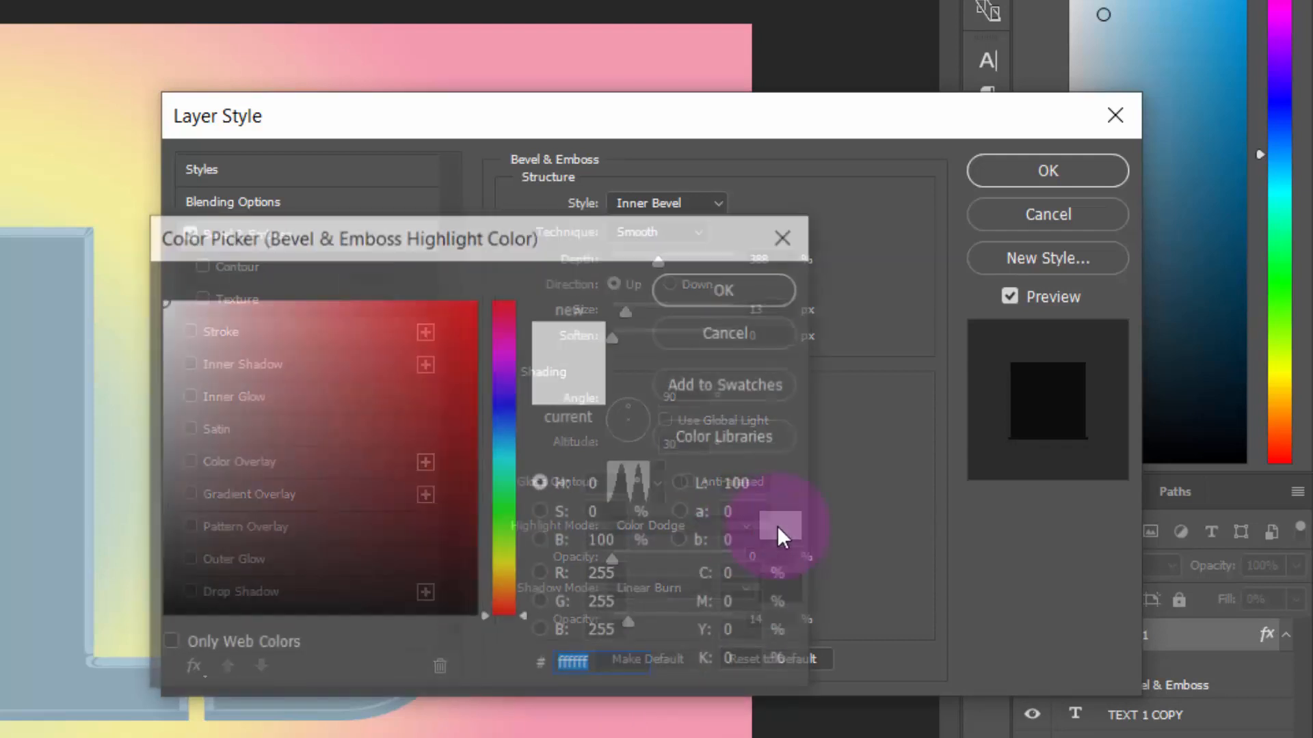
pyautogui.click(738, 287)
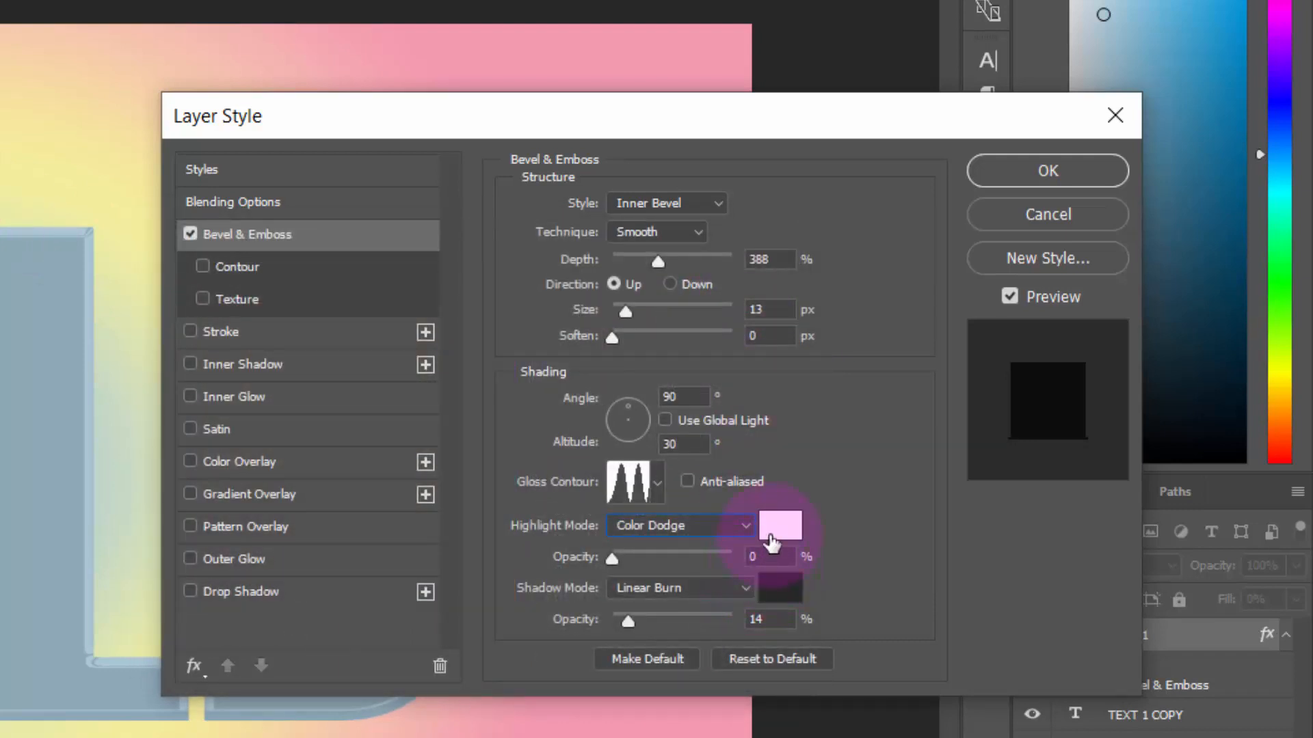
pyautogui.click(760, 557)
pyautogui.write('13')
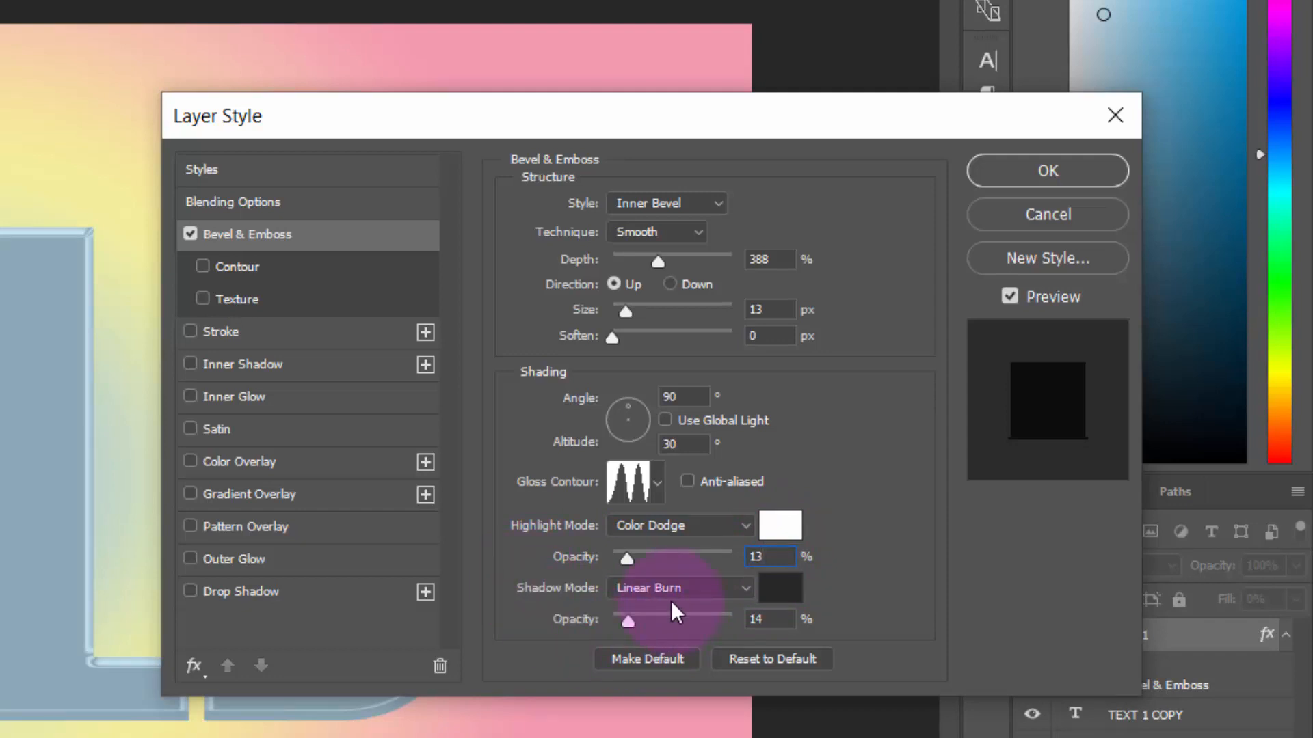
# Change the bevel's shadow colour to black, set its shadow opacity to 6%, and apply the TEXT 1 layer style
pyautogui.click(769, 590)
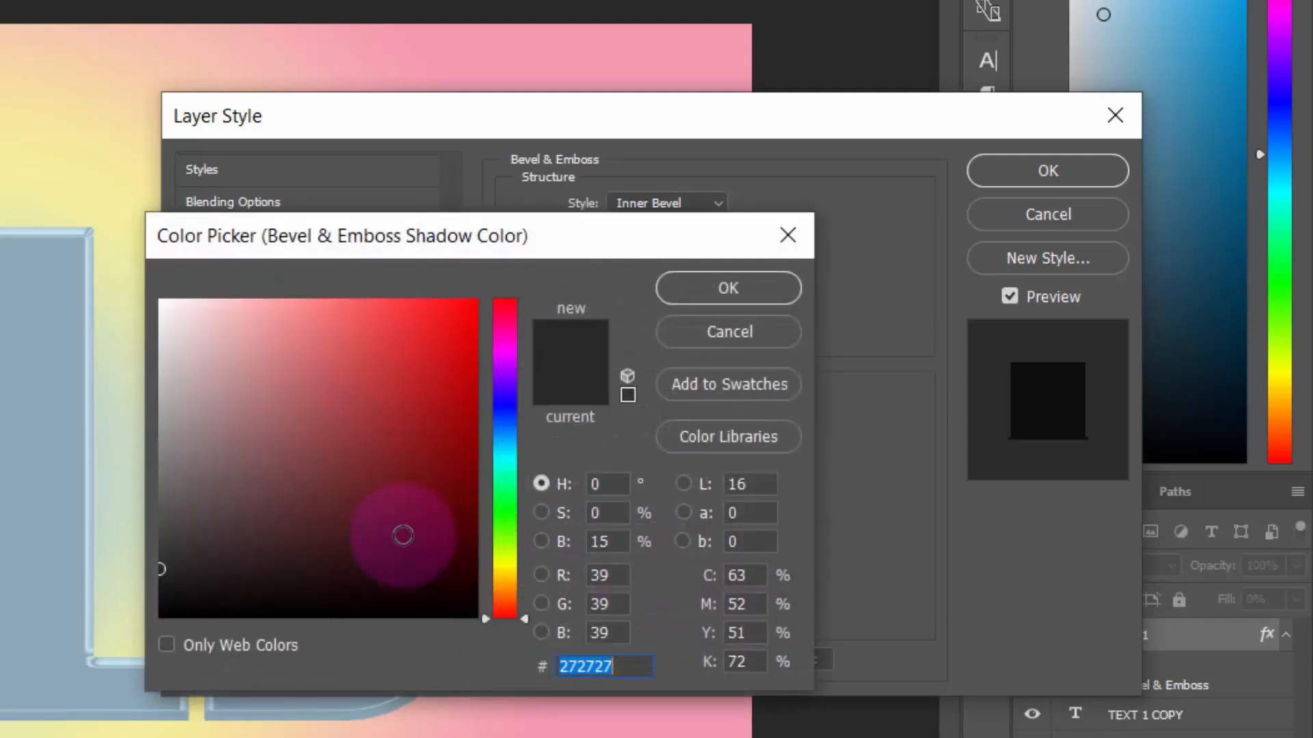
pyautogui.moveTo(383, 531); pyautogui.dragTo(482, 619)
pyautogui.click(728, 290)
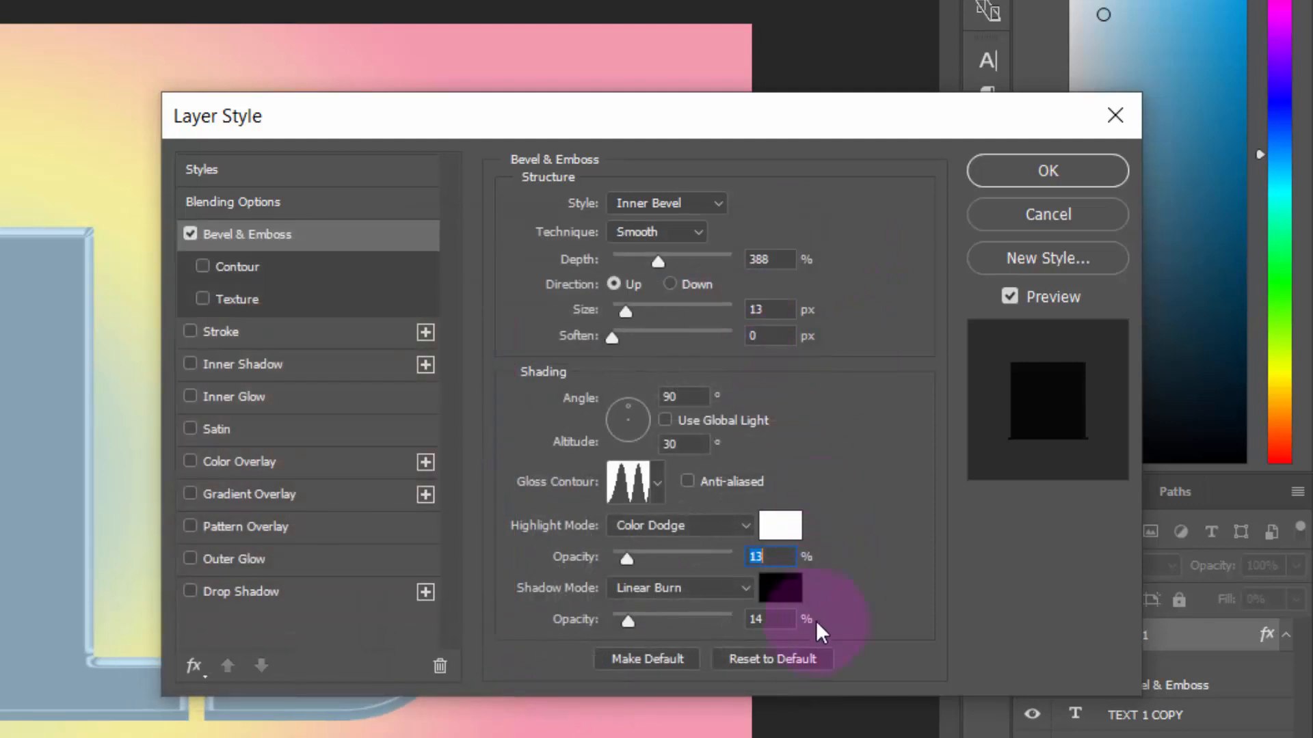
pyautogui.click(788, 623)
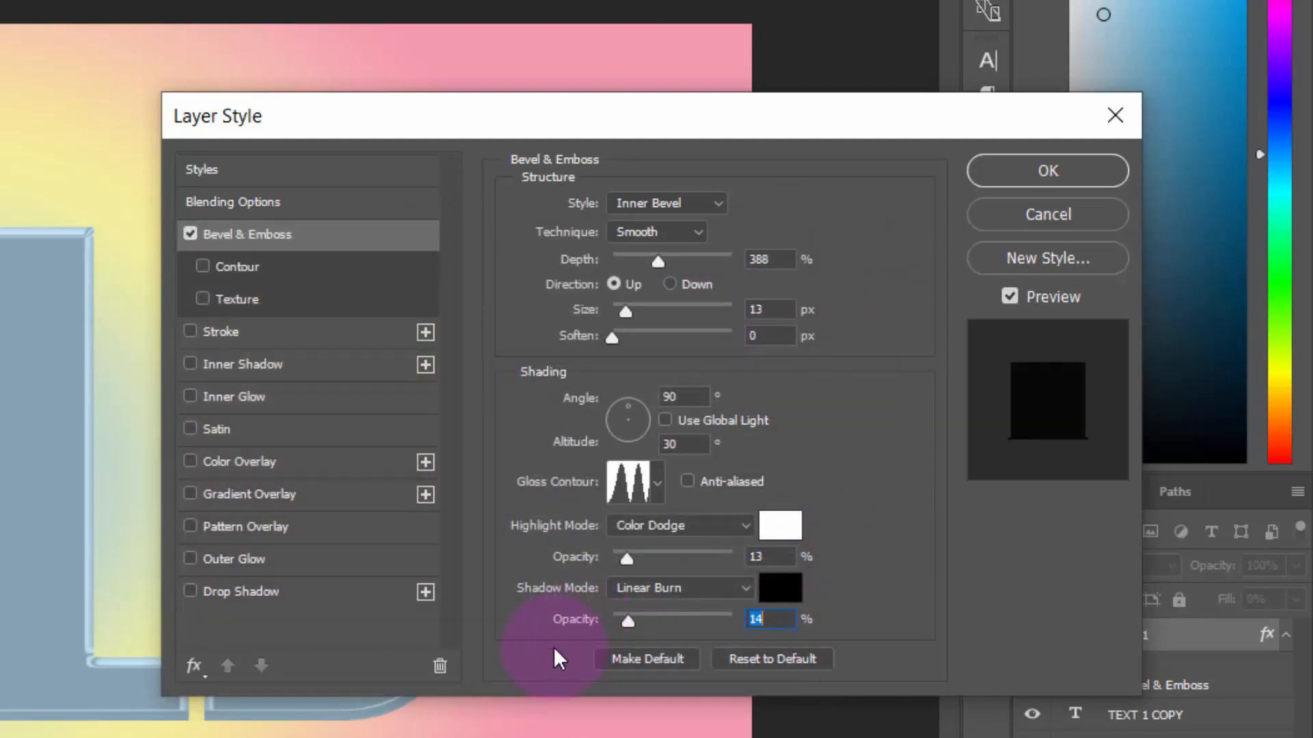
pyautogui.write('6')
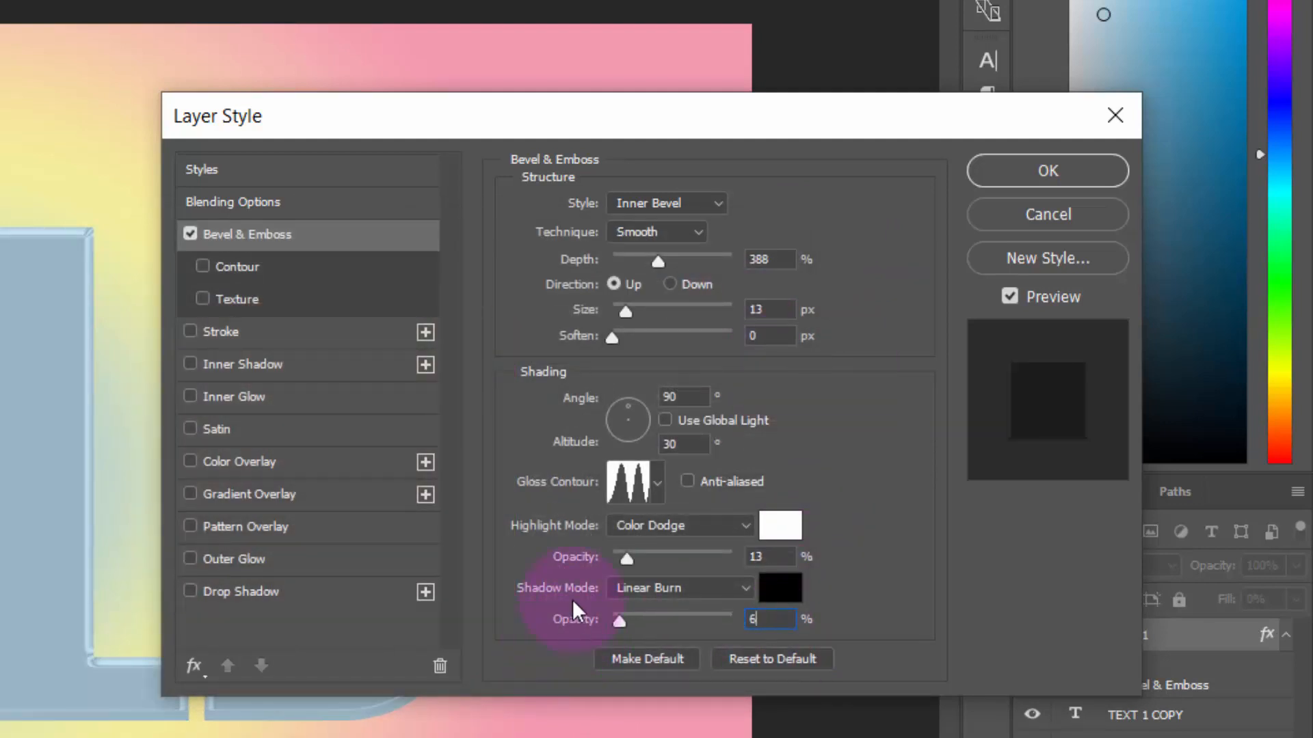
pyautogui.click(1016, 178)
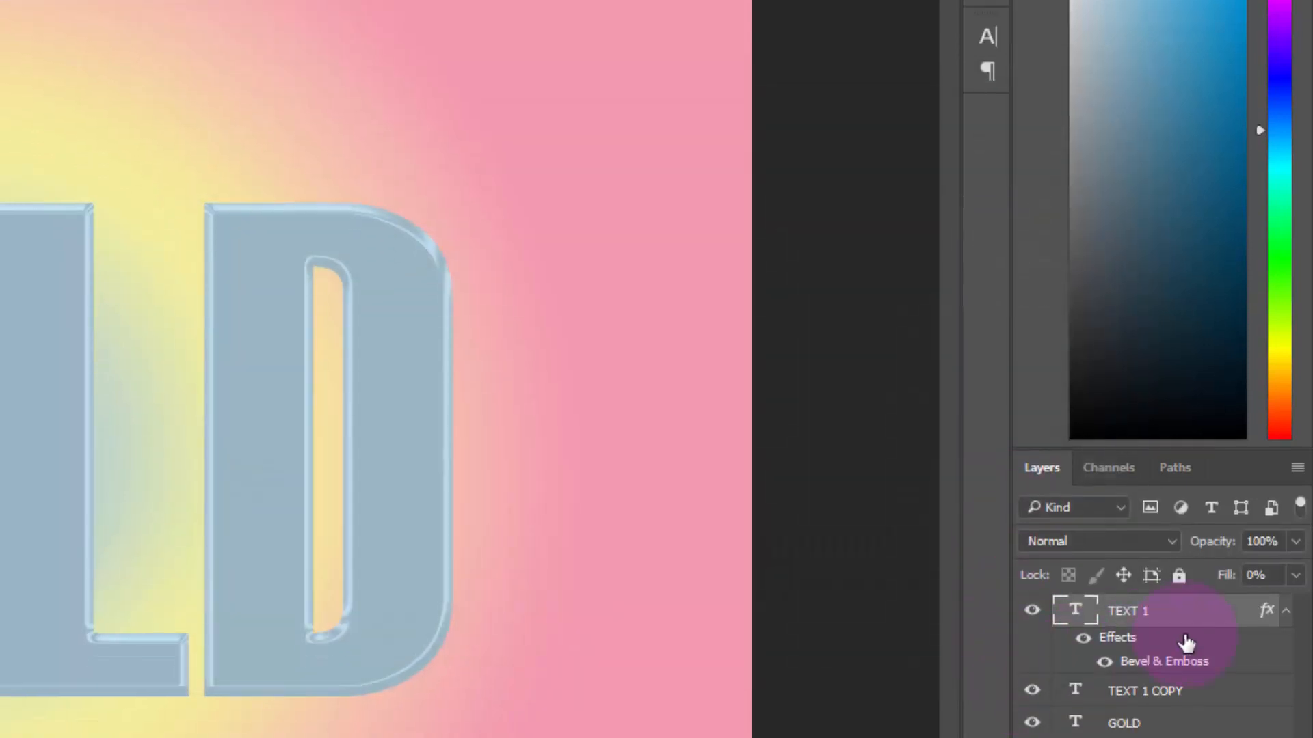
# View TEXT 1 with both lower text layers hidden, collapse its effects list, and show only TEXT 1 COPY again
pyautogui.click(1032, 691)
pyautogui.click(1032, 722)
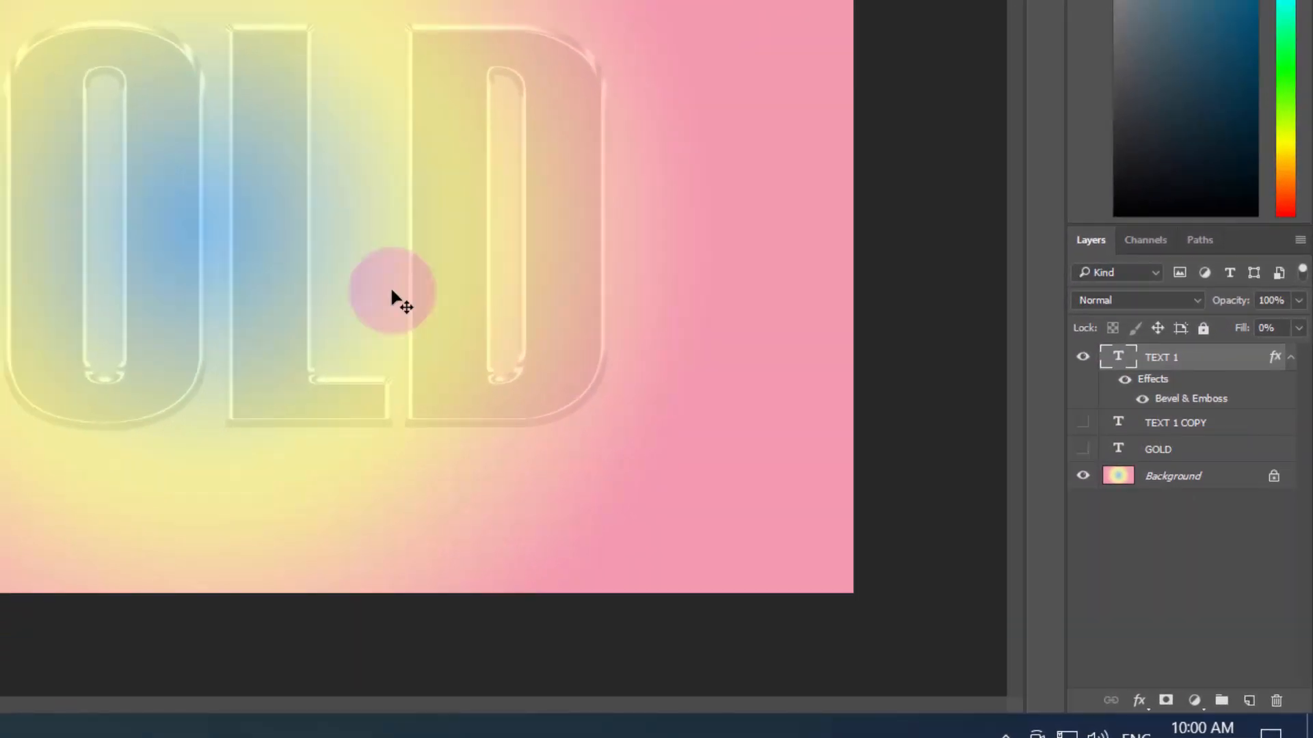
pyautogui.click(1291, 359)
pyautogui.click(1082, 422)
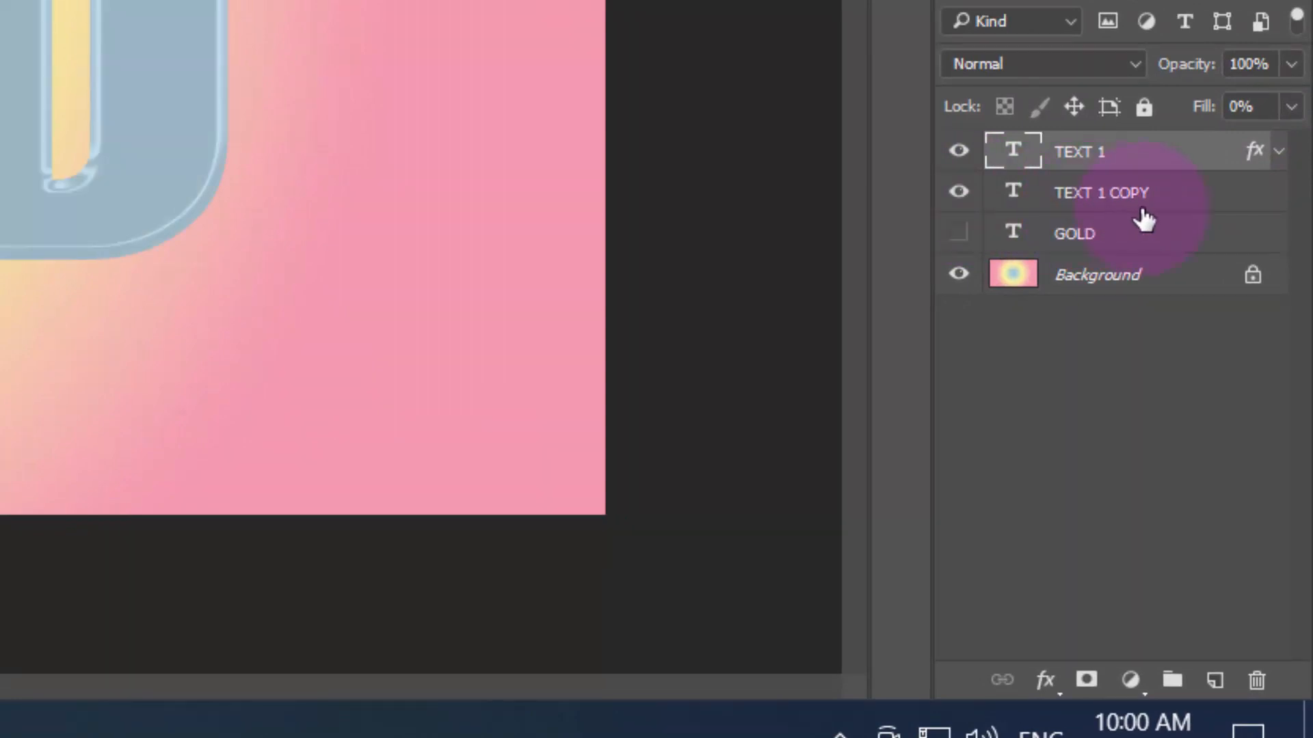
# Set the fill opacity of the TEXT 1 COPY layer to 0% in its blending options
pyautogui.click(1162, 209)
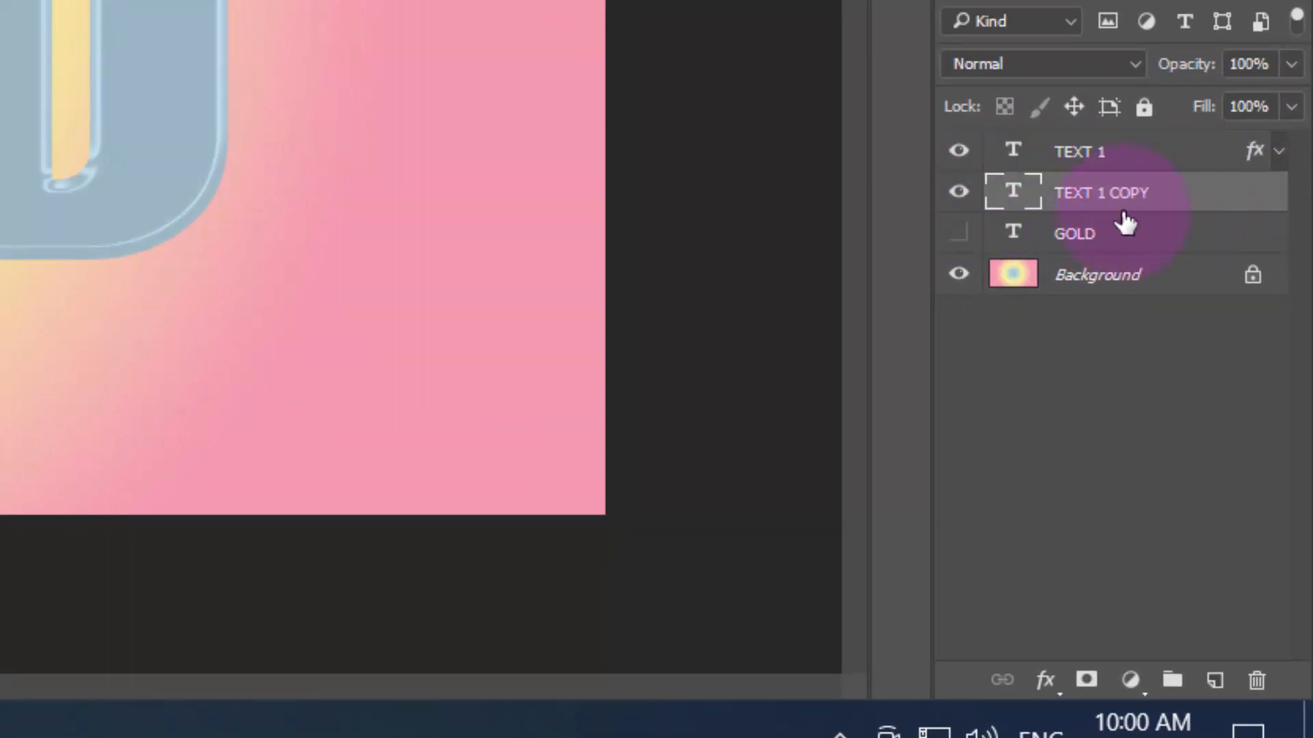
pyautogui.doubleClick(1185, 213)
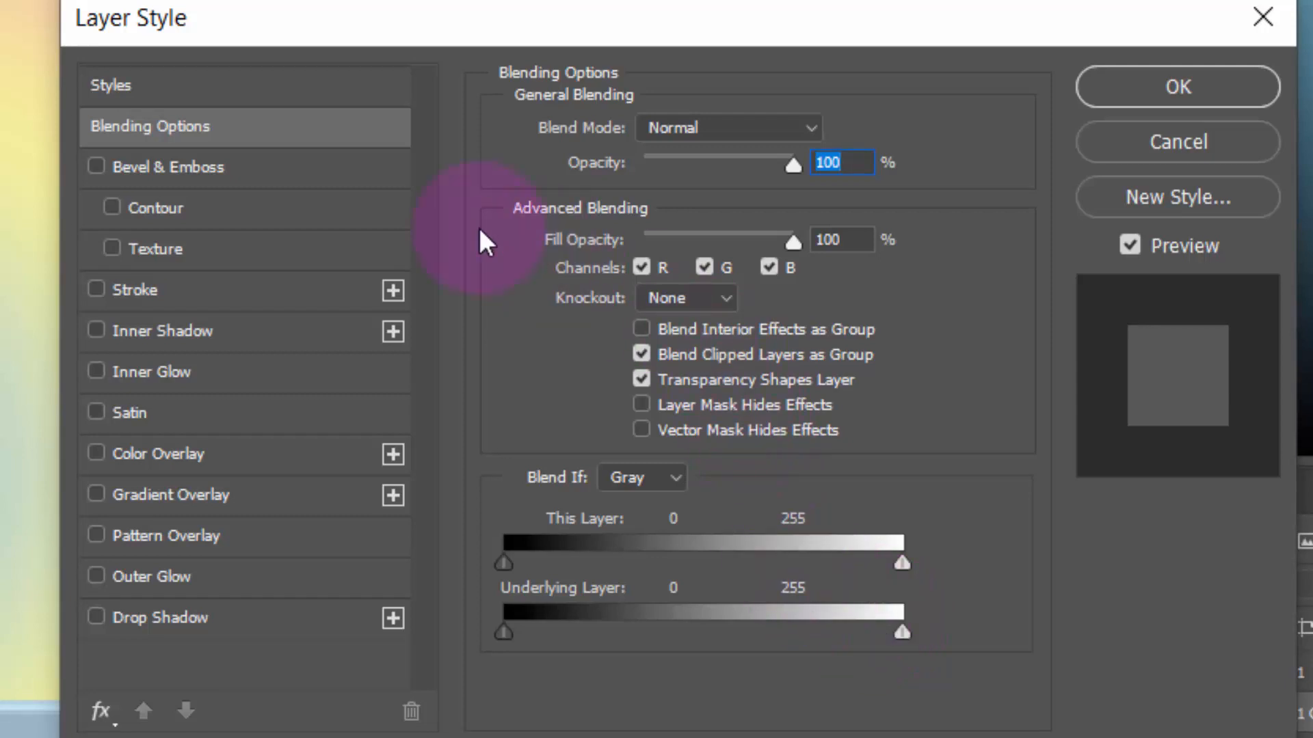
pyautogui.press('Tab')
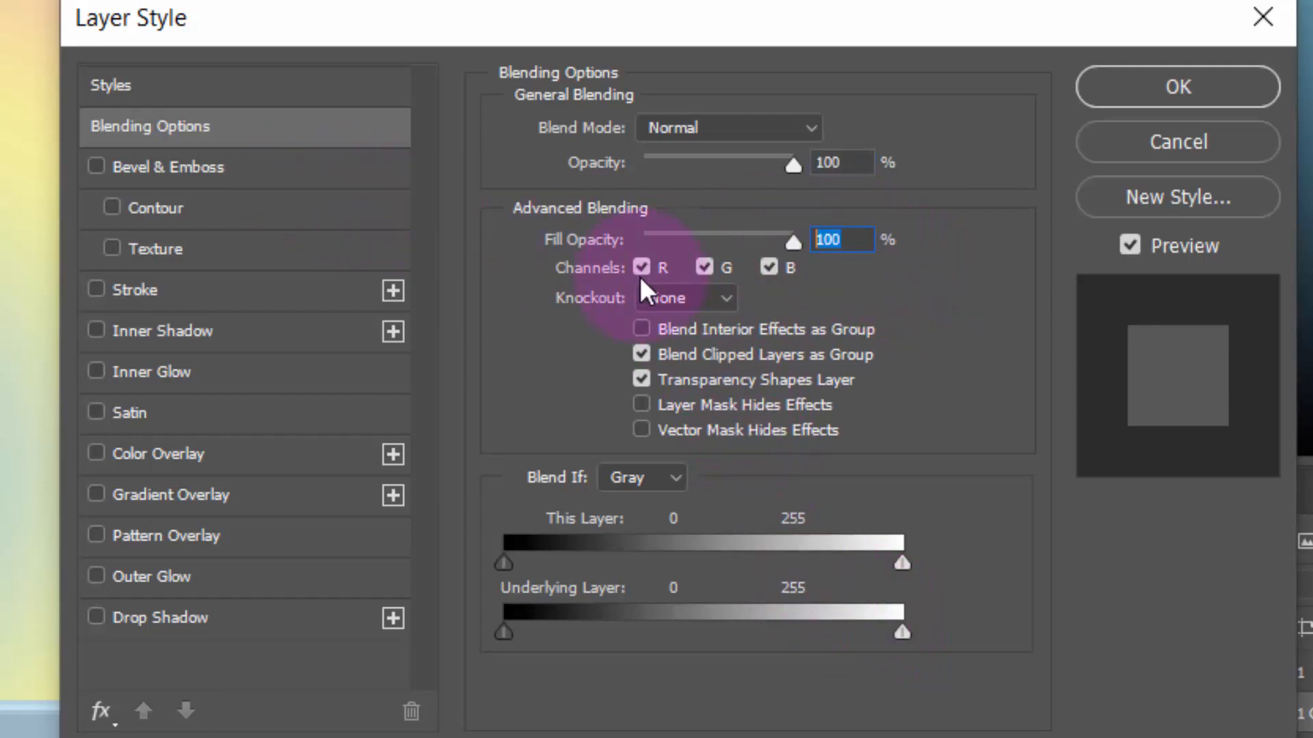
pyautogui.write('0')
# Enable Bevel & Emboss on TEXT 1 COPY, keeping the depth at 388% and setting the size to 16 px
pyautogui.click(243, 170)
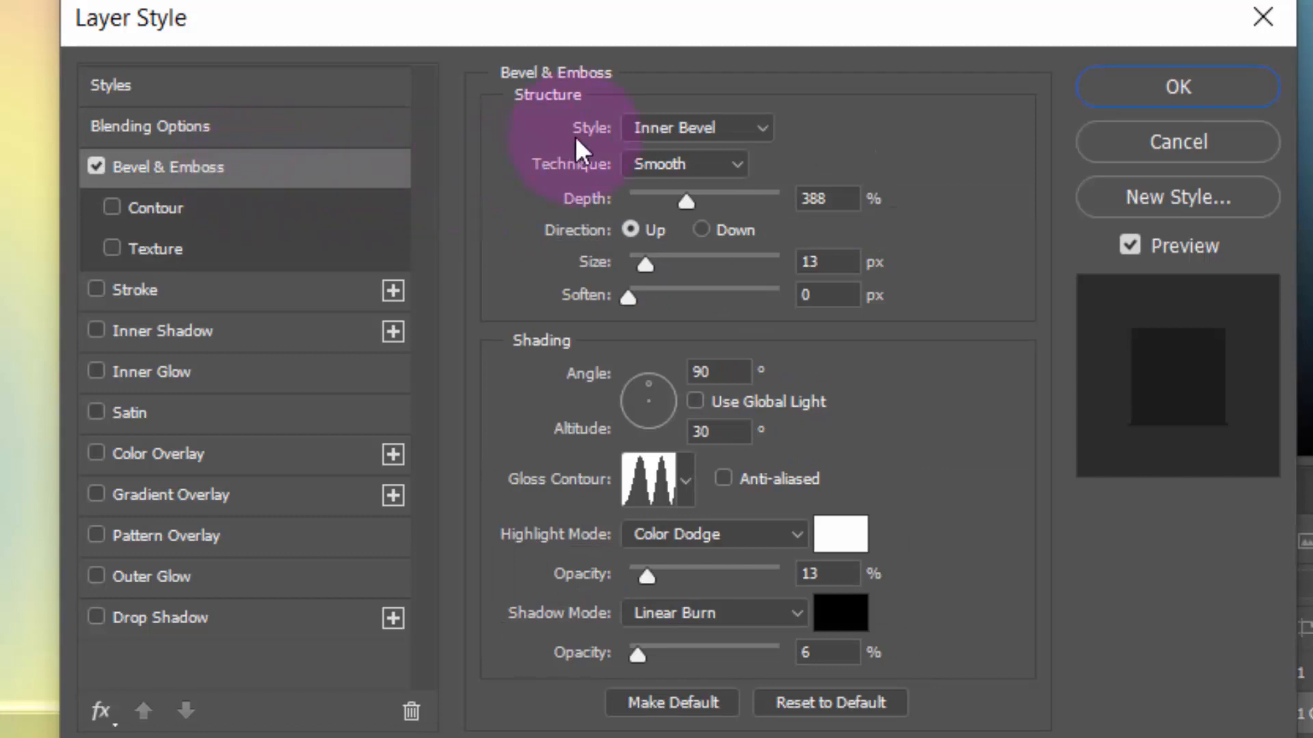
pyautogui.click(836, 205)
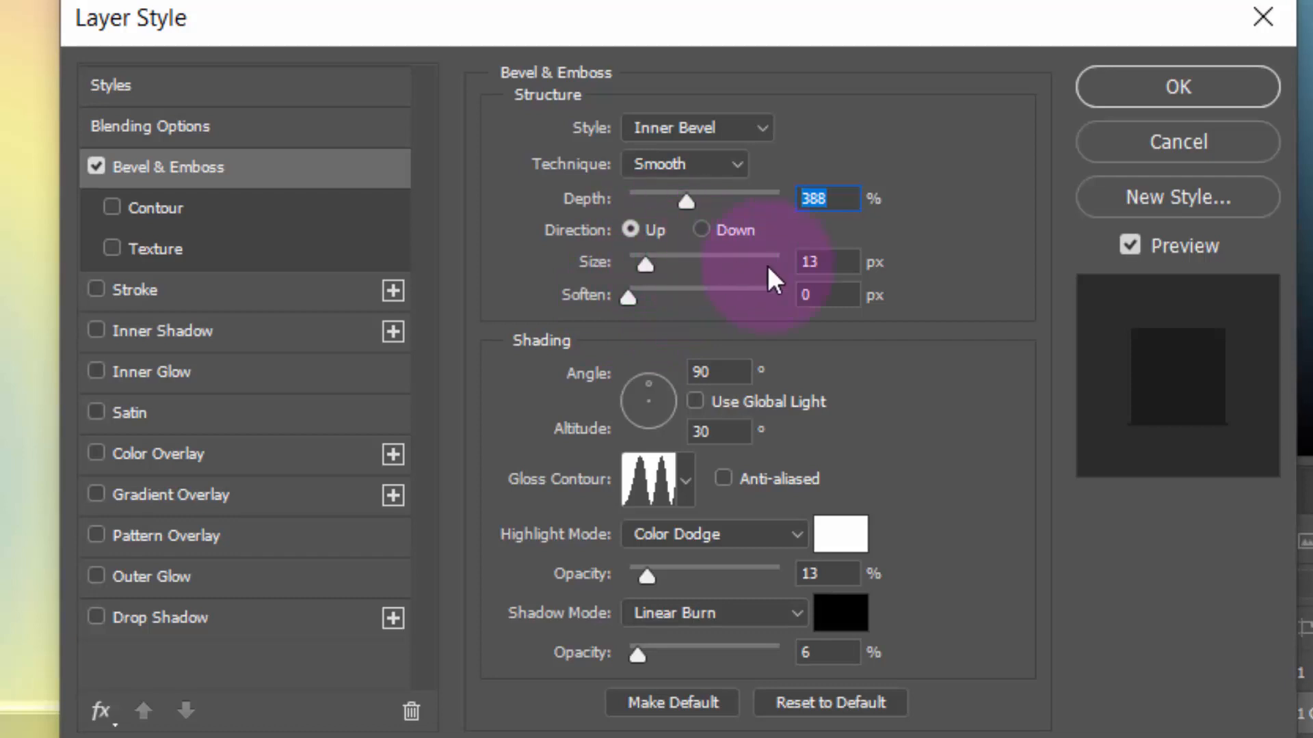
pyautogui.click(824, 262)
pyautogui.write('16')
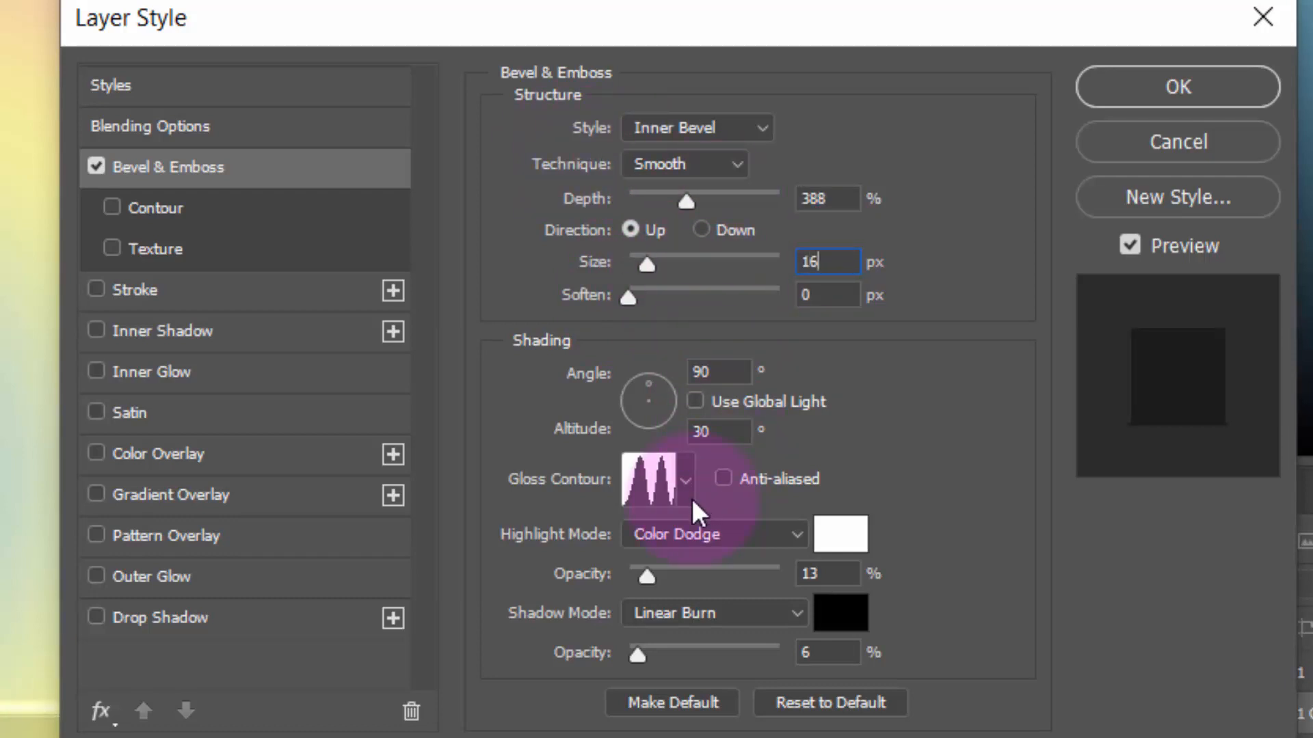
# Set the gloss contour of the TEXT 1 COPY bevel to the Linear preset
pyautogui.click(646, 482)
pyautogui.click(315, 184)
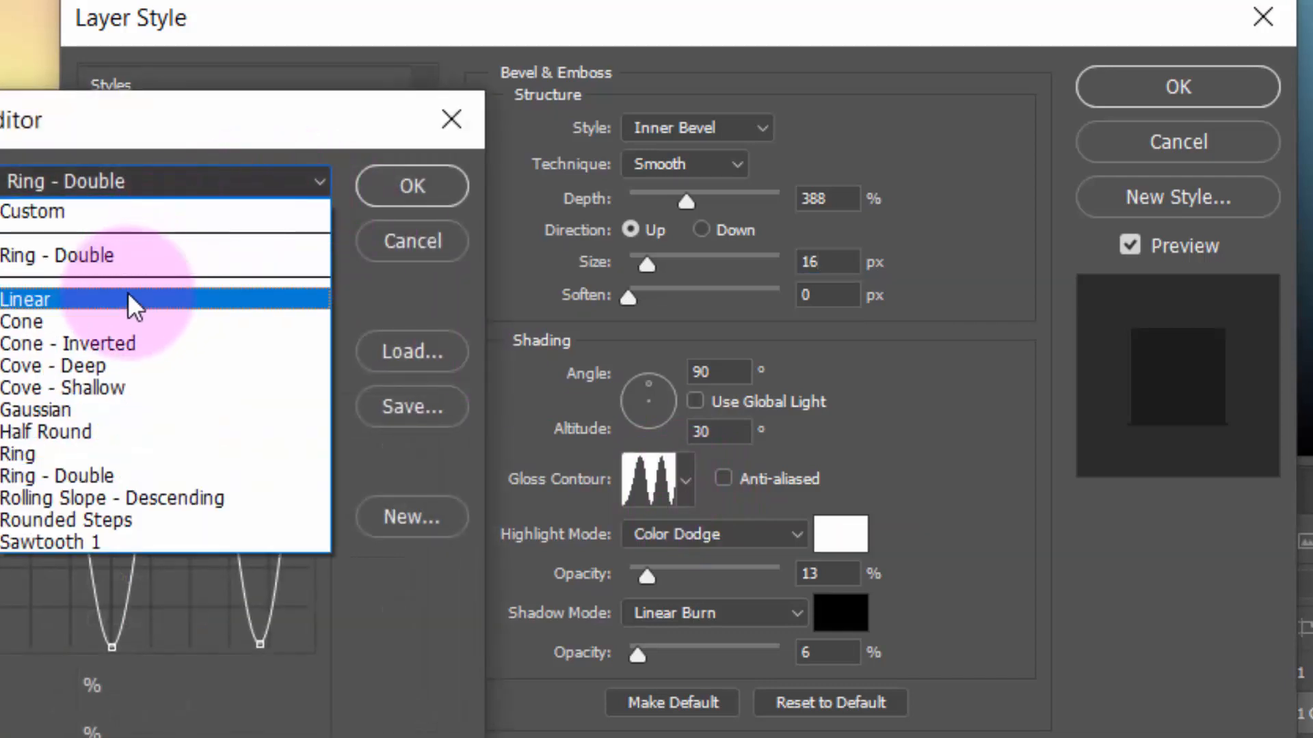
pyautogui.click(132, 300)
pyautogui.click(417, 195)
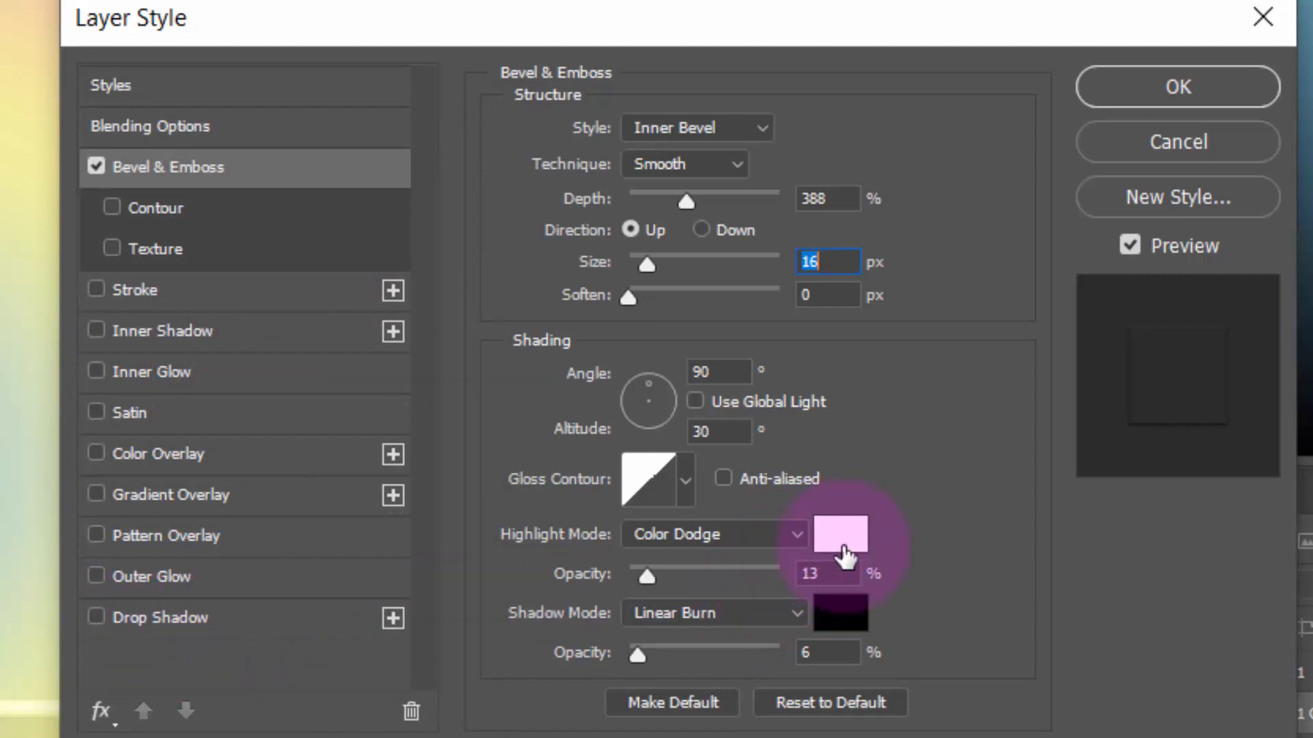
# Set the TEXT 1 COPY bevel's highlight opacity to 50% and shadow opacity to 28%, and apply the layer style
pyautogui.moveTo(837, 575); pyautogui.dragTo(735, 564)
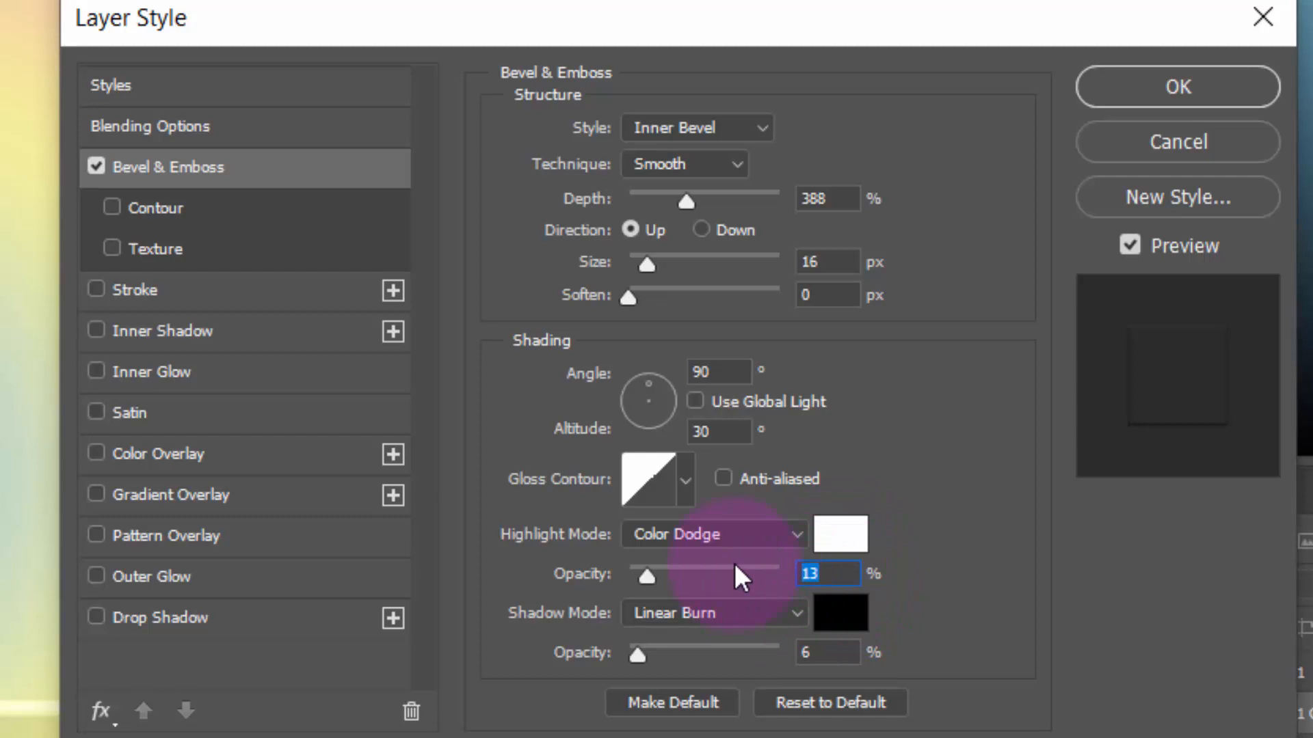
pyautogui.write('50')
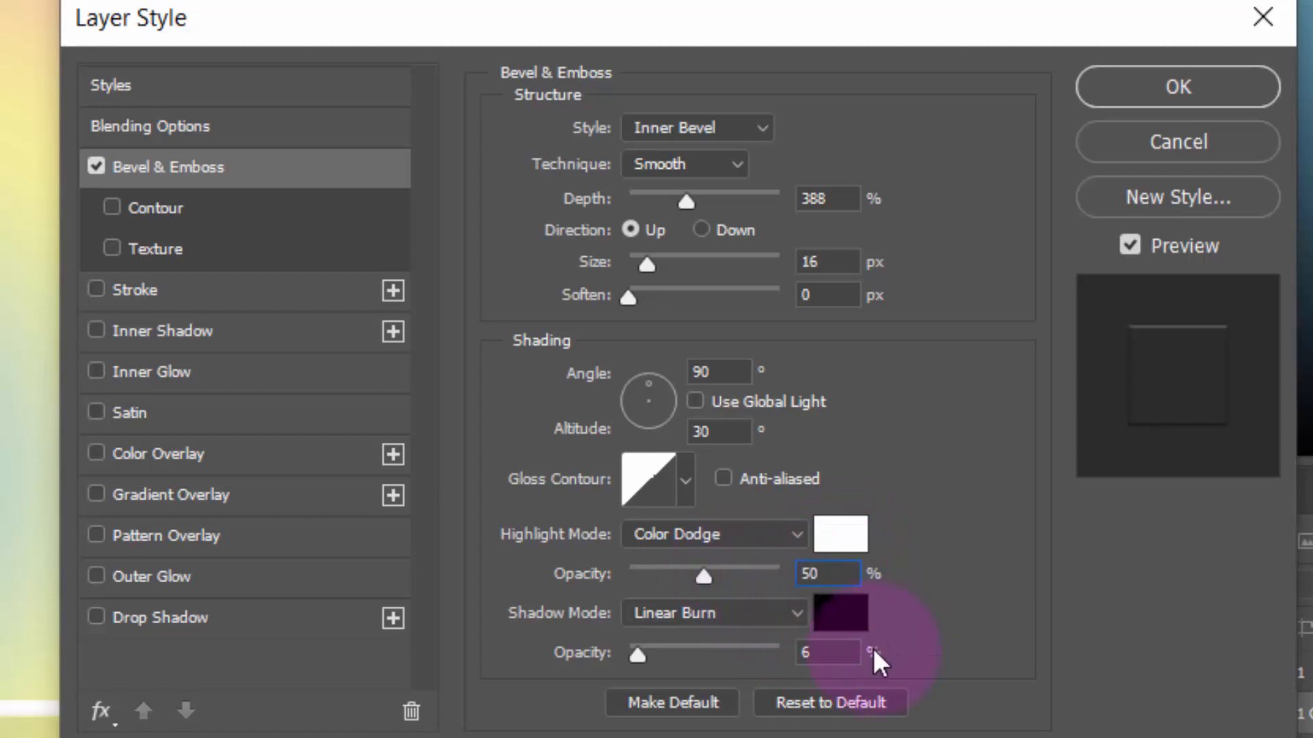
pyautogui.moveTo(840, 658); pyautogui.dragTo(533, 722)
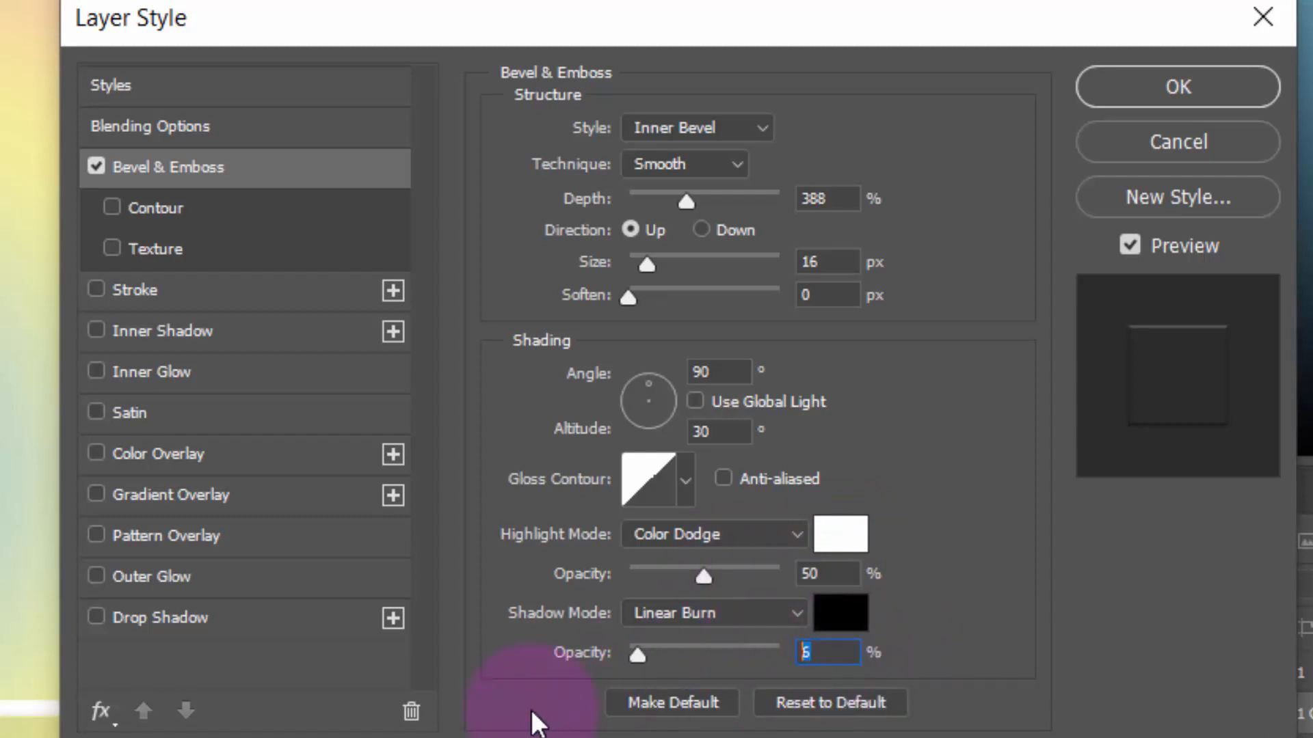
pyautogui.write('28')
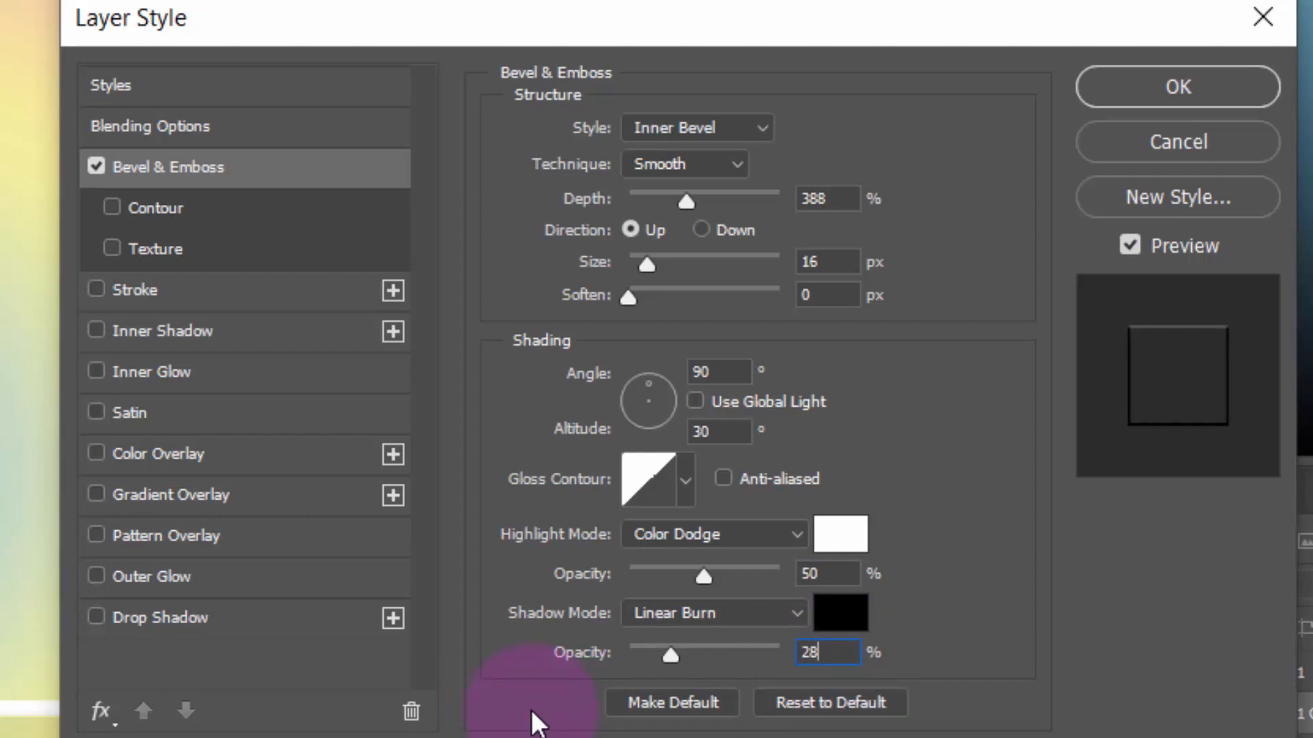
pyautogui.click(1173, 93)
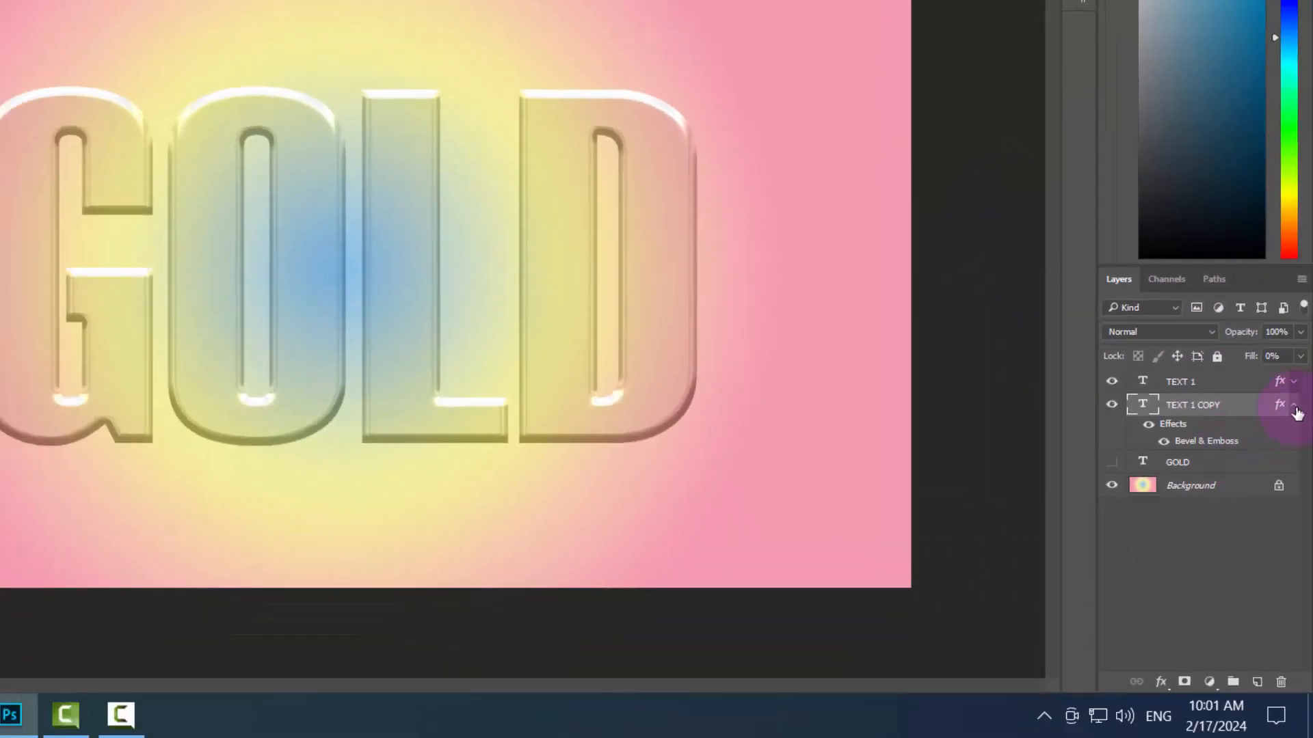
# Collapse the effects list of TEXT 1 COPY, and select the hidden GOLD layer and make it visible
pyautogui.click(1294, 406)
pyautogui.click(1274, 436)
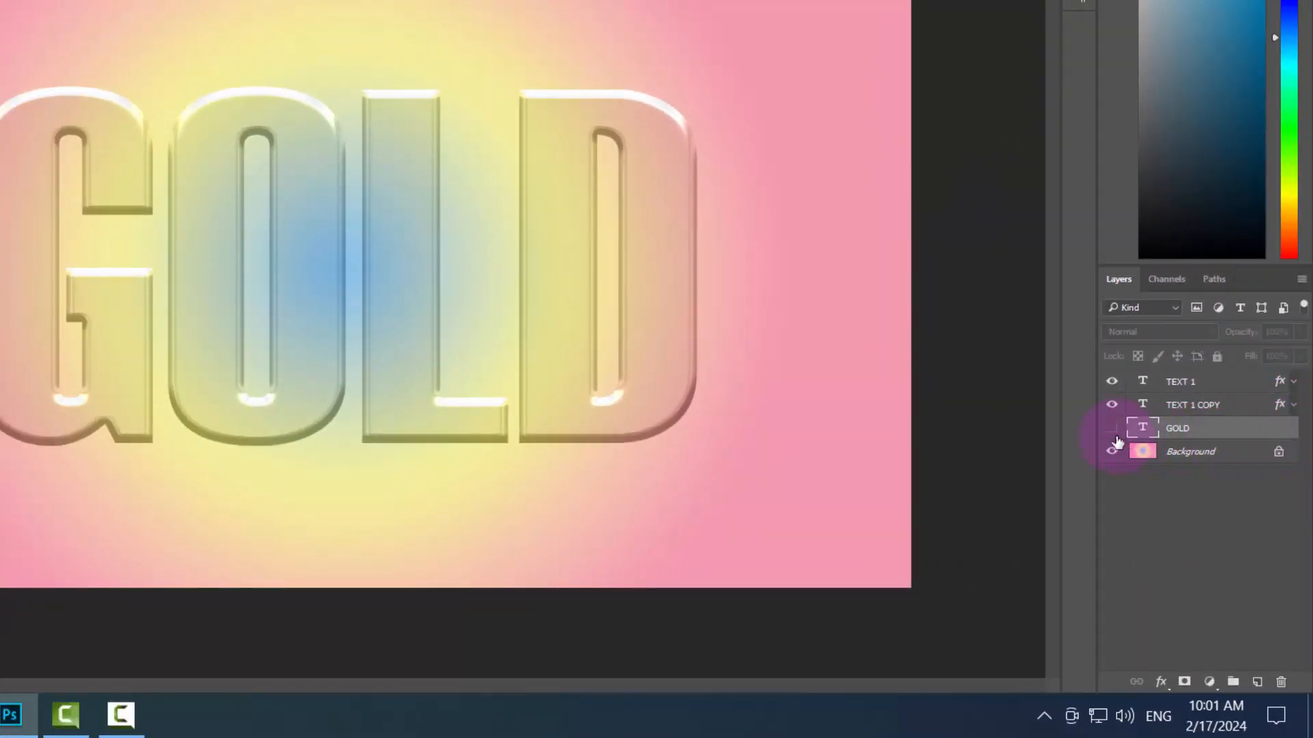
pyautogui.click(1112, 428)
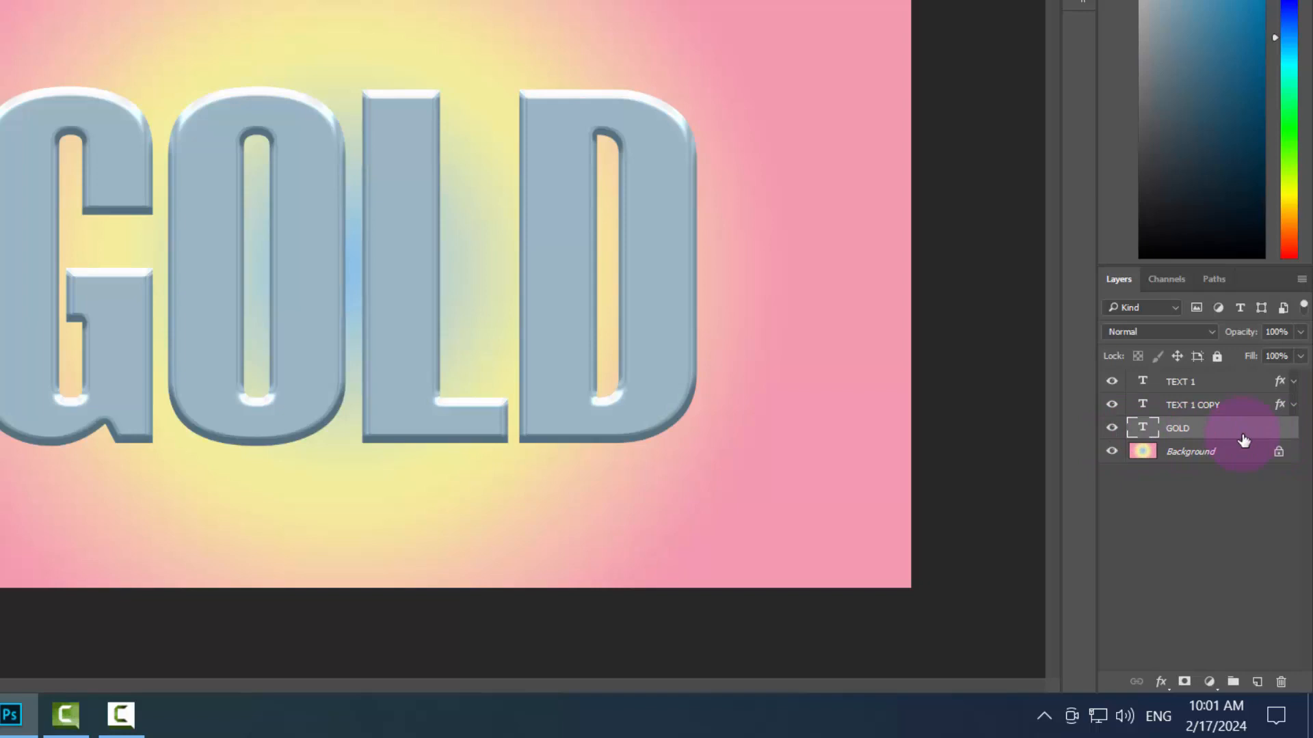
# Set the fill opacity of the GOLD layer to 0% in its blending options
pyautogui.doubleClick(1243, 439)
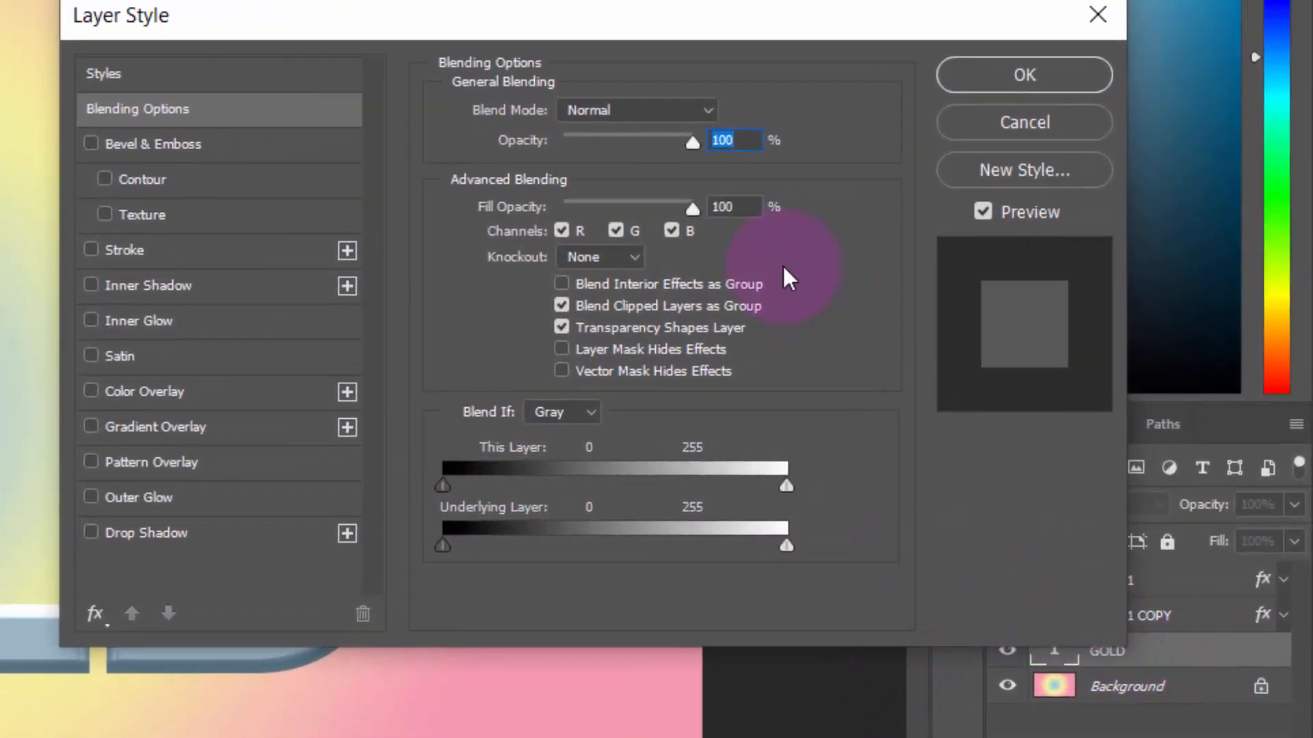
pyautogui.click(722, 207)
pyautogui.write('0')
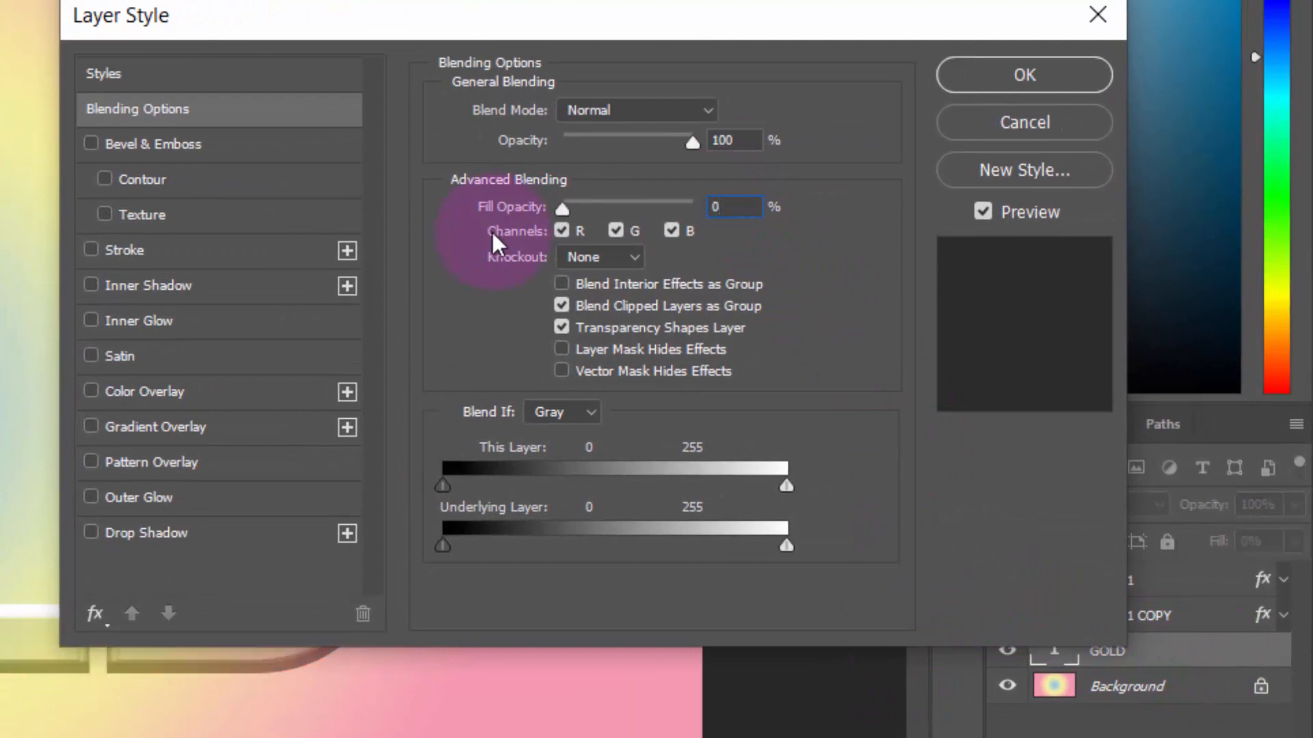
# Add a Color Overlay to the GOLD layer in Normal blend mode with colour #ebebeb, and apply the layer style
pyautogui.click(195, 391)
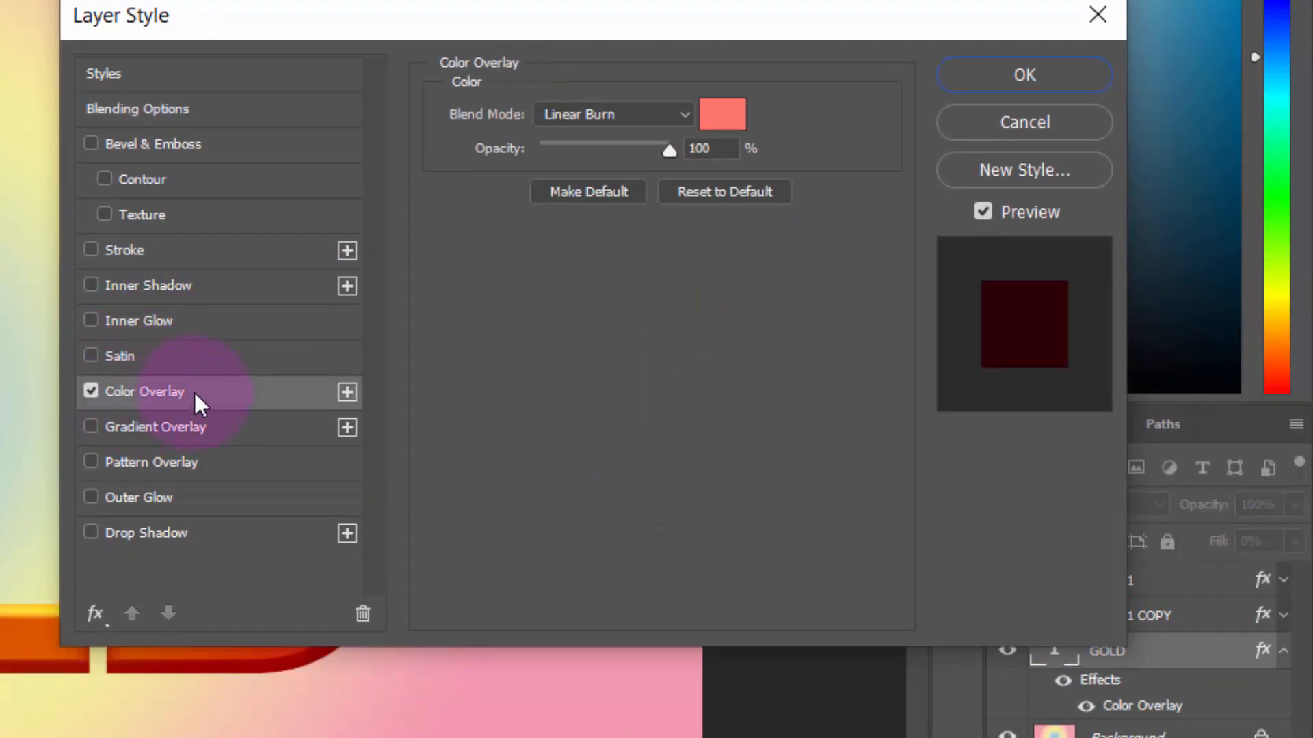
pyautogui.click(590, 120)
pyautogui.click(592, 134)
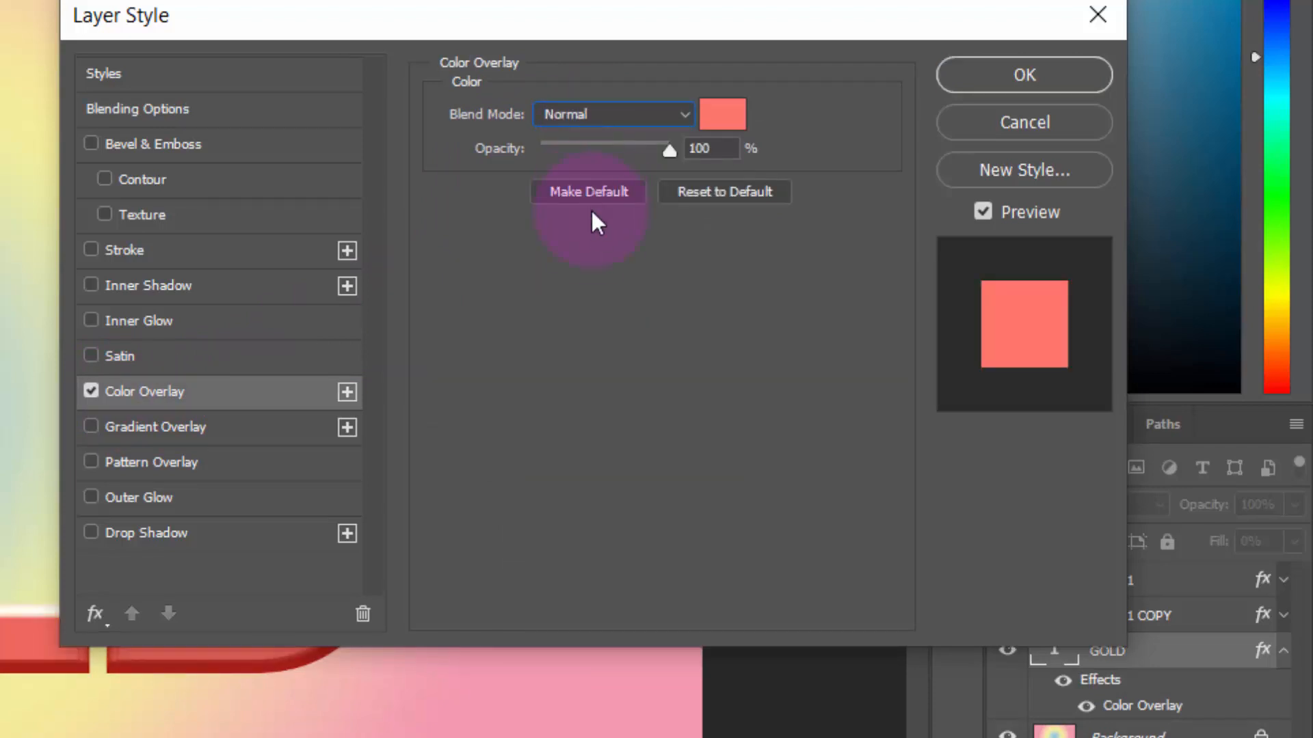
pyautogui.click(722, 114)
pyautogui.write('e')
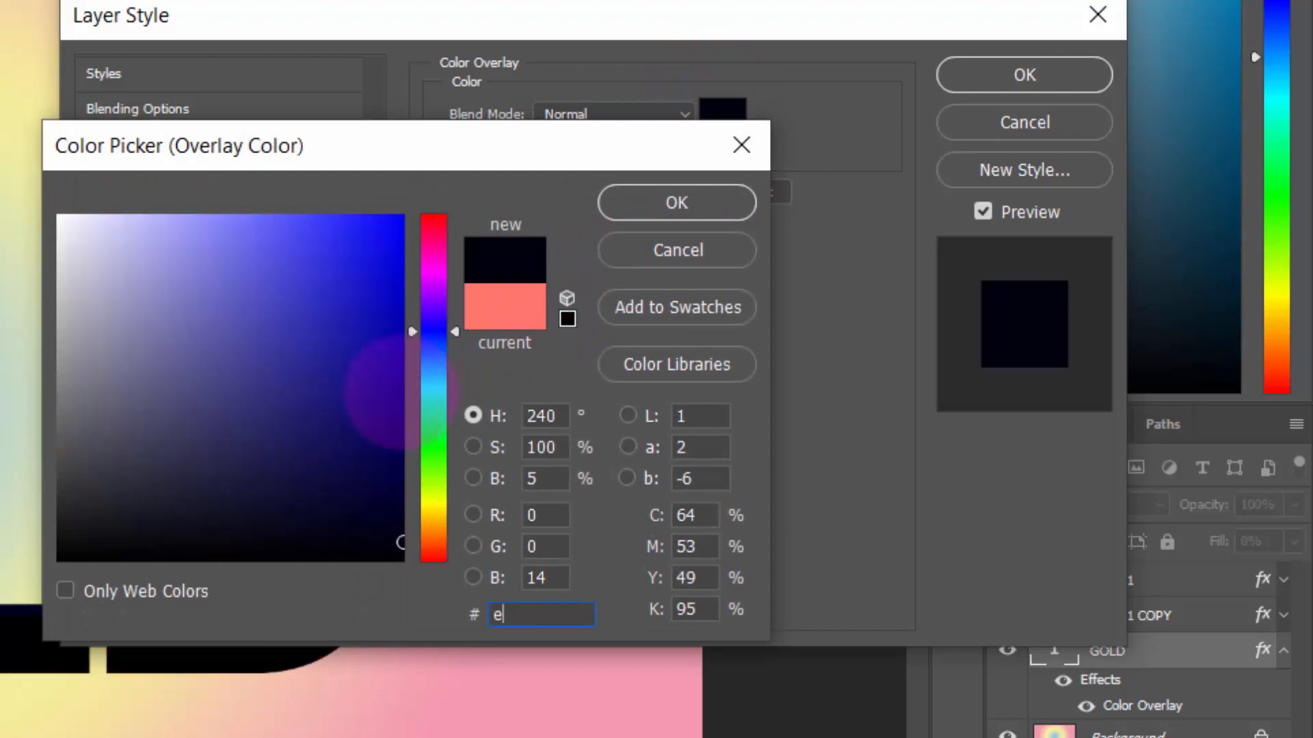
pyautogui.write('bebeb')
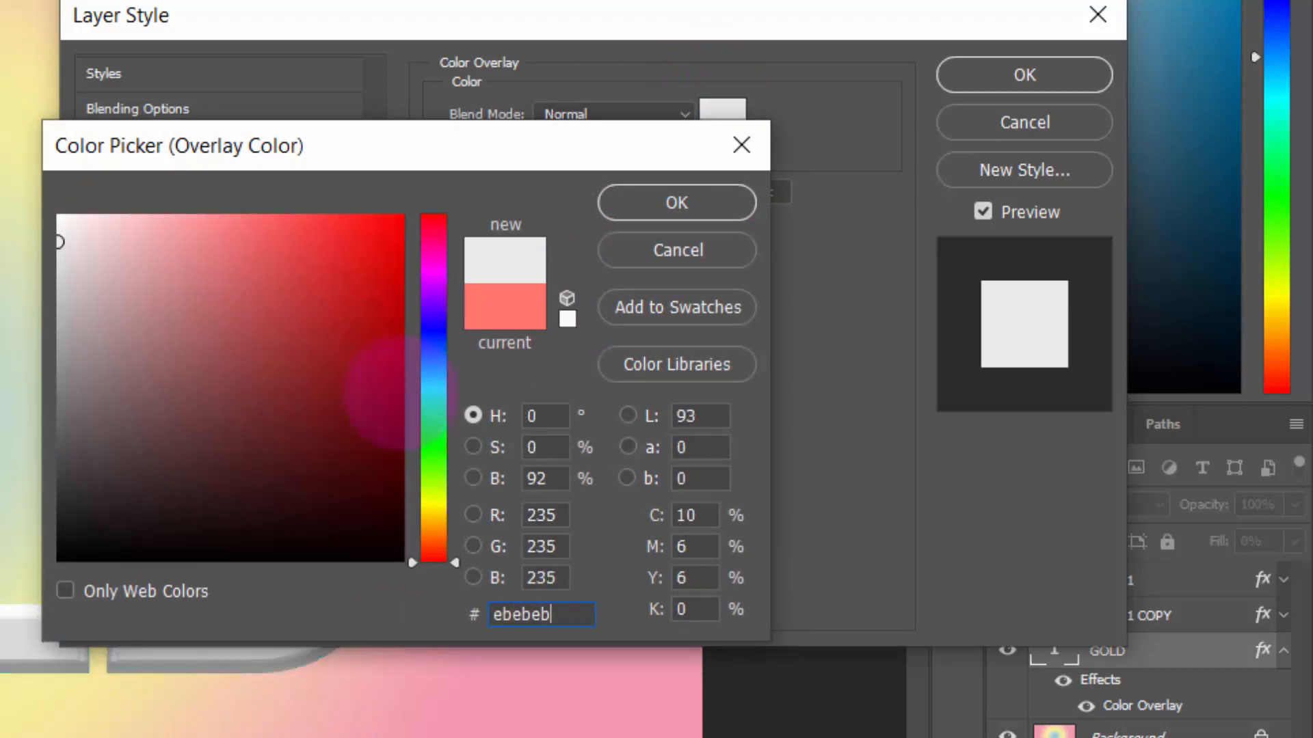
pyautogui.click(689, 200)
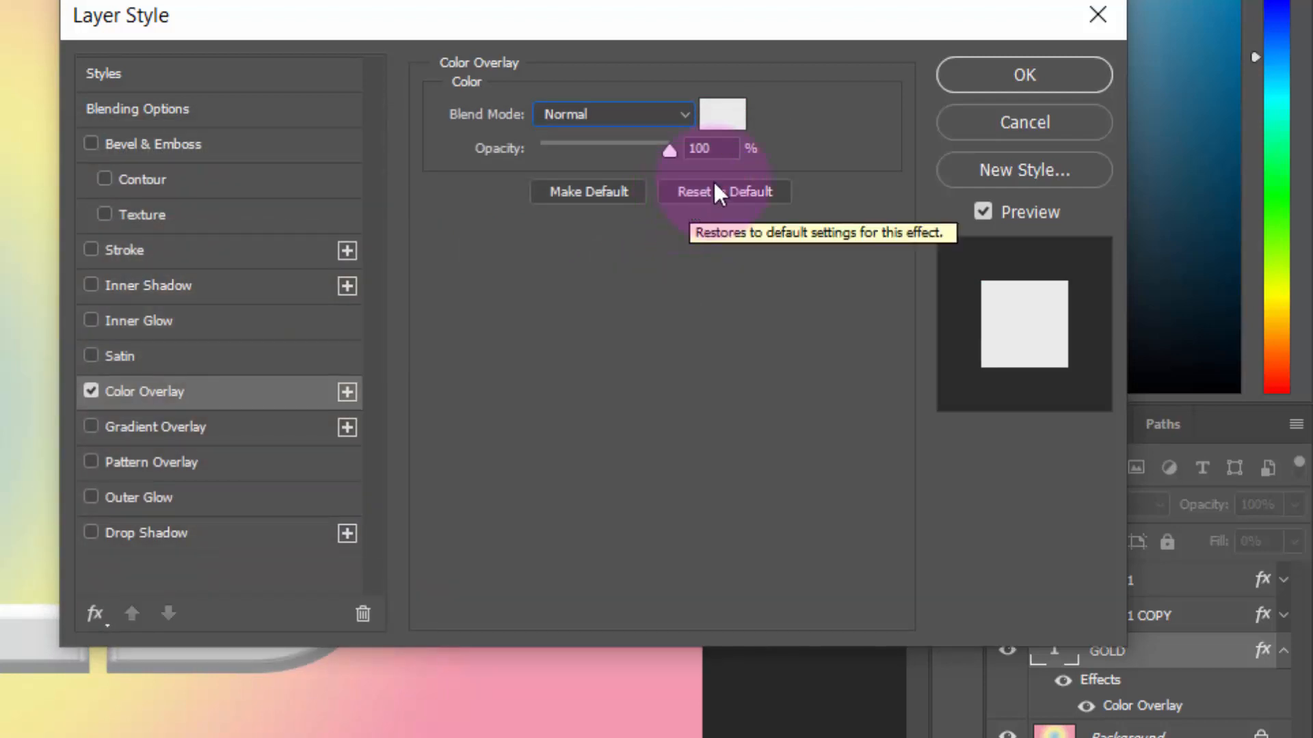
pyautogui.click(957, 76)
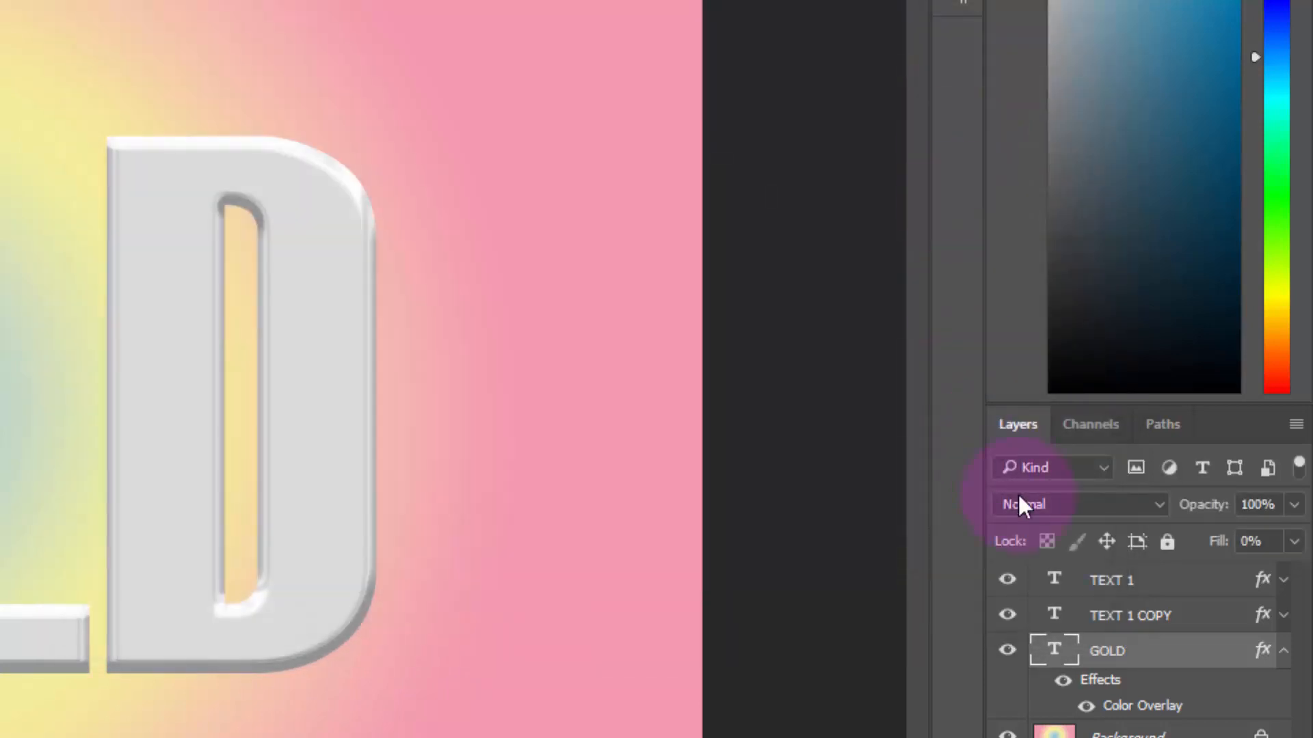
# Group the TEXT 1 and TEXT 1 COPY layers together
pyautogui.keyDown('ctrl'); pyautogui.click(1215, 627); pyautogui.keyUp('ctrl')
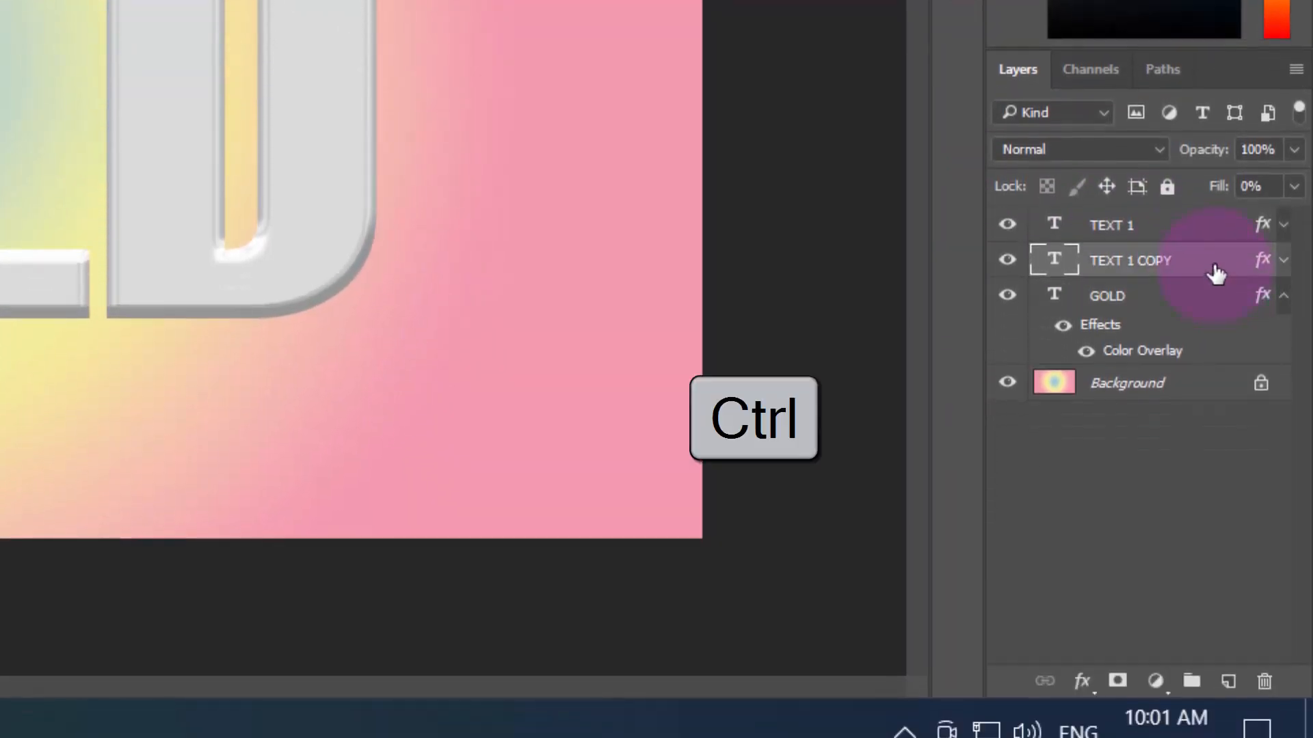
pyautogui.keyDown('ctrl'); pyautogui.click(1203, 229); pyautogui.keyUp('ctrl')
pyautogui.click(1192, 681)
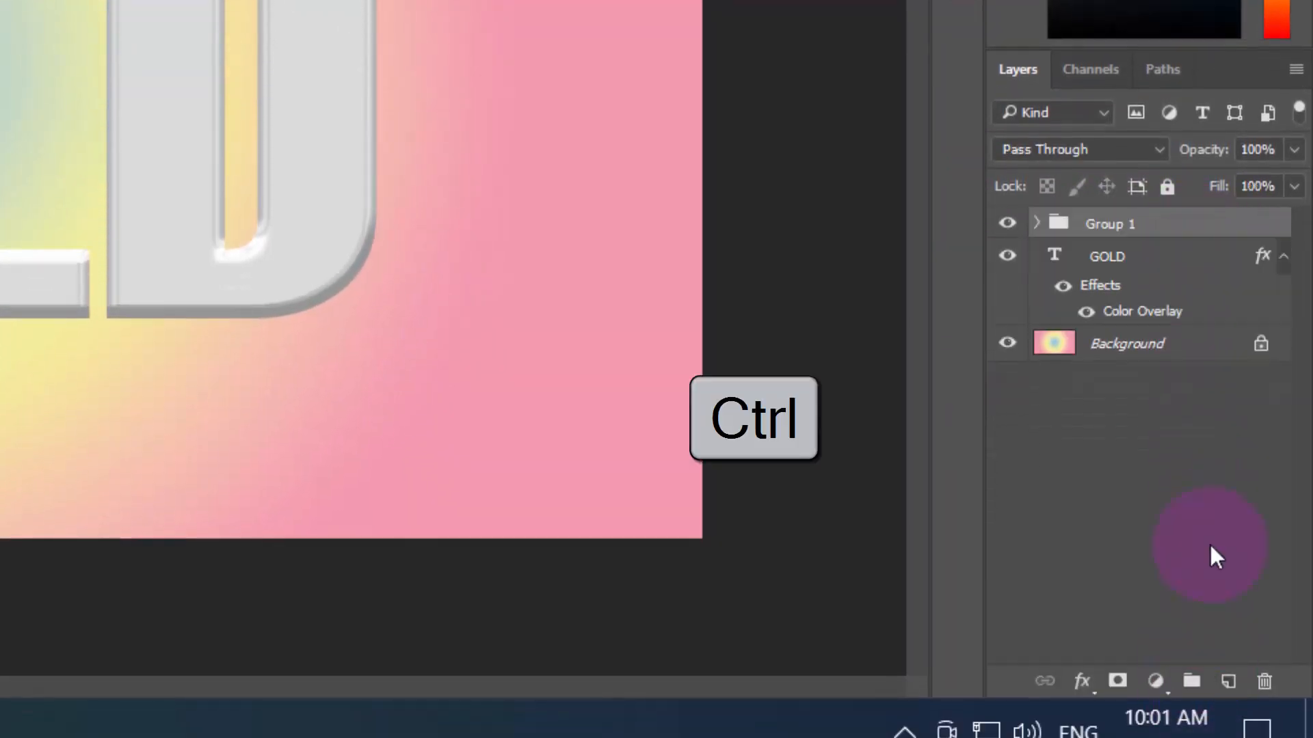
# Put the GOLD layer into a new group and duplicate it inside that group
pyautogui.click(1190, 255)
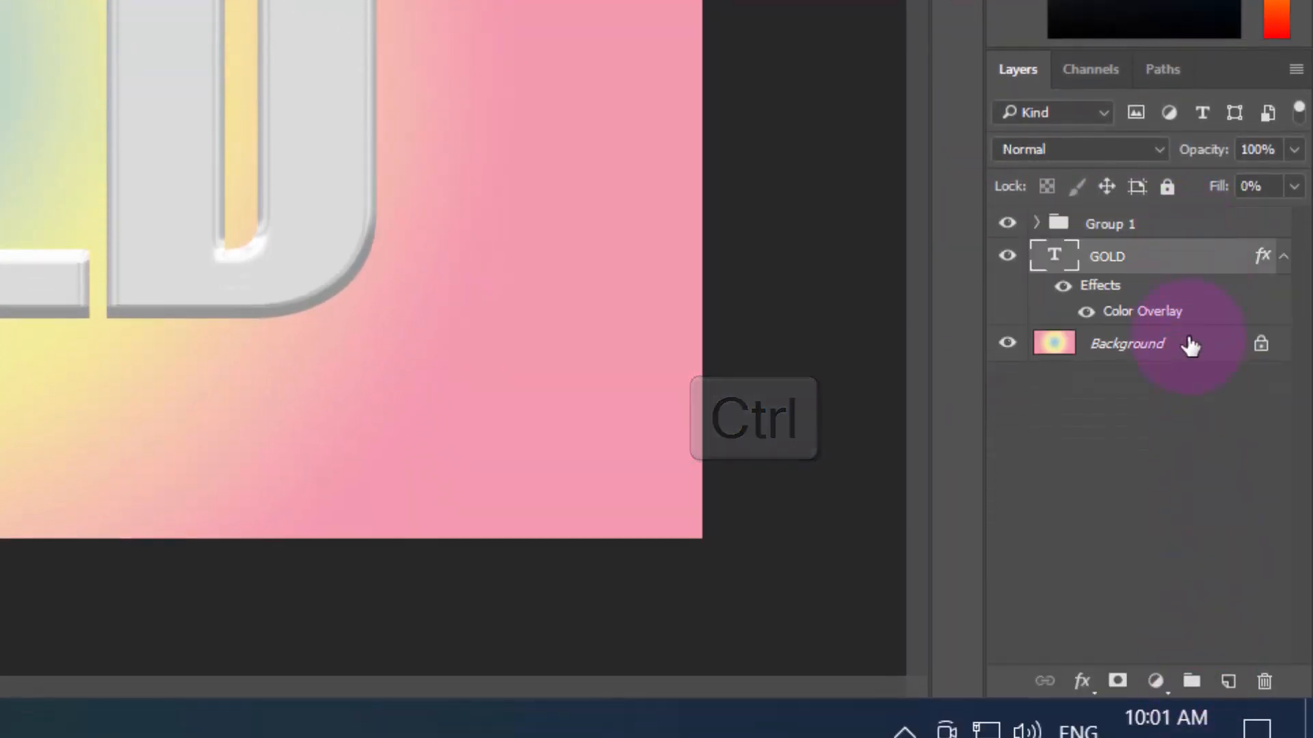
pyautogui.click(1189, 684)
pyautogui.click(1169, 288)
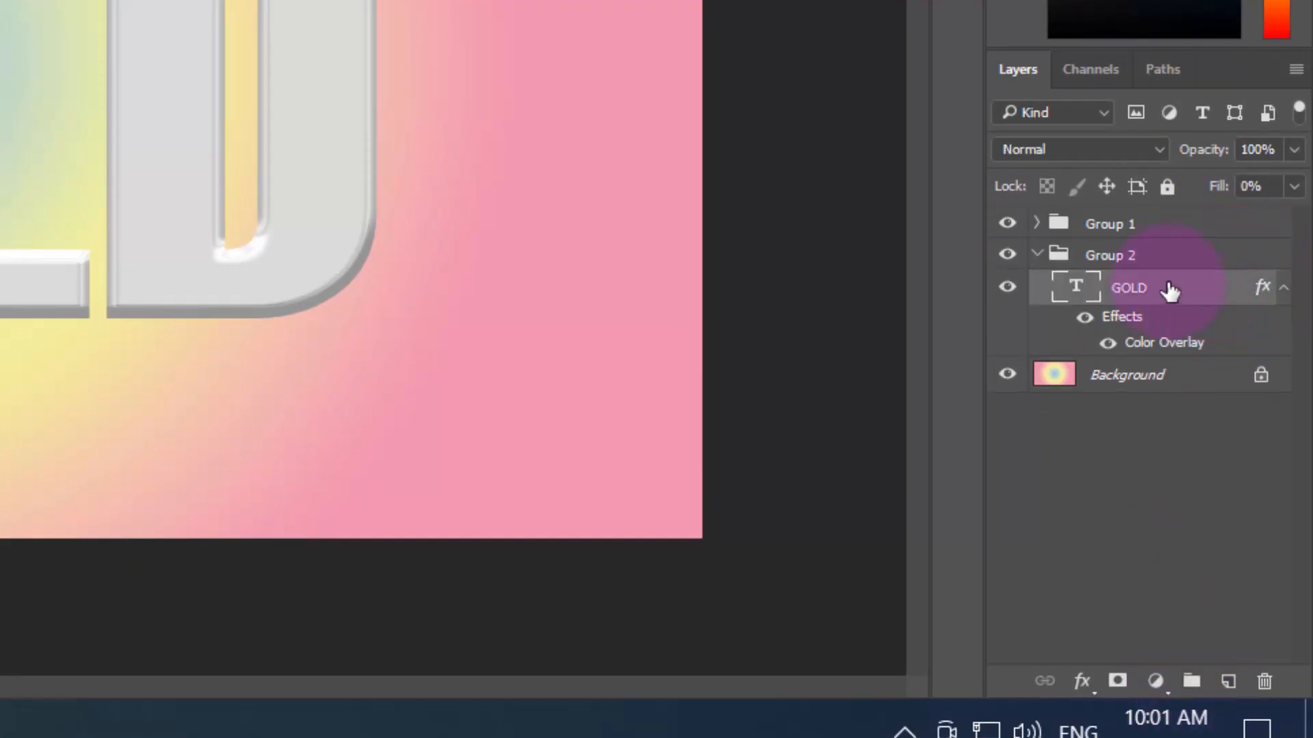
pyautogui.hotkey('ctrl', 'j')
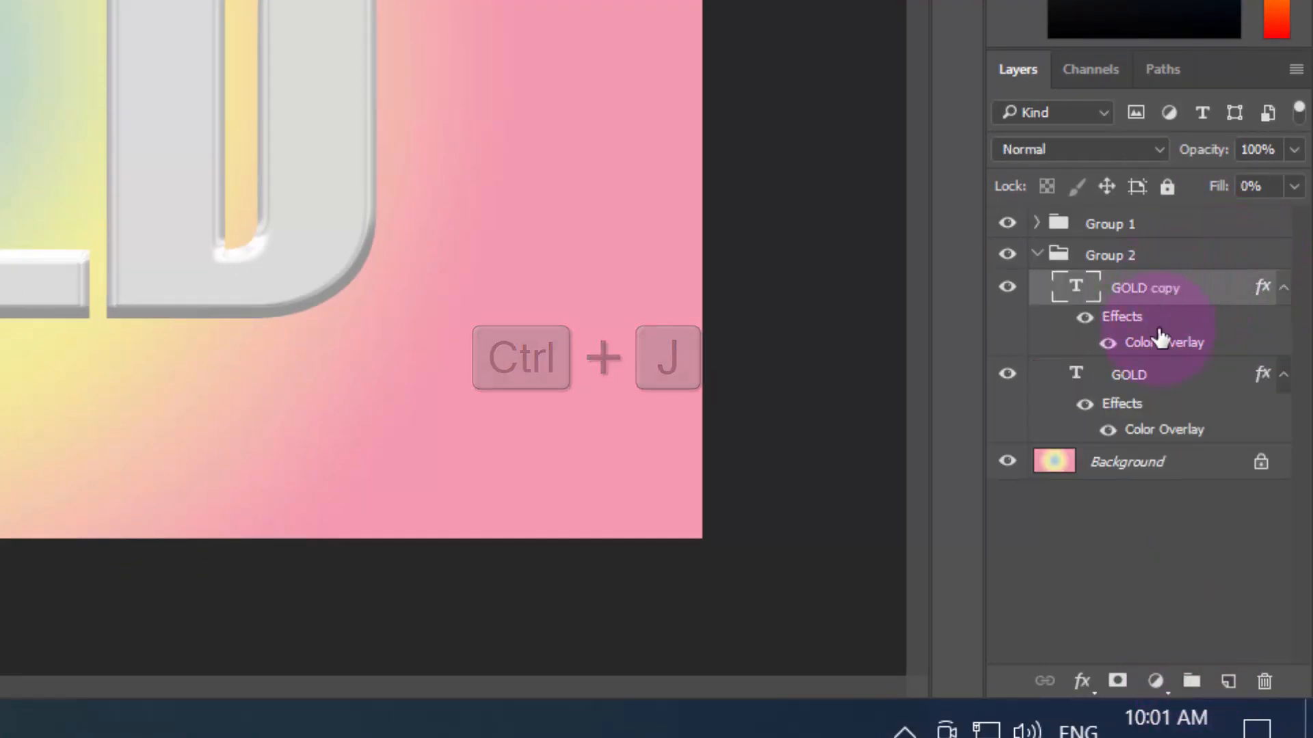
# Take the original GOLD layer out of Group 2, collapse the group and place the layer directly below it
pyautogui.moveTo(1183, 378); pyautogui.dragTo(1149, 263)
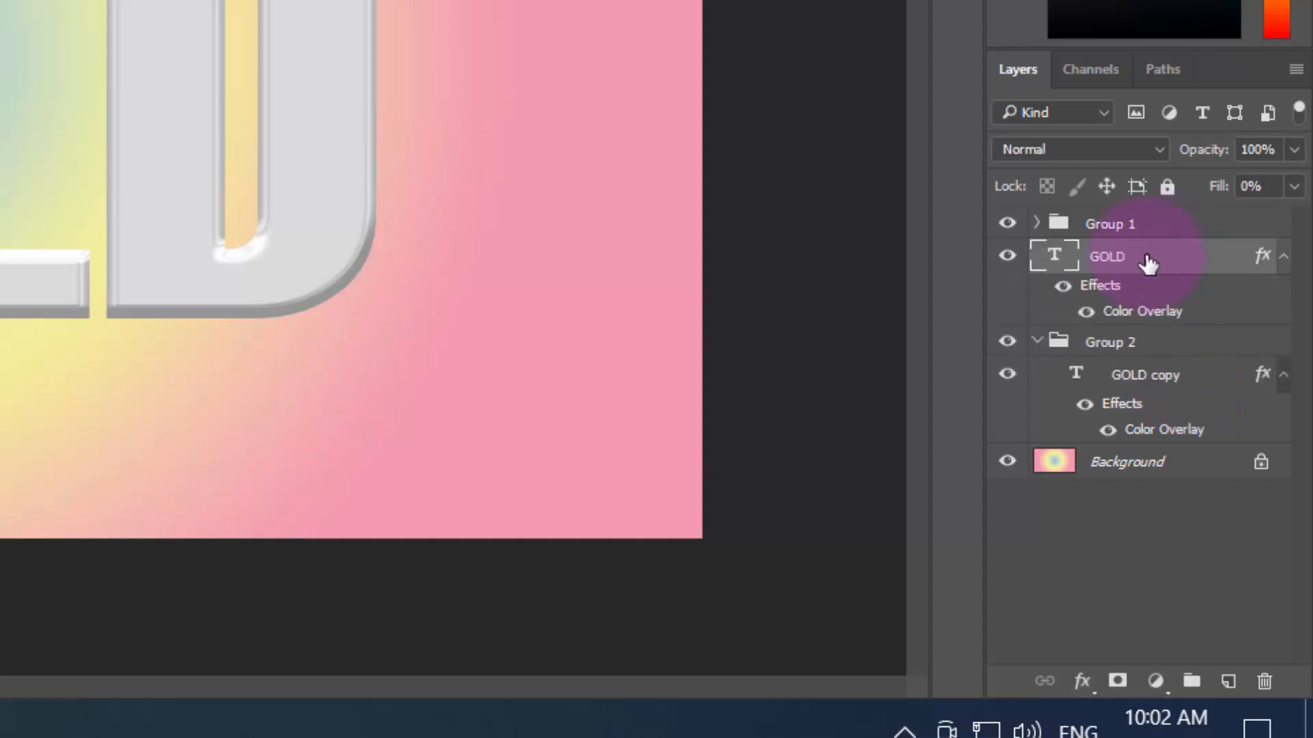
pyautogui.click(1037, 341)
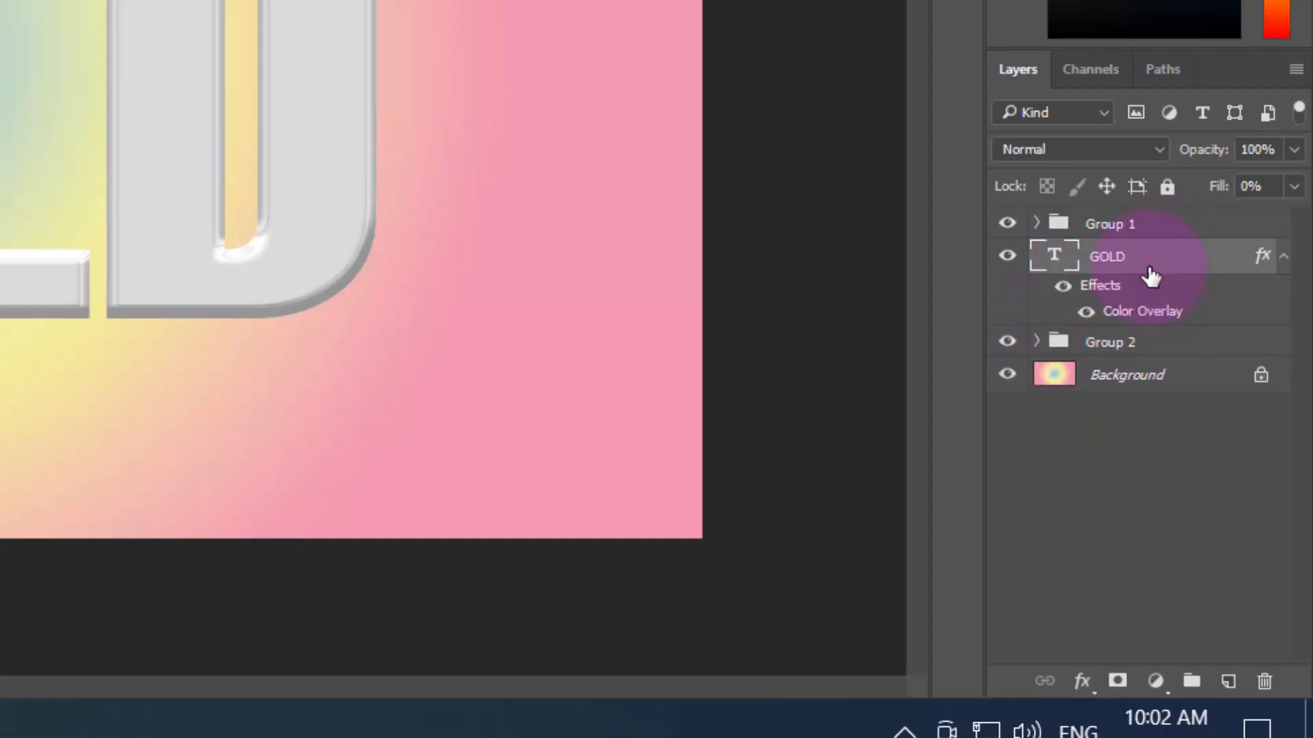
pyautogui.moveTo(1150, 276); pyautogui.dragTo(1060, 350)
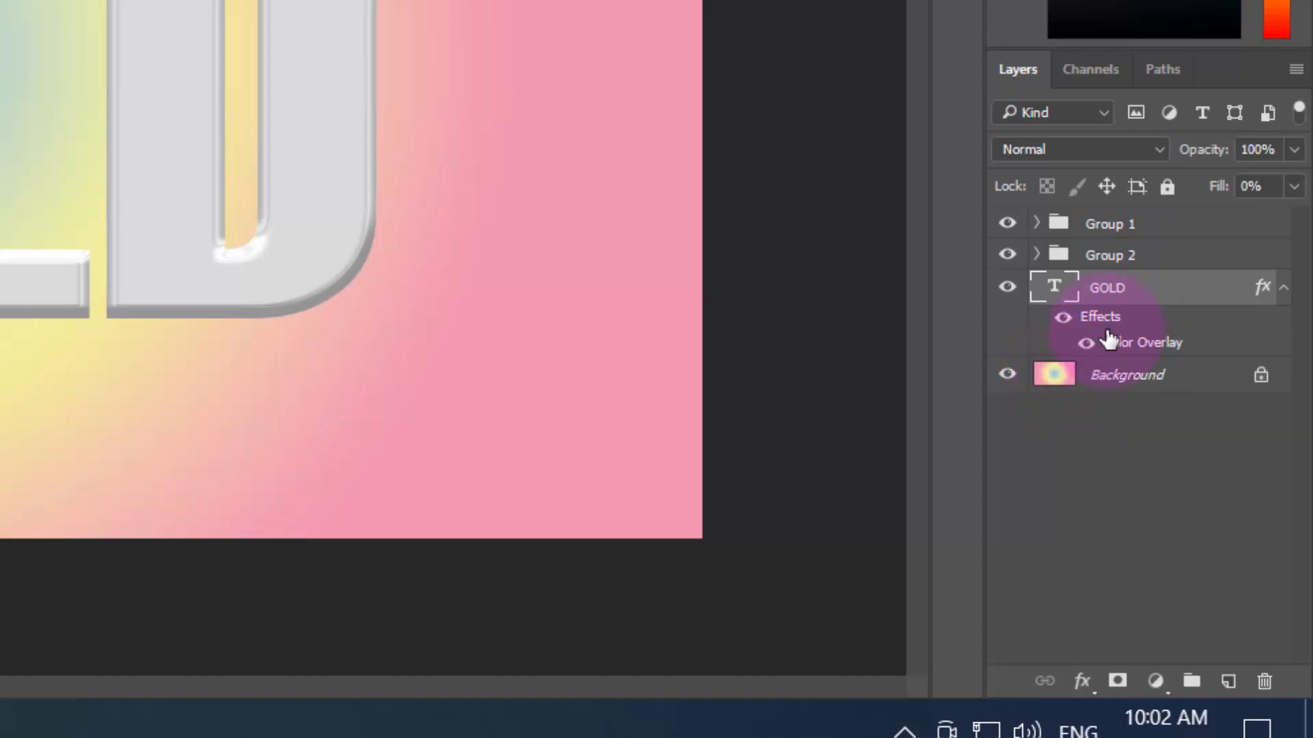
# Rename Group 1 as TEXT 1 and Group 2 as TEXT COPY TOP LAYER
pyautogui.doubleClick(1120, 225)
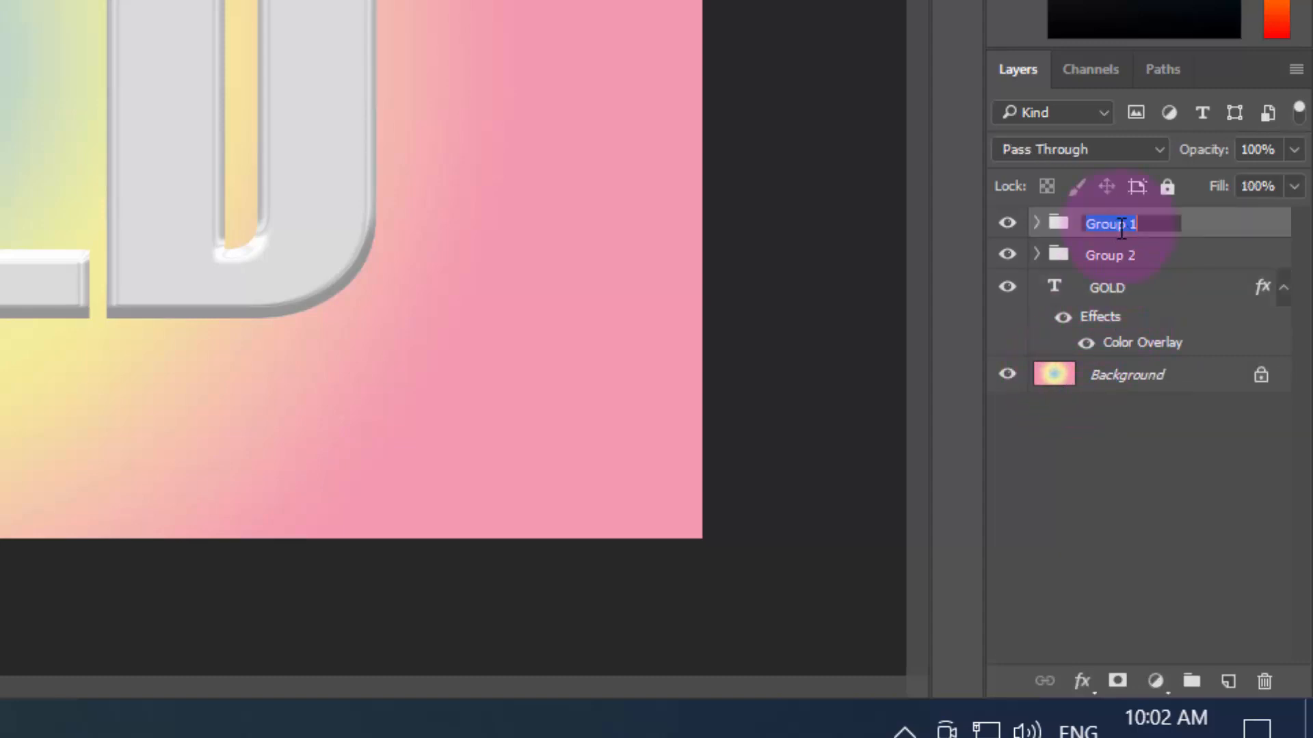
pyautogui.write('TEXT 1')
pyautogui.press('Return')
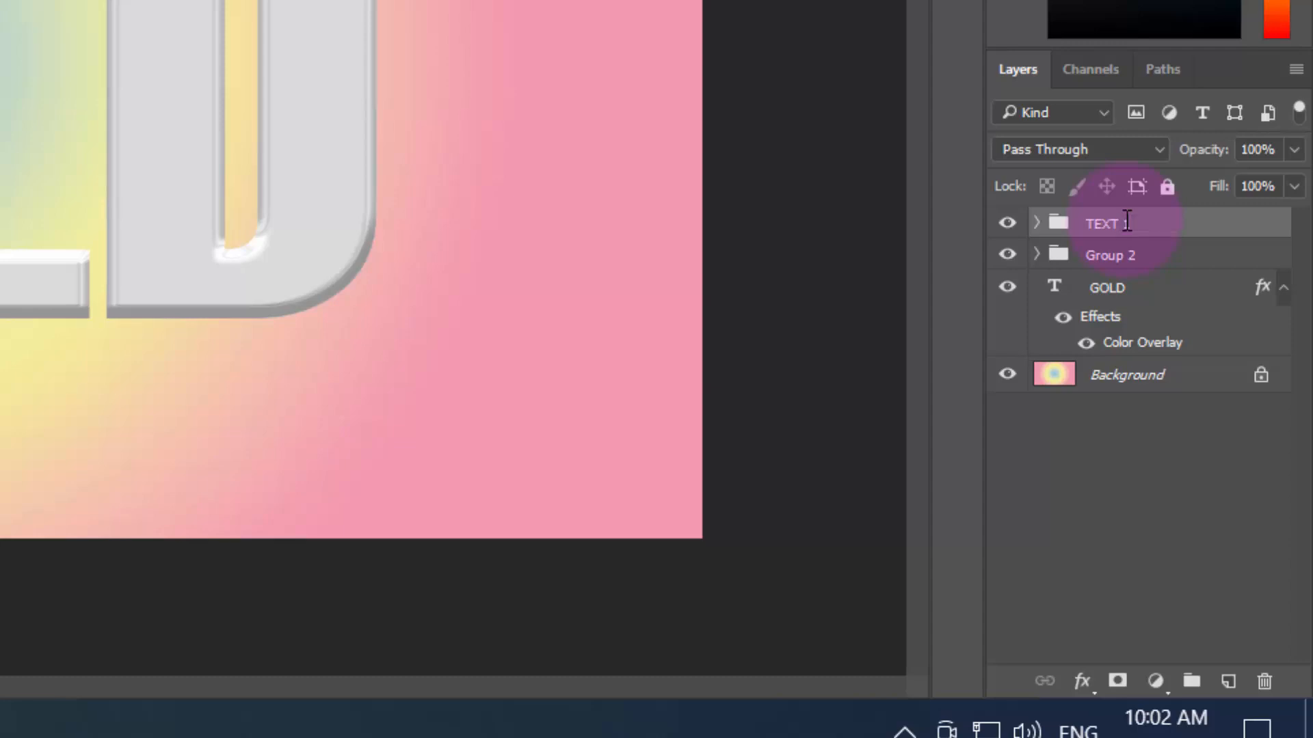
pyautogui.doubleClick(1102, 255)
pyautogui.write('TEXT COPY T')
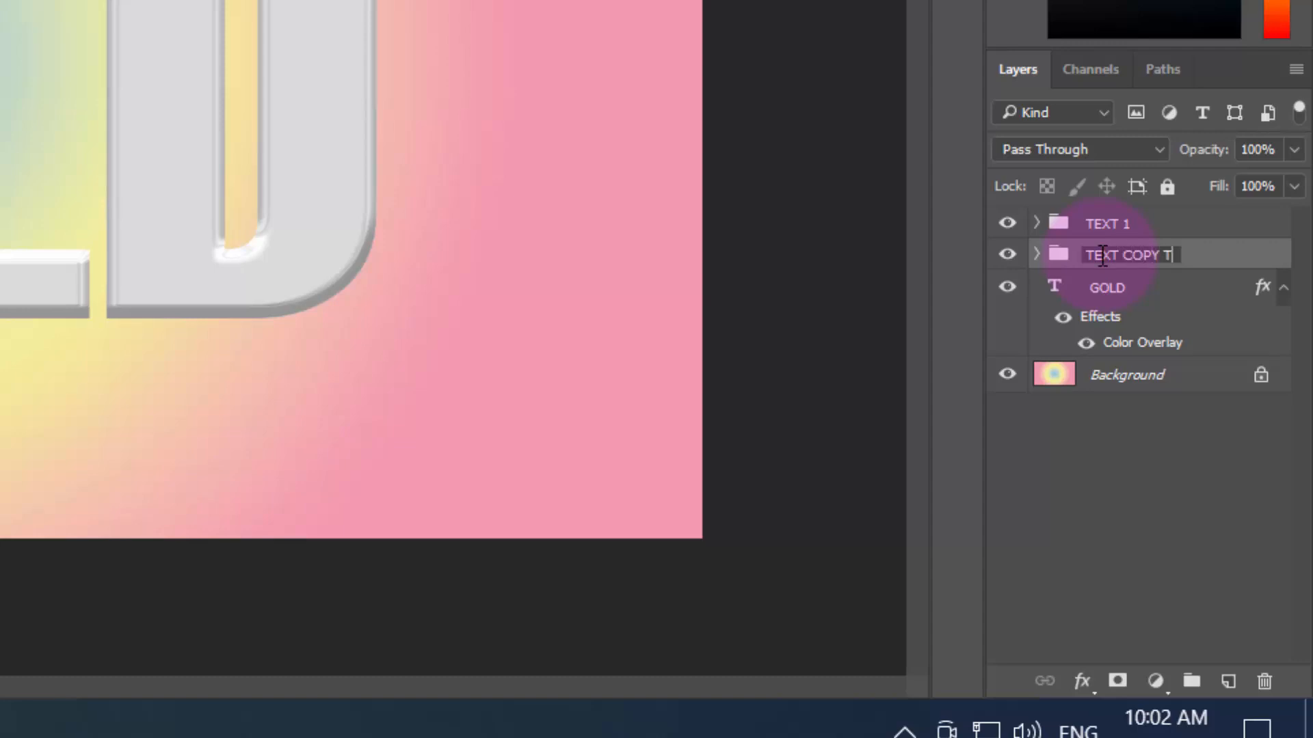
pyautogui.write('OP  LAYER')
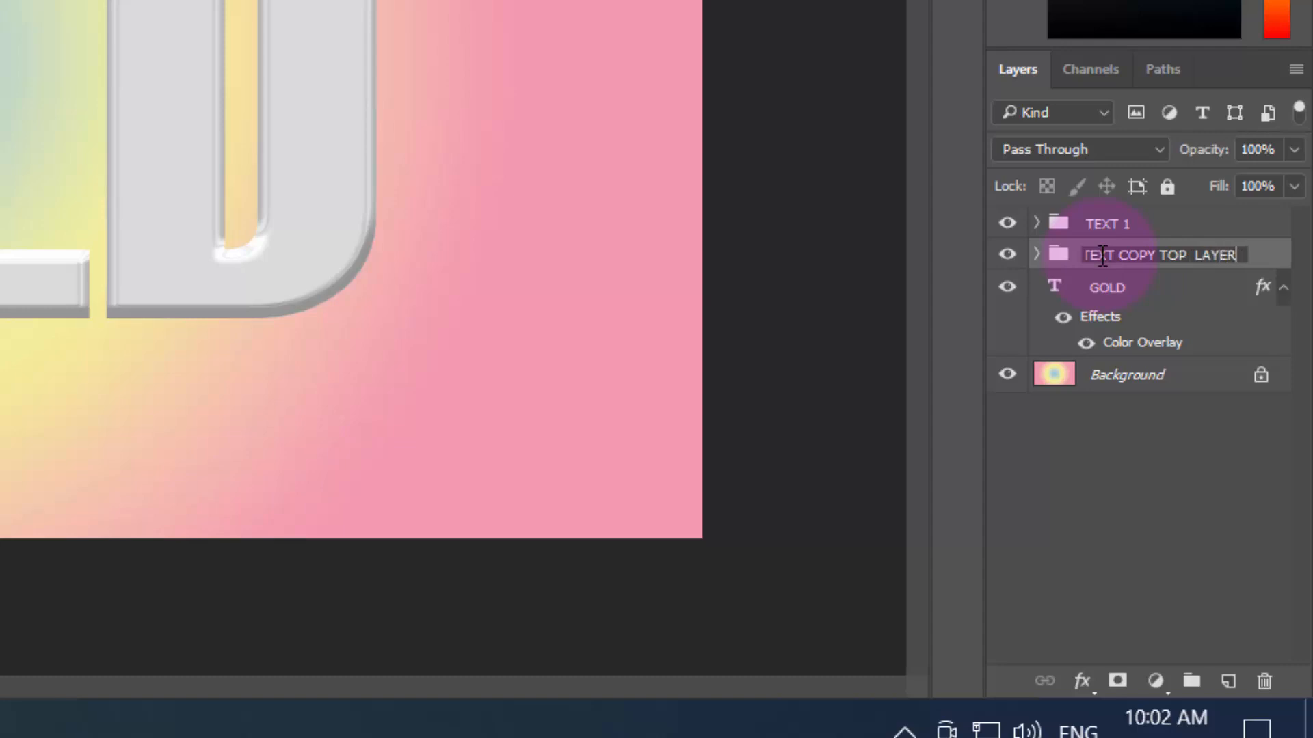
pyautogui.press('Return')
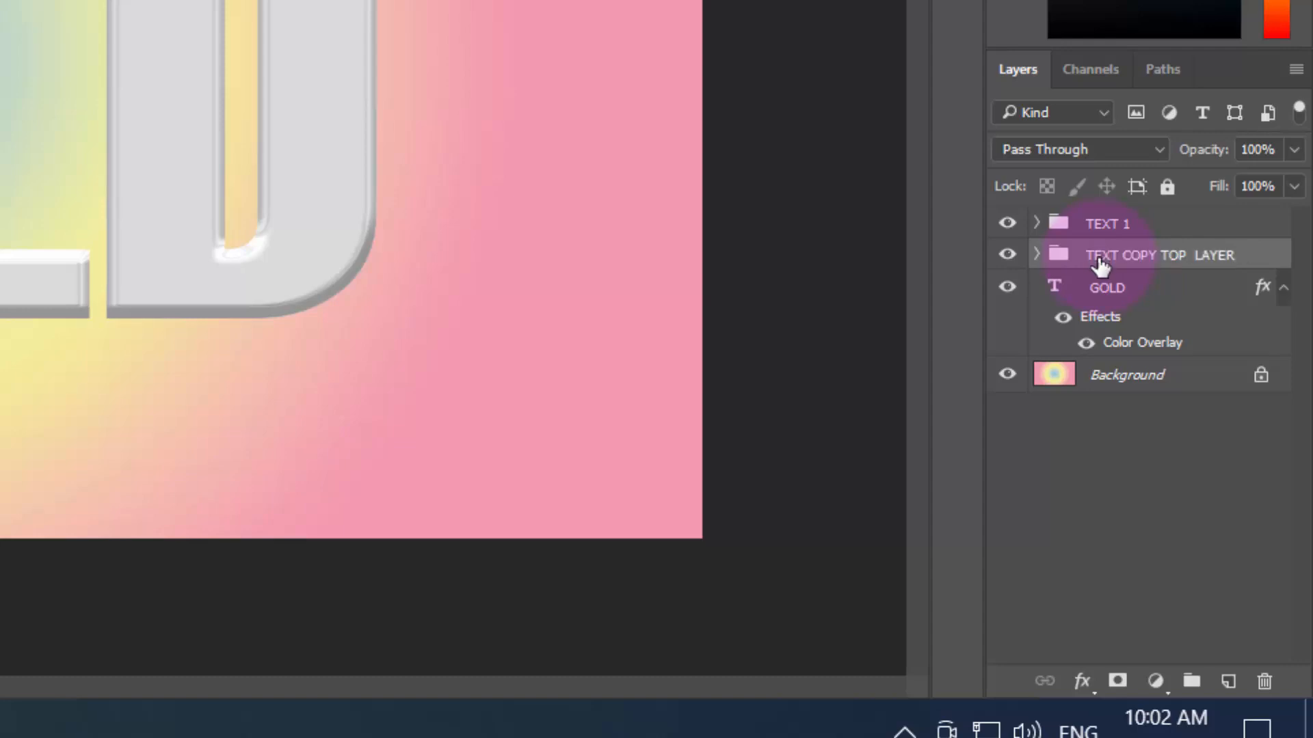
# Put the ungrouped GOLD layer into a new group and name the group BORDER !
pyautogui.click(1154, 296)
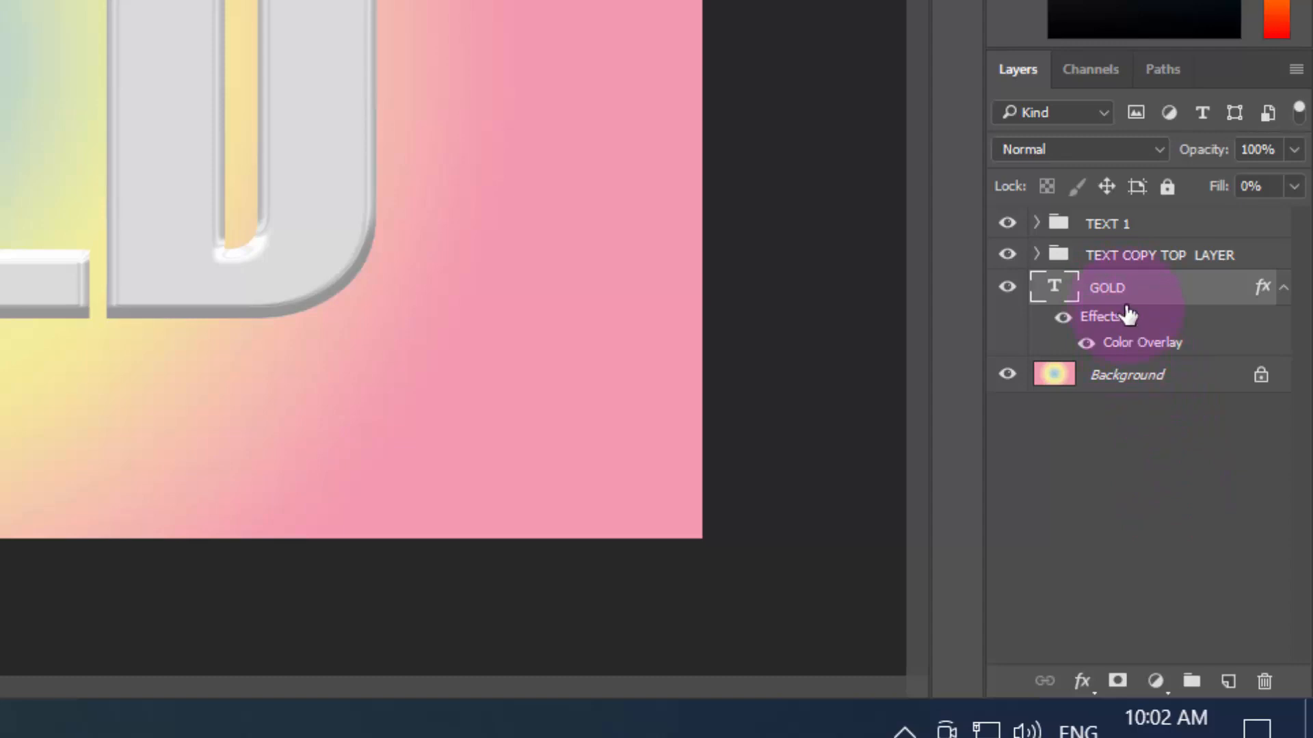
pyautogui.click(1191, 680)
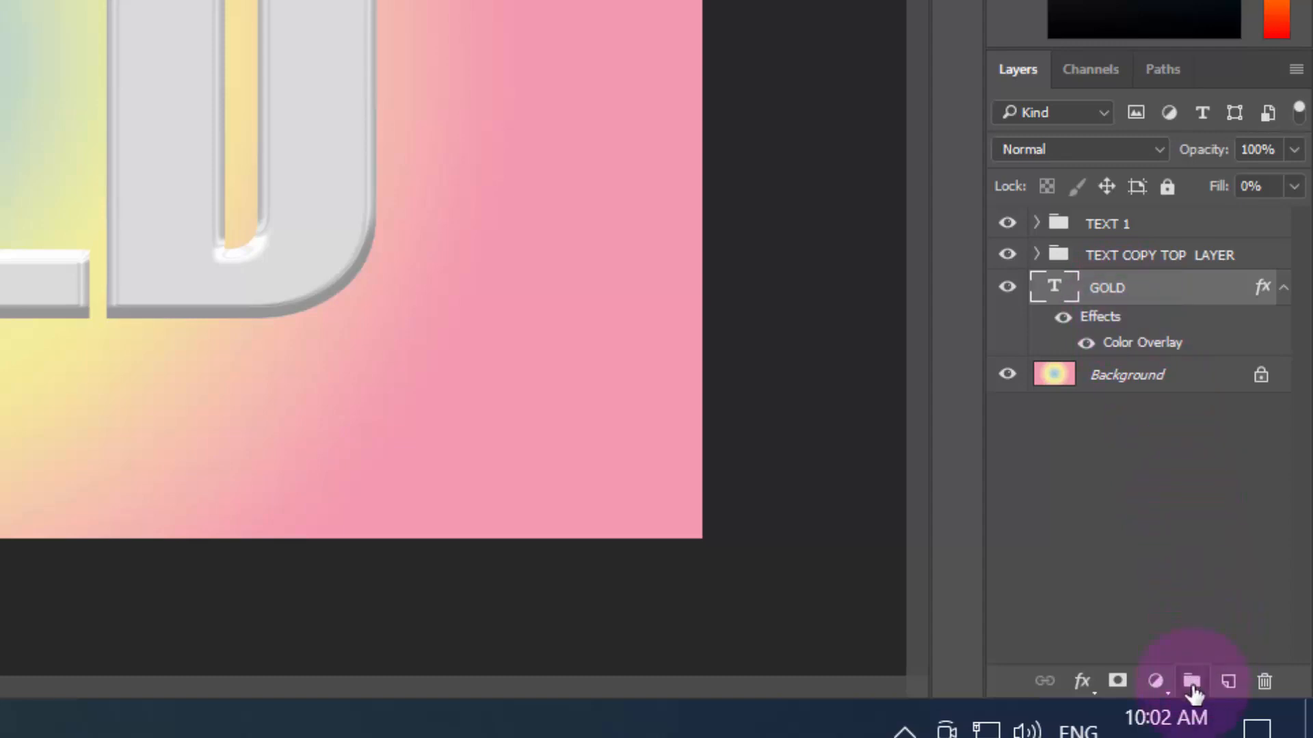
pyautogui.moveTo(1136, 326); pyautogui.dragTo(1131, 293)
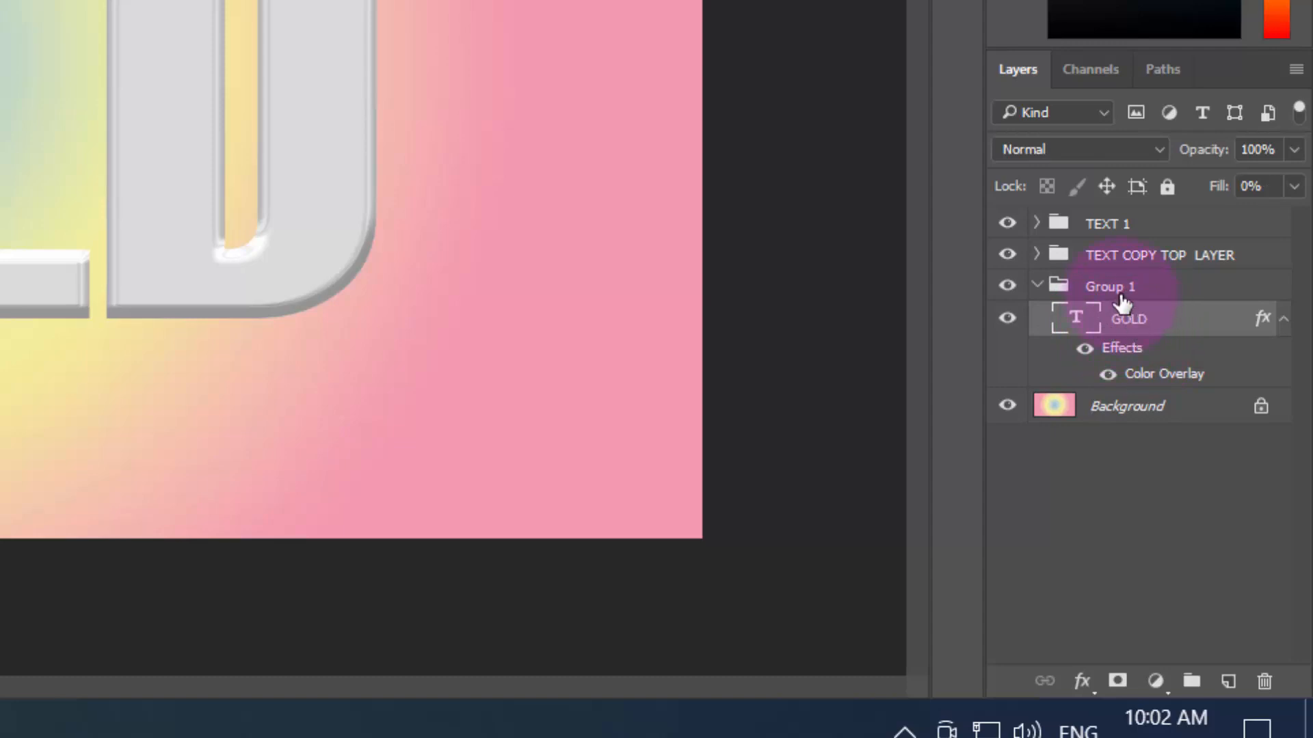
pyautogui.doubleClick(1120, 291)
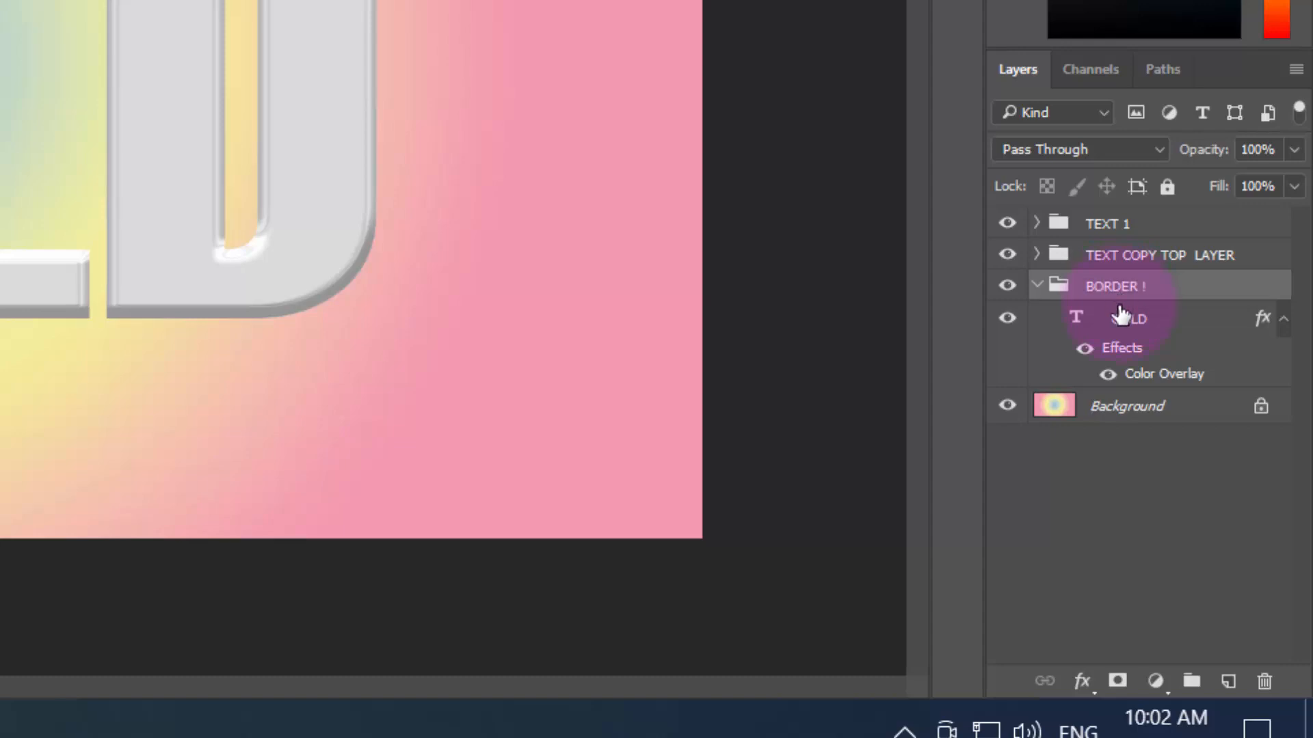
pyautogui.press('Return')
# Clear the layer style of the GOLD layer in the BORDER ! group and set its fill opacity to 0%
pyautogui.click(1207, 335)
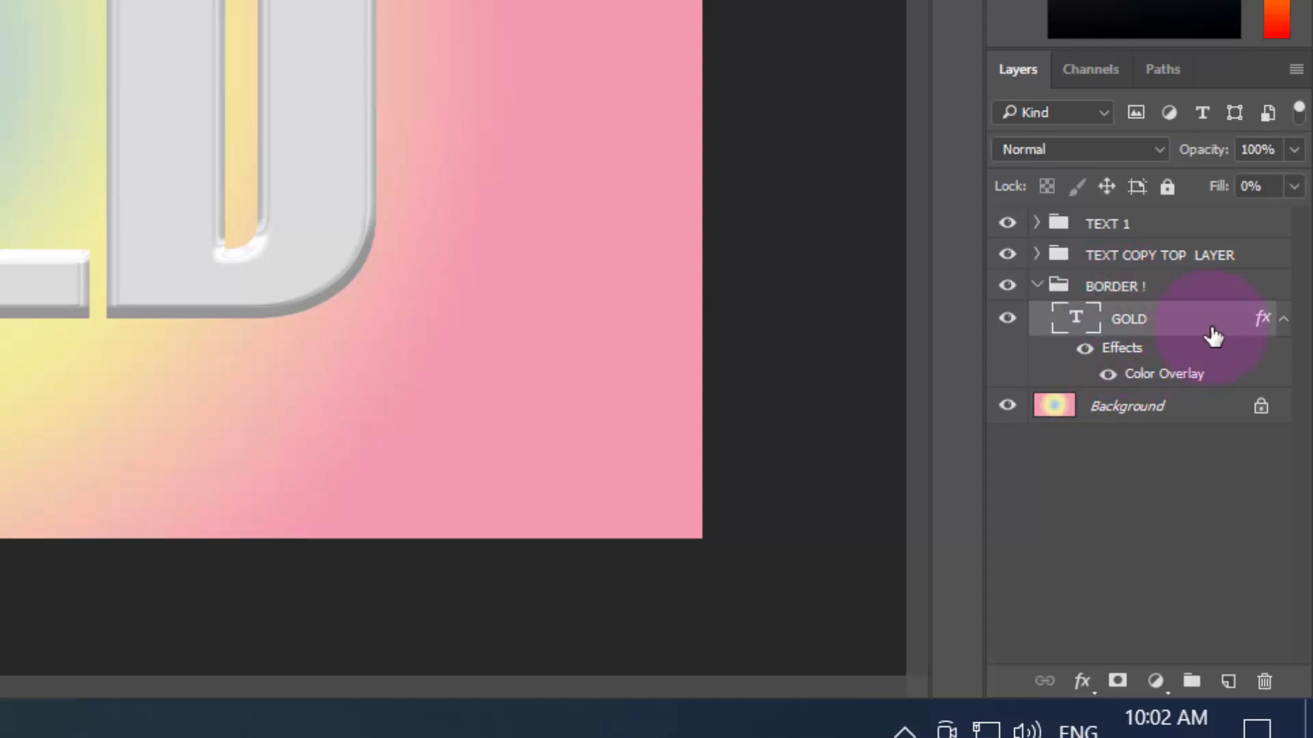
pyautogui.rightClick(1234, 333)
pyautogui.click(1195, 36)
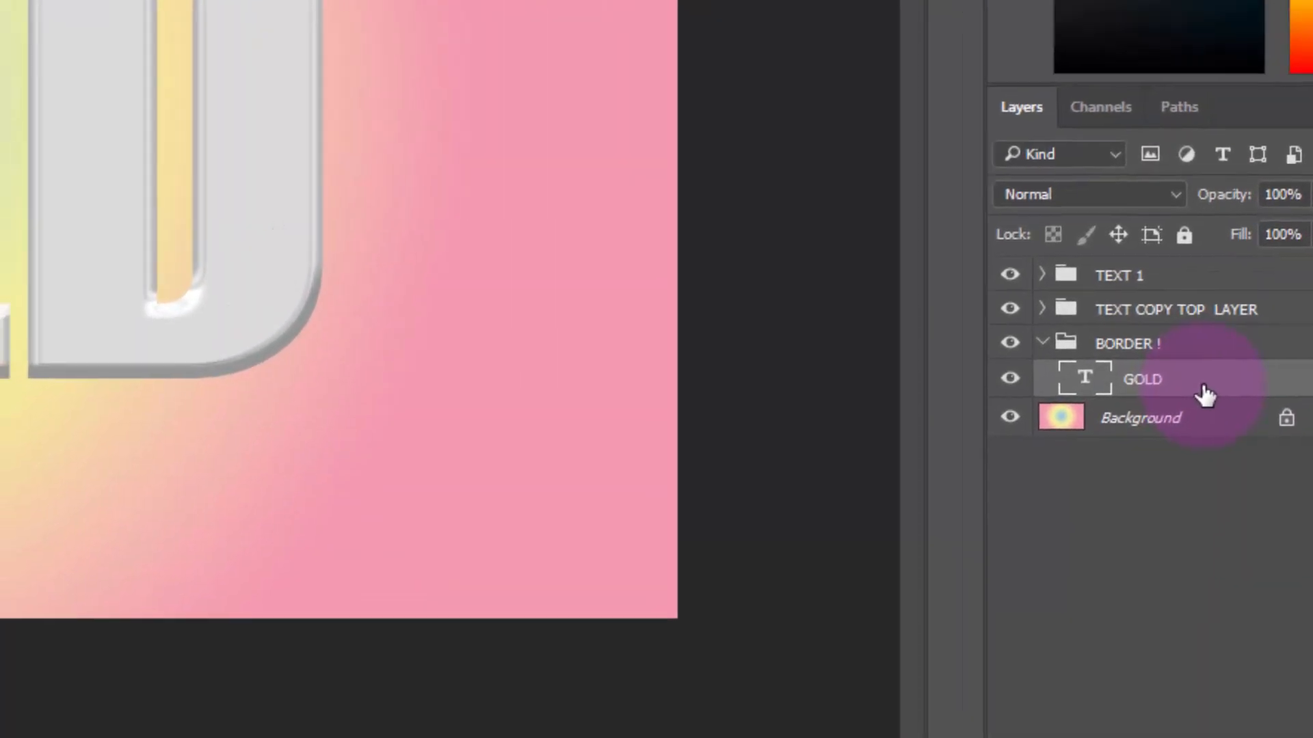
pyautogui.doubleClick(1174, 303)
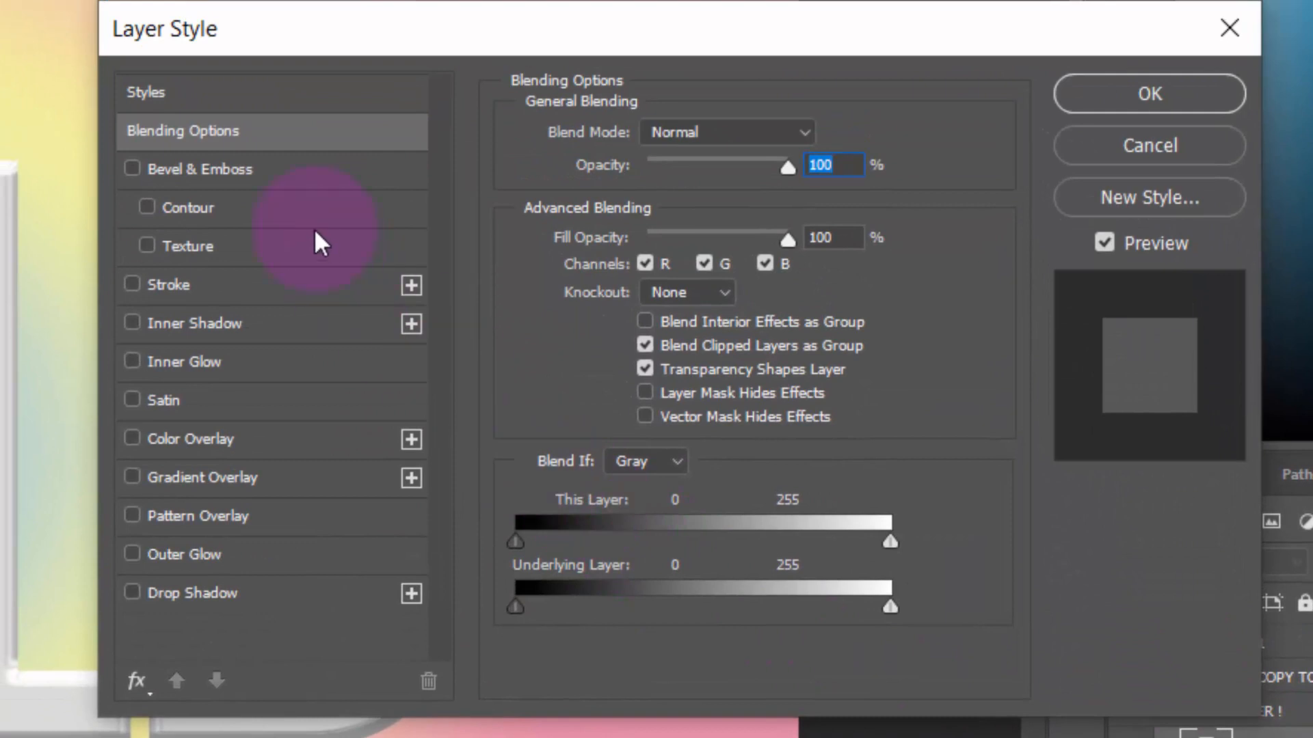
pyautogui.doubleClick(828, 238)
pyautogui.write('0')
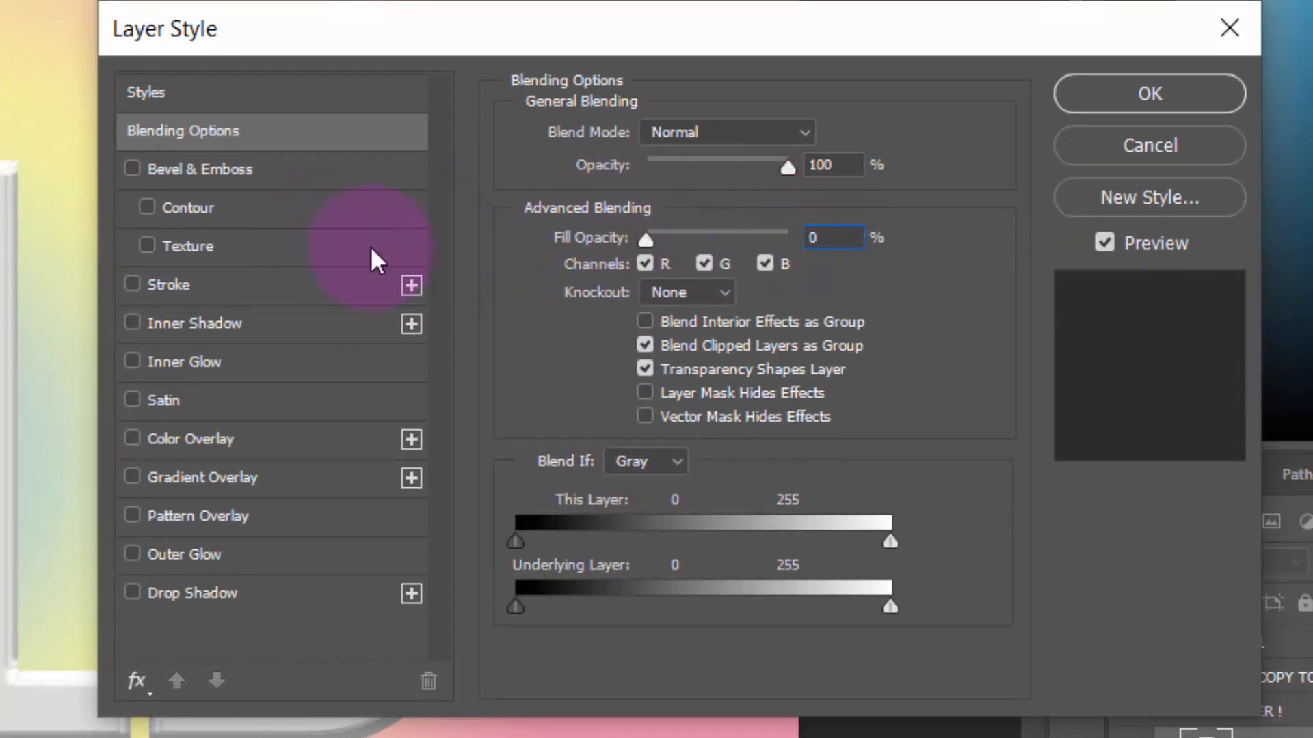
# Add a Bevel & Emboss to the GOLD layer with depth 317%, size 32 px and angle -90°
pyautogui.click(200, 174)
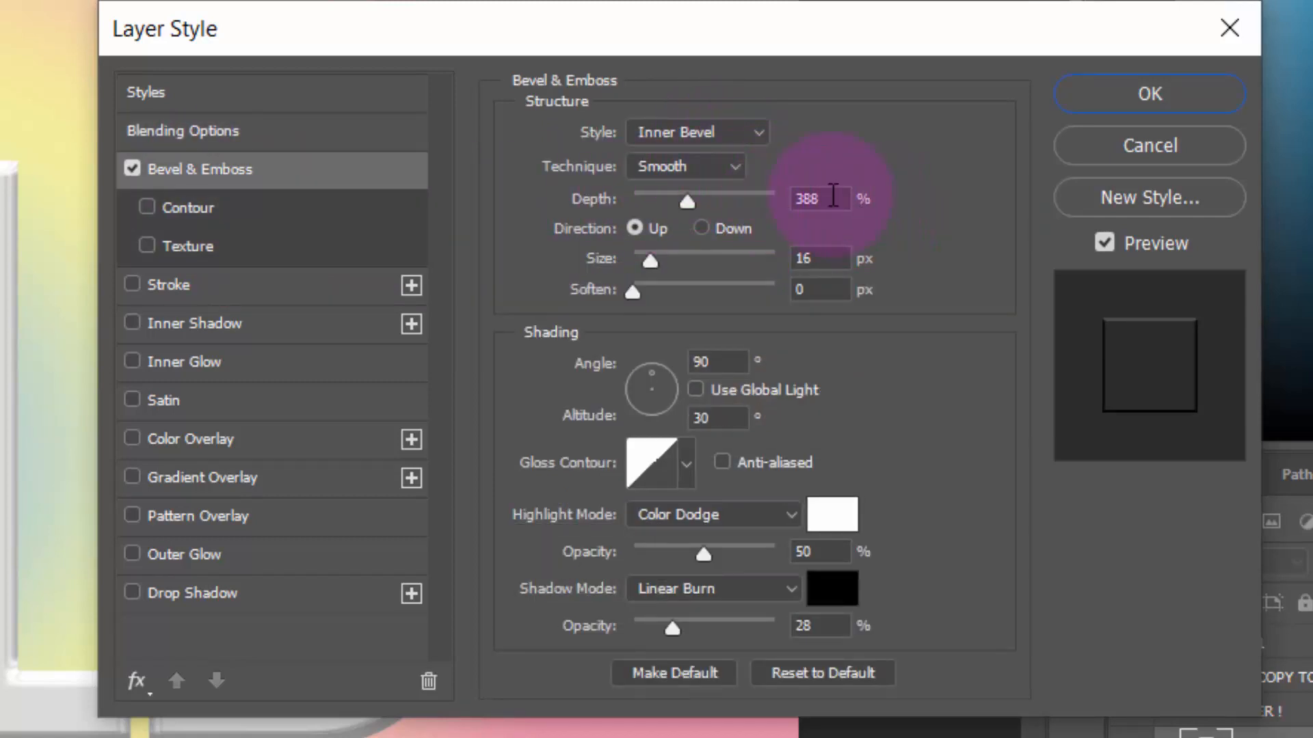
pyautogui.doubleClick(821, 199)
pyautogui.write('317')
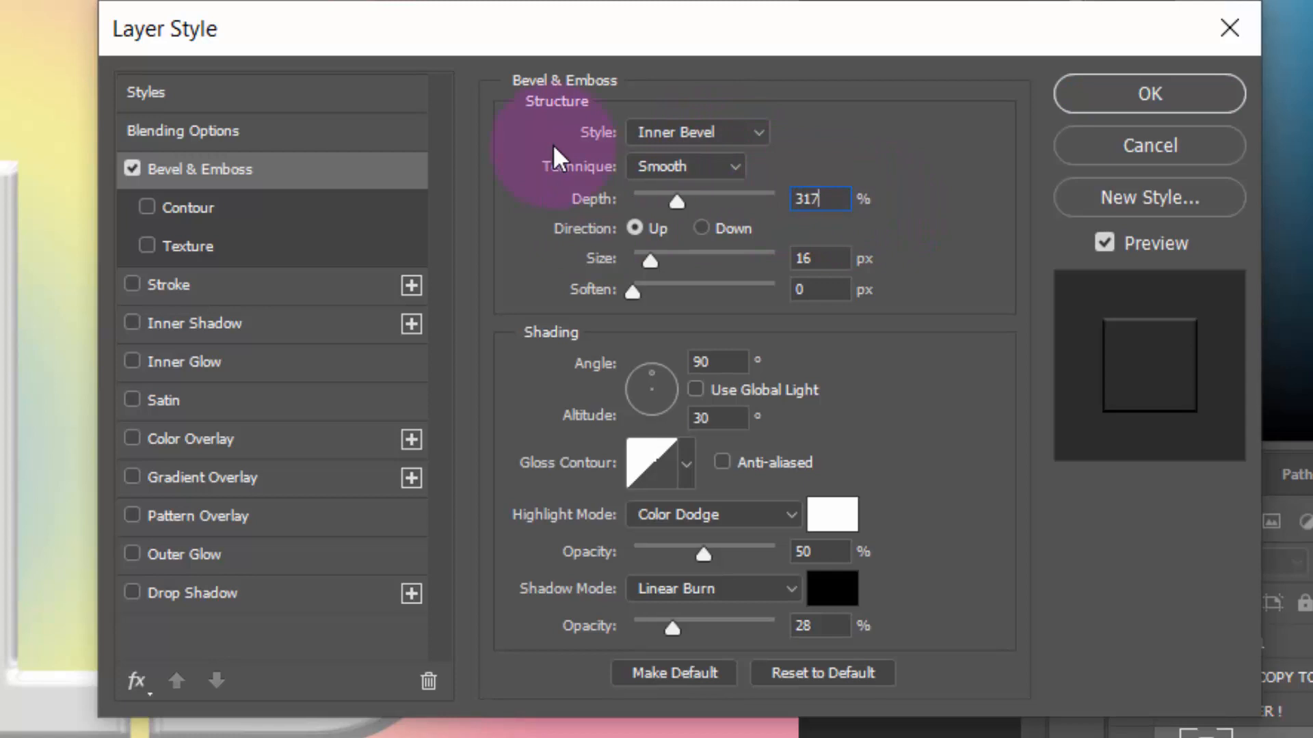
pyautogui.doubleClick(796, 263)
pyautogui.write('32')
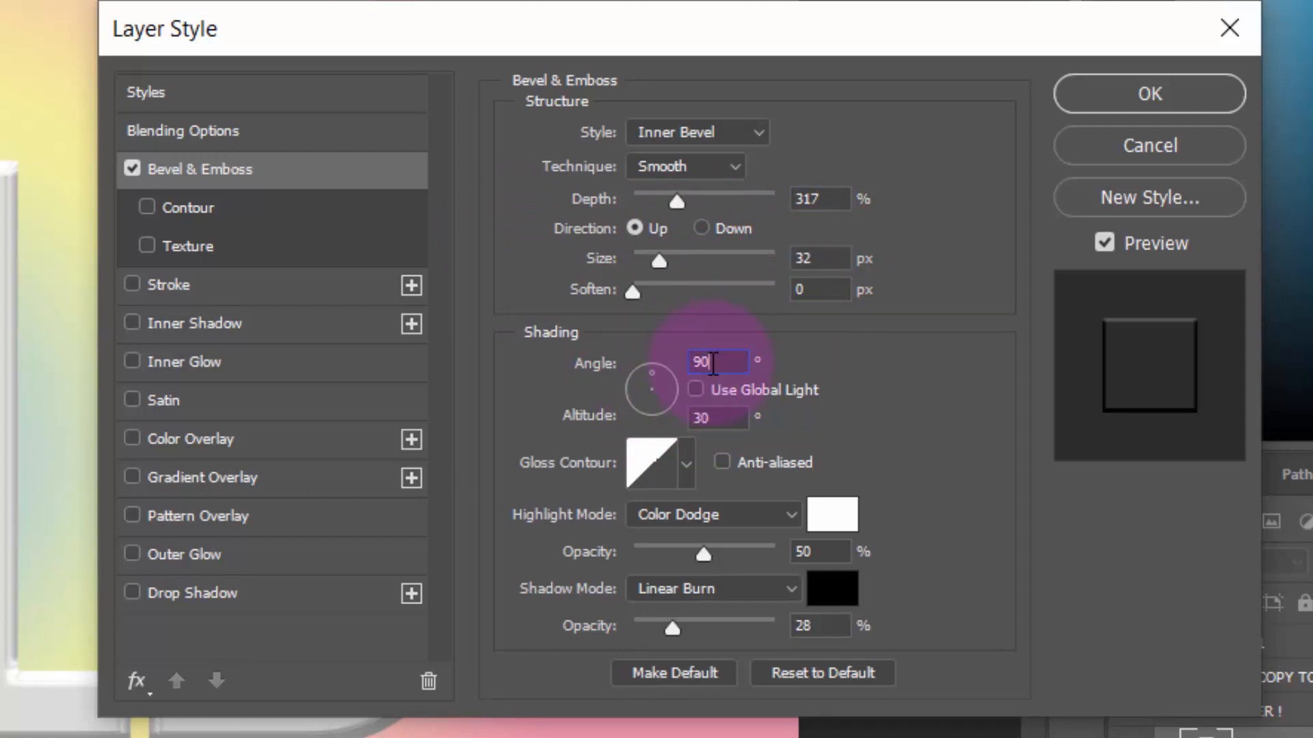
pyautogui.write('-')
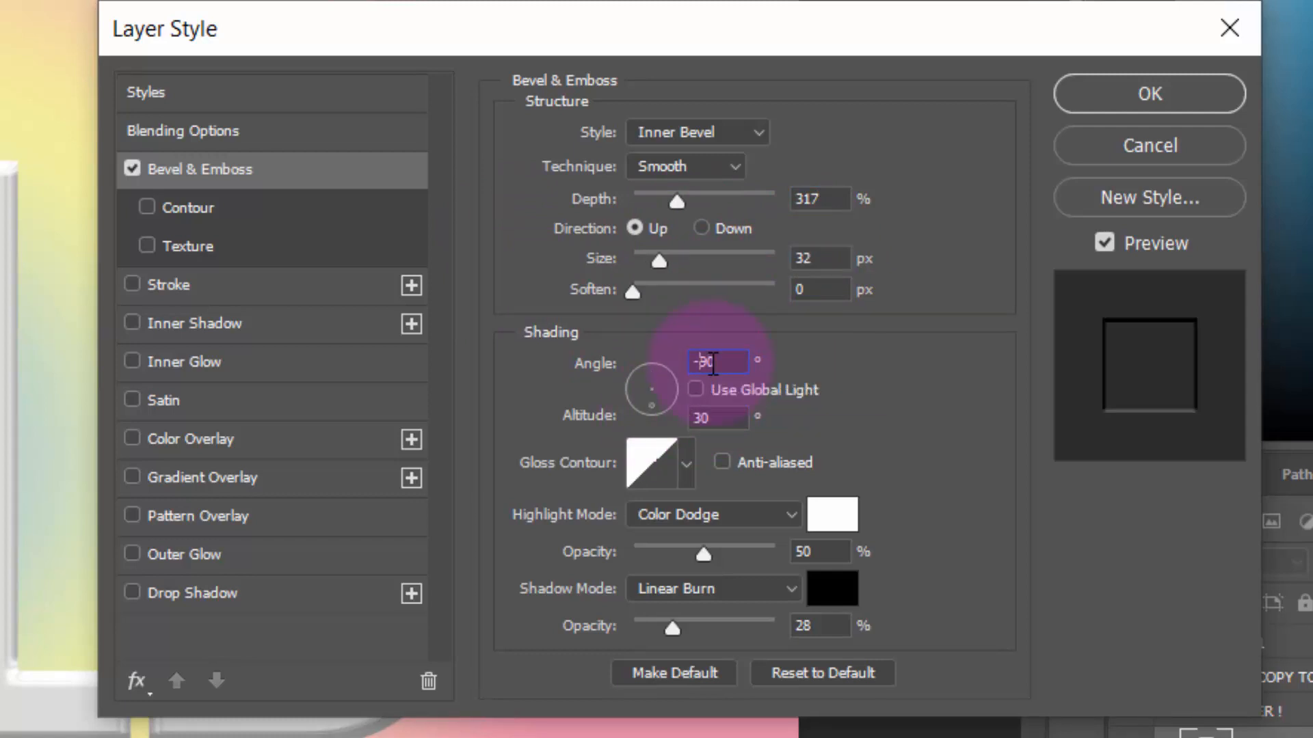
# Set the bevel's gloss contour to the Ring - Double preset
pyautogui.click(658, 473)
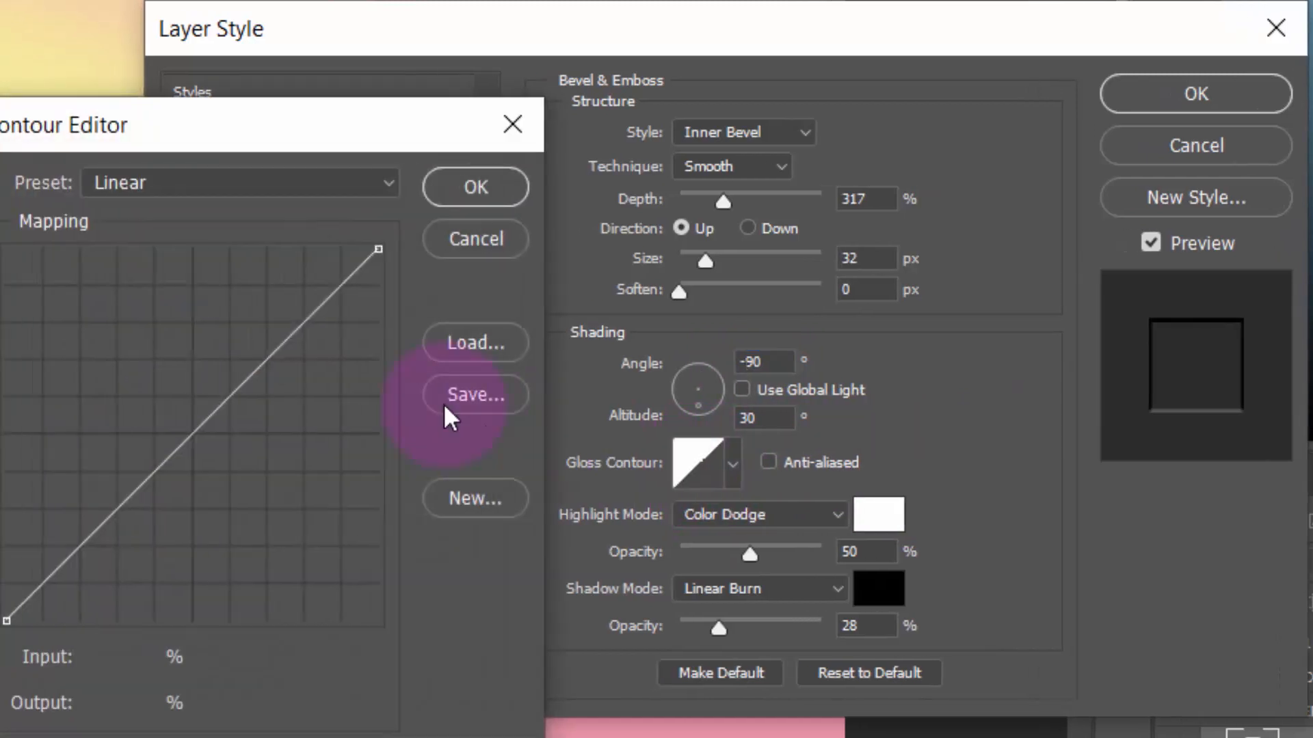
pyautogui.click(136, 182)
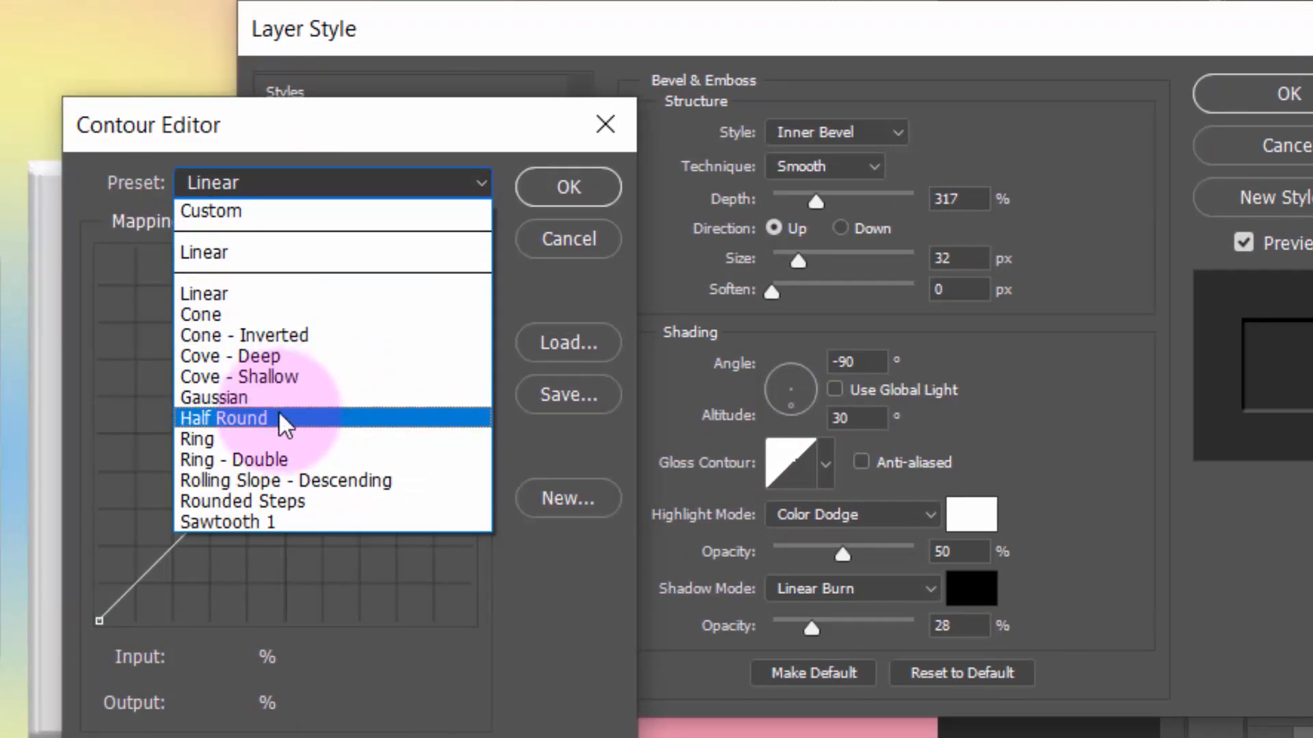
pyautogui.click(283, 459)
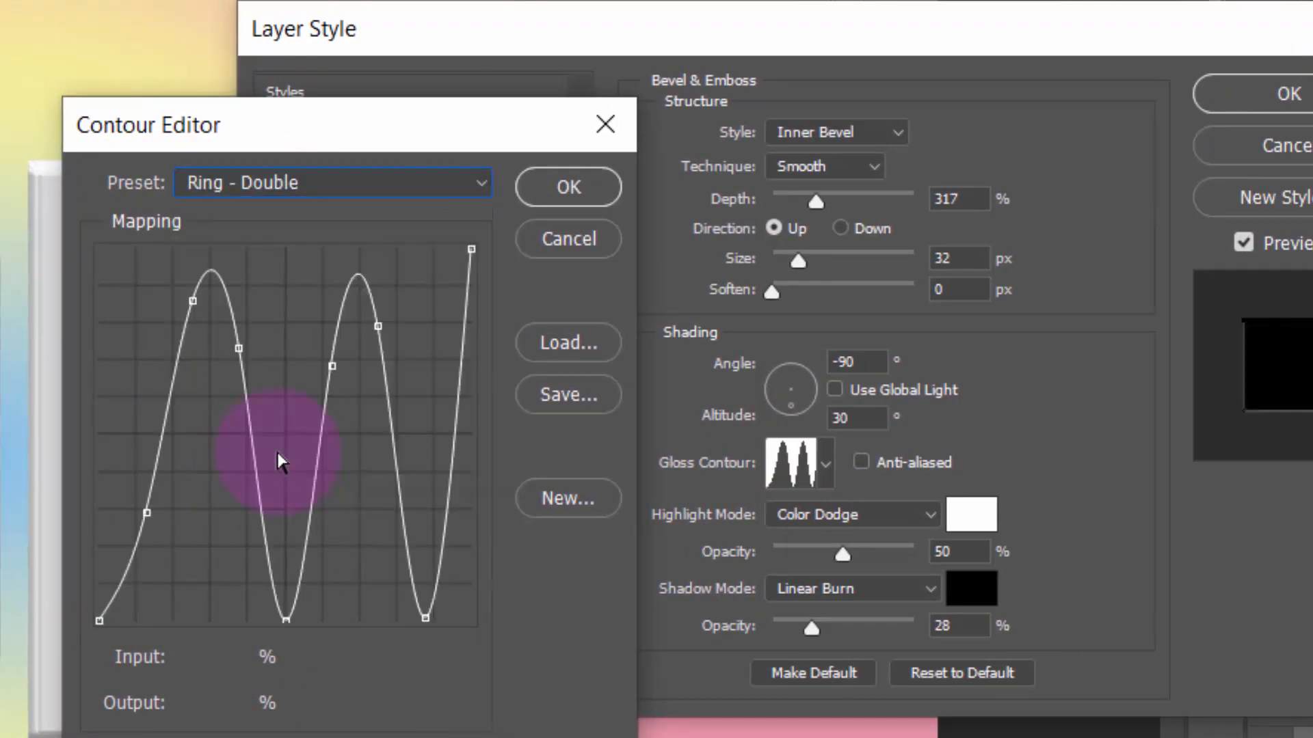
pyautogui.click(545, 187)
# Set the bevel's highlight mode to Linear Dodge (Add) at 100% opacity and its shadow opacity to 21%
pyautogui.click(883, 513)
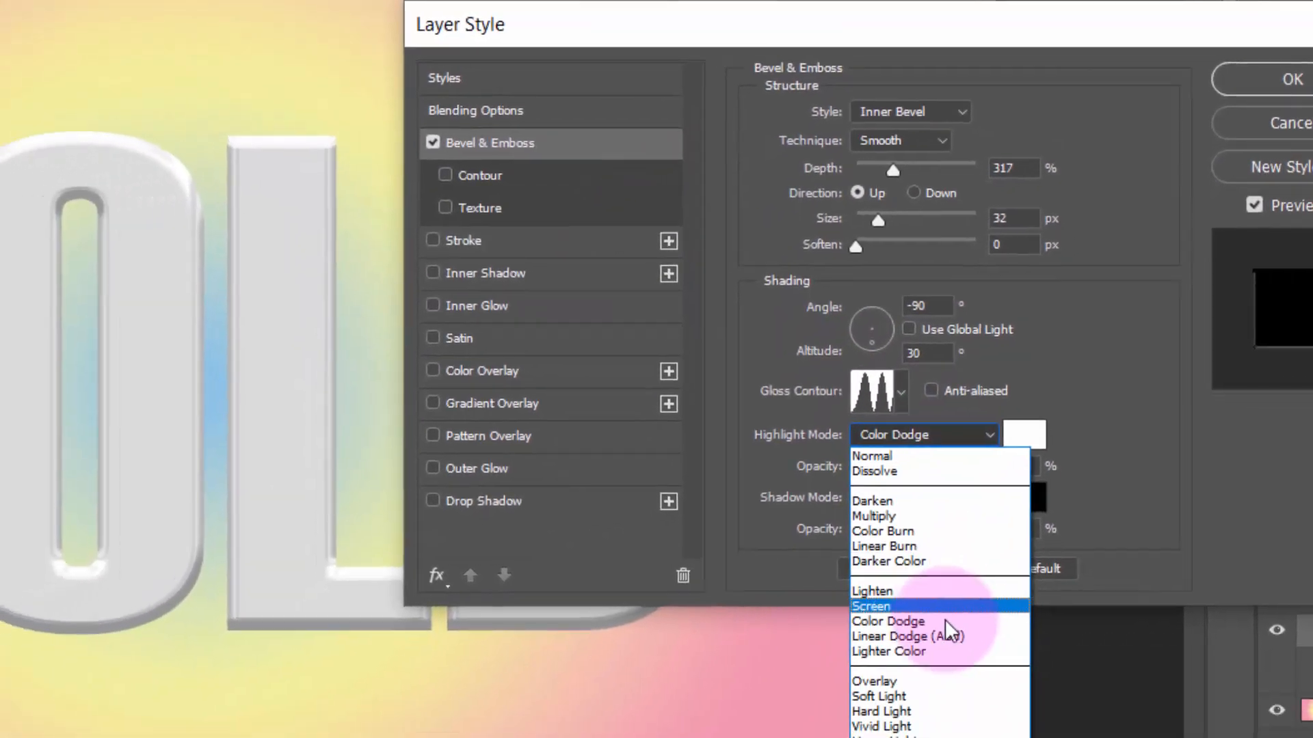
pyautogui.click(879, 734)
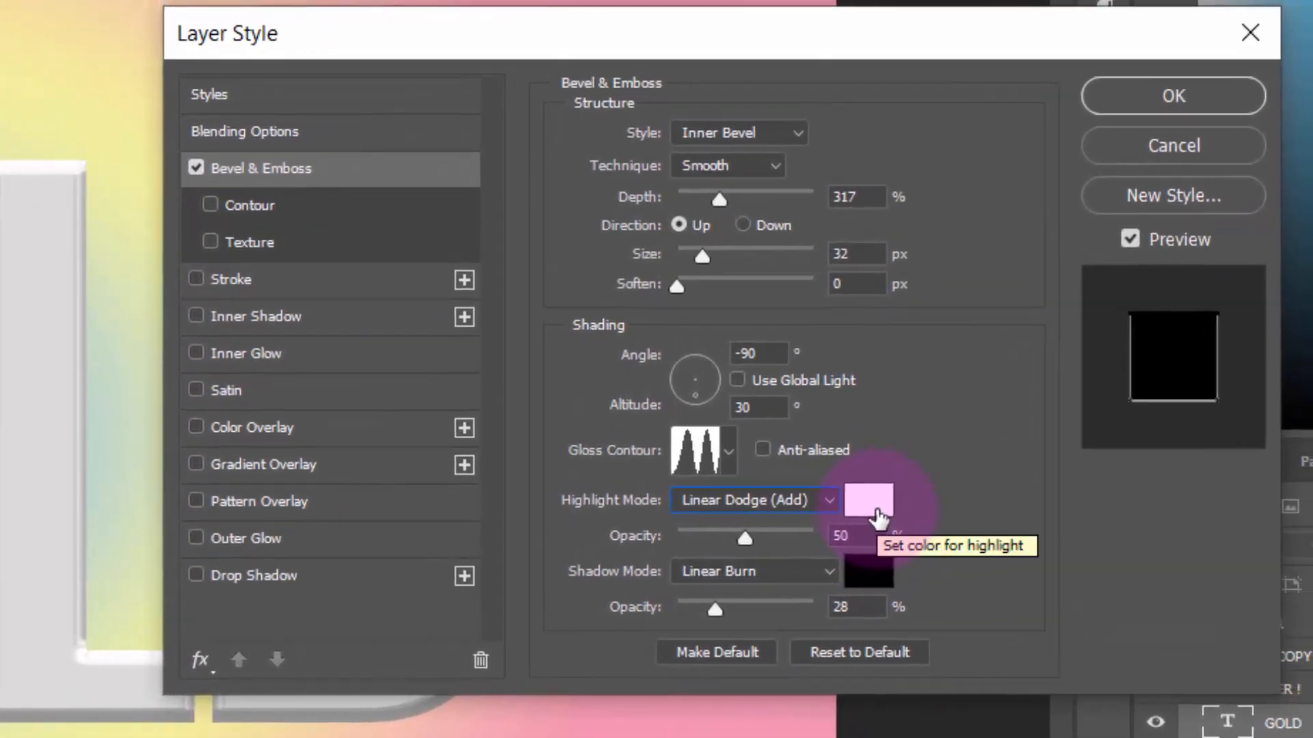
pyautogui.click(867, 537)
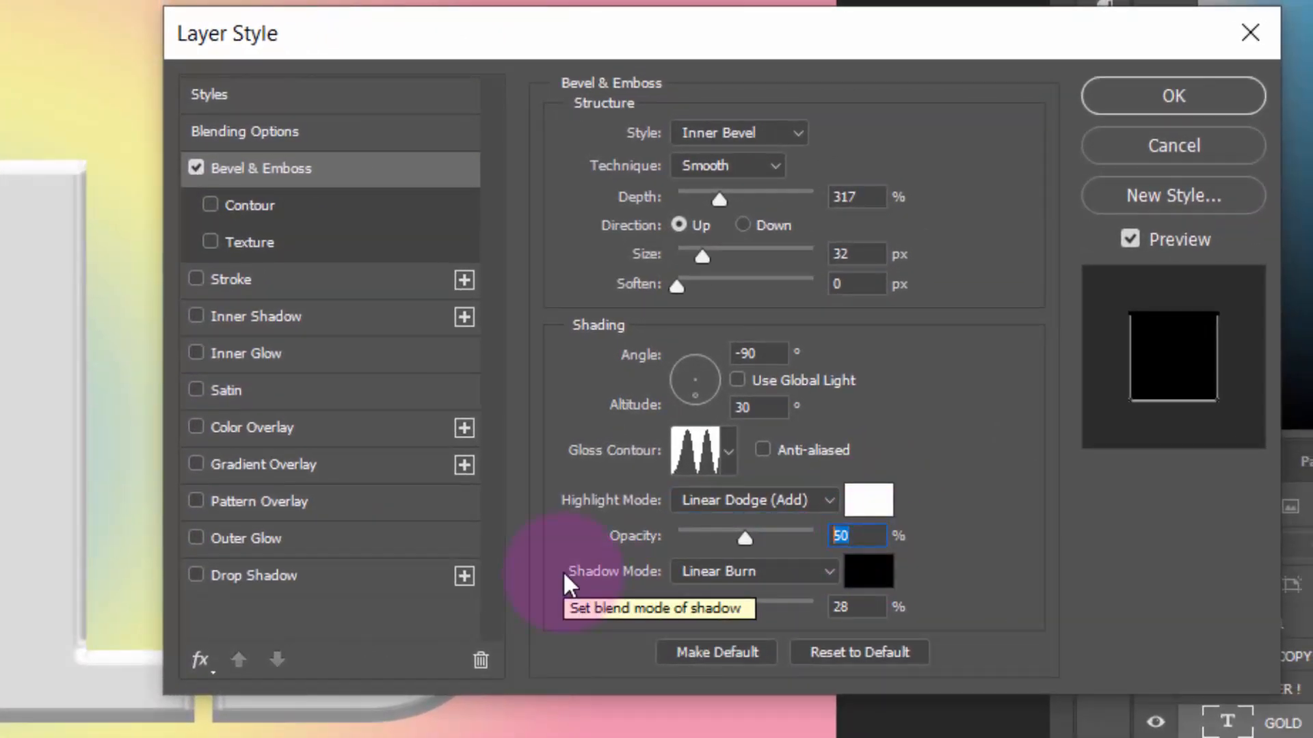
pyautogui.write('100')
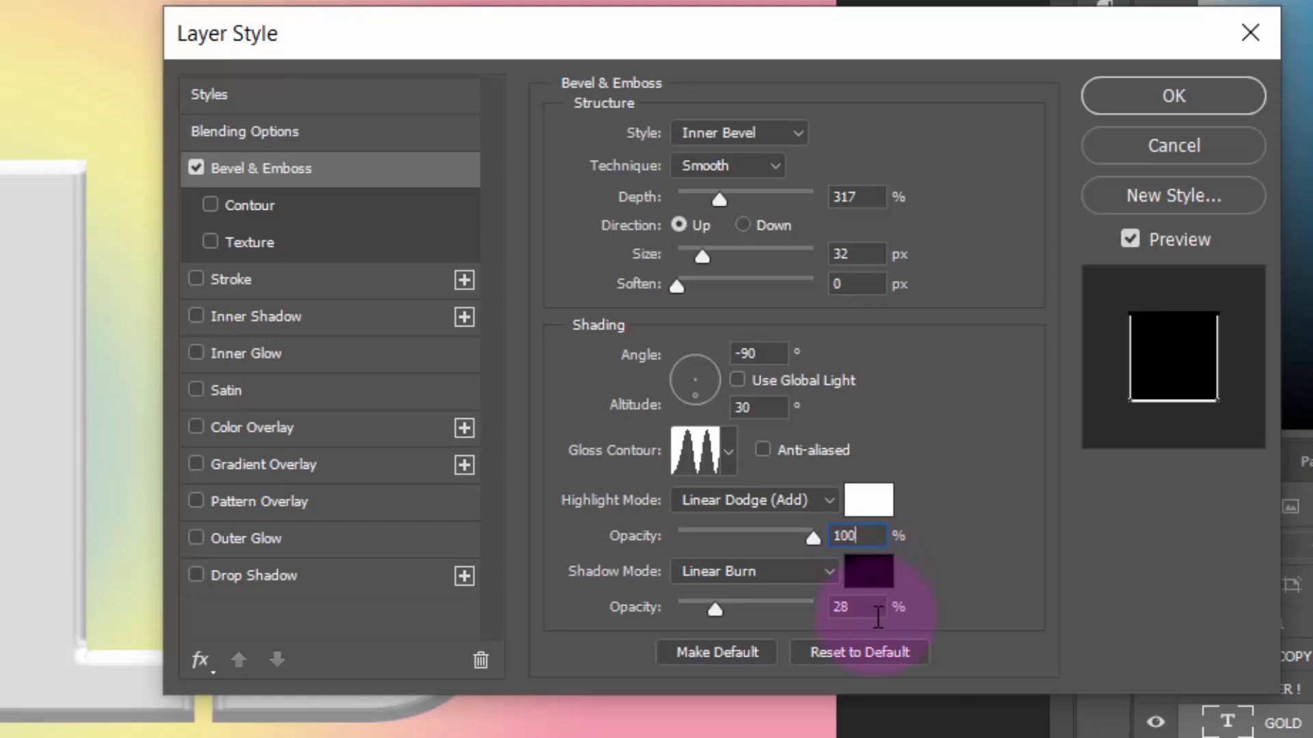
pyautogui.doubleClick(877, 618)
pyautogui.write('21')
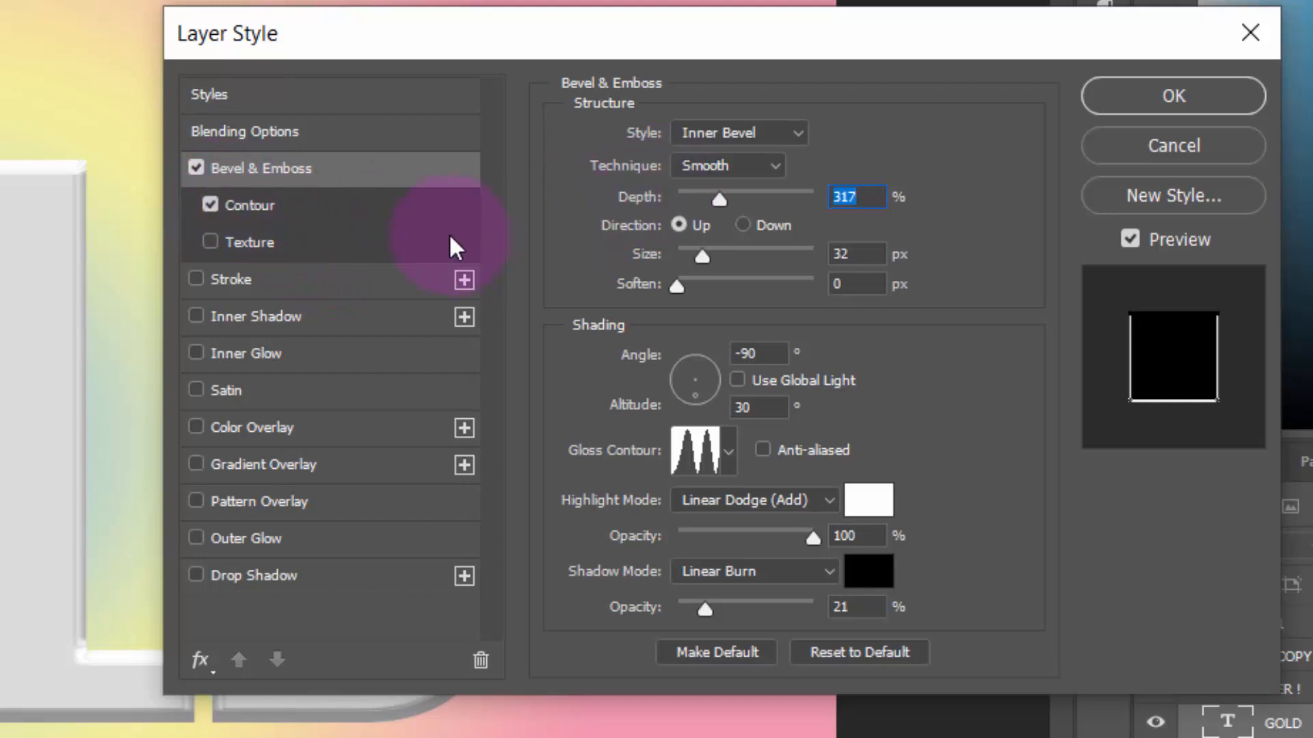
# Enable the Contour option of the GOLD layer's bevel with a range of 100%
pyautogui.click(346, 218)
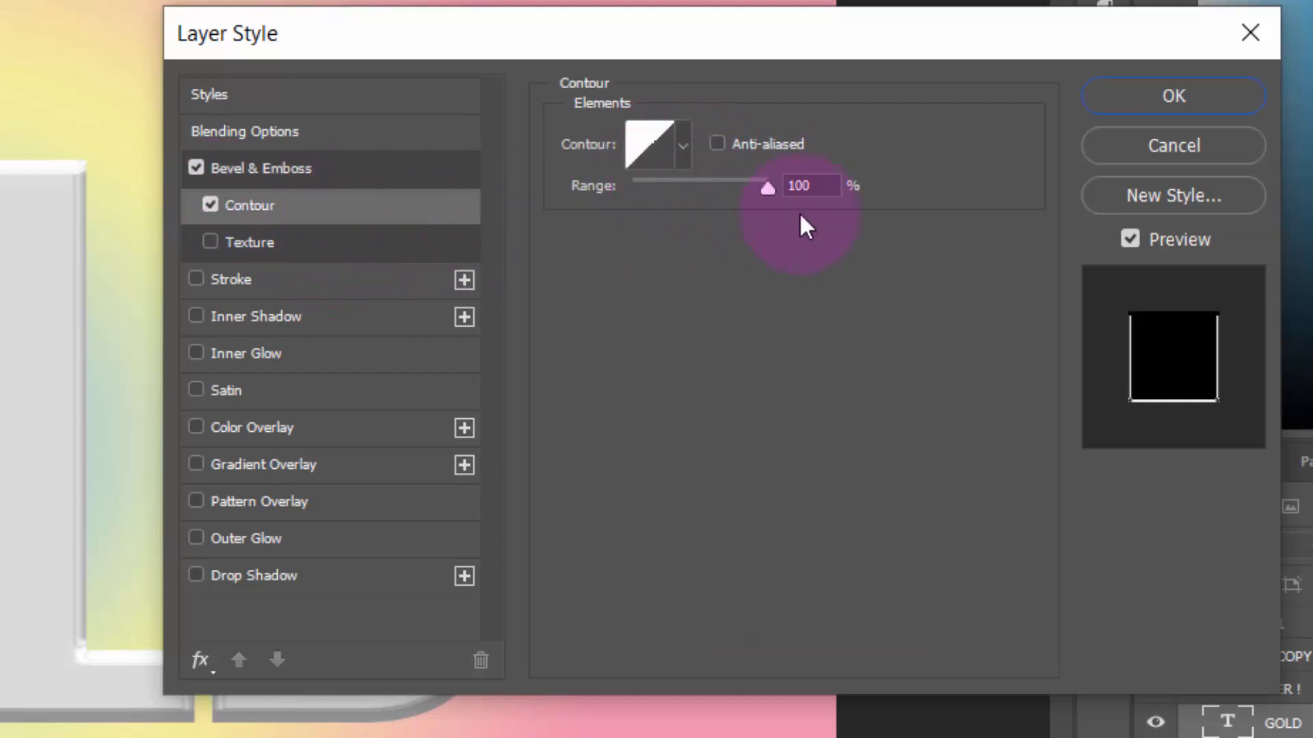
pyautogui.click(821, 186)
pyautogui.moveTo(821, 185); pyautogui.dragTo(564, 224)
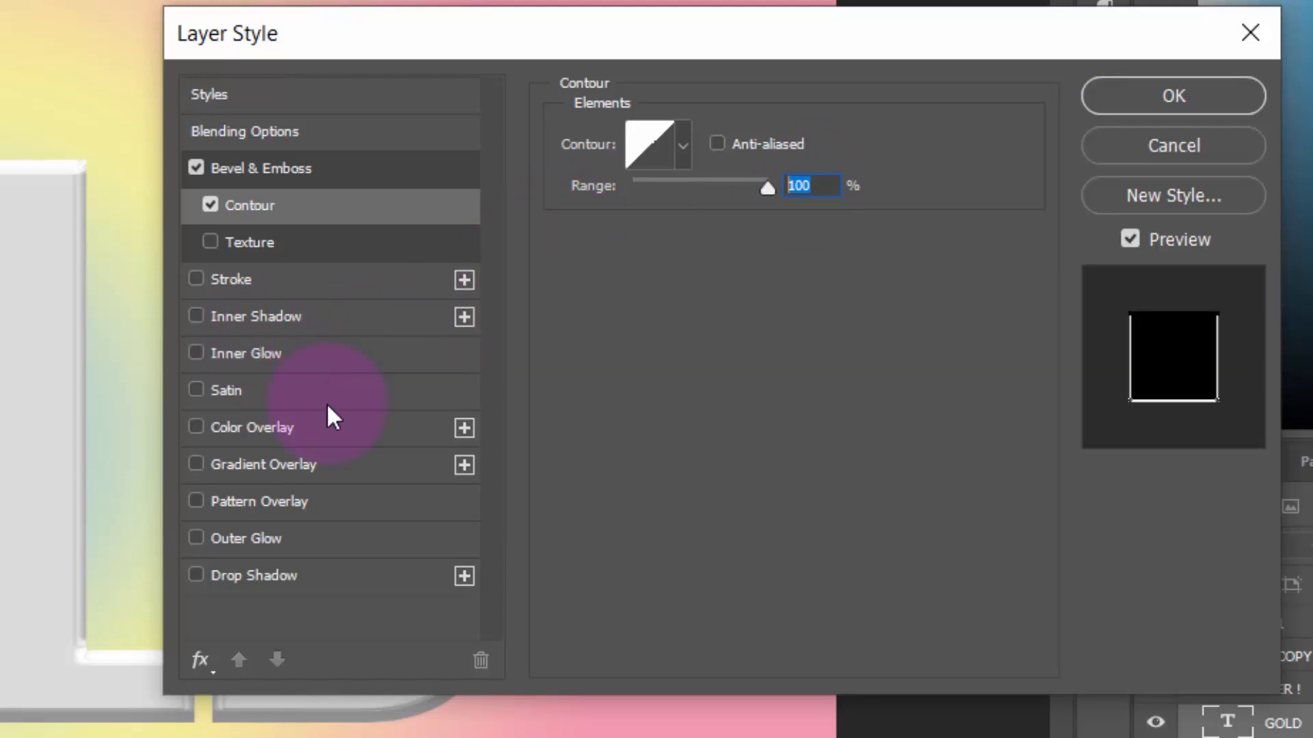
# Add a Color Overlay of #b7b7b7 to the GOLD layer in the BORDER ! group and apply the layer style
pyautogui.click(326, 431)
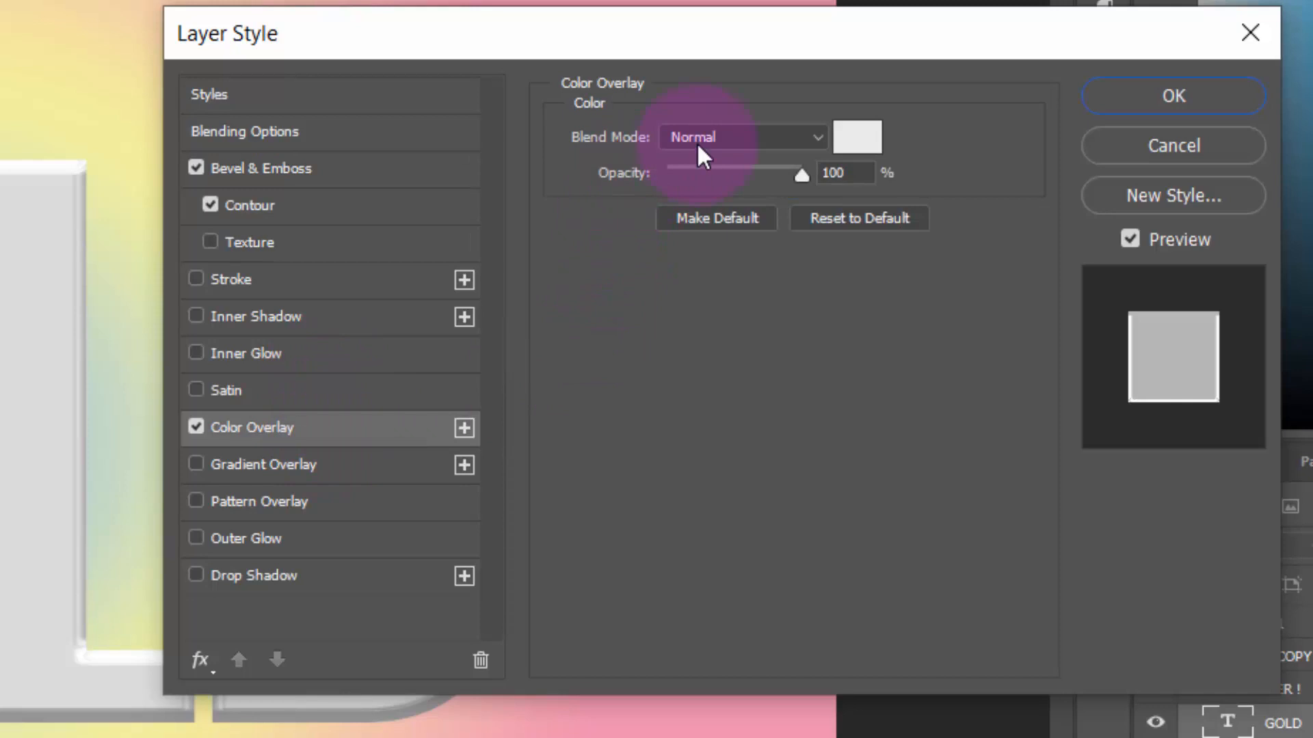
pyautogui.click(859, 137)
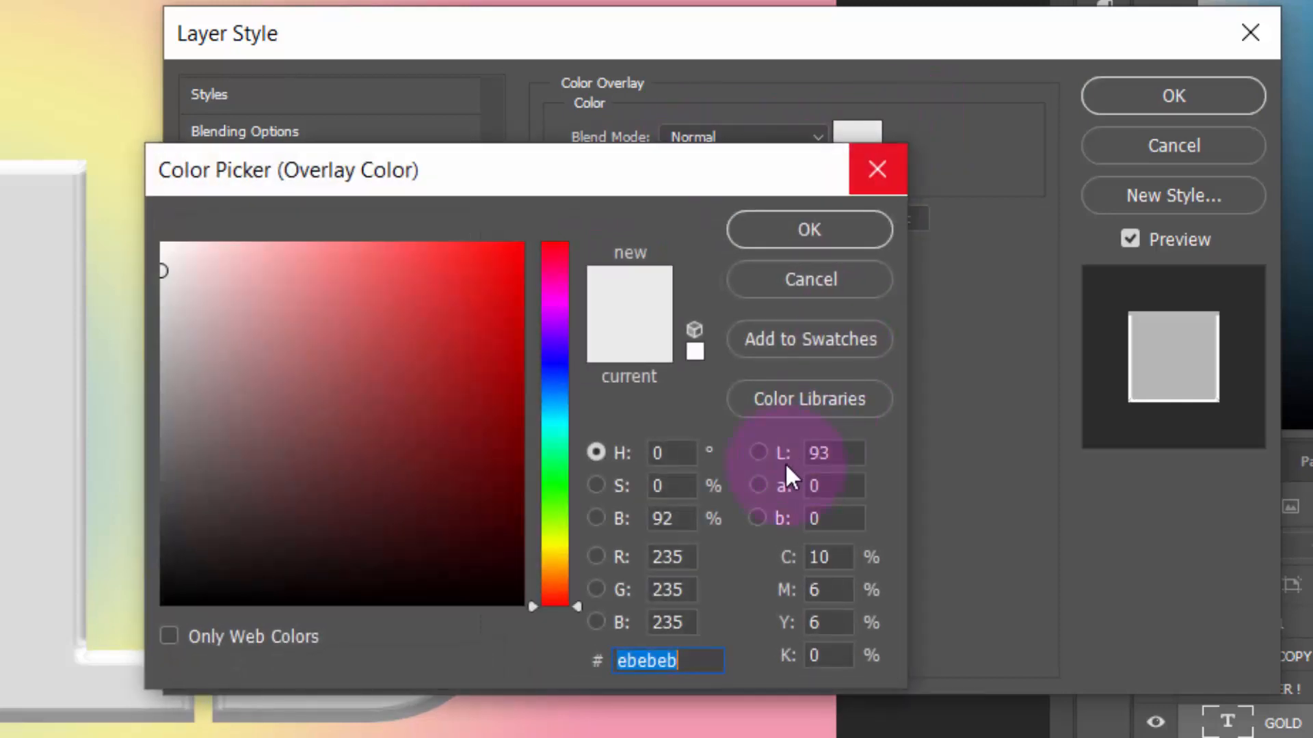
pyautogui.write('b7b7b7')
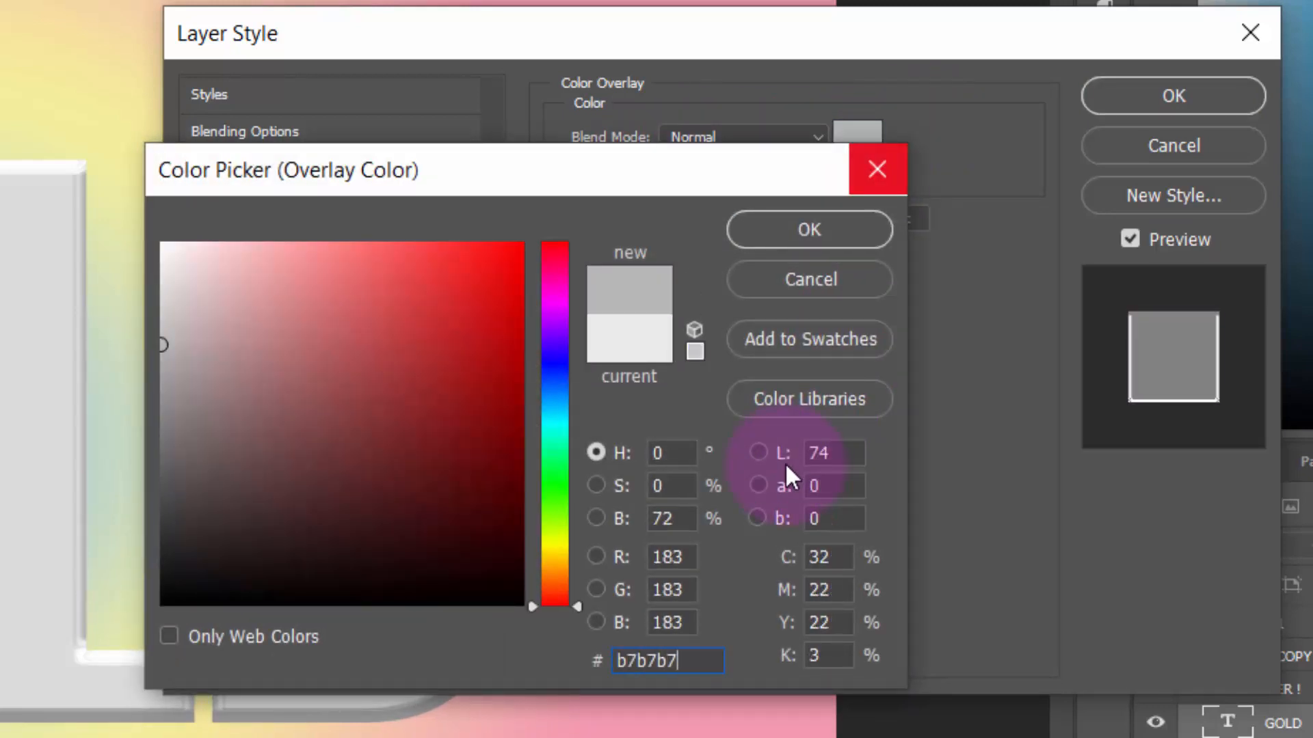
pyautogui.click(863, 236)
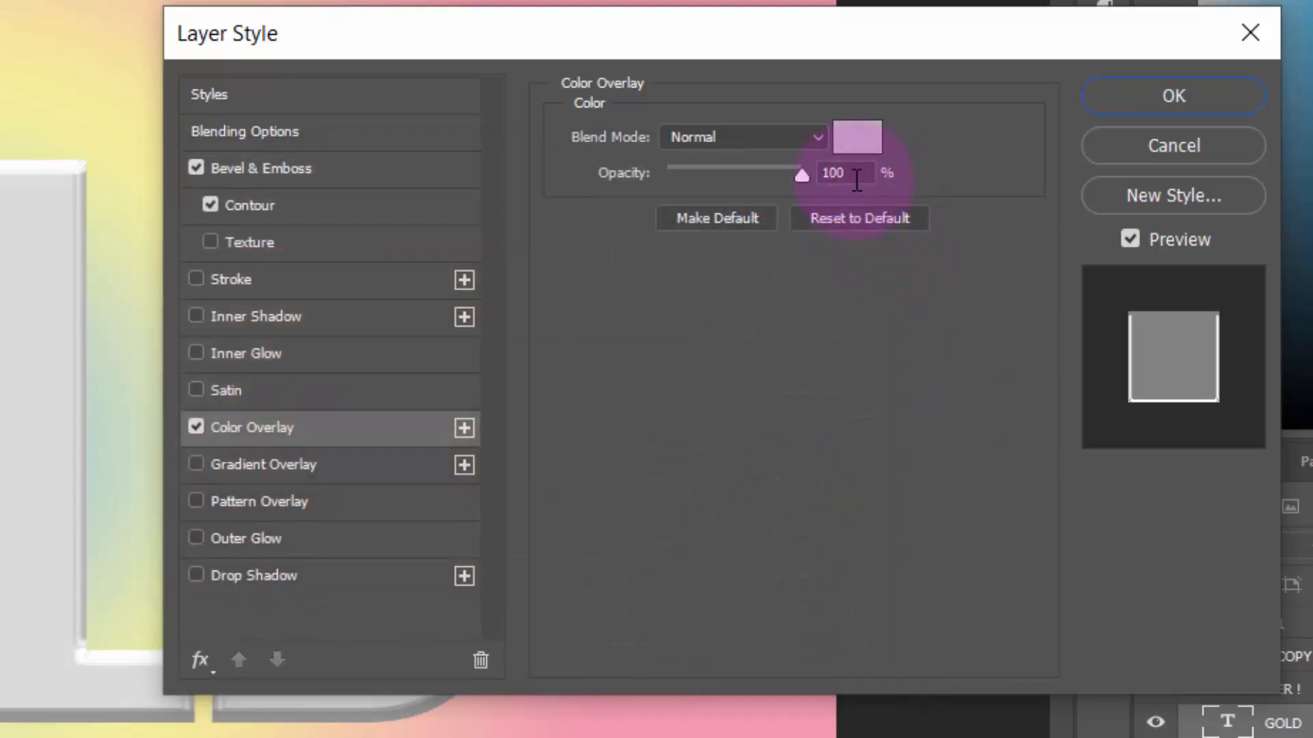
pyautogui.click(1157, 95)
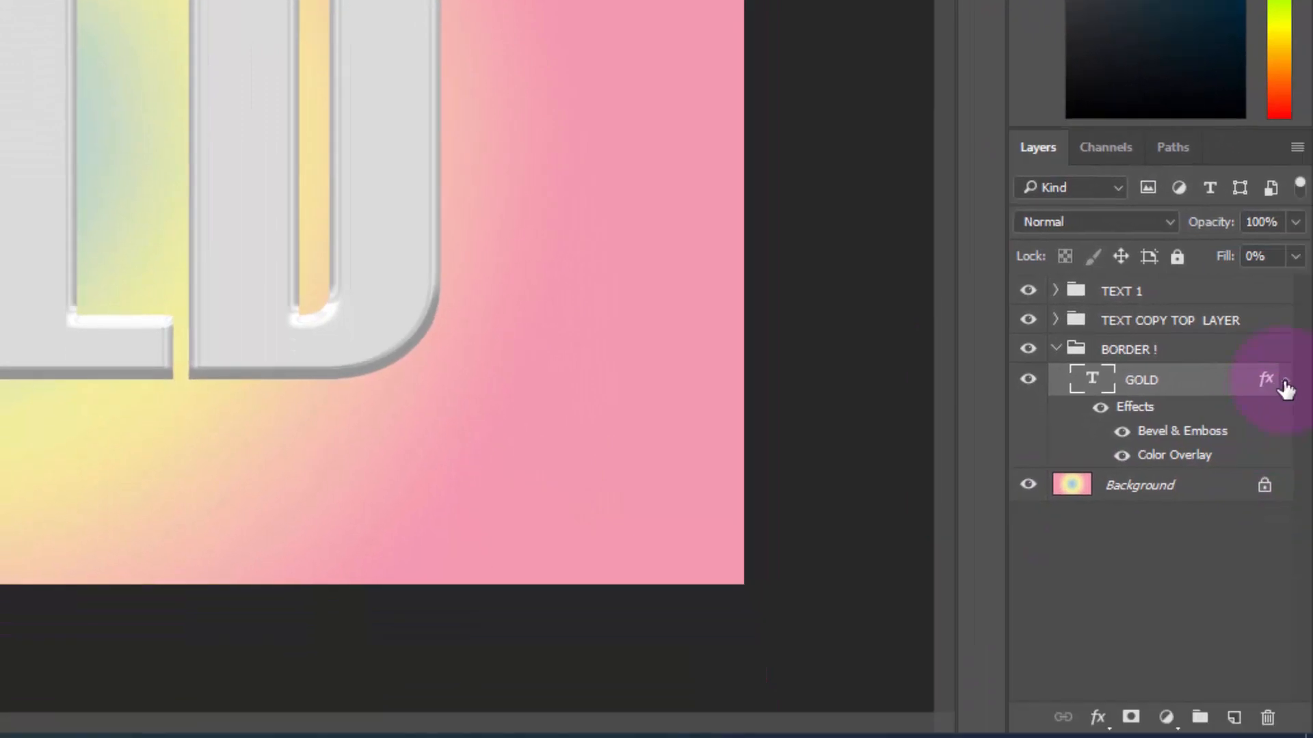
# Collapse the GOLD layer's effects and duplicate the layer seven times within the BORDER ! group
pyautogui.click(1284, 386)
pyautogui.hotkey('ctrl', 'j')
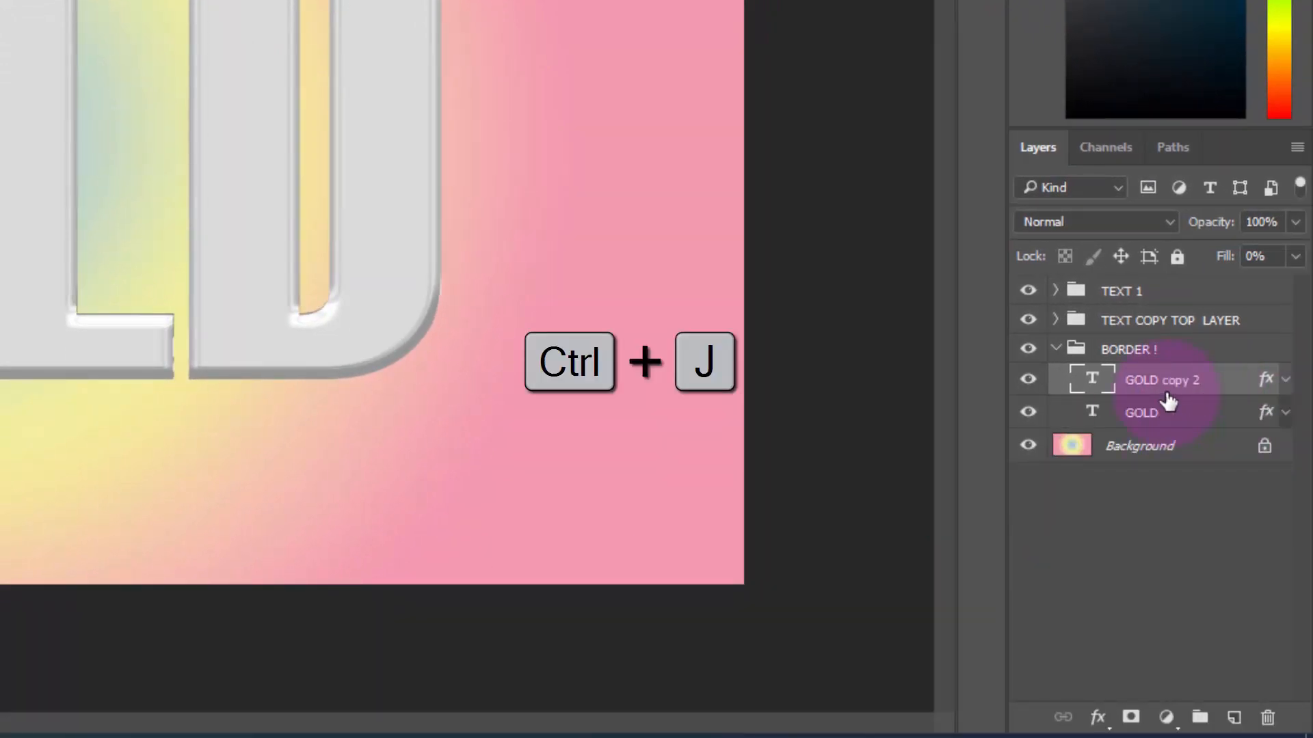
pyautogui.hotkey('ctrl', 'j')
pyautogui.hotkey('ctrl', 'j')
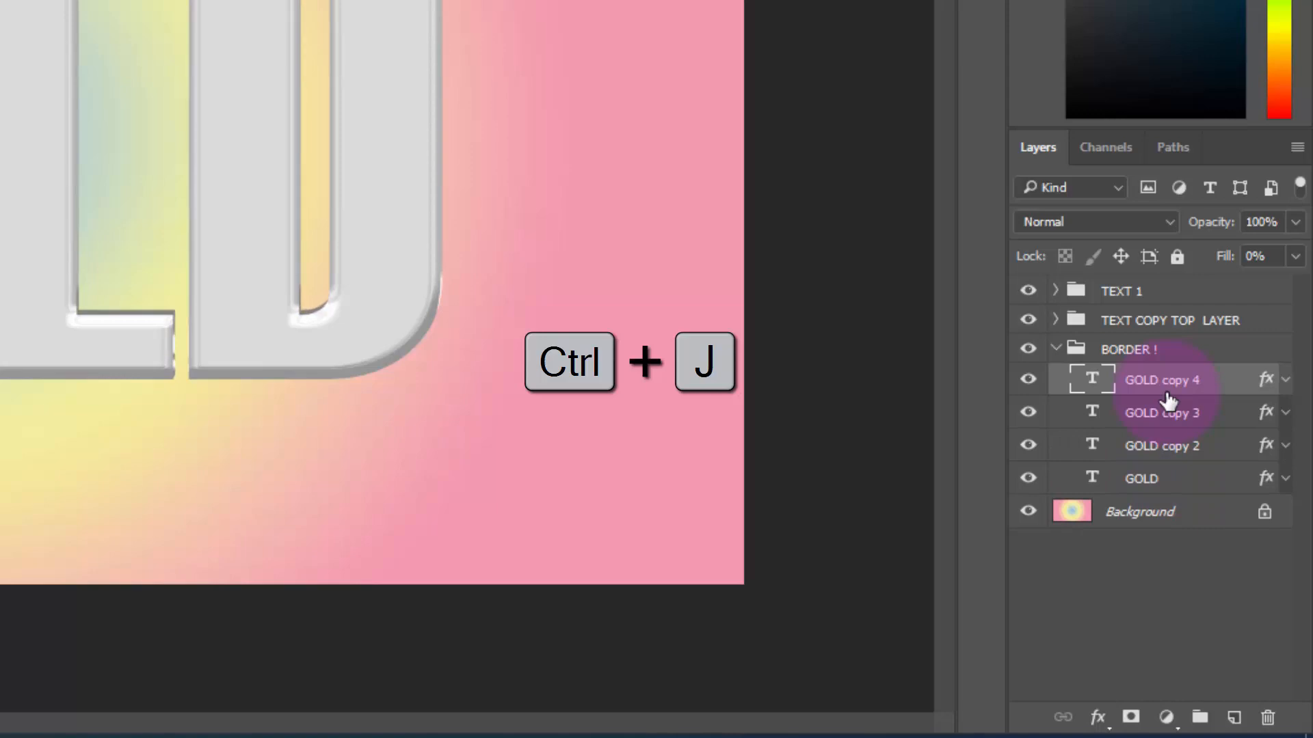
pyautogui.hotkey('ctrl', 'j')
pyautogui.hotkey('ctrl', 'j')
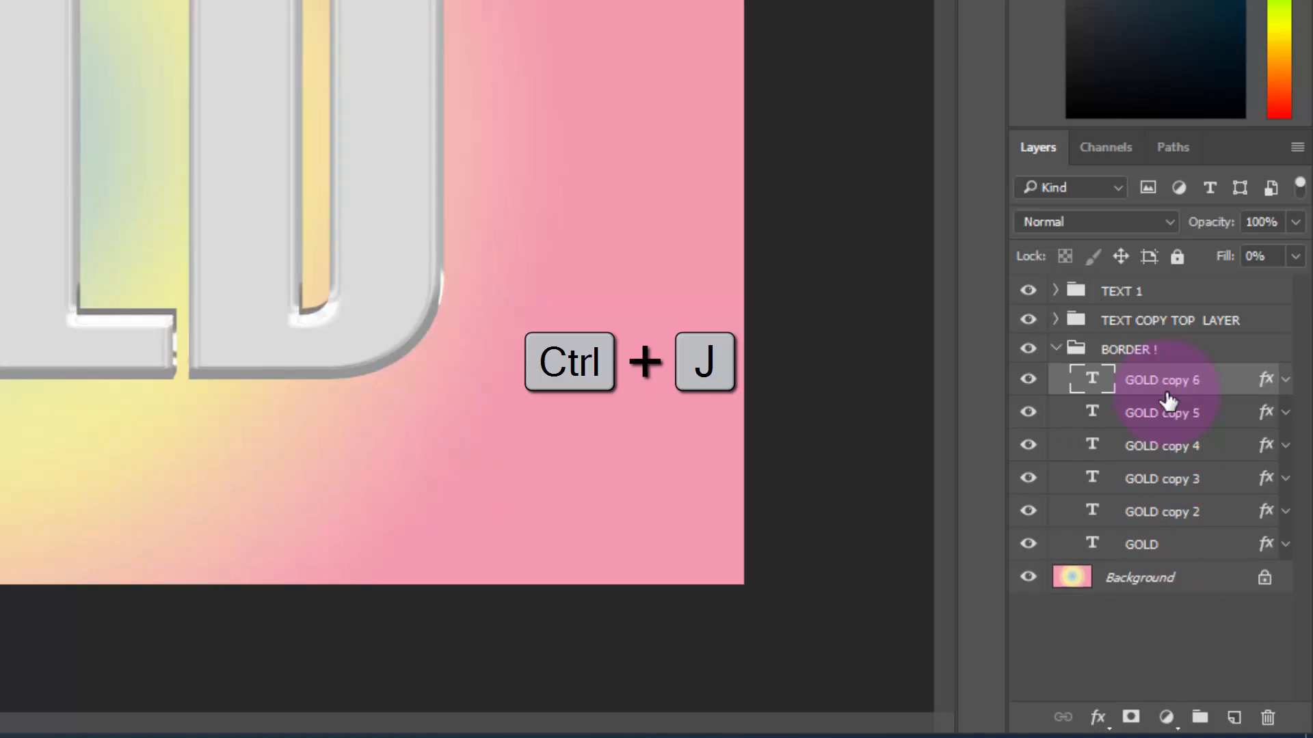
pyautogui.hotkey('ctrl', 'j')
pyautogui.hotkey('ctrl', 'j')
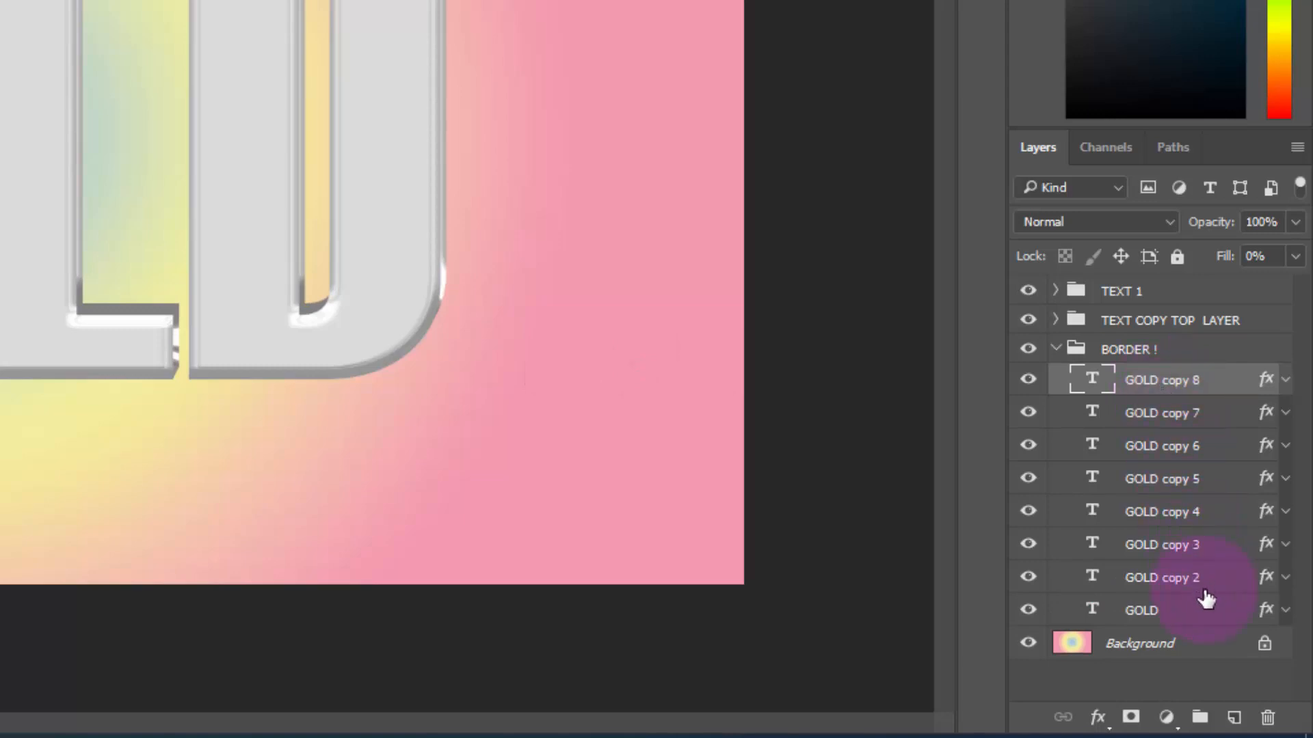
# Duplicate all eight GOLD text layers in the BORDER ! group and turn the copies into one merged smart object
pyautogui.keyDown('shift'); pyautogui.click(1204, 615); pyautogui.keyUp('shift')
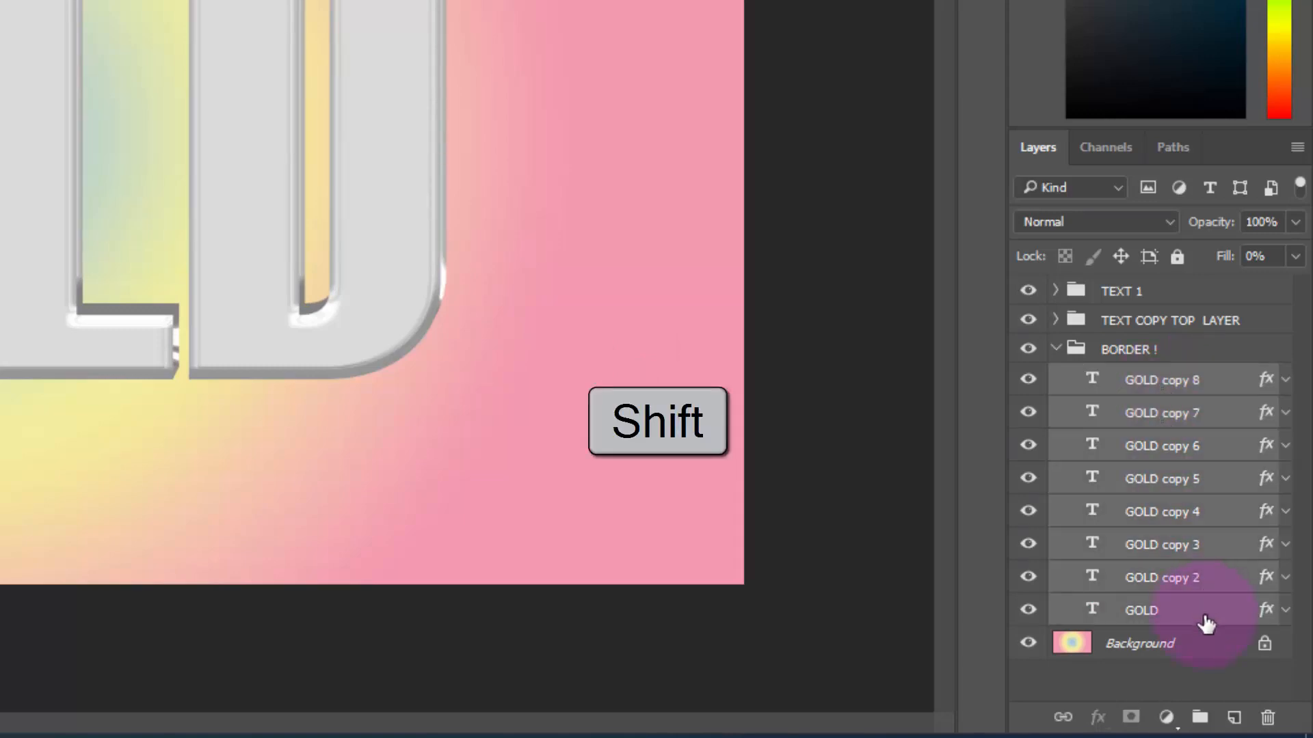
pyautogui.hotkey('ctrl', 'j')
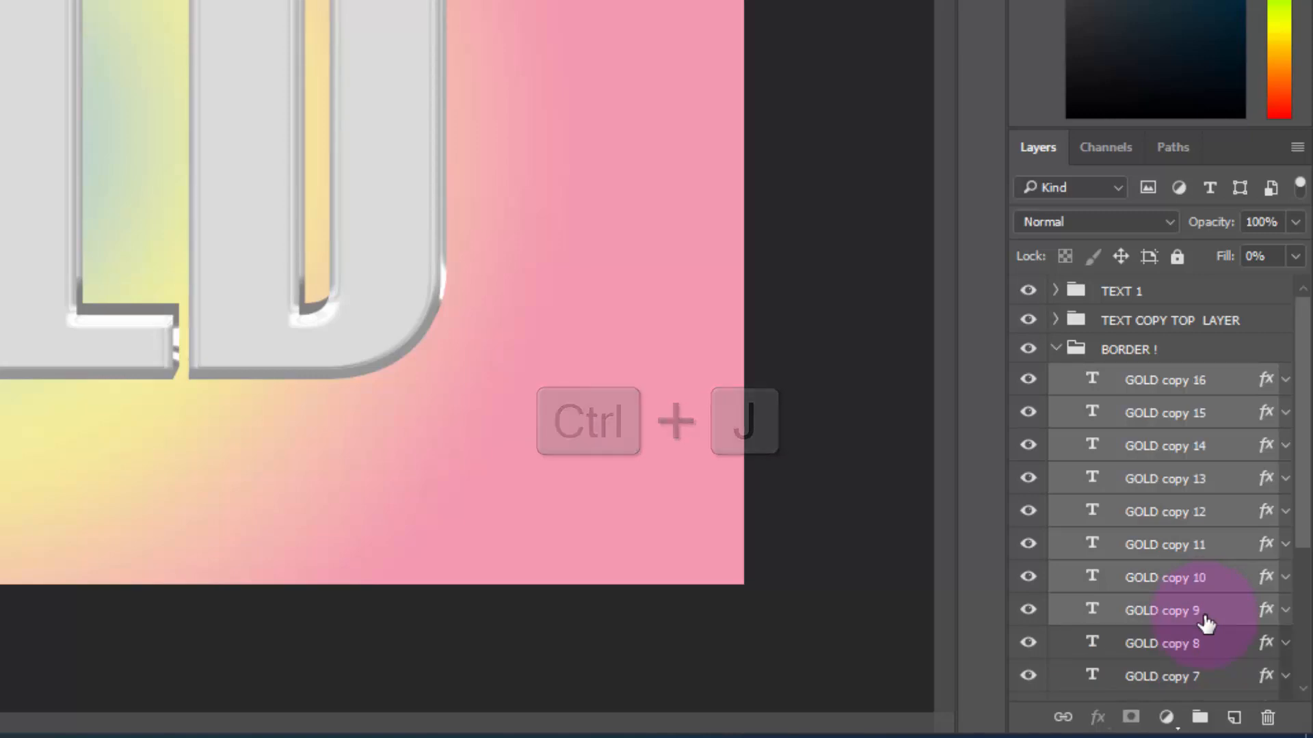
pyautogui.hotkey('ctrl', 'e')
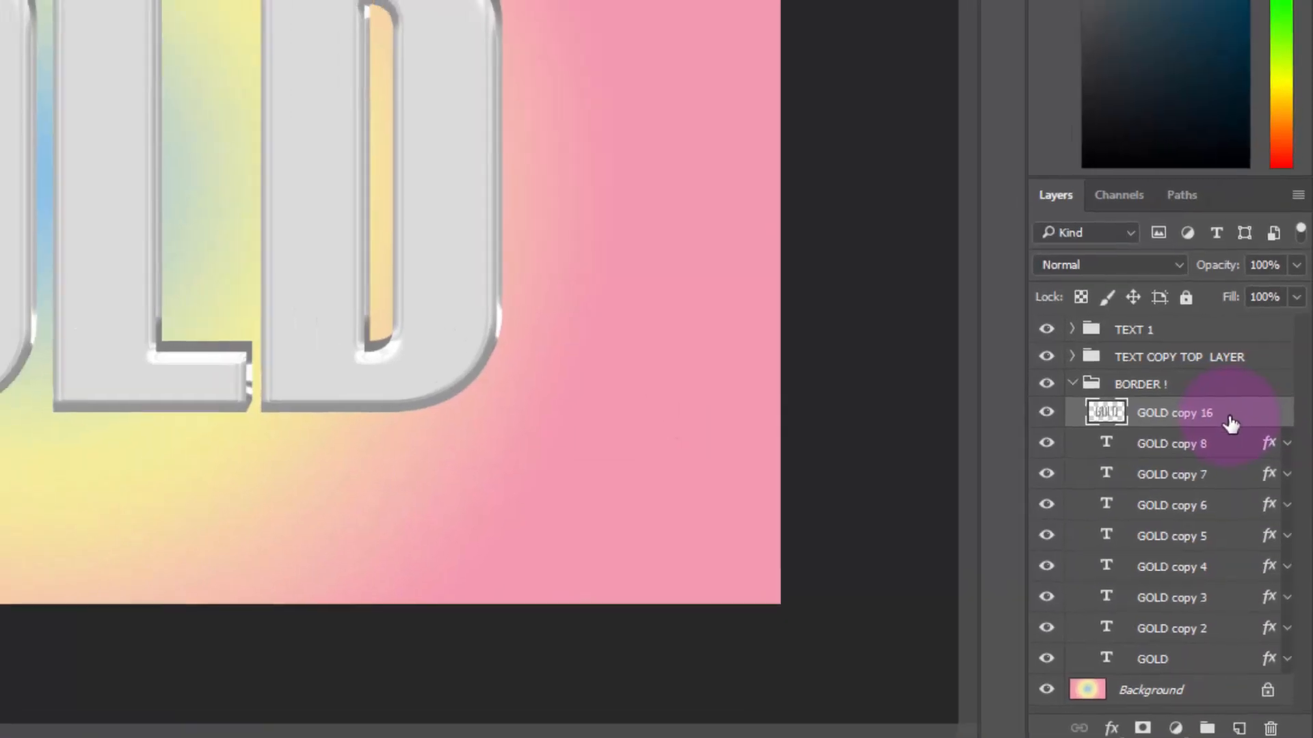
pyautogui.rightClick(1224, 384)
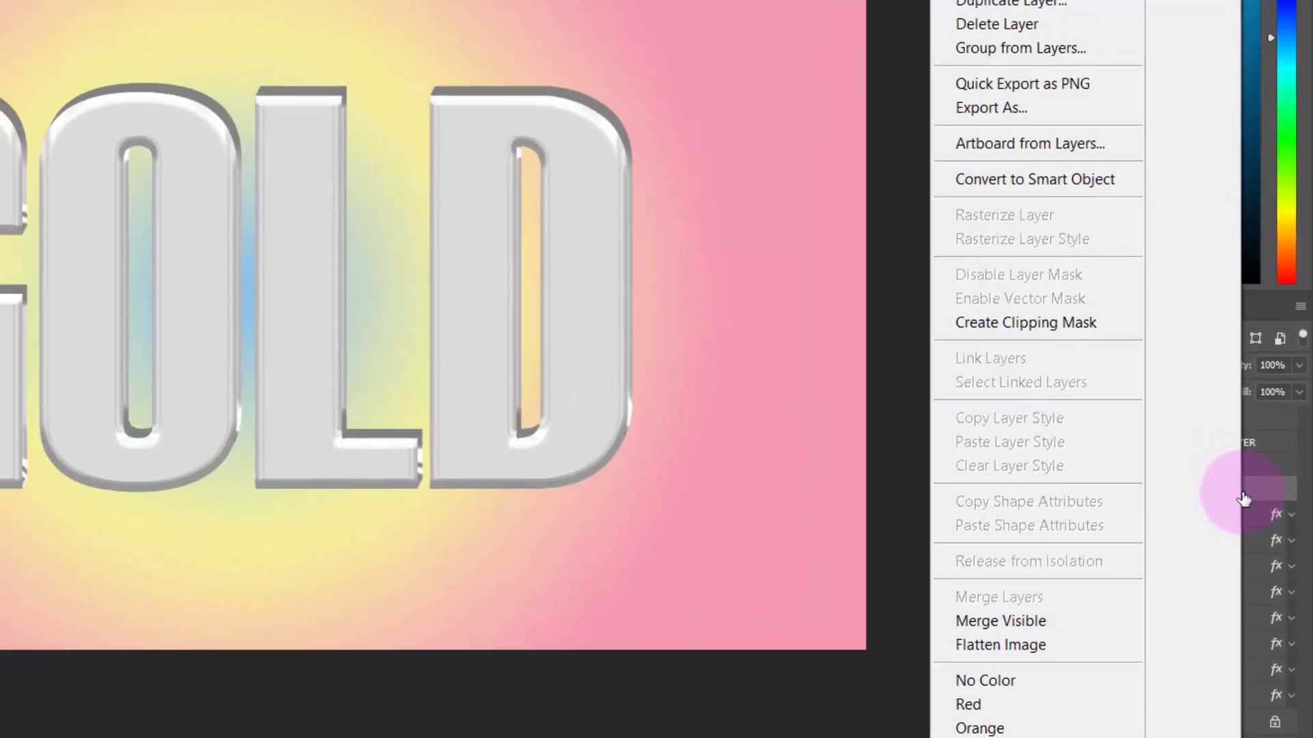
pyautogui.click(1110, 180)
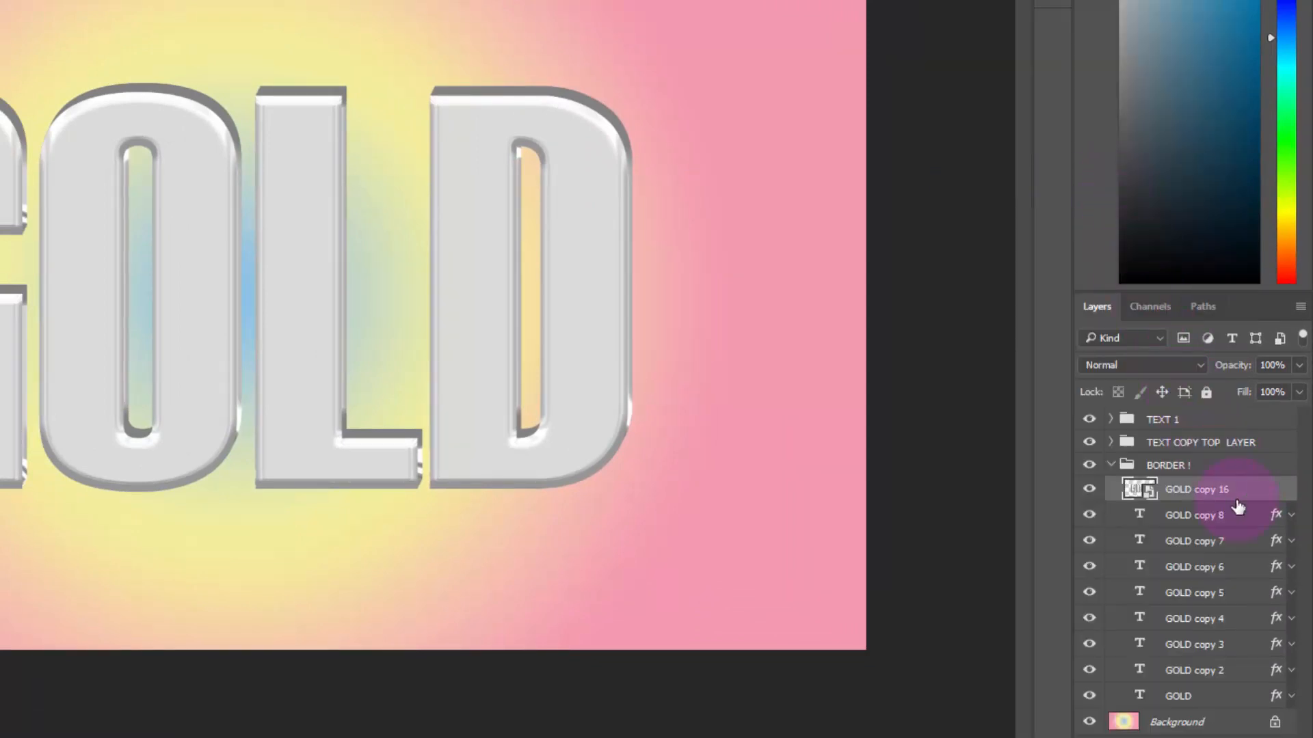
# Convert the original eight text layers, from GOLD copy 8 down to GOLD, into a single smart object
pyautogui.click(1248, 524)
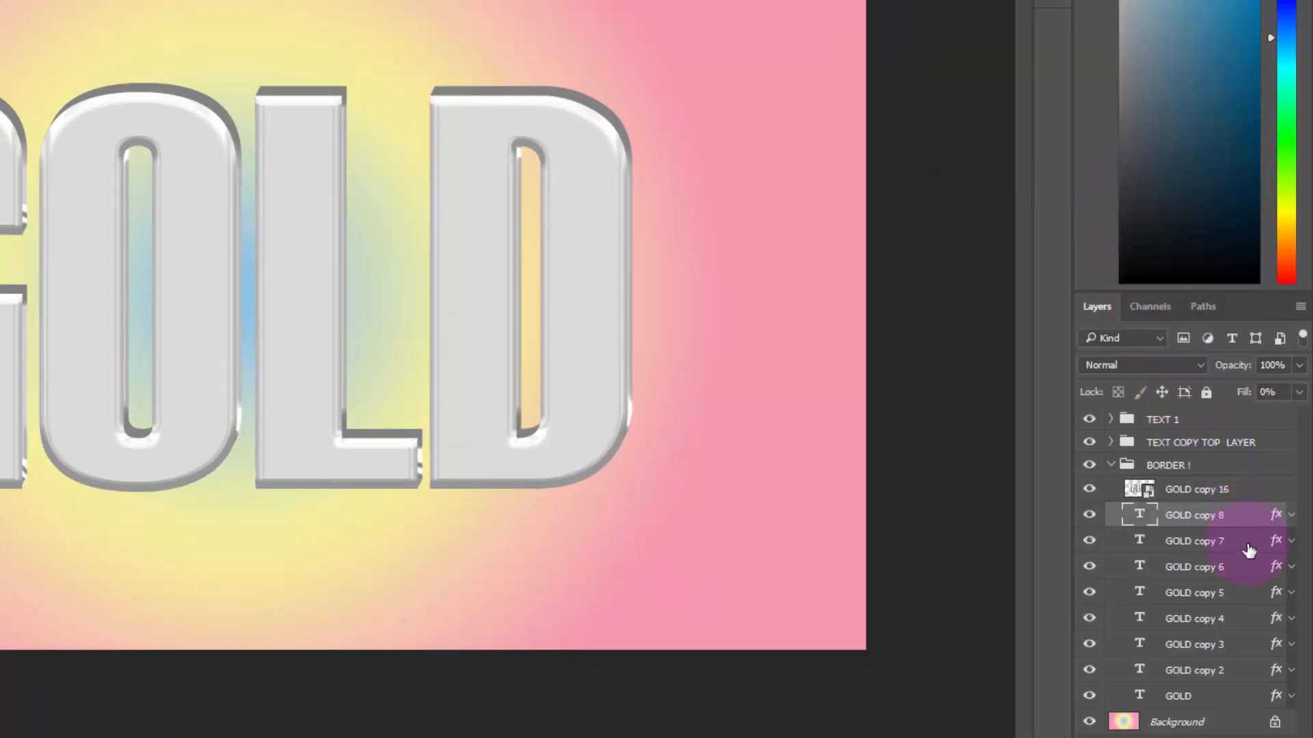
pyautogui.keyDown('shift'); pyautogui.click(1233, 698); pyautogui.keyUp('shift')
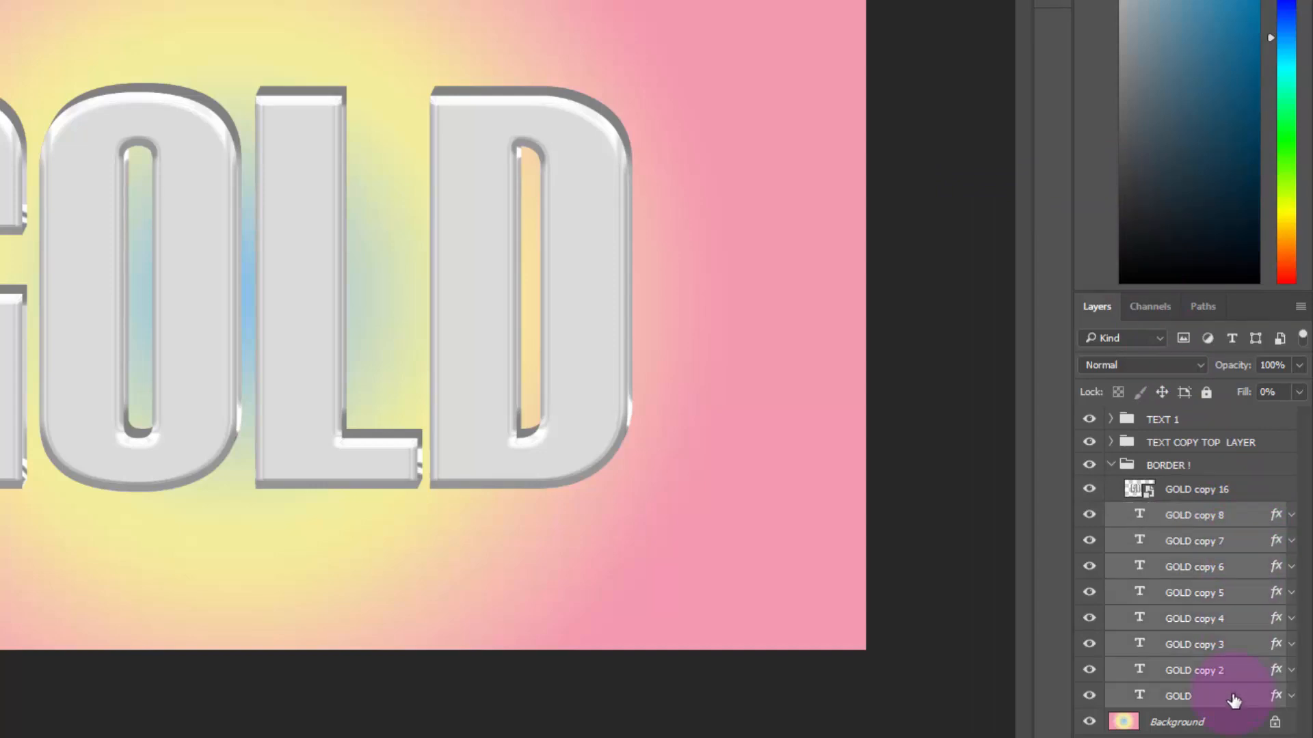
pyautogui.rightClick(1234, 698)
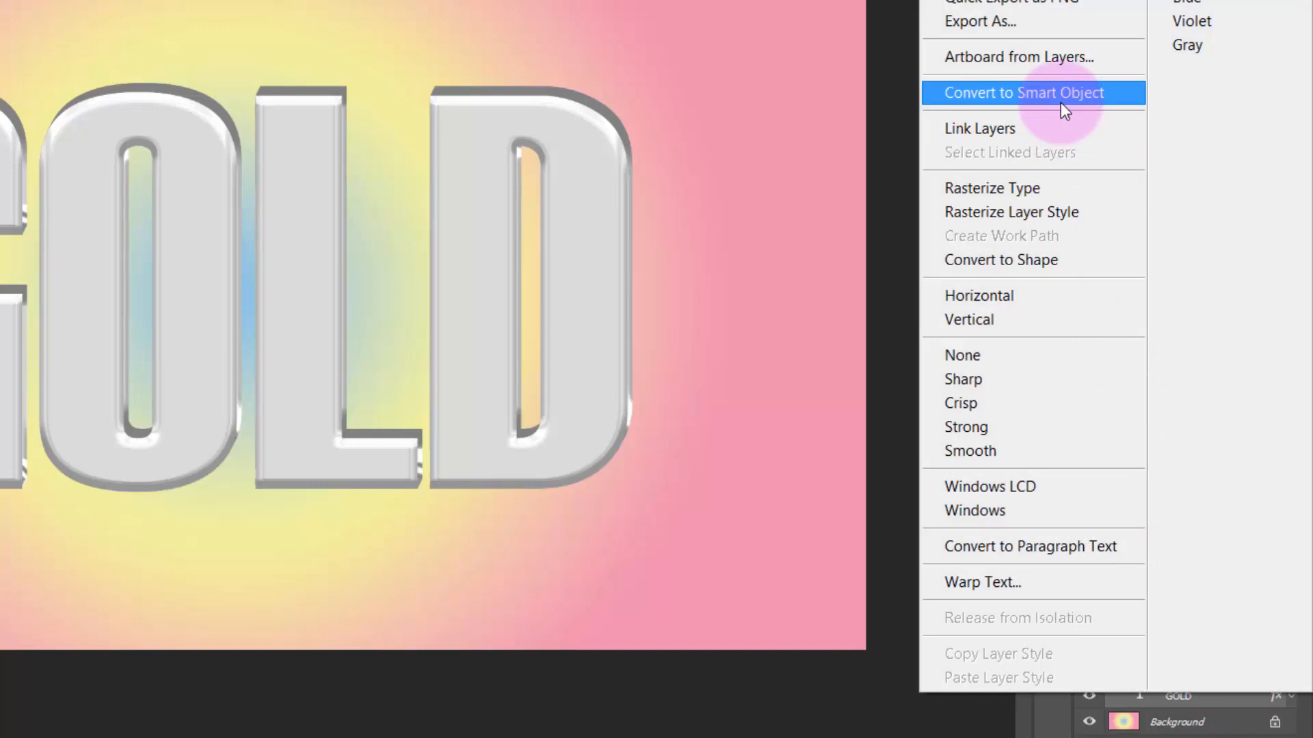
pyautogui.click(1060, 101)
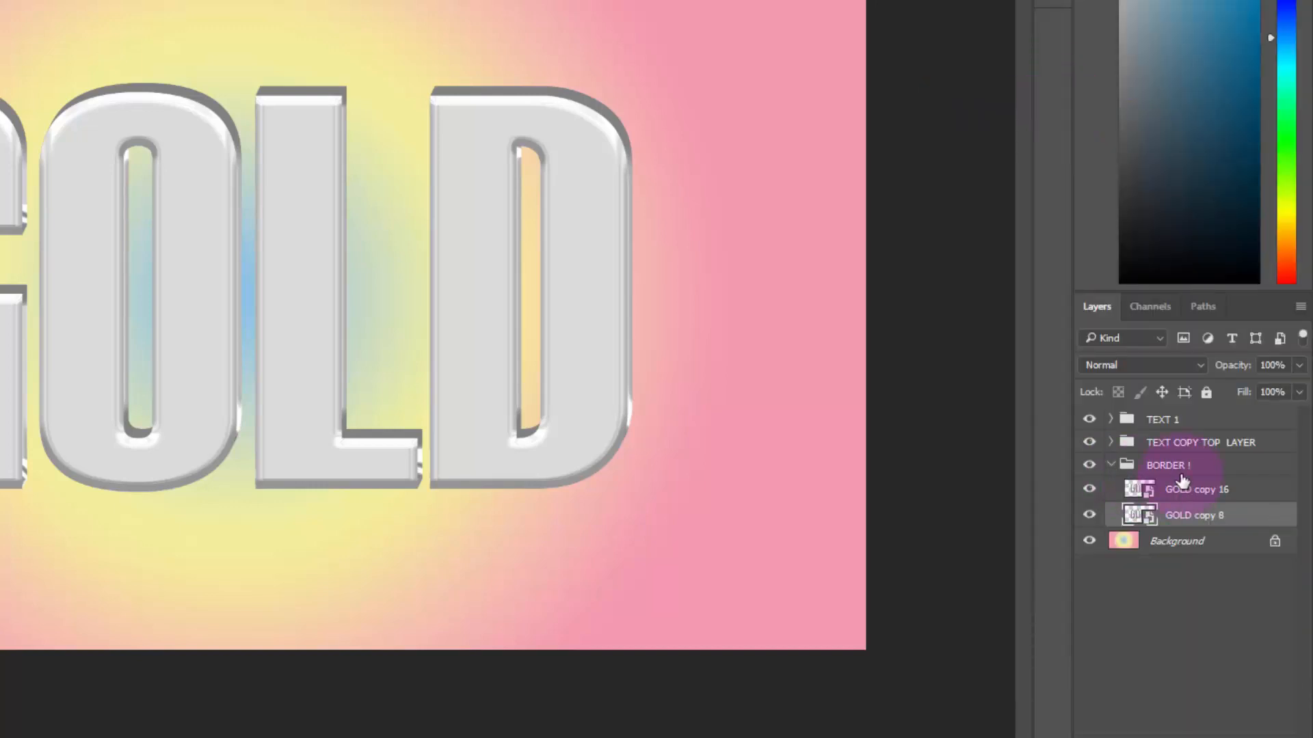
# Duplicate the BORDER ! group and rename the lower of the two groups to BORDER COPY
pyautogui.click(1211, 472)
pyautogui.hotkey('ctrl', 'j')
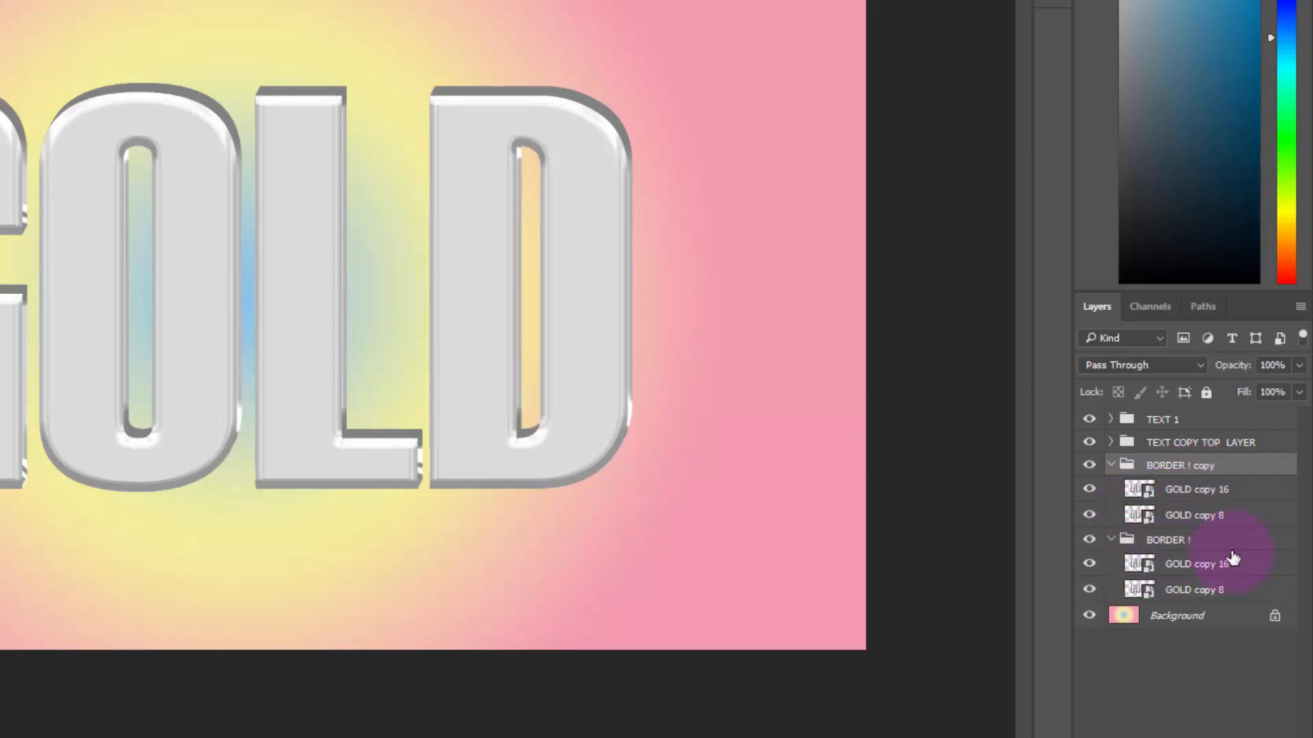
pyautogui.click(1182, 542)
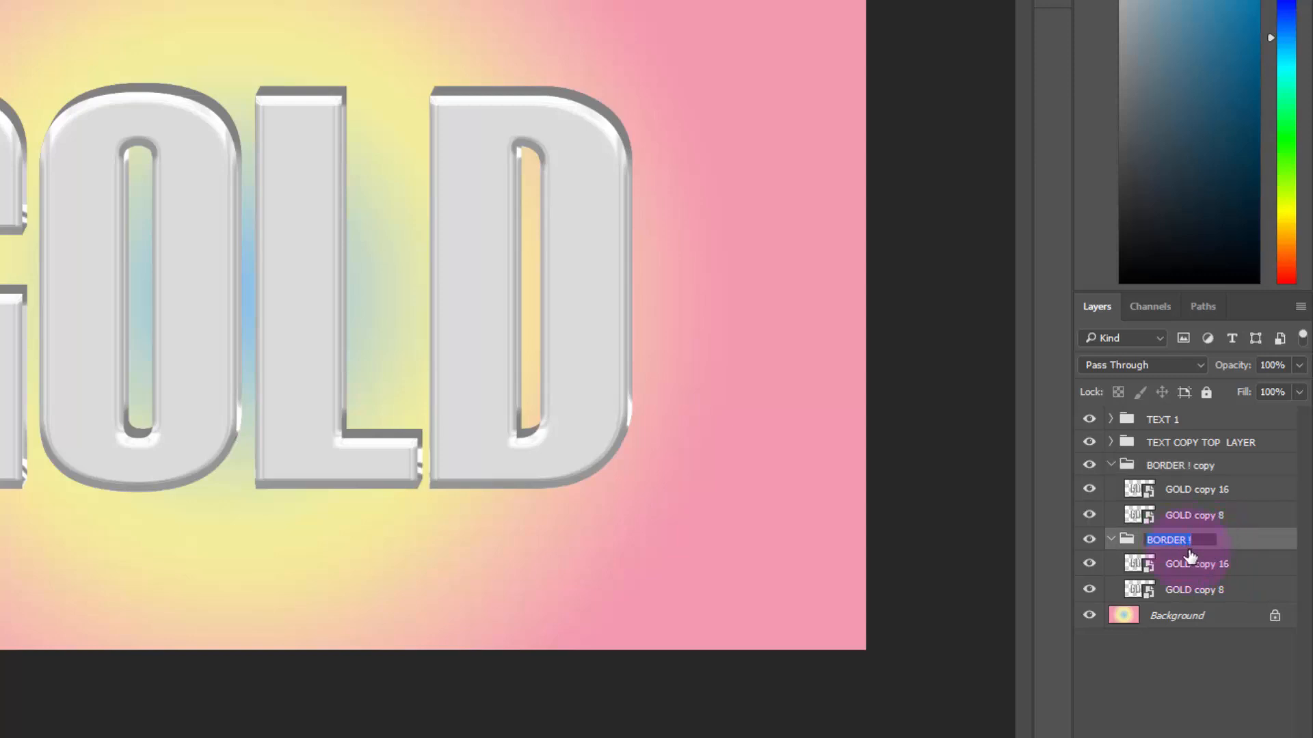
pyautogui.write('B')
pyautogui.press('Return')
# Set the fill opacity of the GOLD copy 16 layer in the BORDER COPY group to 0%
pyautogui.click(1242, 578)
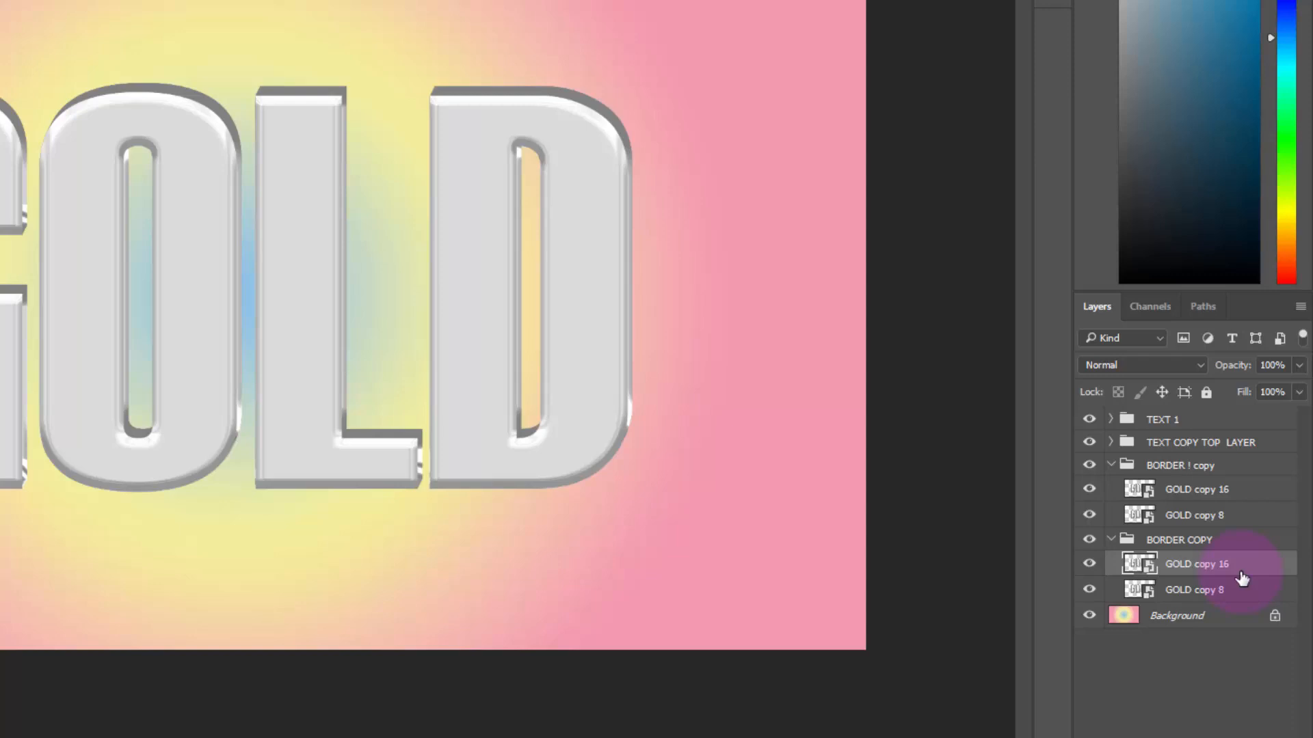
pyautogui.doubleClick(1254, 579)
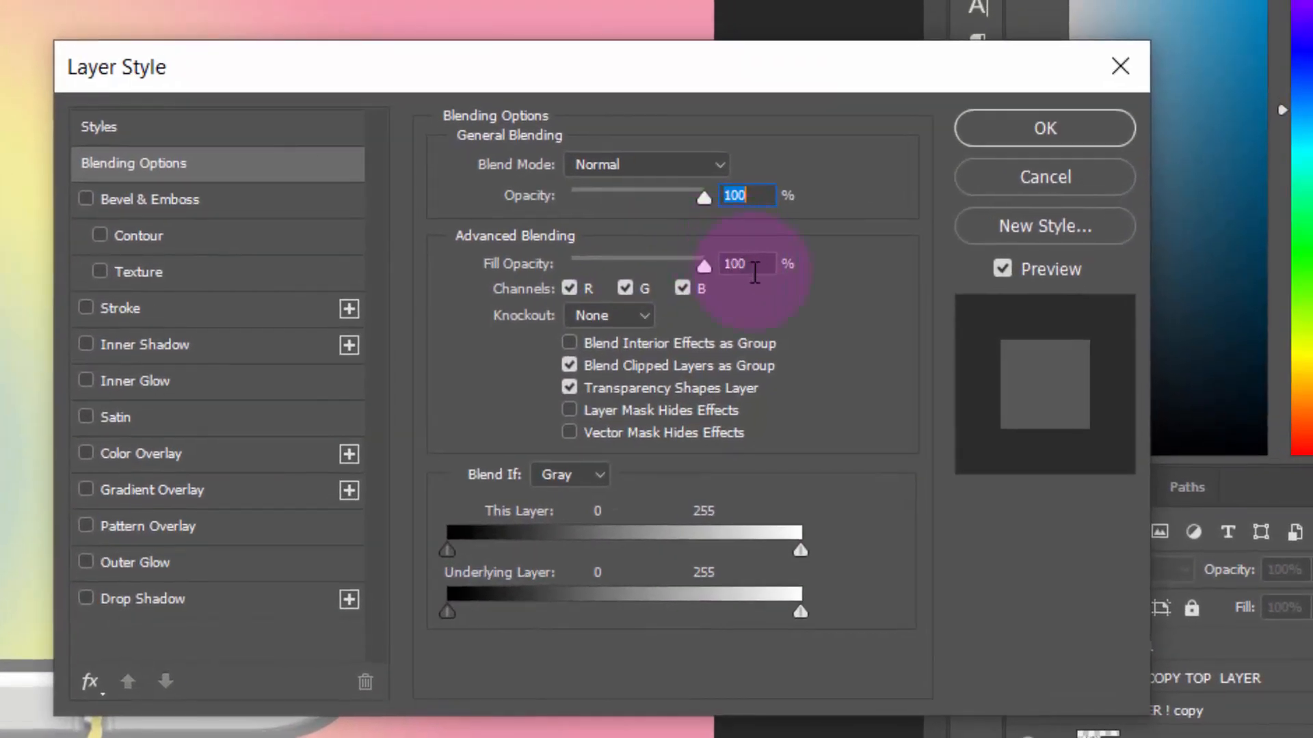
pyautogui.click(745, 267)
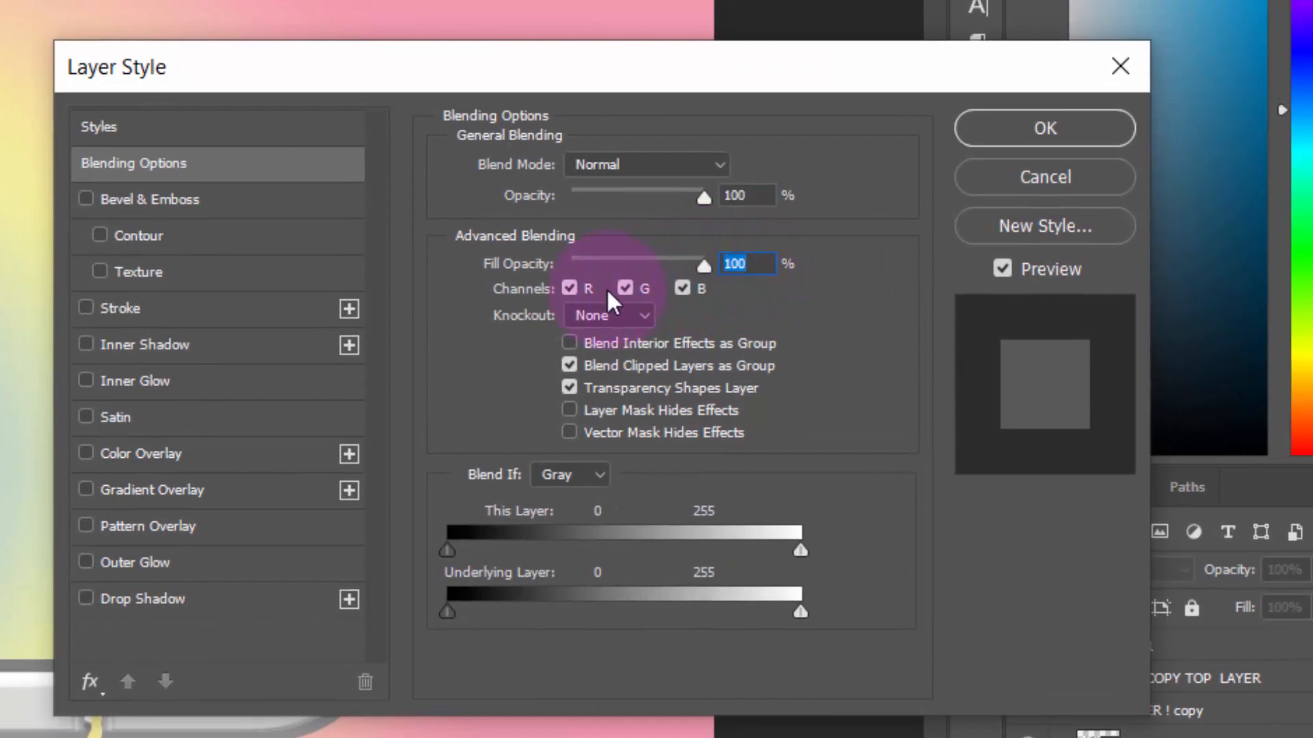
pyautogui.write('0')
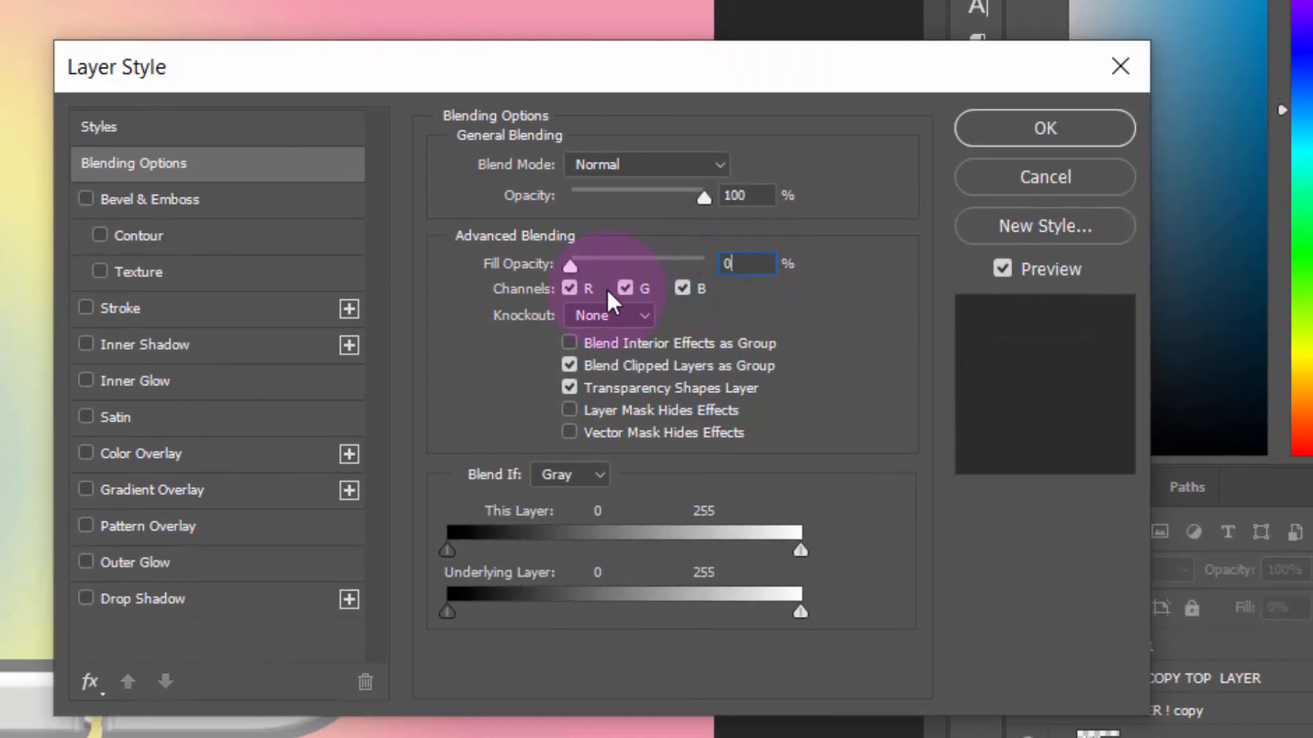
# Add a Bevel & Emboss with depth 317%, size 32 px, Linear Burn highlight mode at 100% and shadow opacity 21%
pyautogui.click(138, 197)
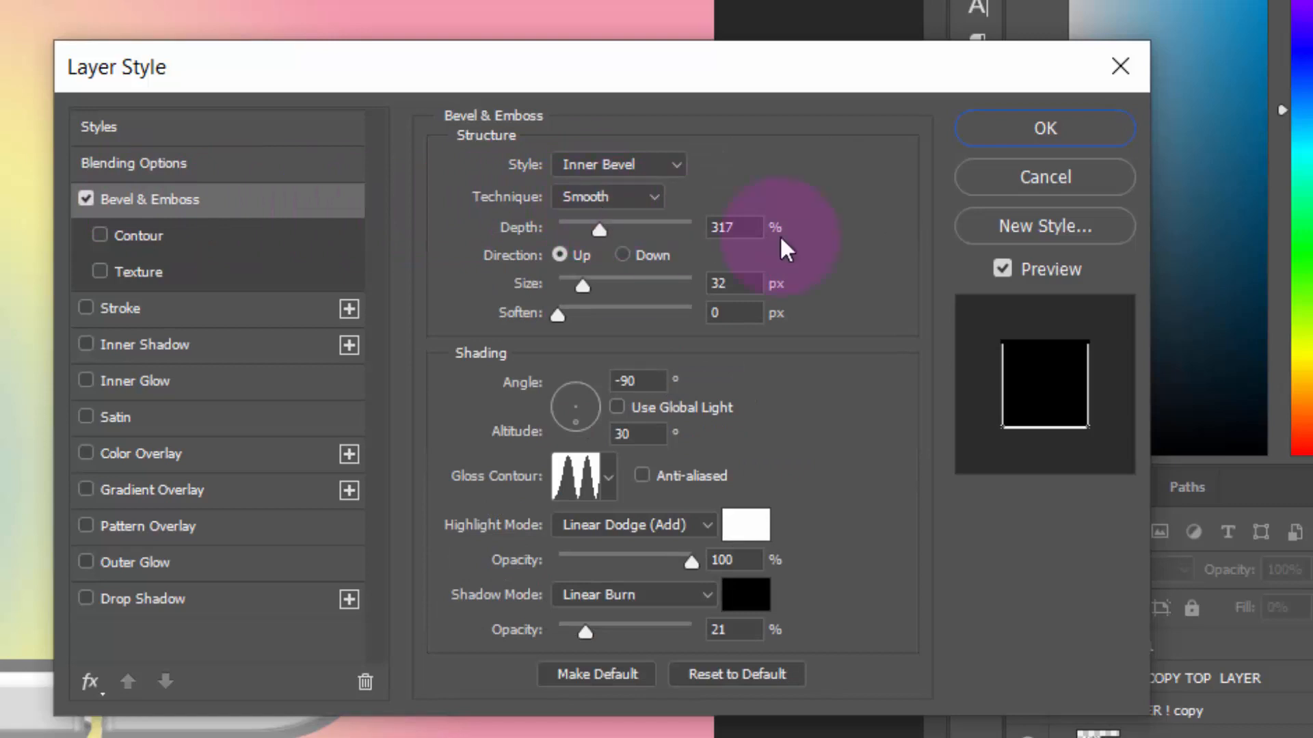
pyautogui.click(752, 227)
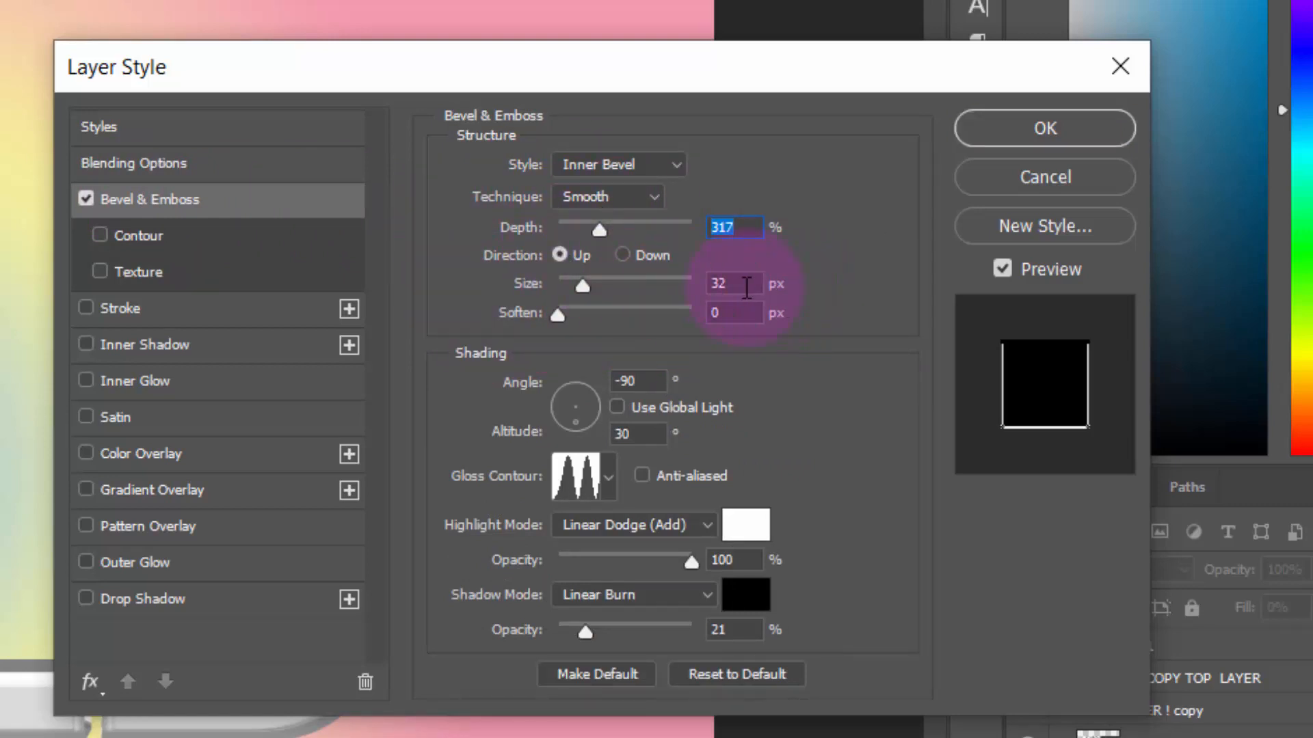
pyautogui.click(746, 283)
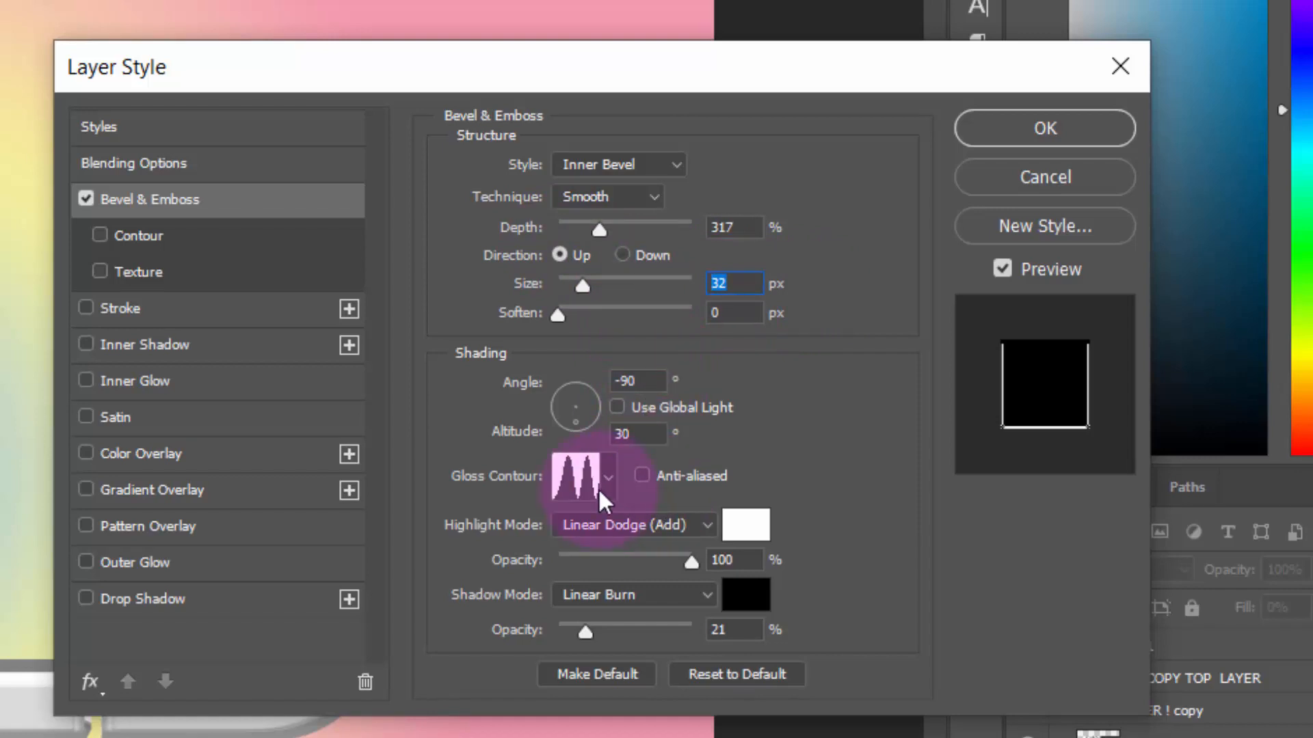
pyautogui.click(648, 531)
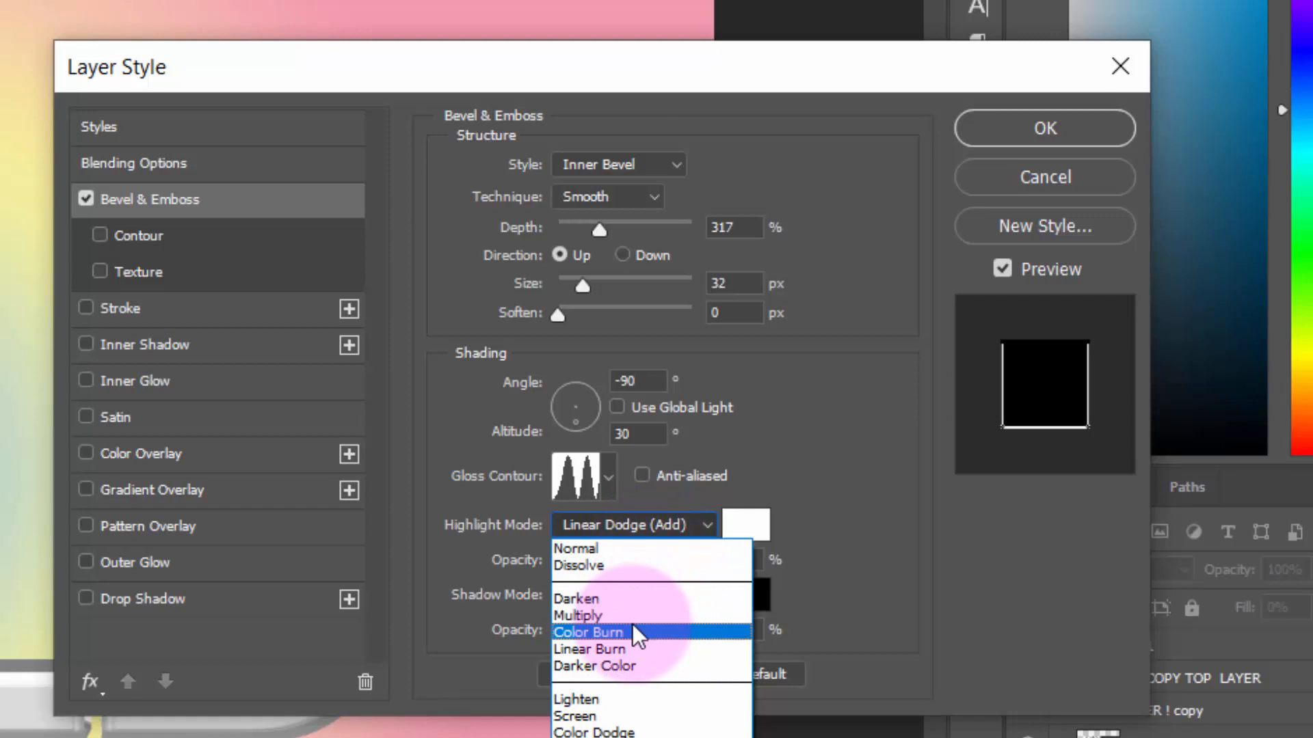
pyautogui.click(630, 649)
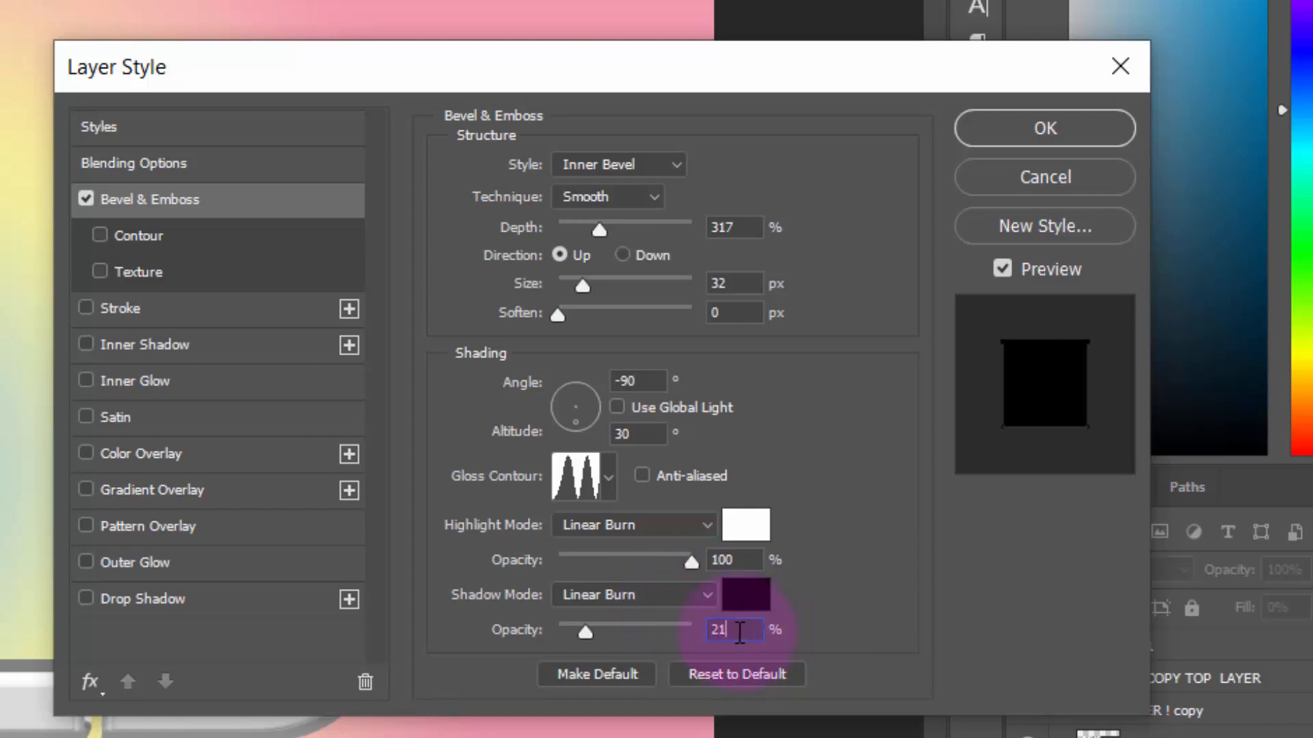
pyautogui.moveTo(739, 631); pyautogui.dragTo(671, 633)
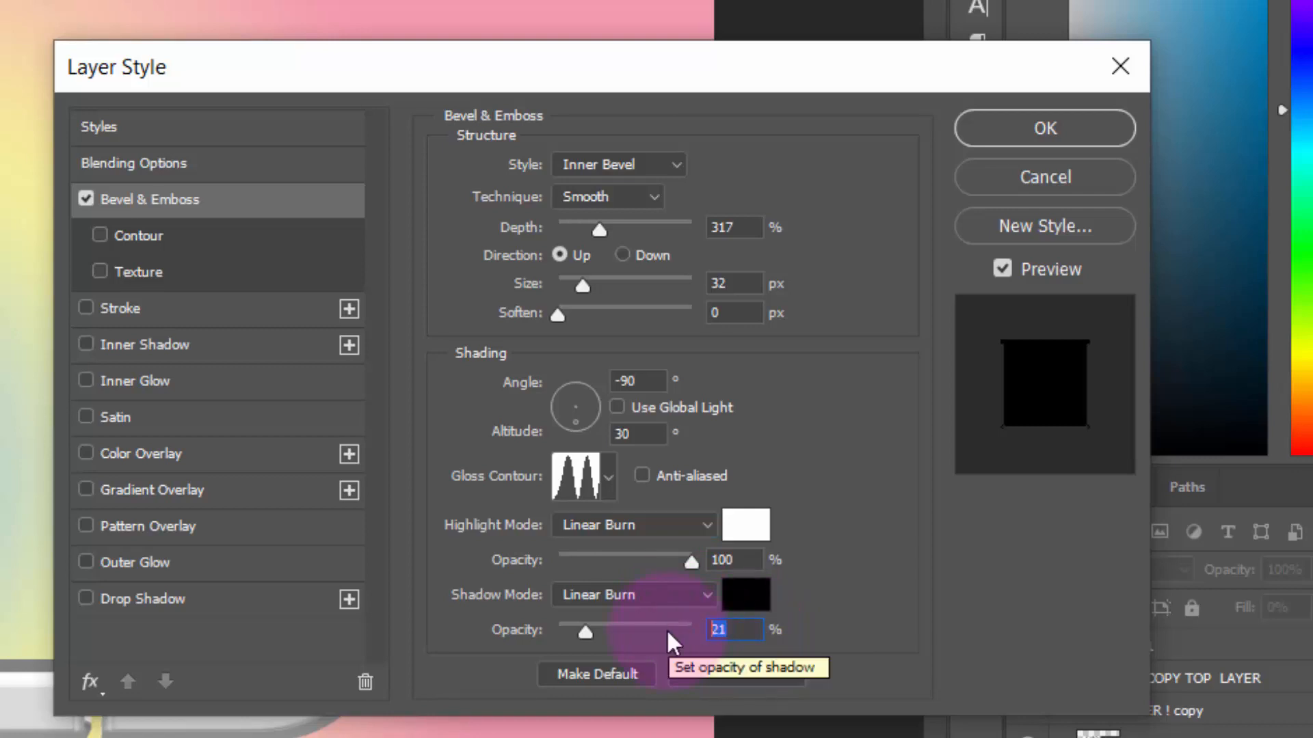
# Enable the bevel's Contour option with a range of 50%
pyautogui.click(158, 250)
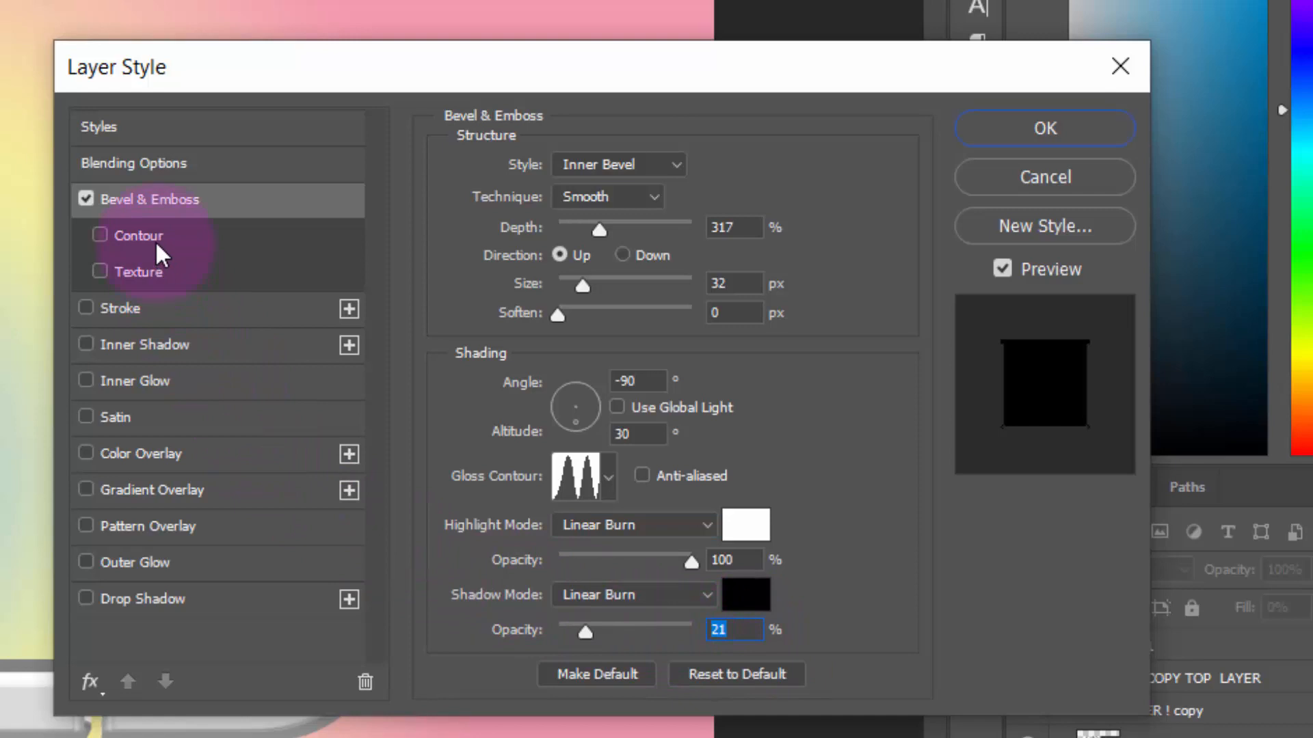
pyautogui.moveTo(711, 219); pyautogui.dragTo(572, 223)
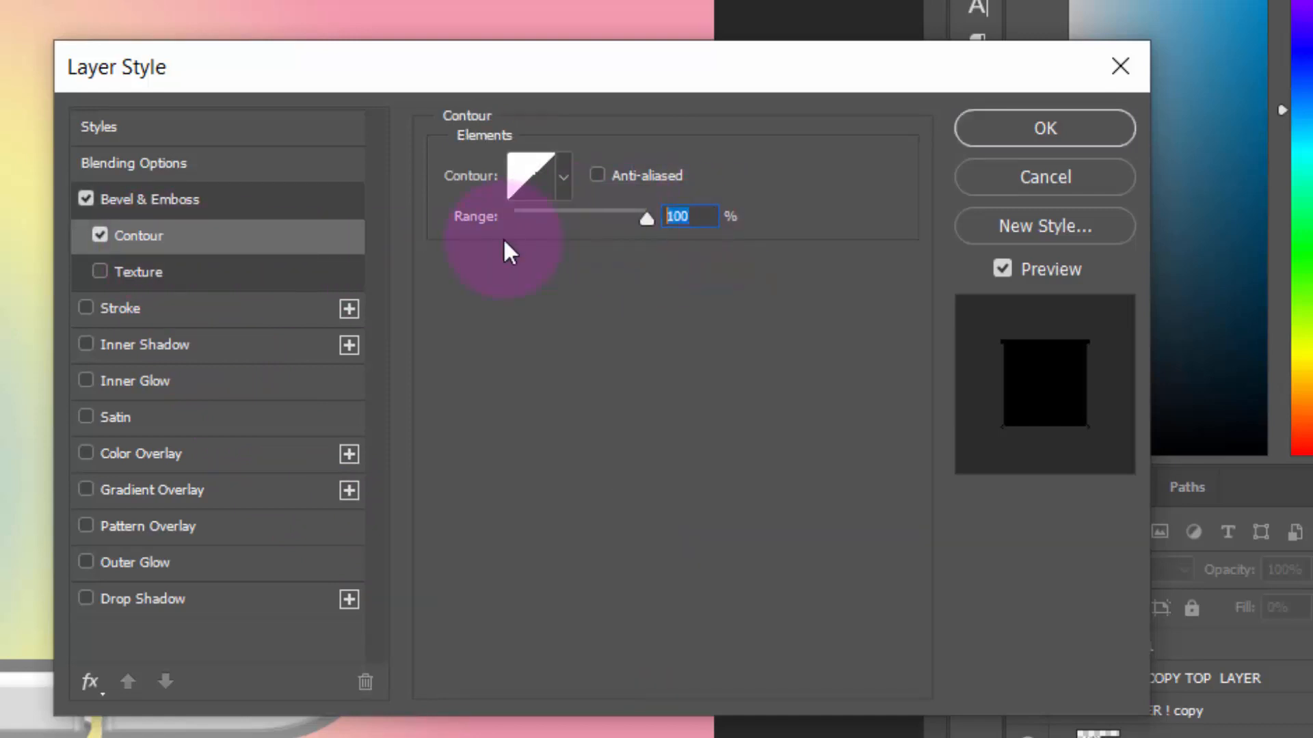
pyautogui.write('50')
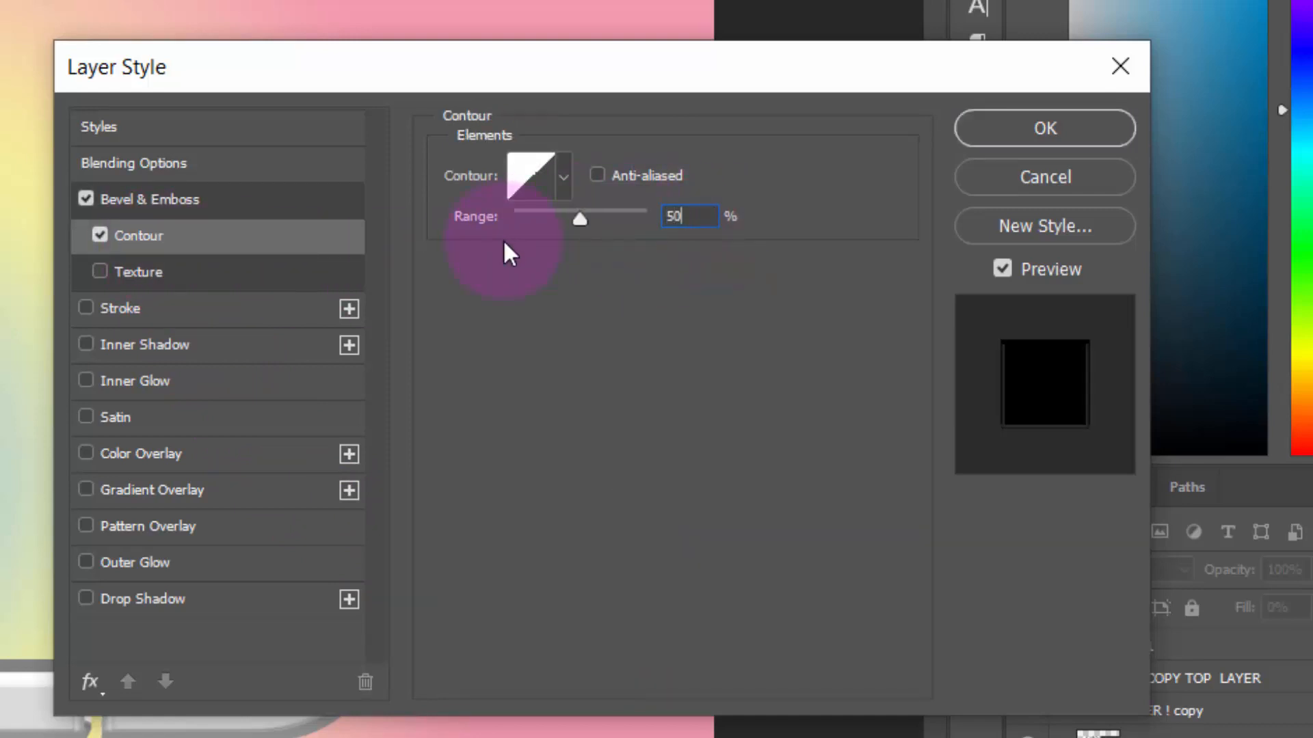
# Add a light gray Color Overlay in Normal mode at 100% opacity to the GOLD copy 16 layer in BORDER COPY
pyautogui.click(205, 461)
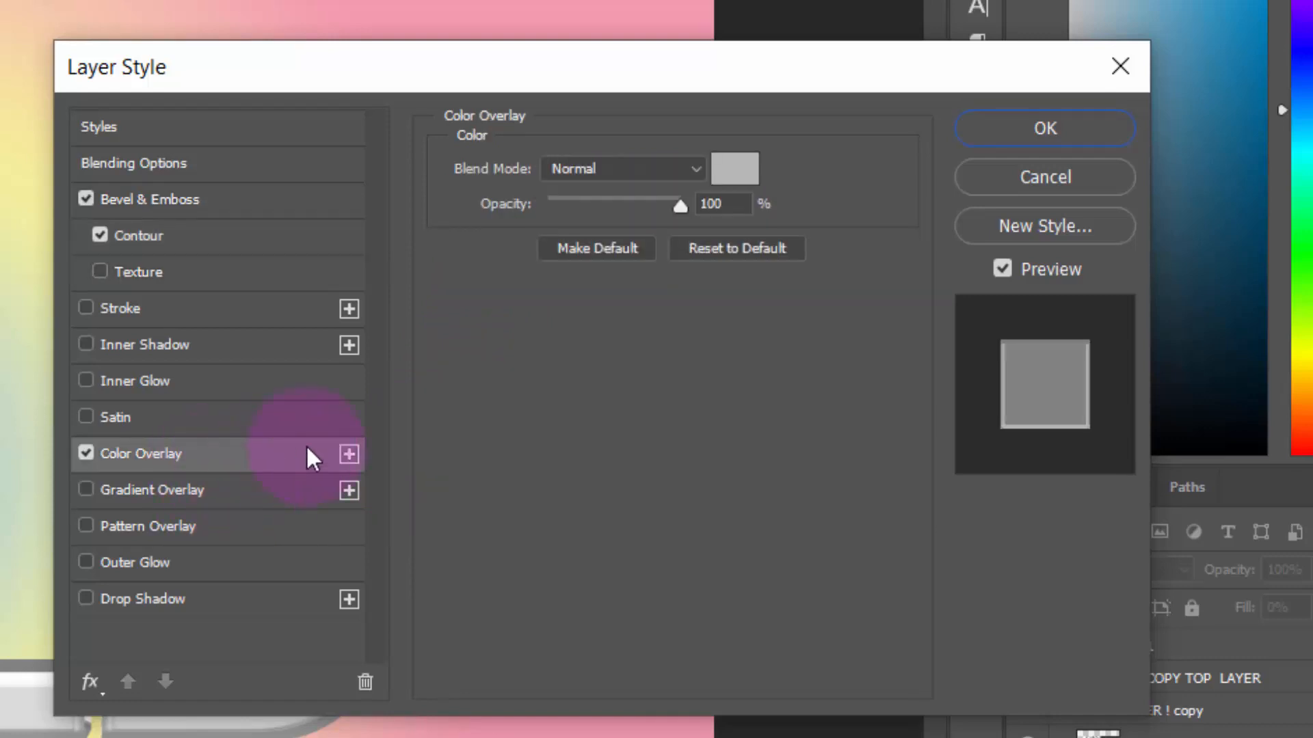
pyautogui.click(745, 176)
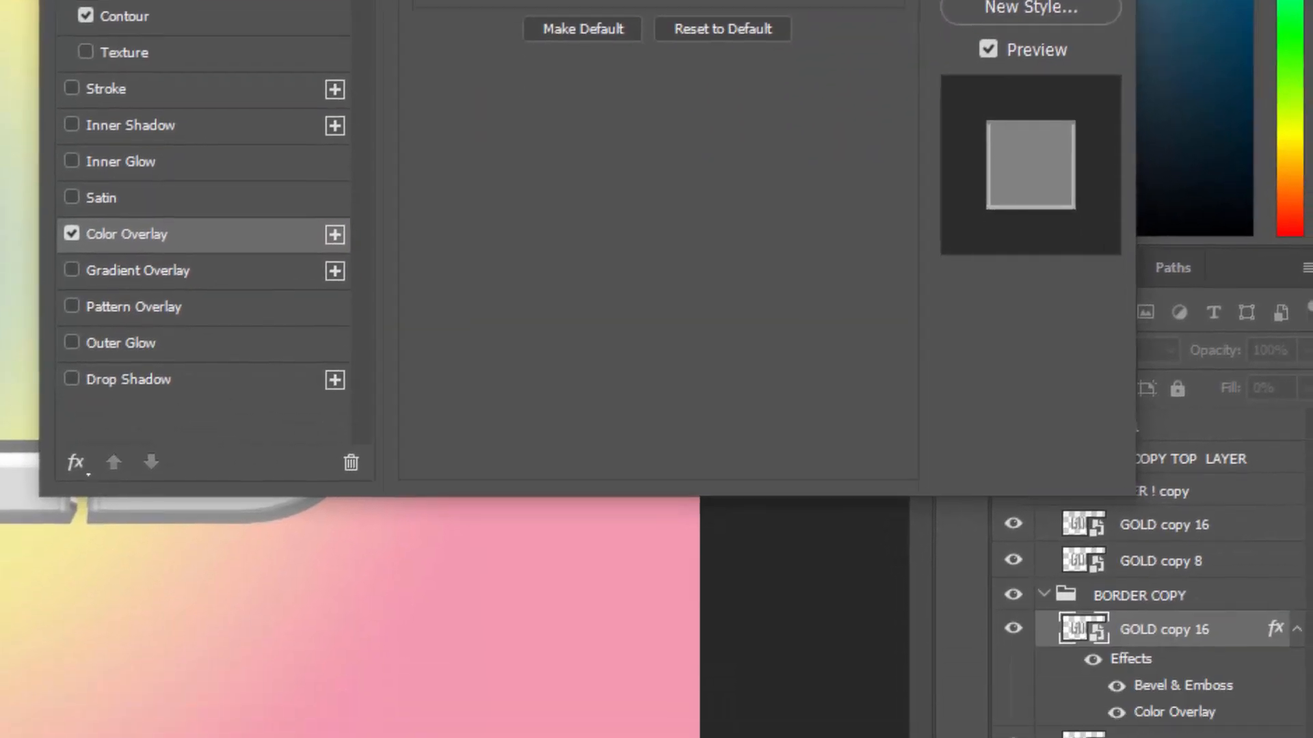
pyautogui.click(1031, 2)
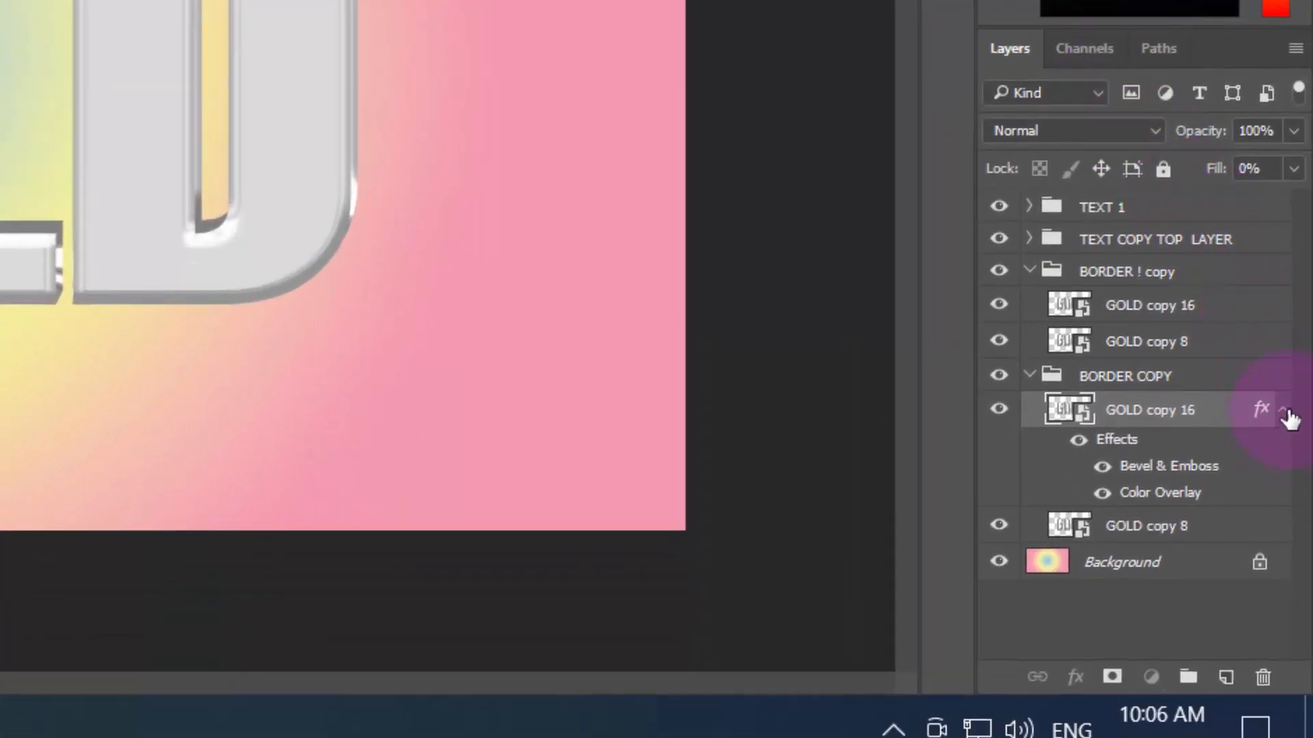
pyautogui.click(1283, 412)
# Duplicate the TEXT 1 text layer and place the duplicate outside the groups, directly above the Background layer
pyautogui.click(1029, 271)
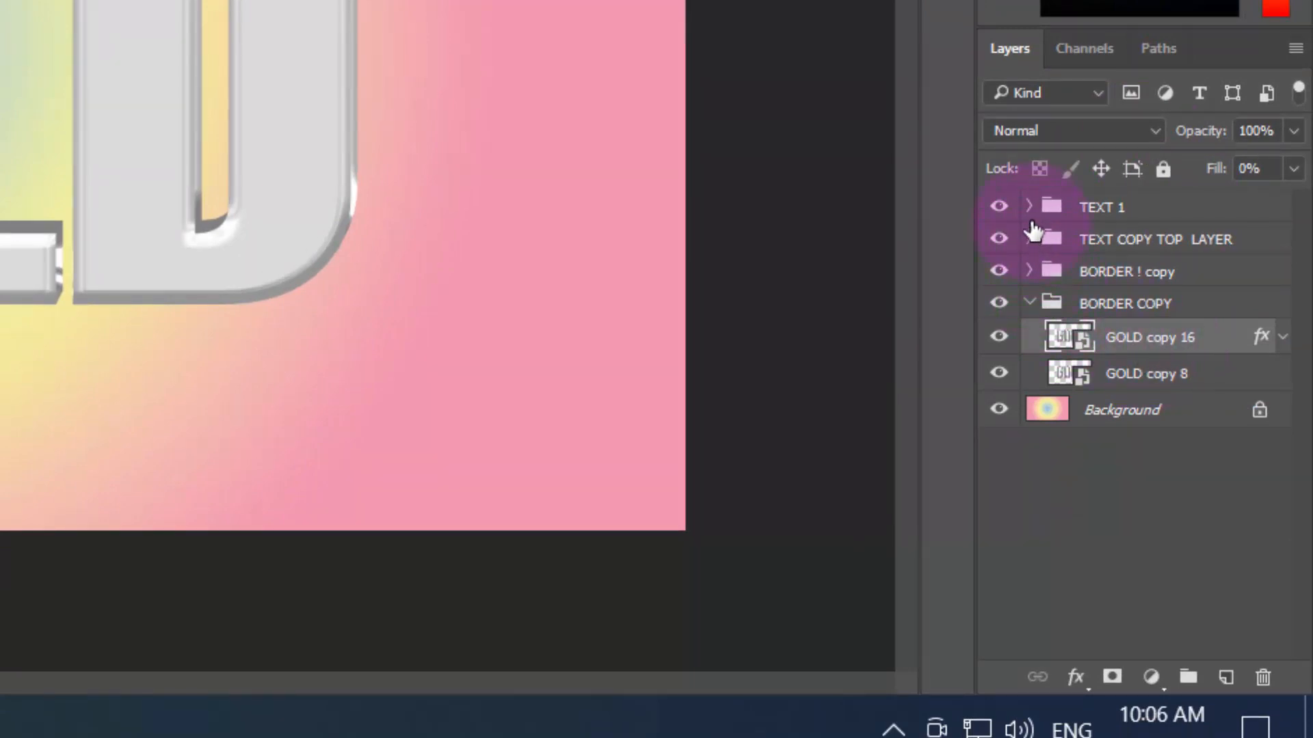
pyautogui.click(1030, 207)
pyautogui.click(1126, 241)
pyautogui.hotkey('ctrl', 'j')
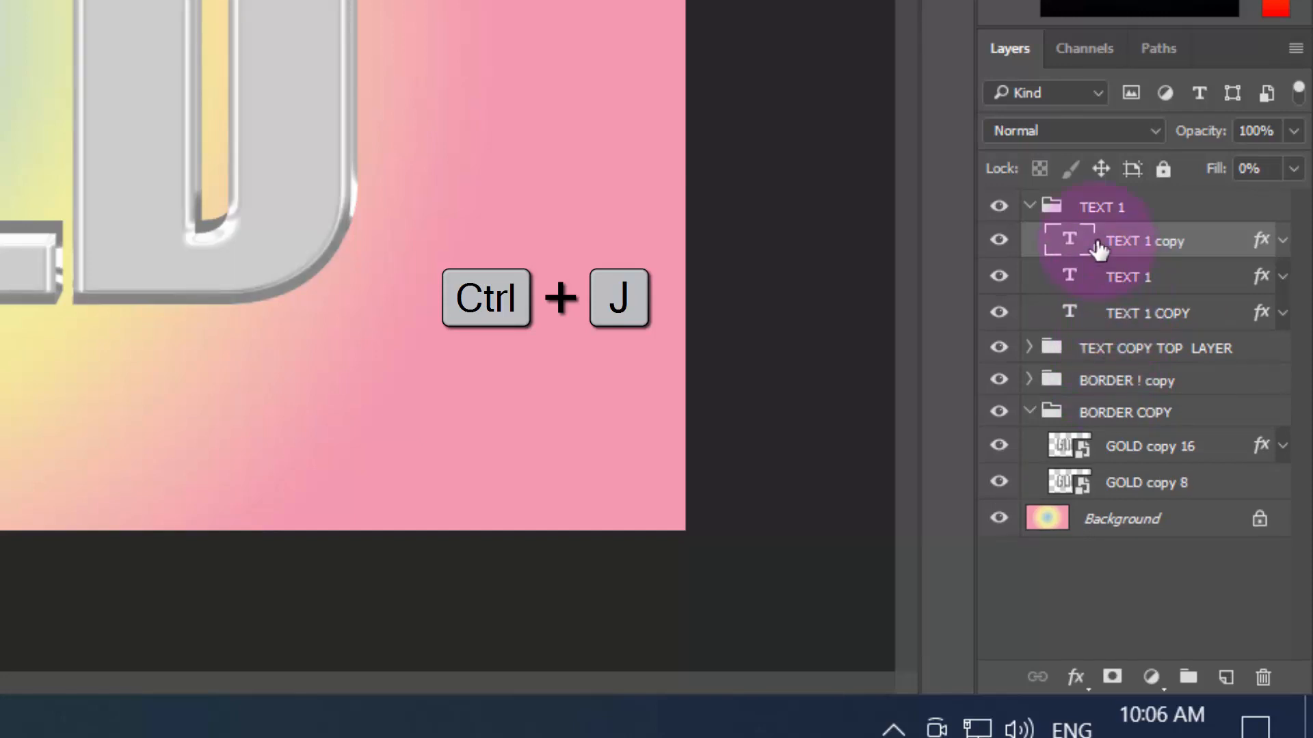
pyautogui.moveTo(1093, 222); pyautogui.dragTo(1094, 204)
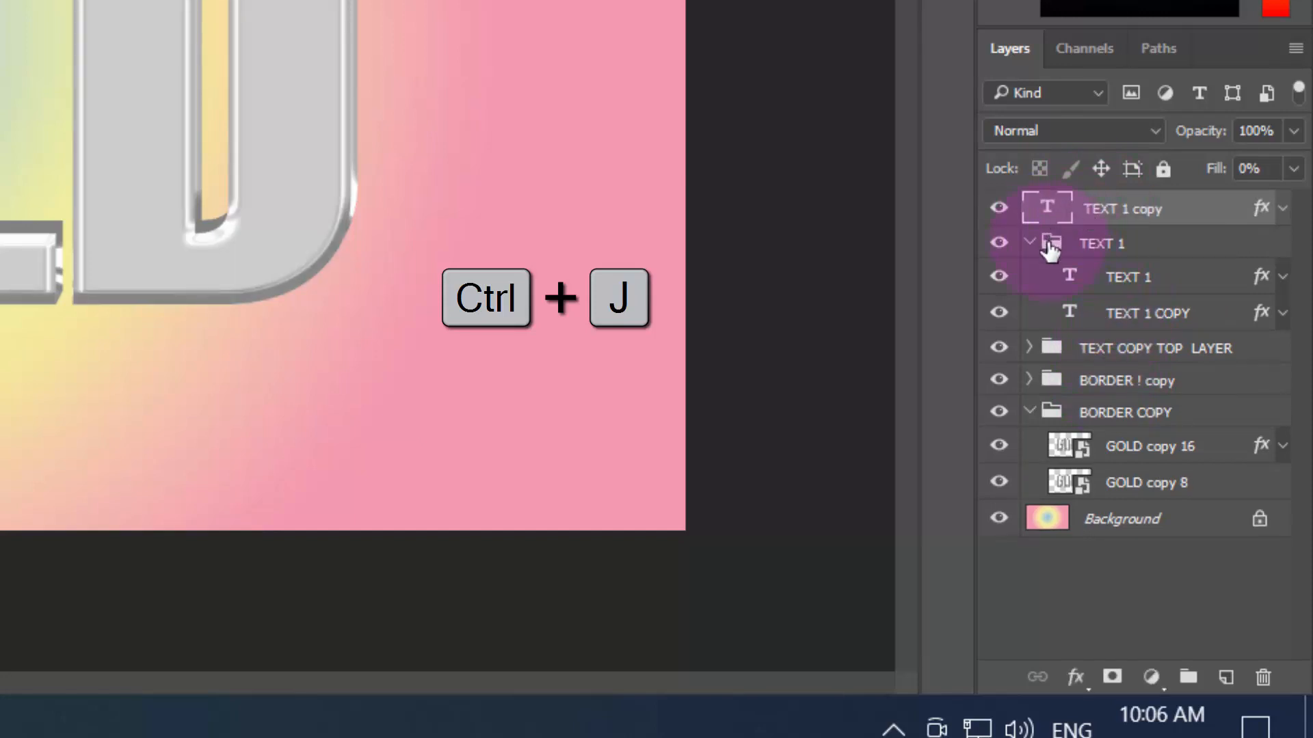
pyautogui.click(1029, 244)
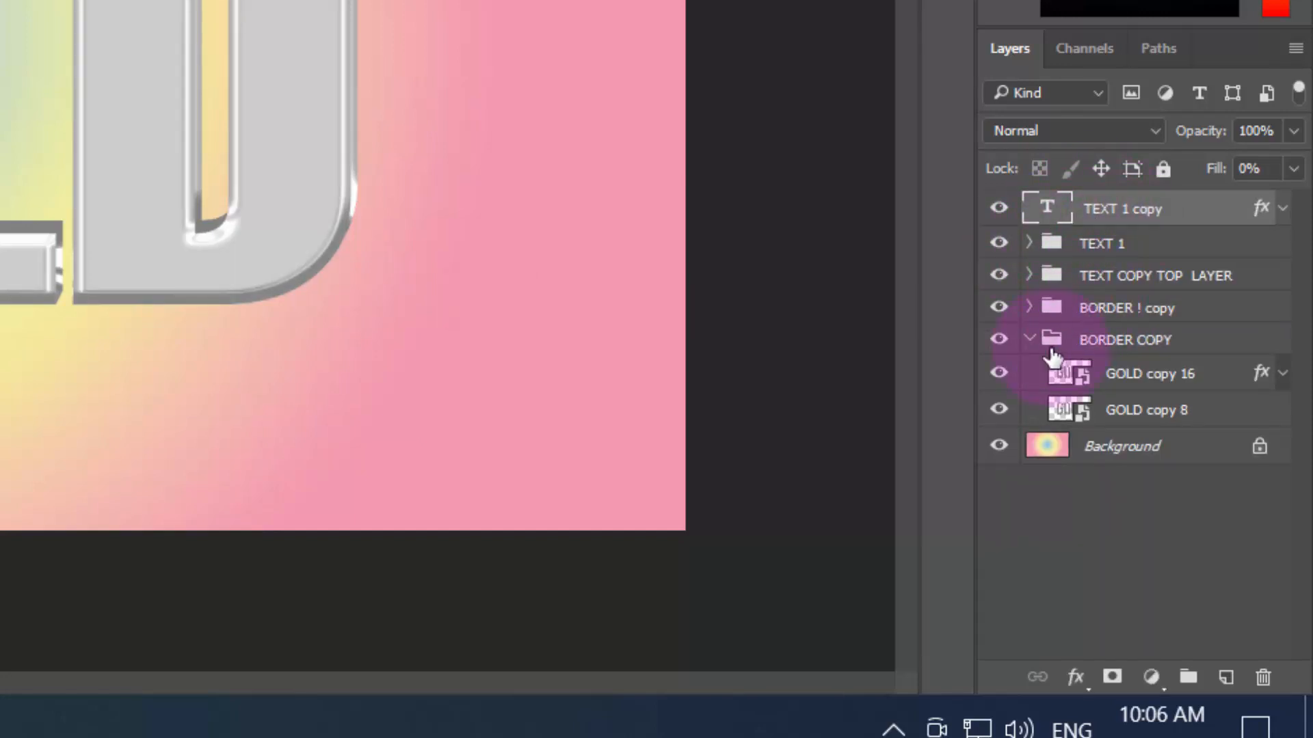
pyautogui.click(1031, 340)
pyautogui.moveTo(1158, 225); pyautogui.dragTo(1251, 354)
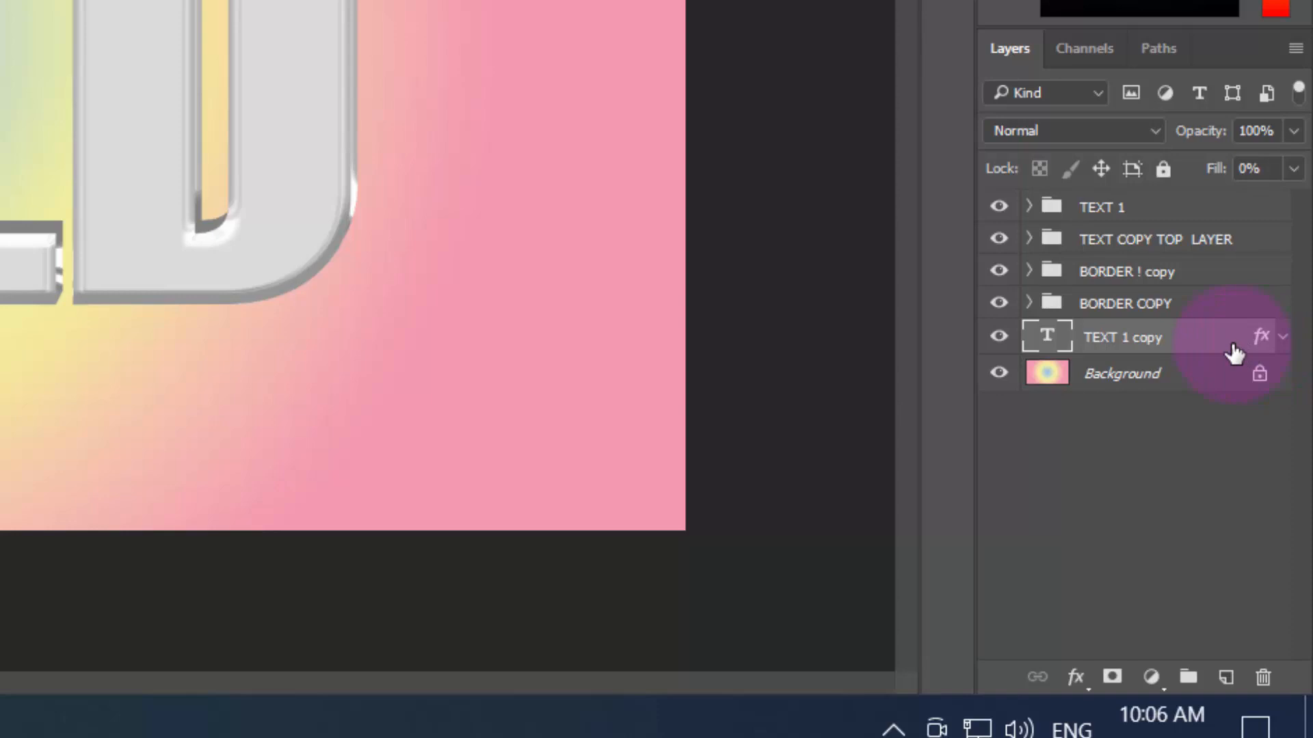
# Replace the TEXT 1 copy layer's bevel with a Multiply drop shadow: colour 680800, opacity 84%, angle 90°, distance 5 px, size 12 px
pyautogui.doubleClick(1234, 353)
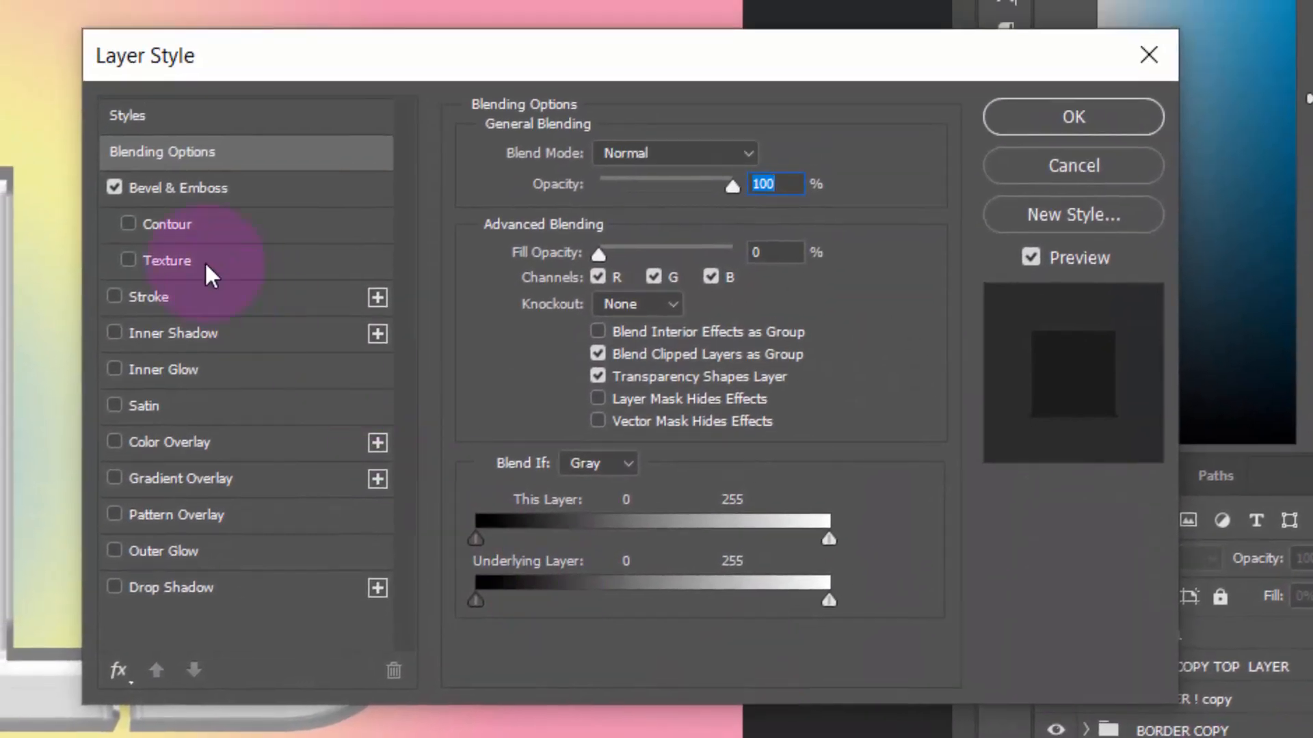
pyautogui.click(116, 184)
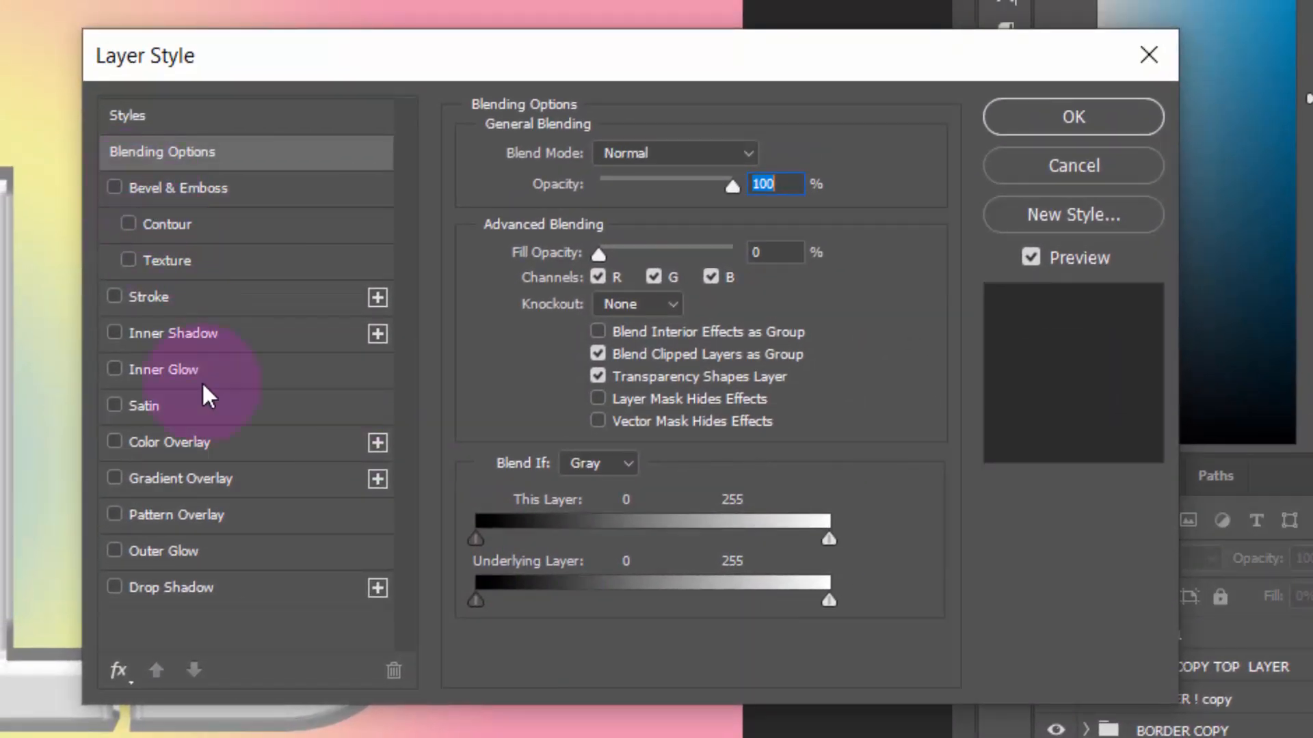
pyautogui.click(155, 592)
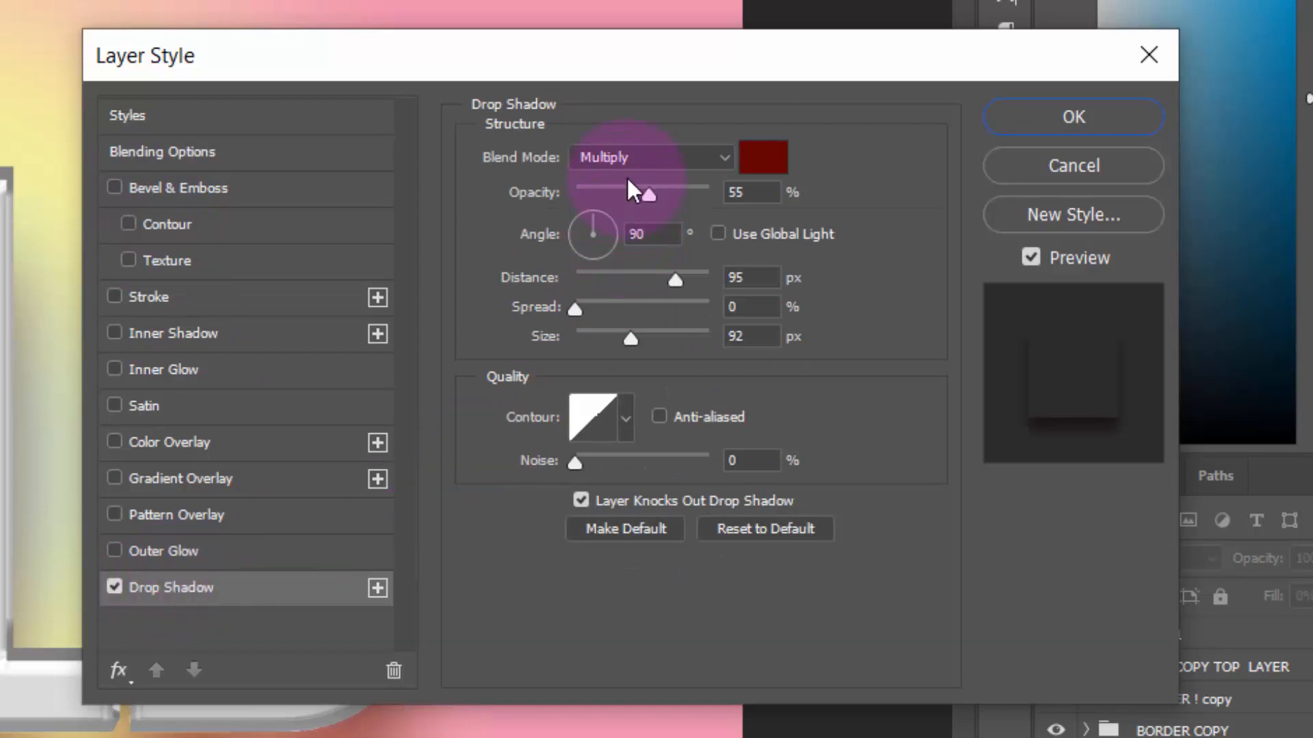
pyautogui.click(764, 168)
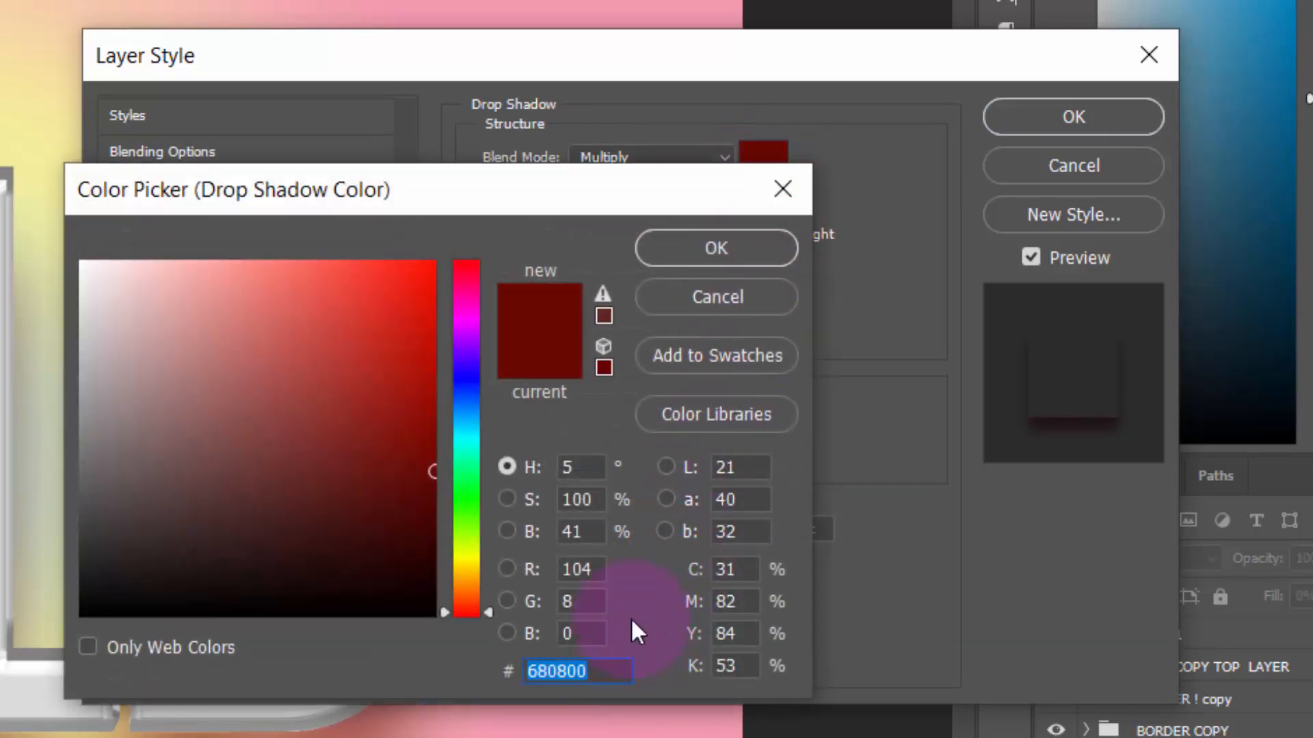
pyautogui.click(697, 254)
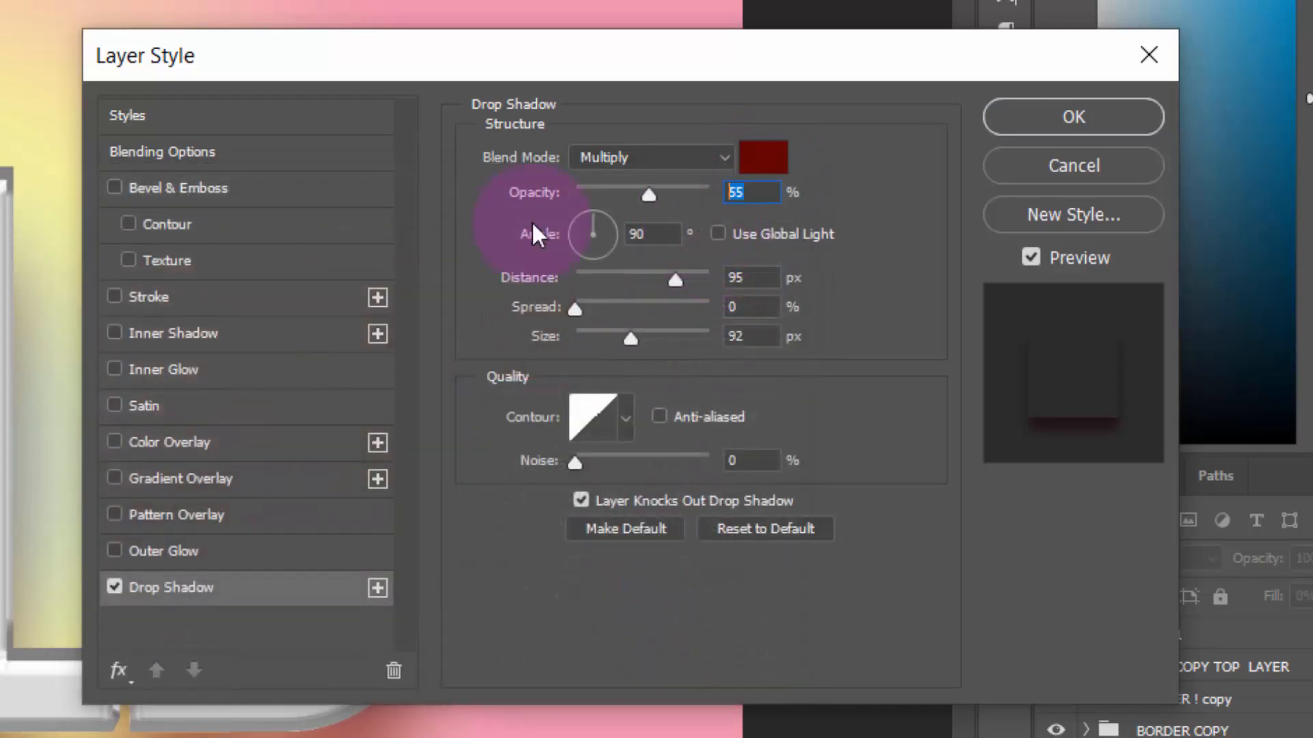
pyautogui.write('84')
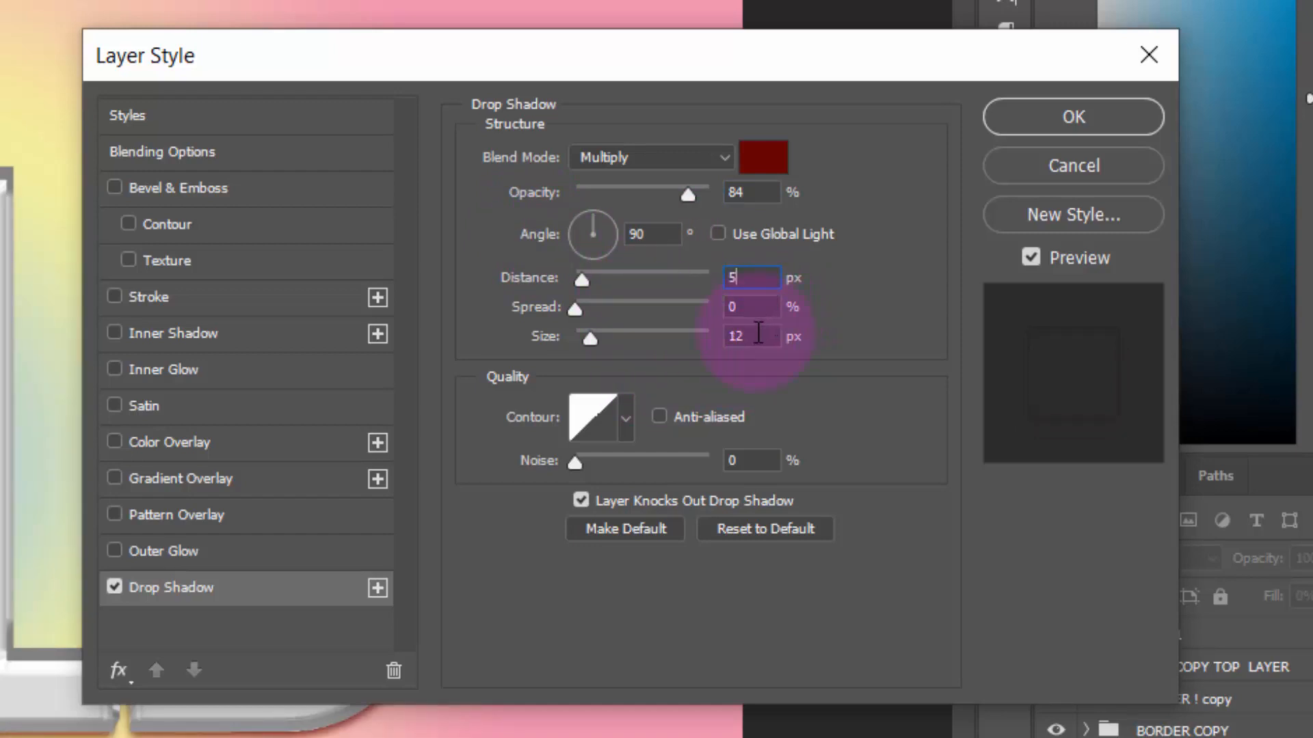
pyautogui.moveTo(748, 280); pyautogui.dragTo(674, 283)
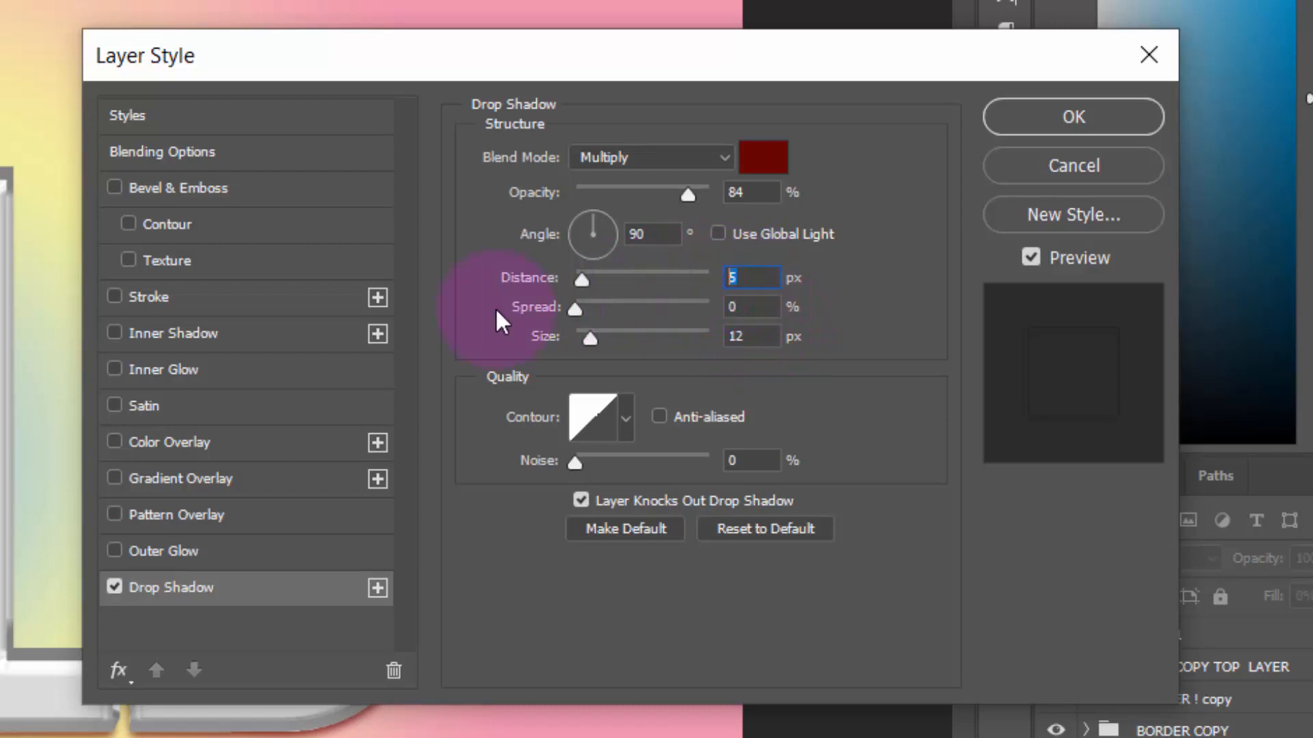
pyautogui.click(1024, 113)
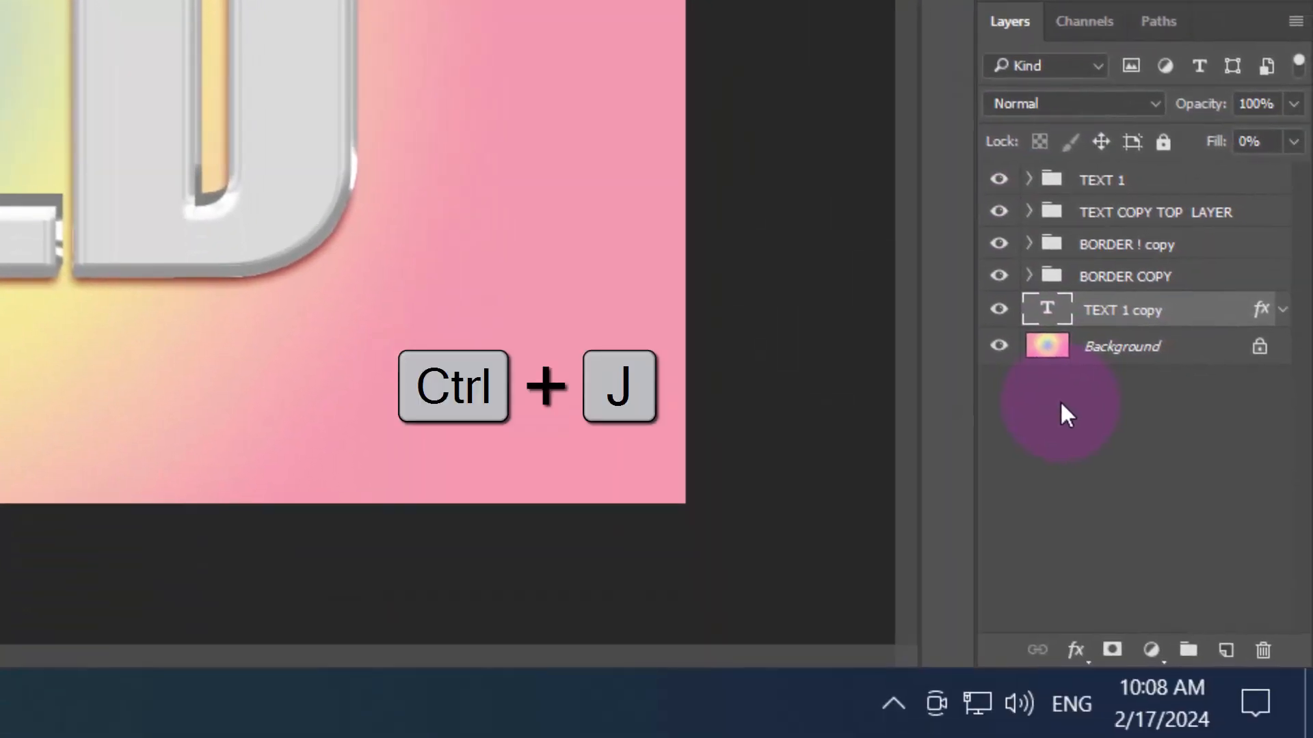
# Duplicate the TEXT 1 copy layer and set the lower layer's drop shadow to opacity 87%, distance 15 px and size 51 px
pyautogui.hotkey('ctrl', 'j')
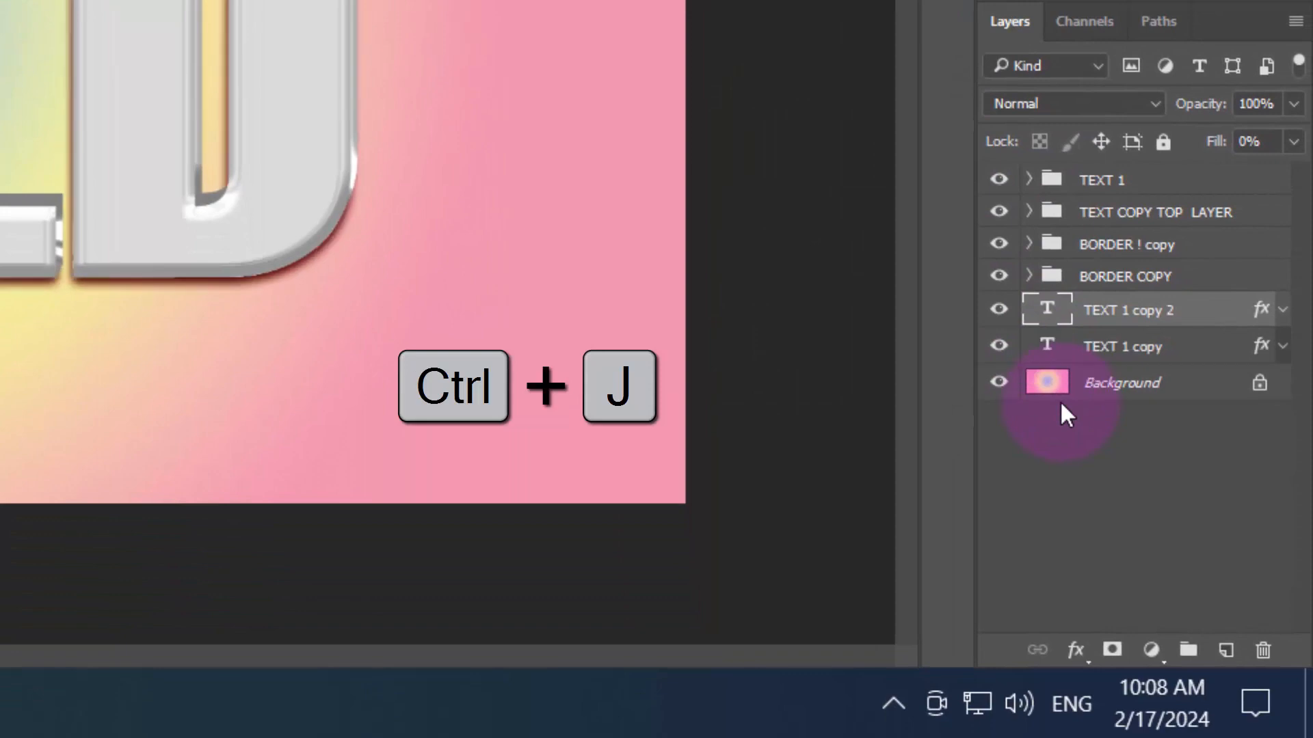
pyautogui.doubleClick(1193, 349)
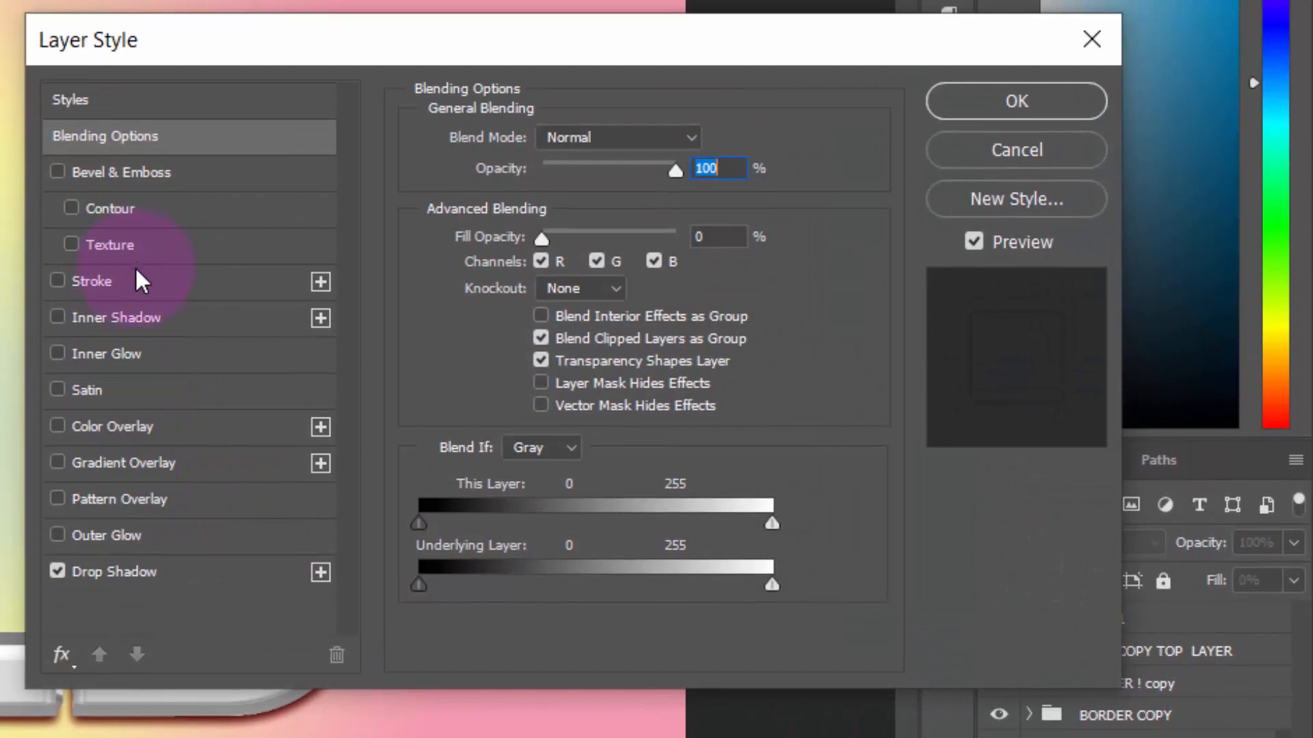
pyautogui.click(188, 571)
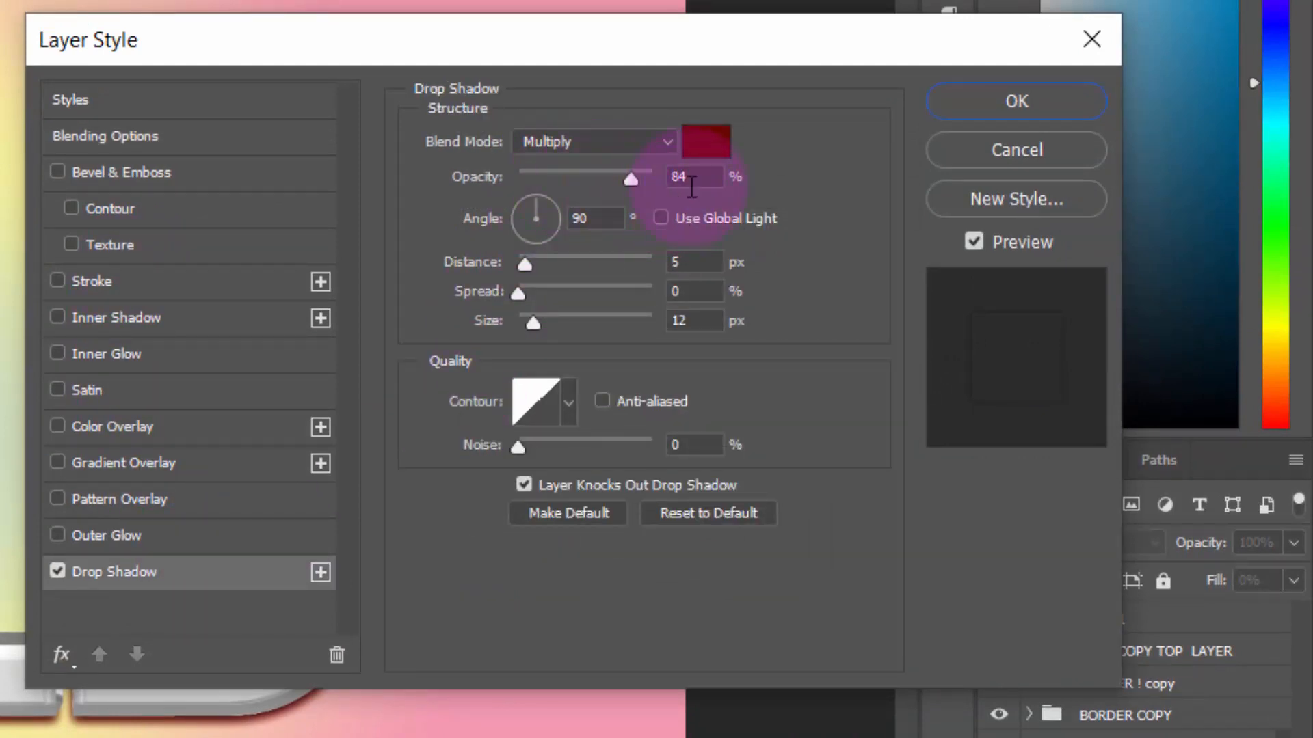
pyautogui.doubleClick(701, 183)
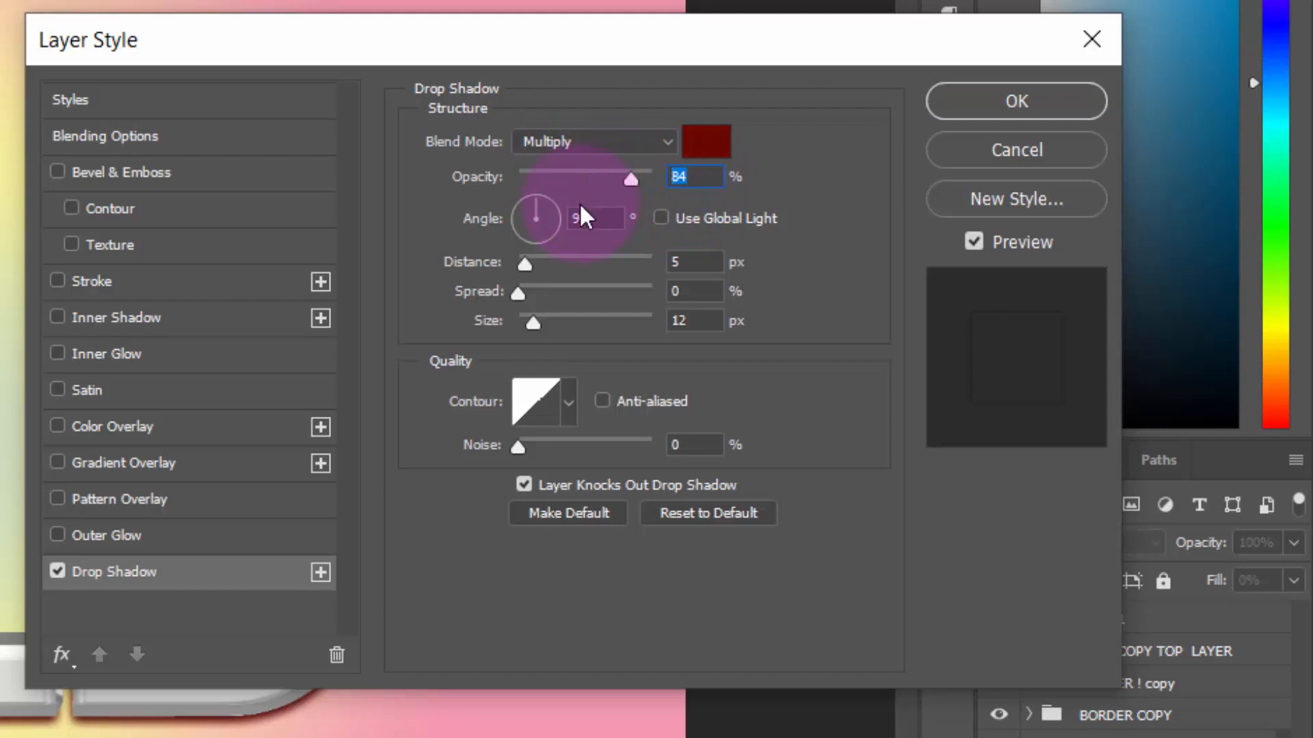
pyautogui.write('87')
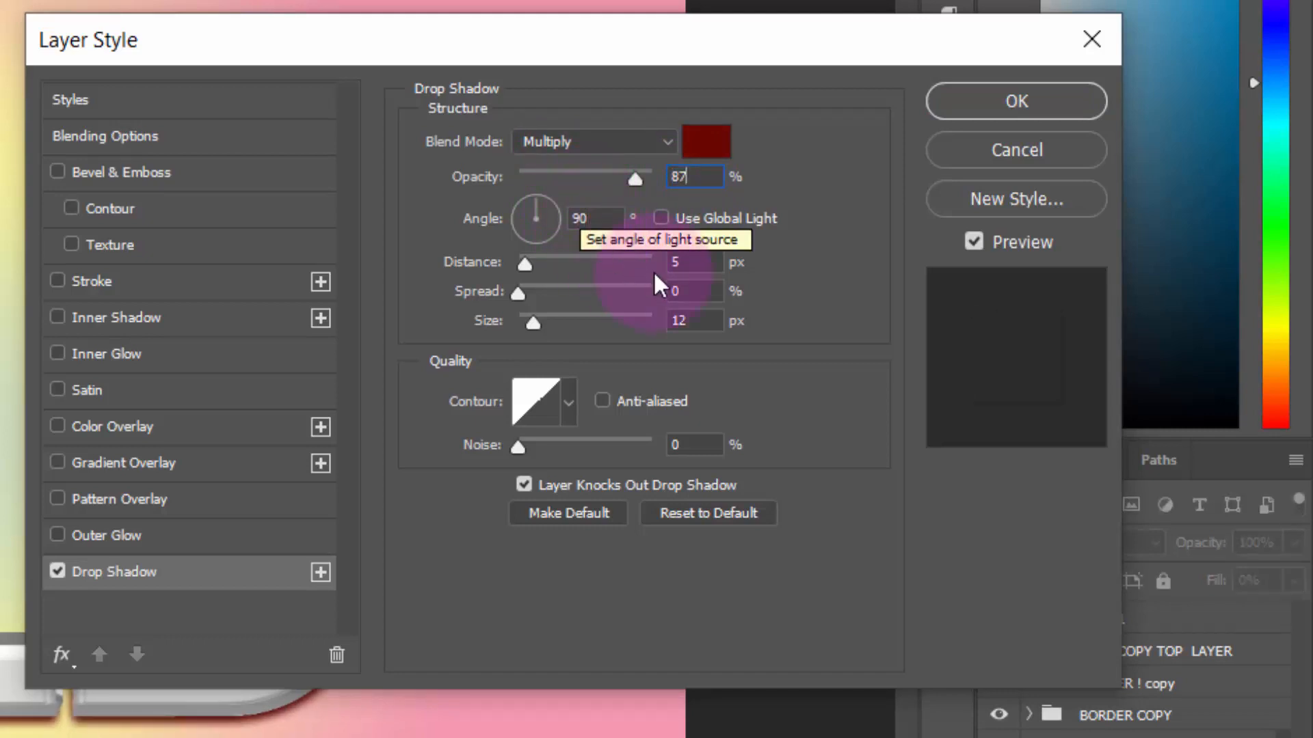
pyautogui.doubleClick(676, 263)
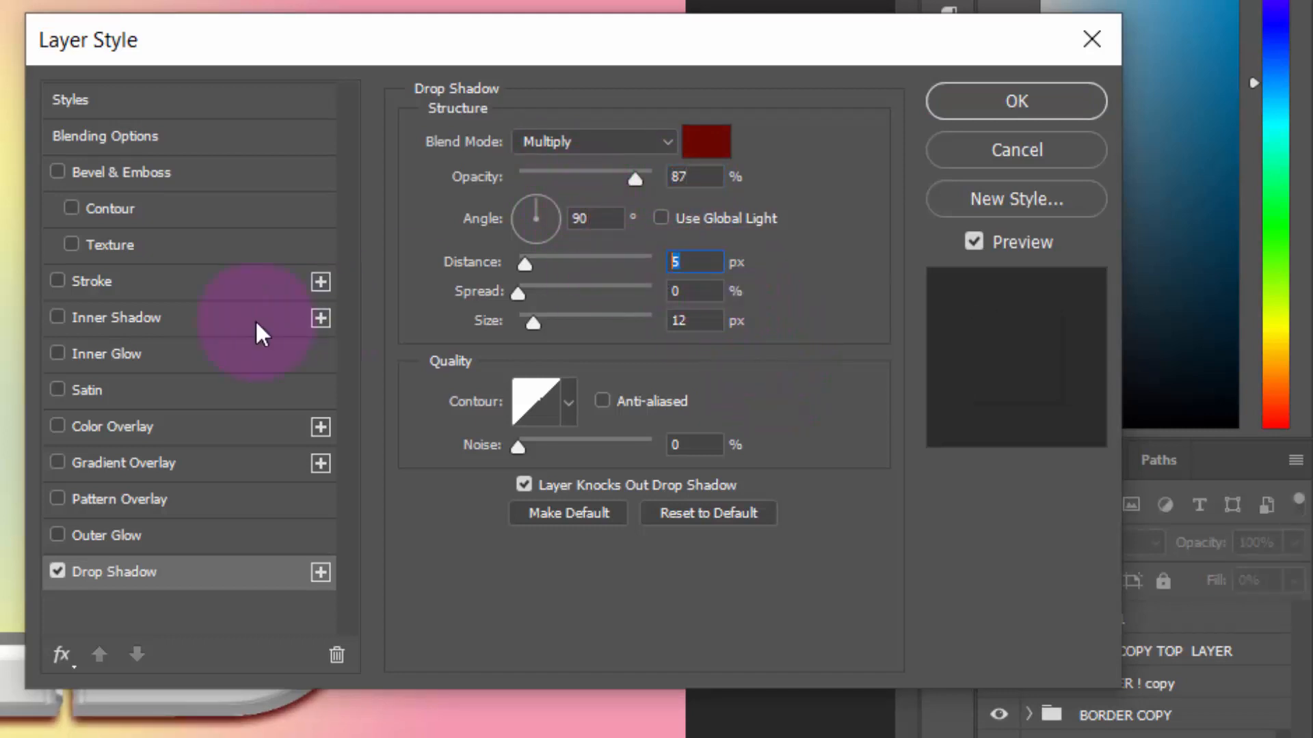
pyautogui.write('15')
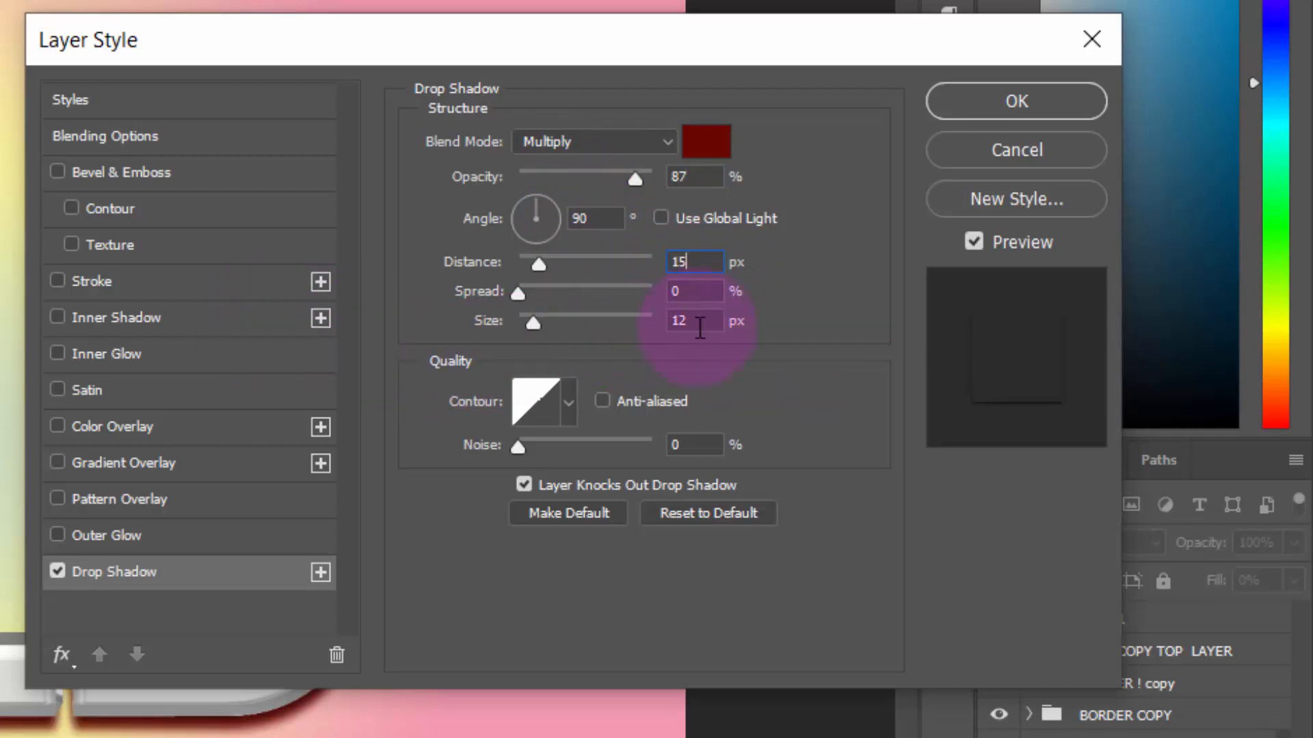
pyautogui.press('Tab')
pyautogui.press('Tab')
pyautogui.write('51')
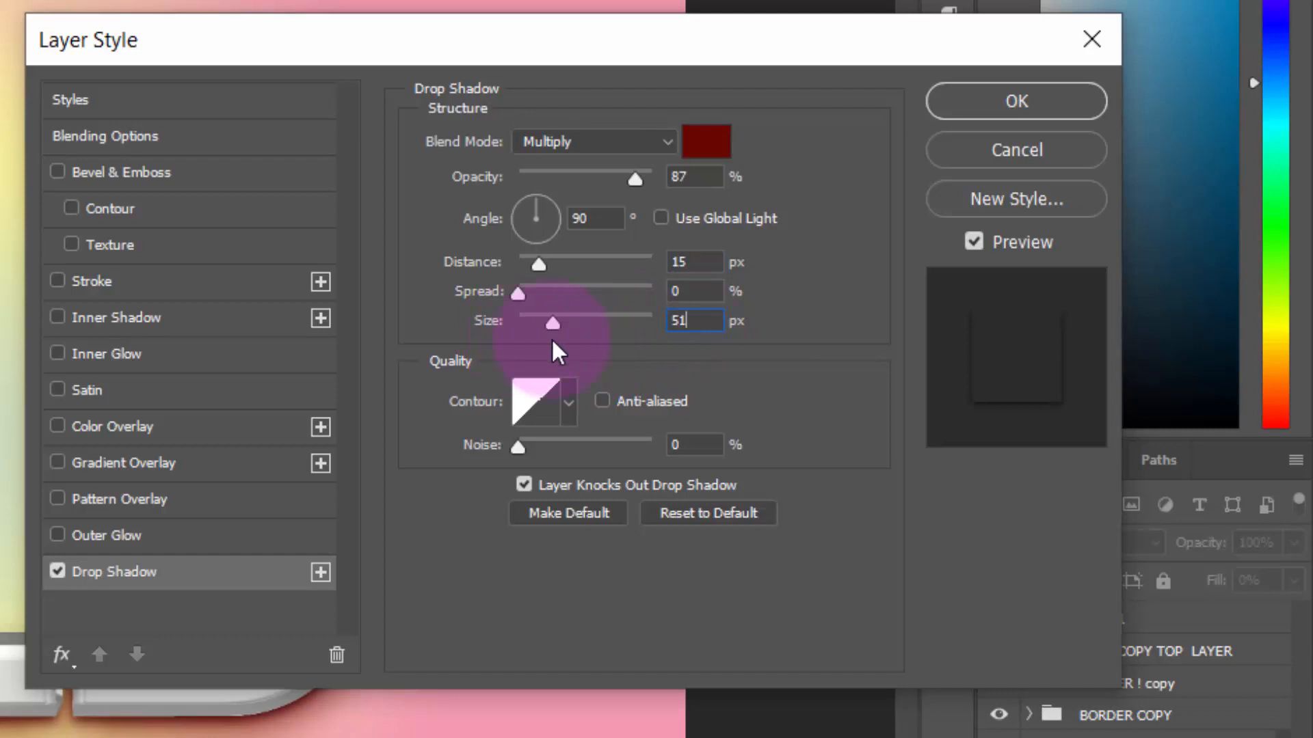
pyautogui.click(1050, 114)
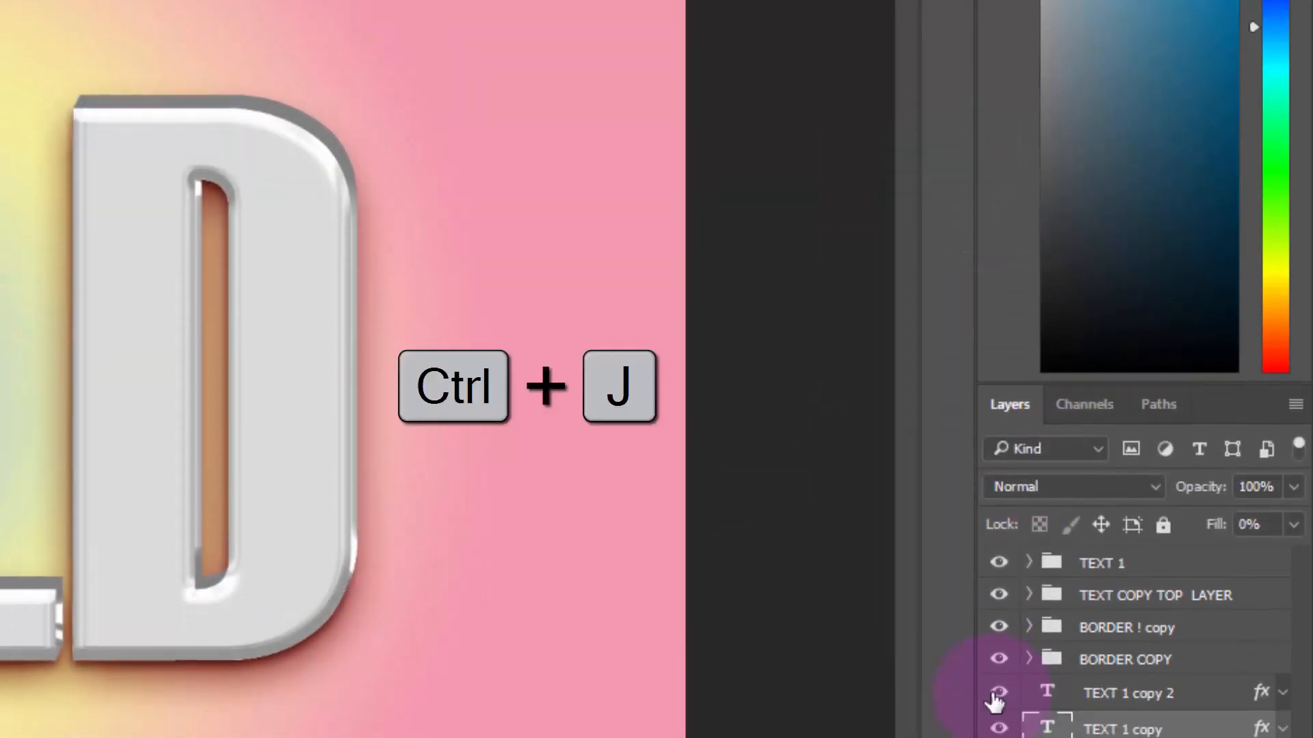
# Duplicate TEXT 1 copy again and set the lowest text layer's drop shadow to opacity 41%, distance 24 px and size 70 px
pyautogui.hotkey('ctrl', 'j')
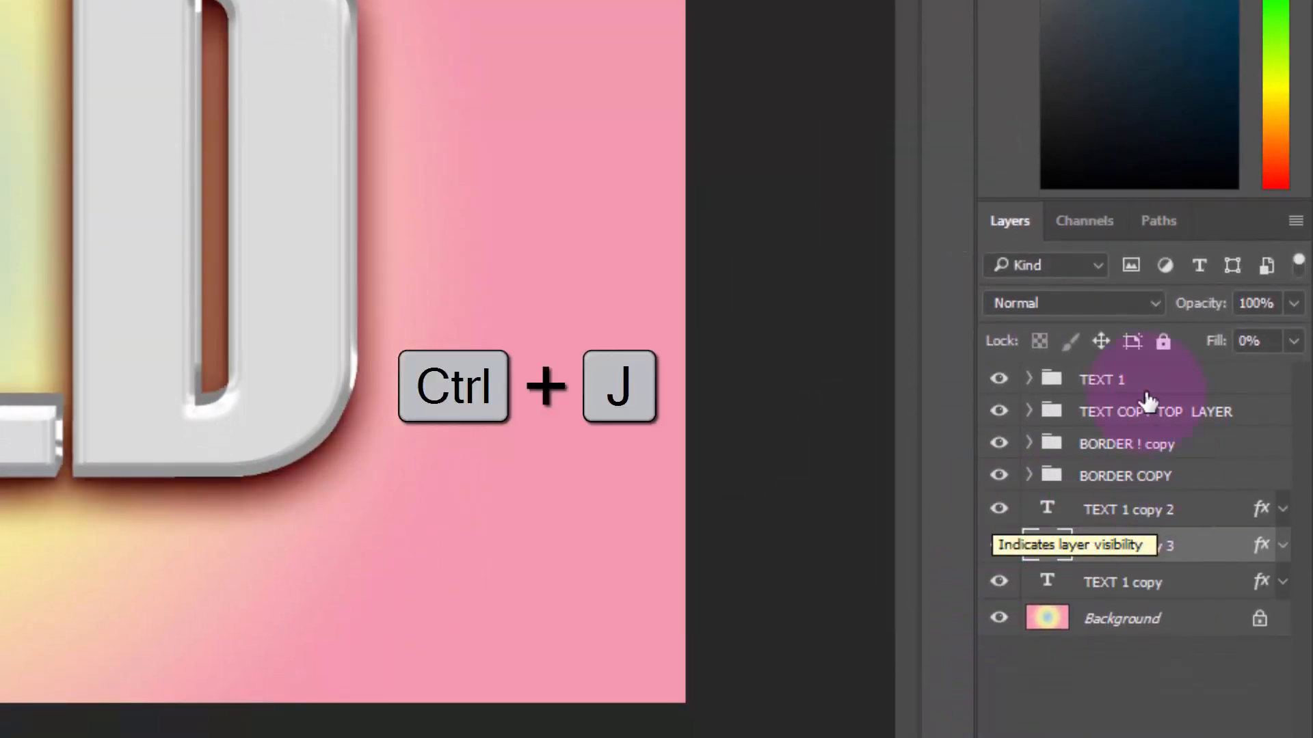
pyautogui.click(1204, 593)
pyautogui.doubleClick(1203, 593)
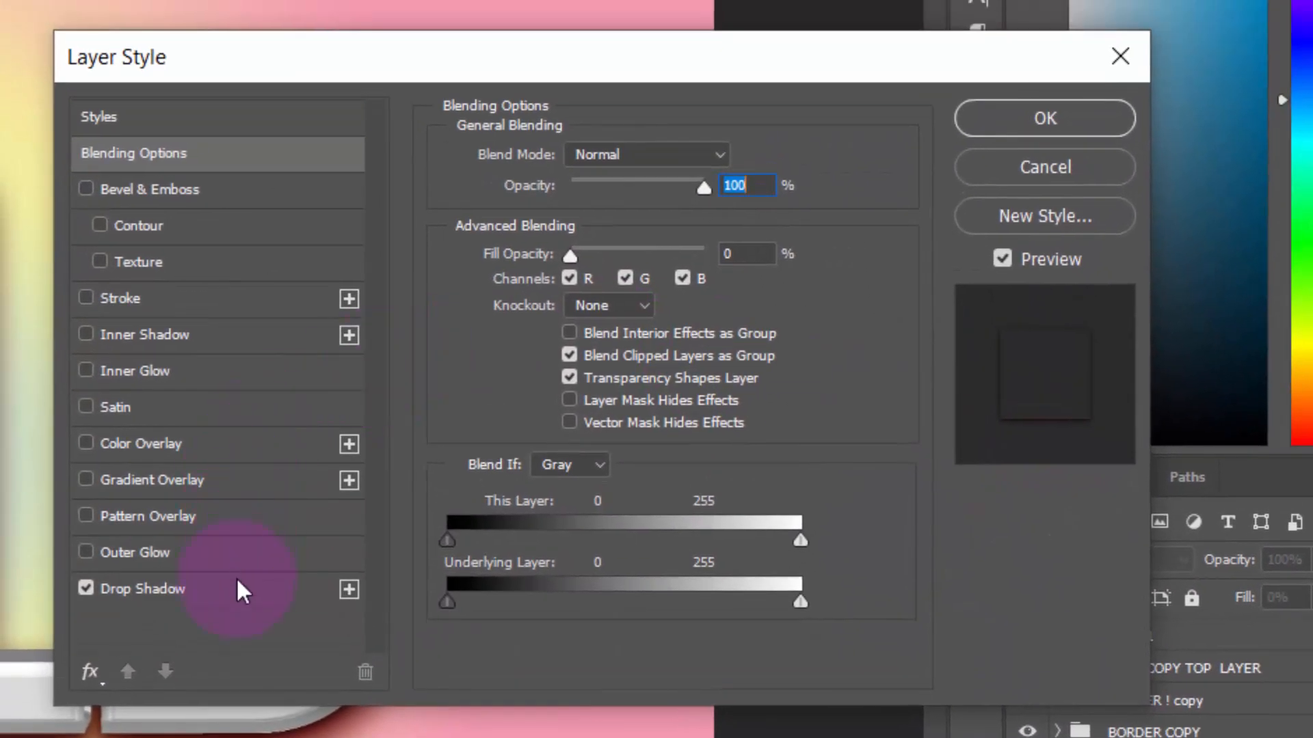
pyautogui.click(238, 581)
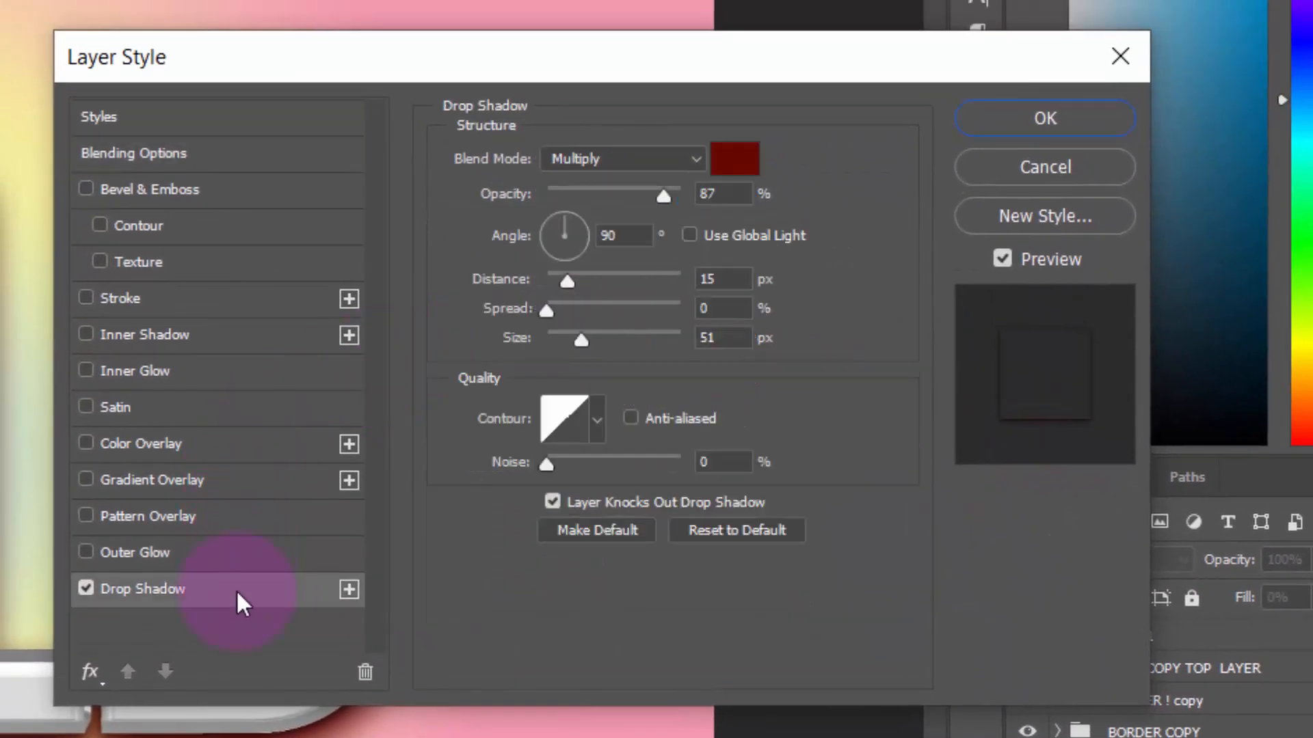
pyautogui.click(754, 179)
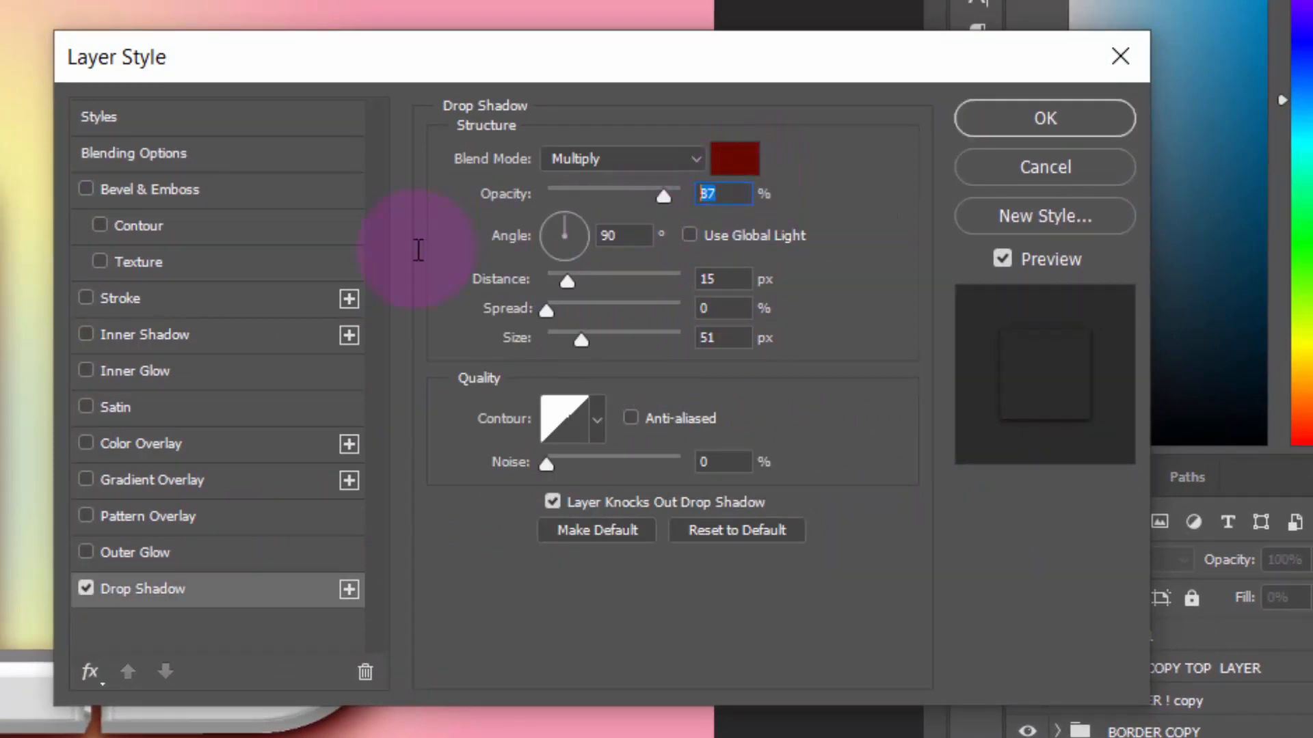
pyautogui.write('41')
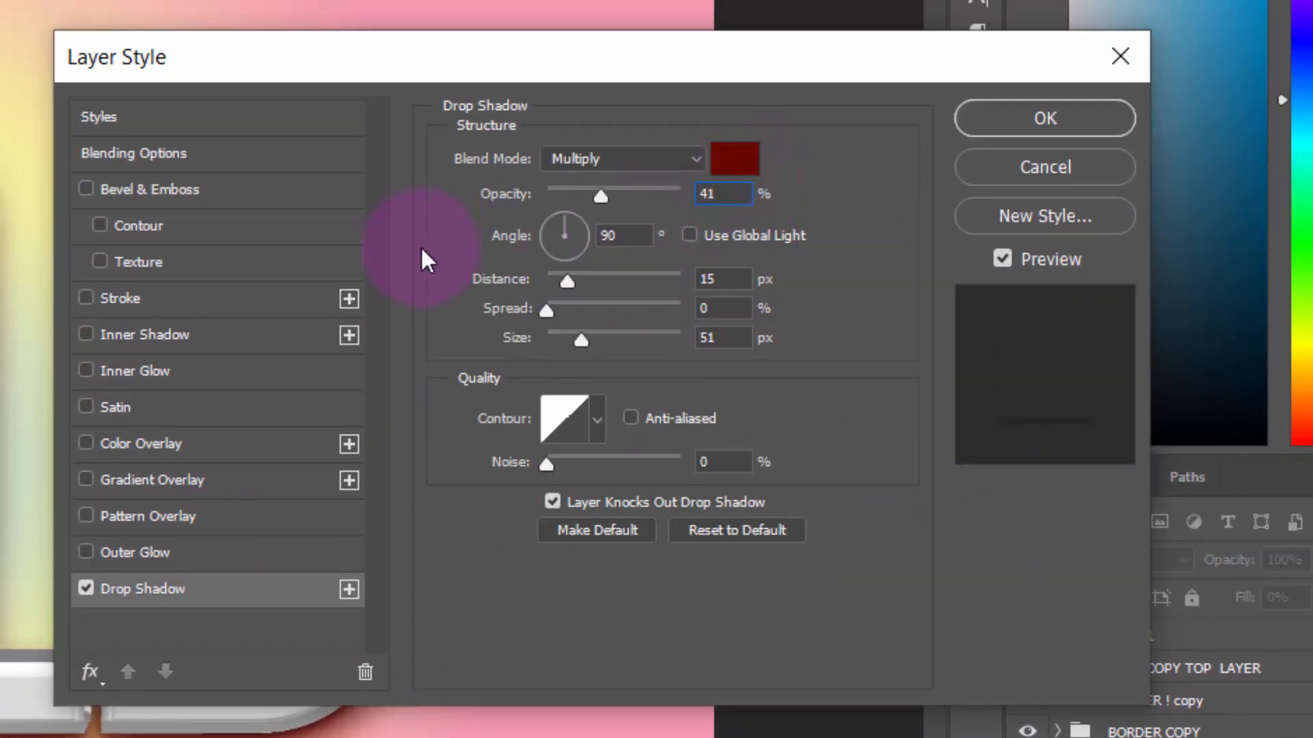
pyautogui.click(723, 280)
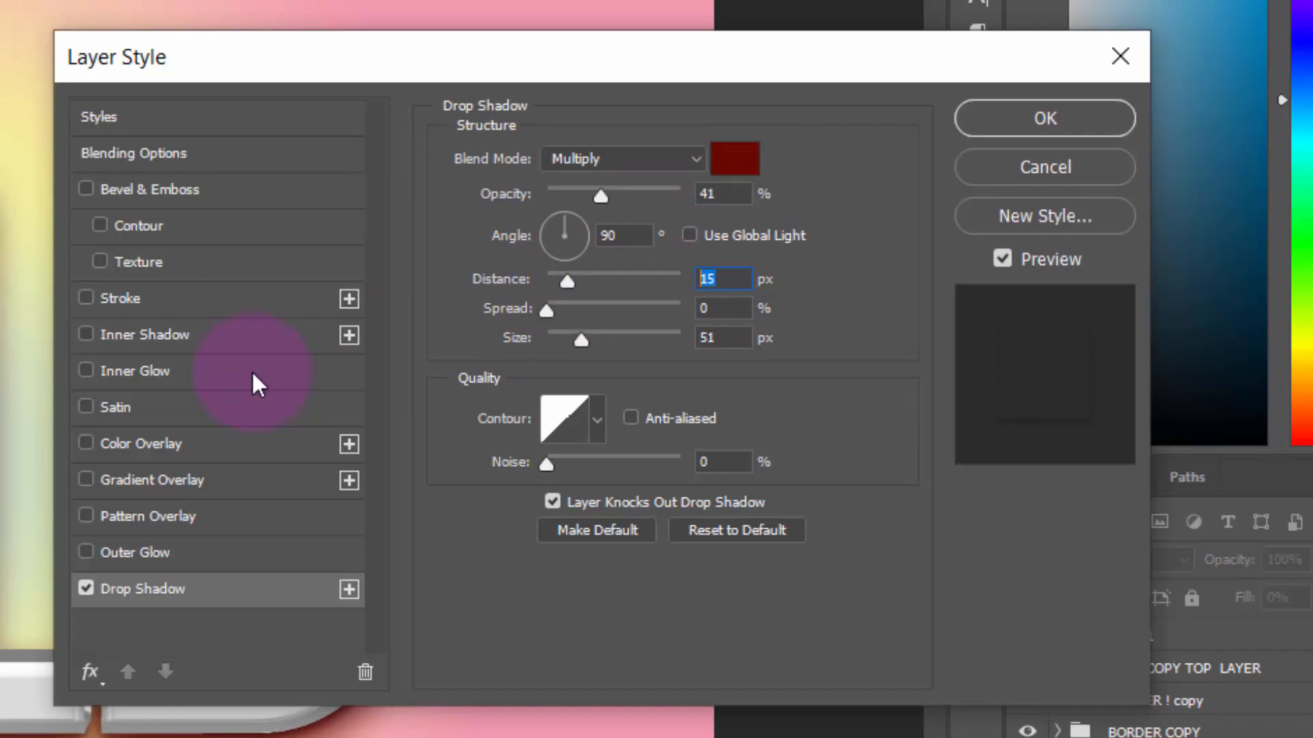
pyautogui.write('24')
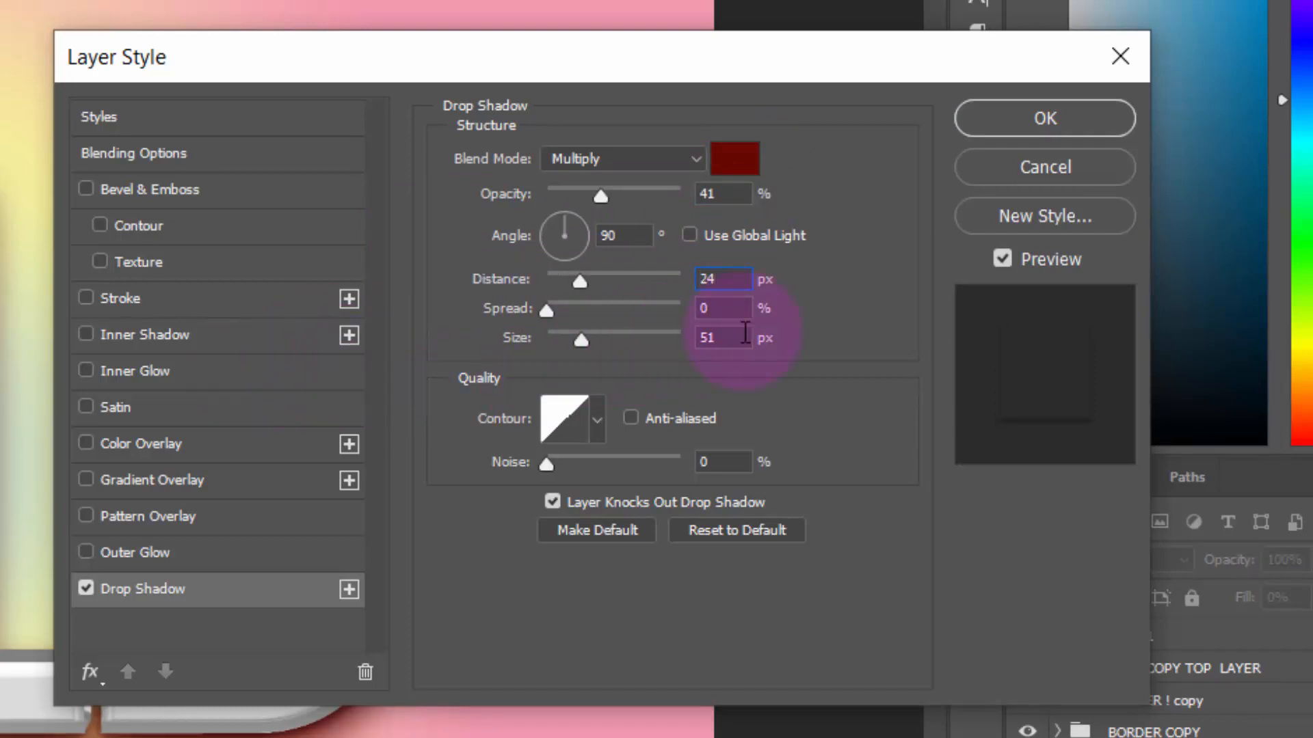
pyautogui.click(745, 337)
pyautogui.write('70')
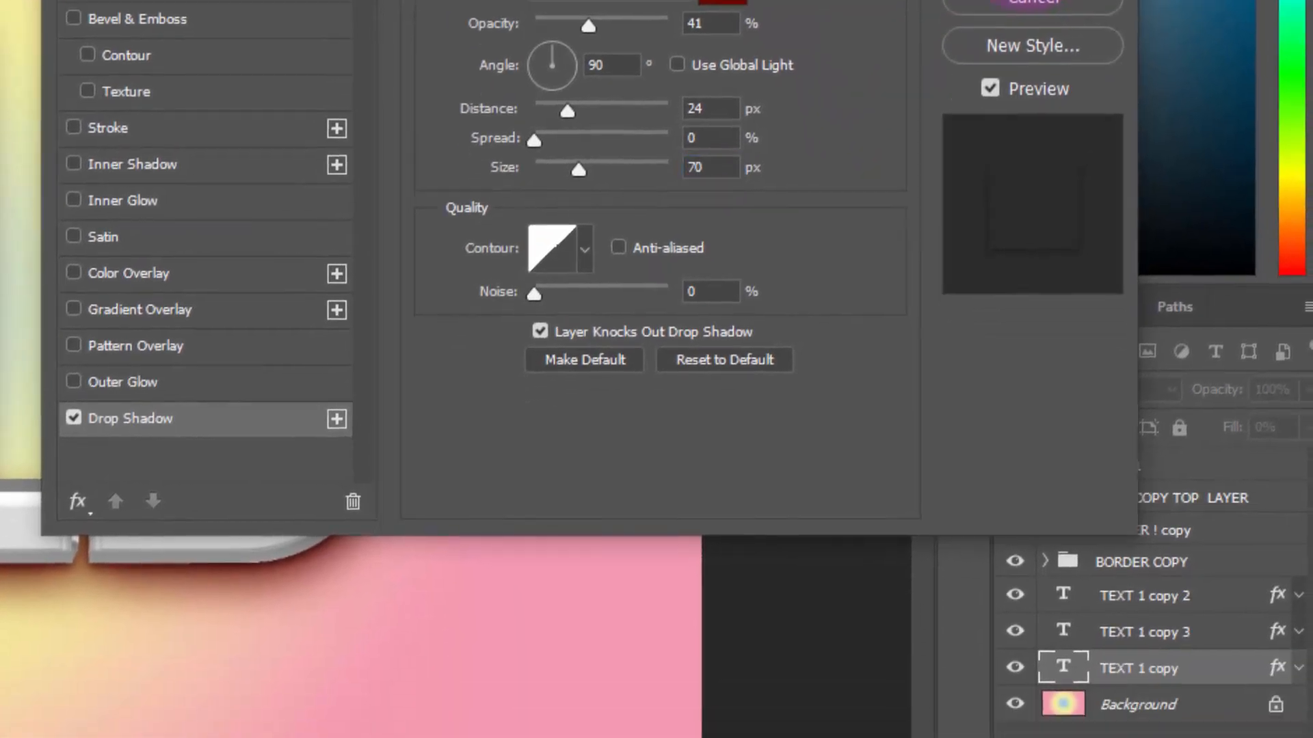
pyautogui.click(1044, 118)
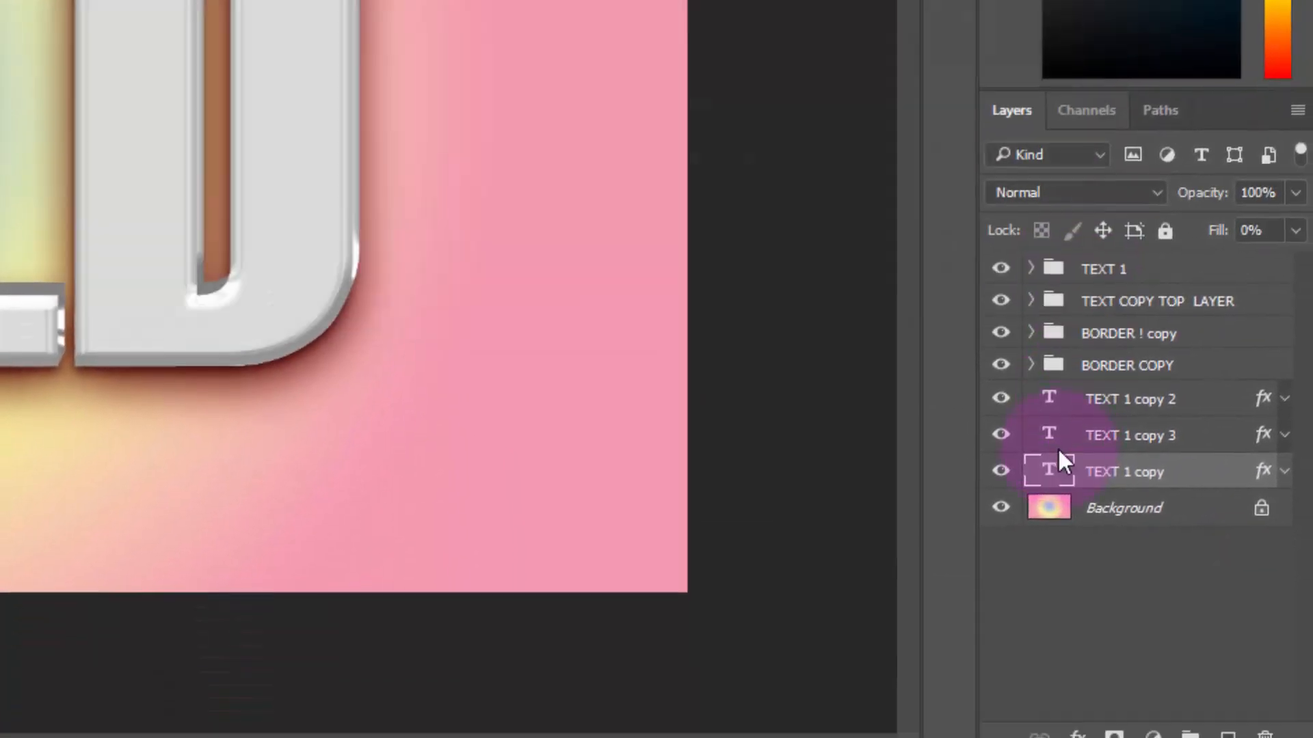
# Duplicate the TEXT 1 copy layer and set the lowest text layer's drop shadow to distance 57 px and size 73 px
pyautogui.hotkey('ctrl', 'j')
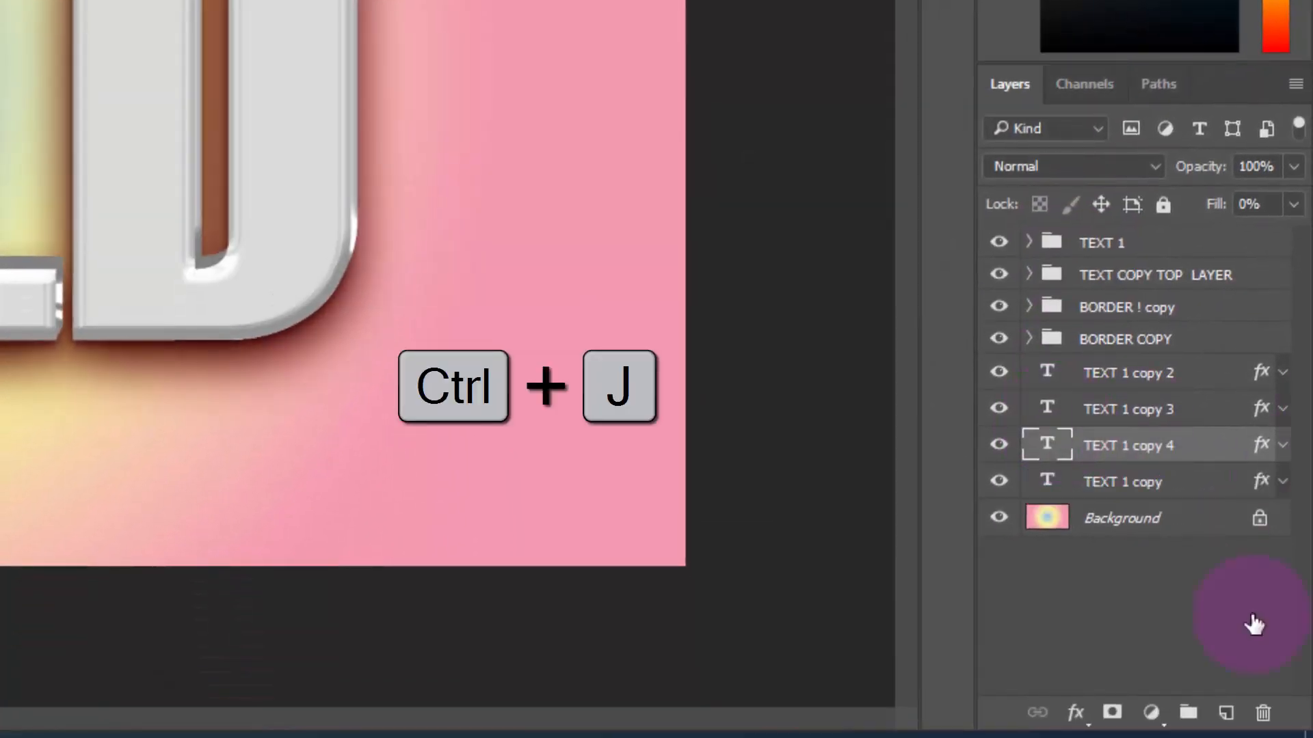
pyautogui.click(1210, 498)
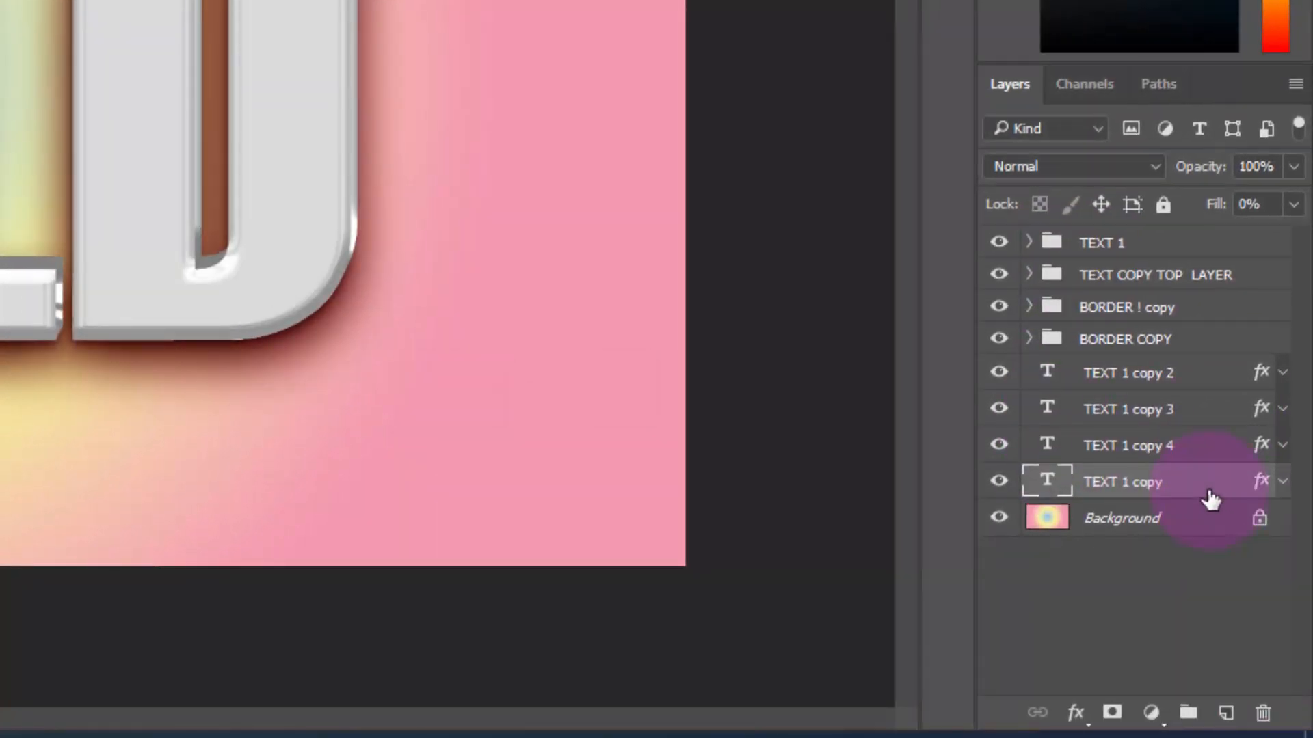
pyautogui.doubleClick(1210, 498)
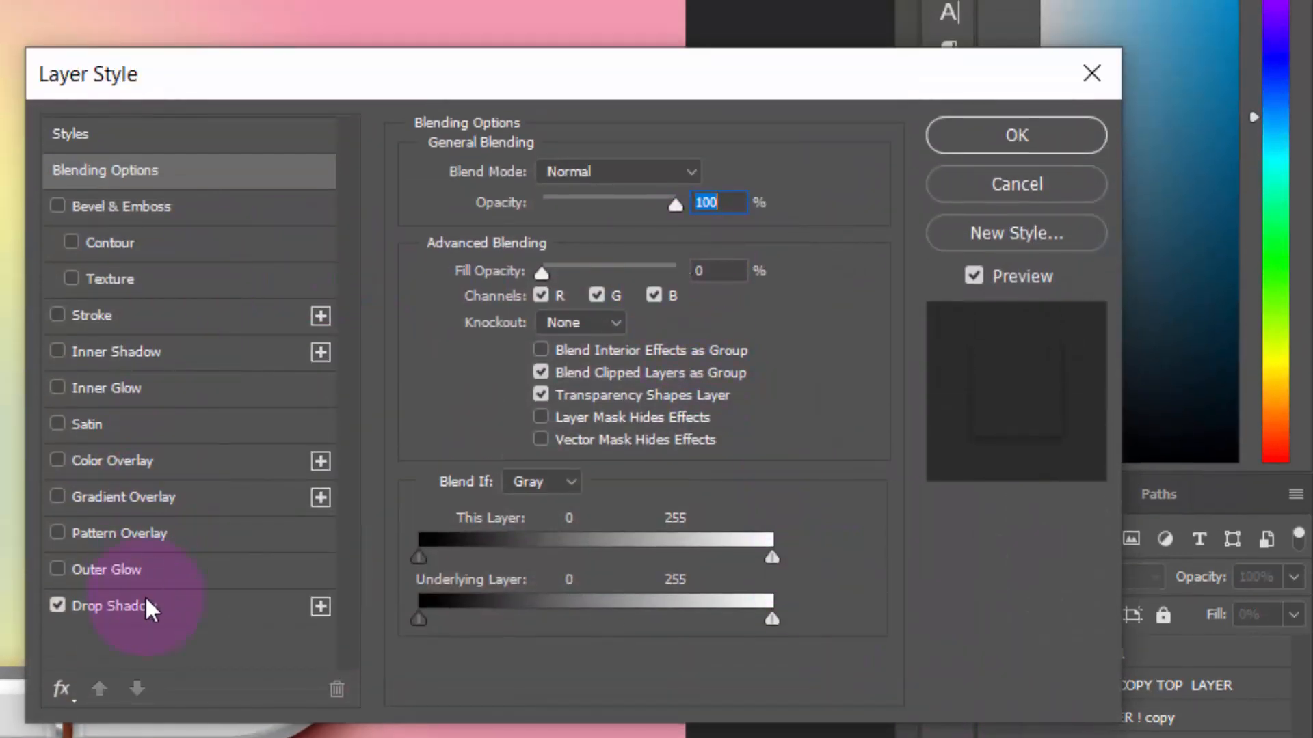
pyautogui.click(150, 615)
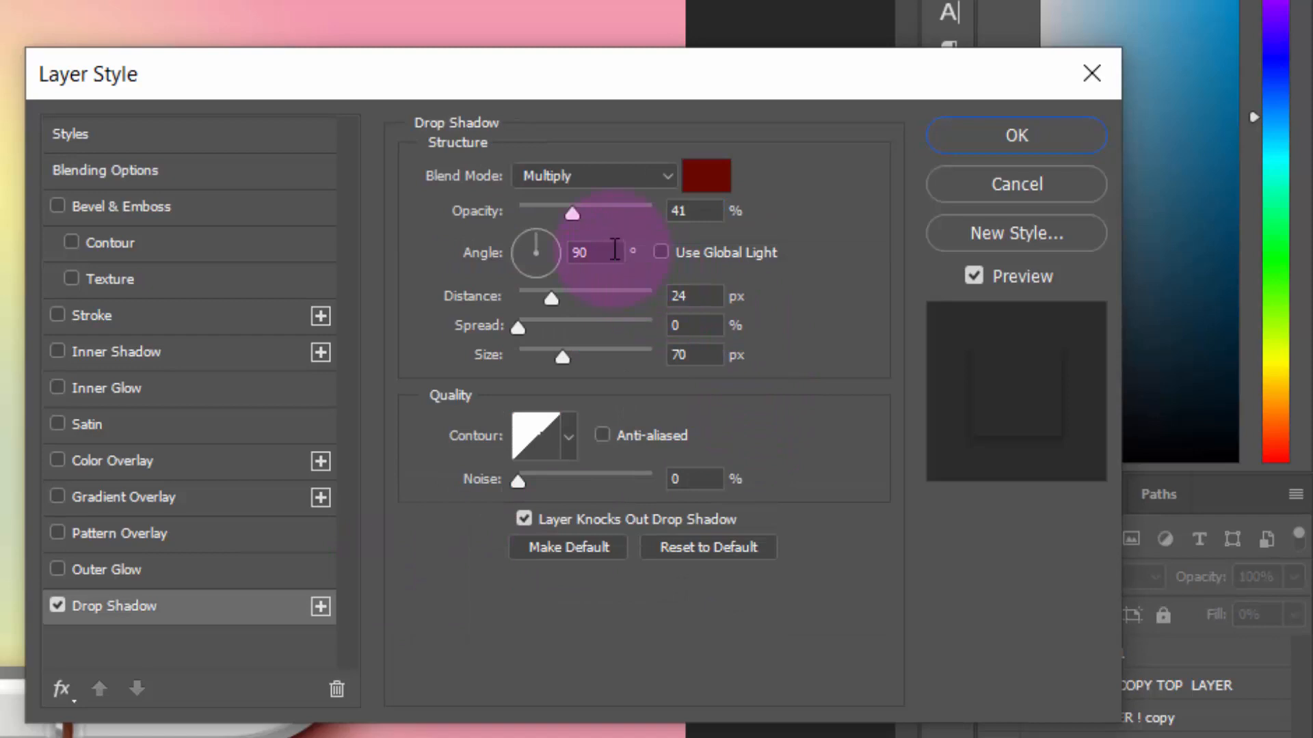
pyautogui.click(697, 296)
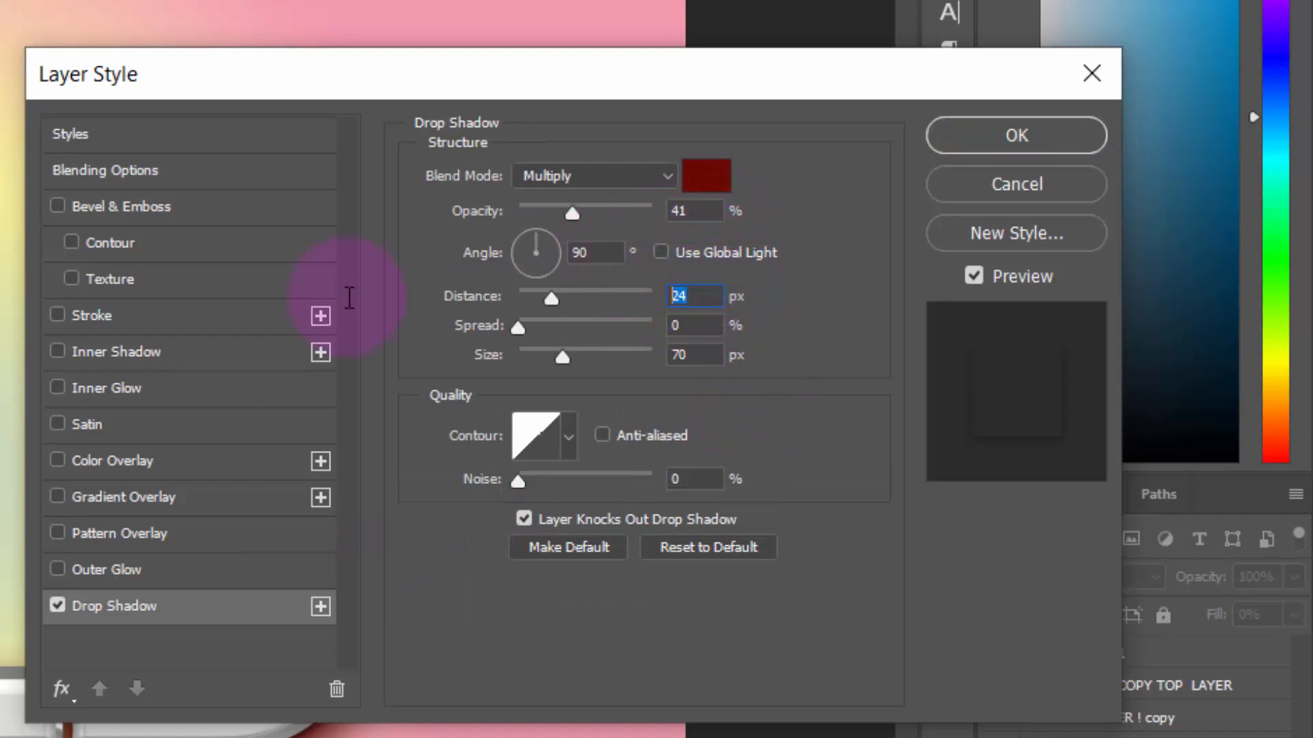
pyautogui.write('57')
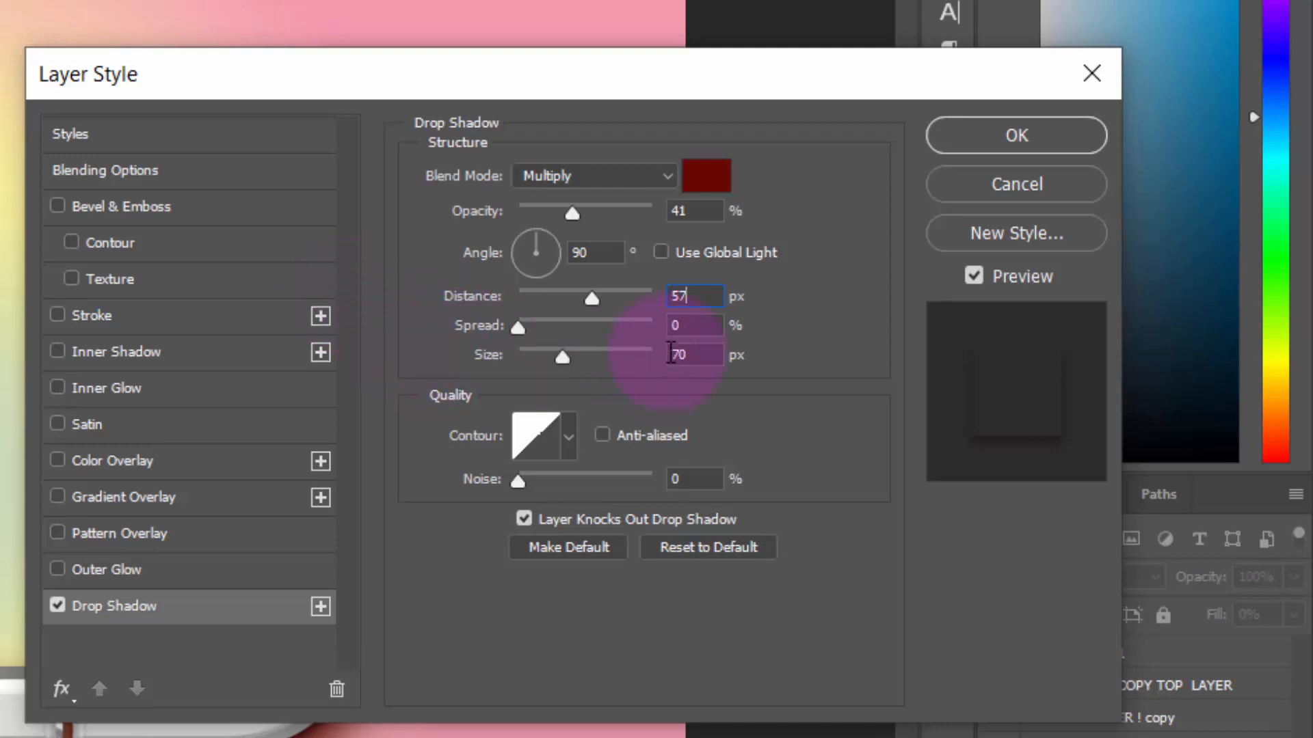
pyautogui.click(690, 355)
pyautogui.write('73')
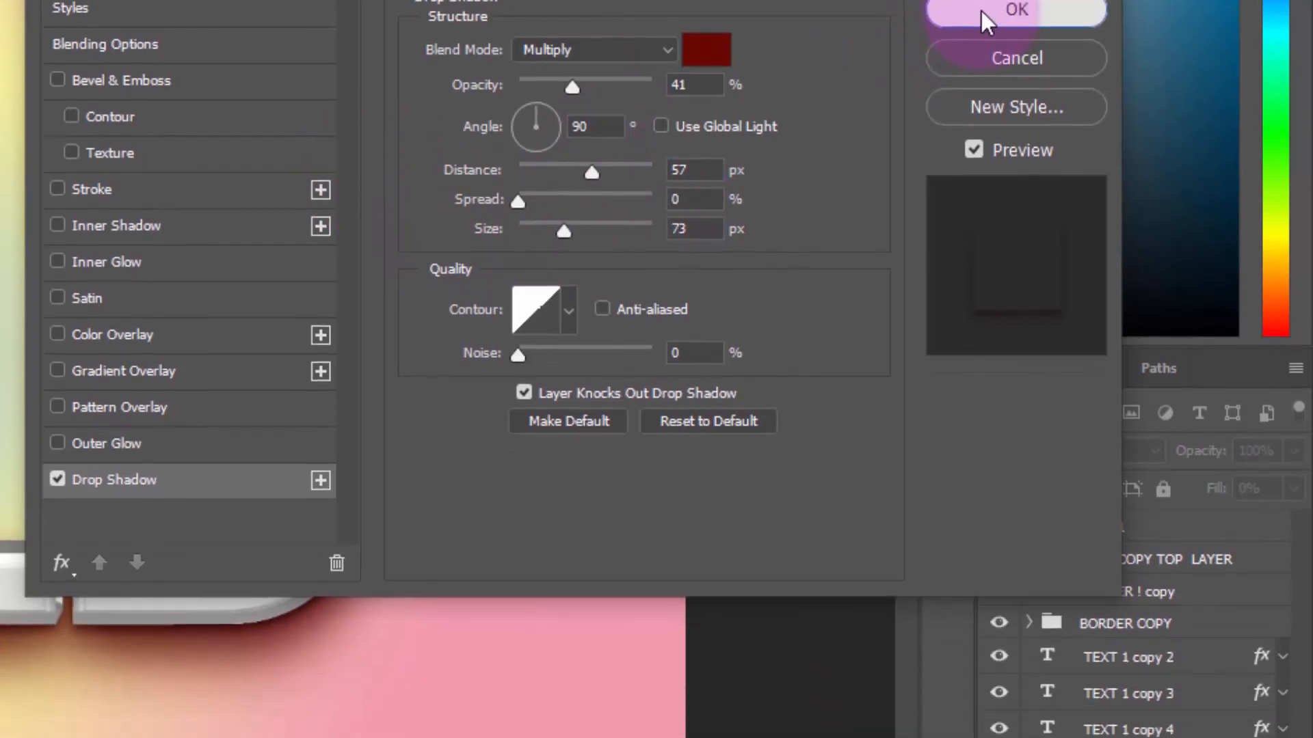
pyautogui.click(978, 135)
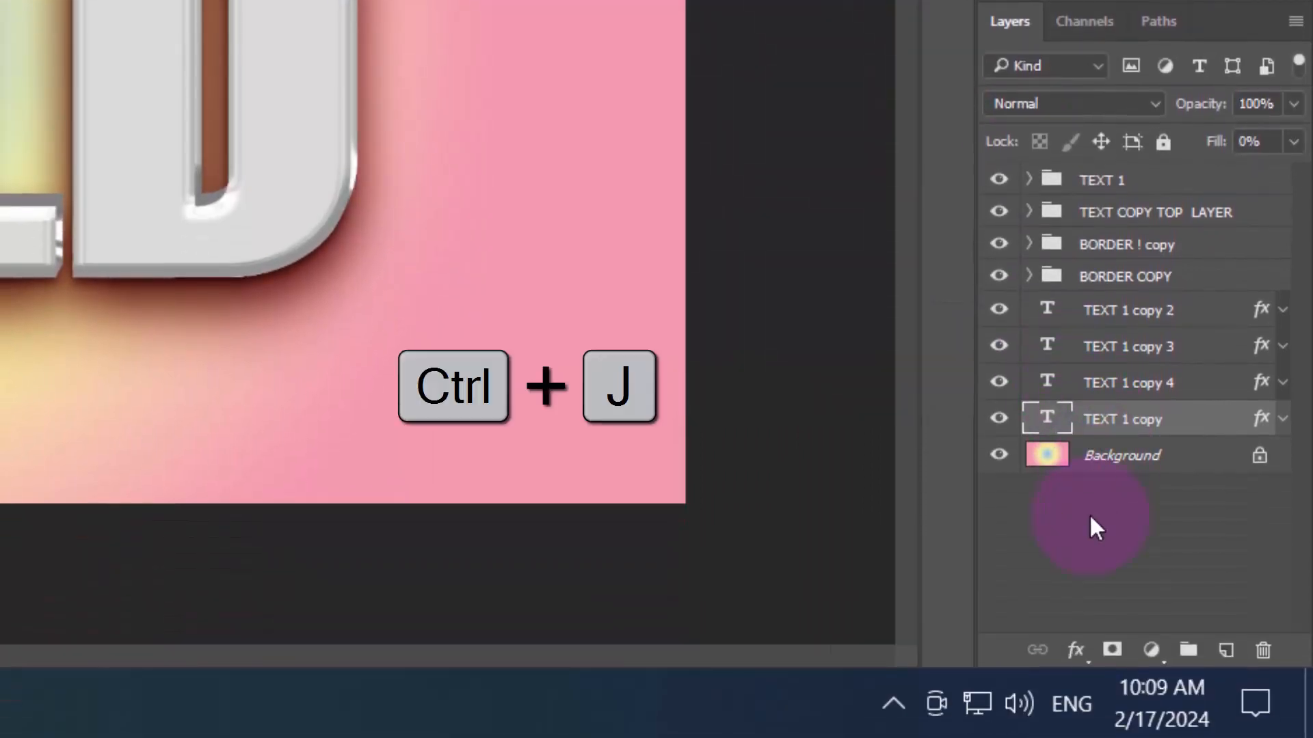
# Duplicate TEXT 1 copy once more and set the lowest text layer's drop shadow to opacity 55%, distance 95 px and size 92 px
pyautogui.hotkey('ctrl', 'j')
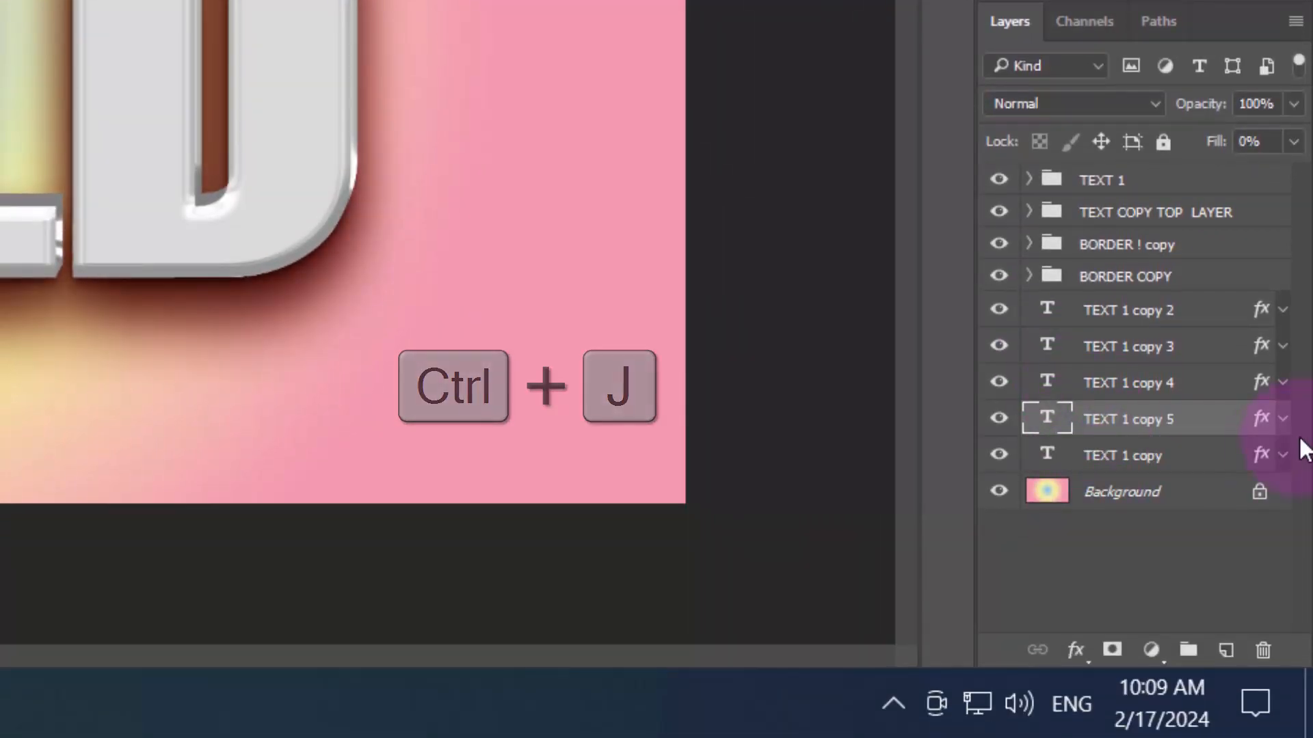
pyautogui.click(1233, 470)
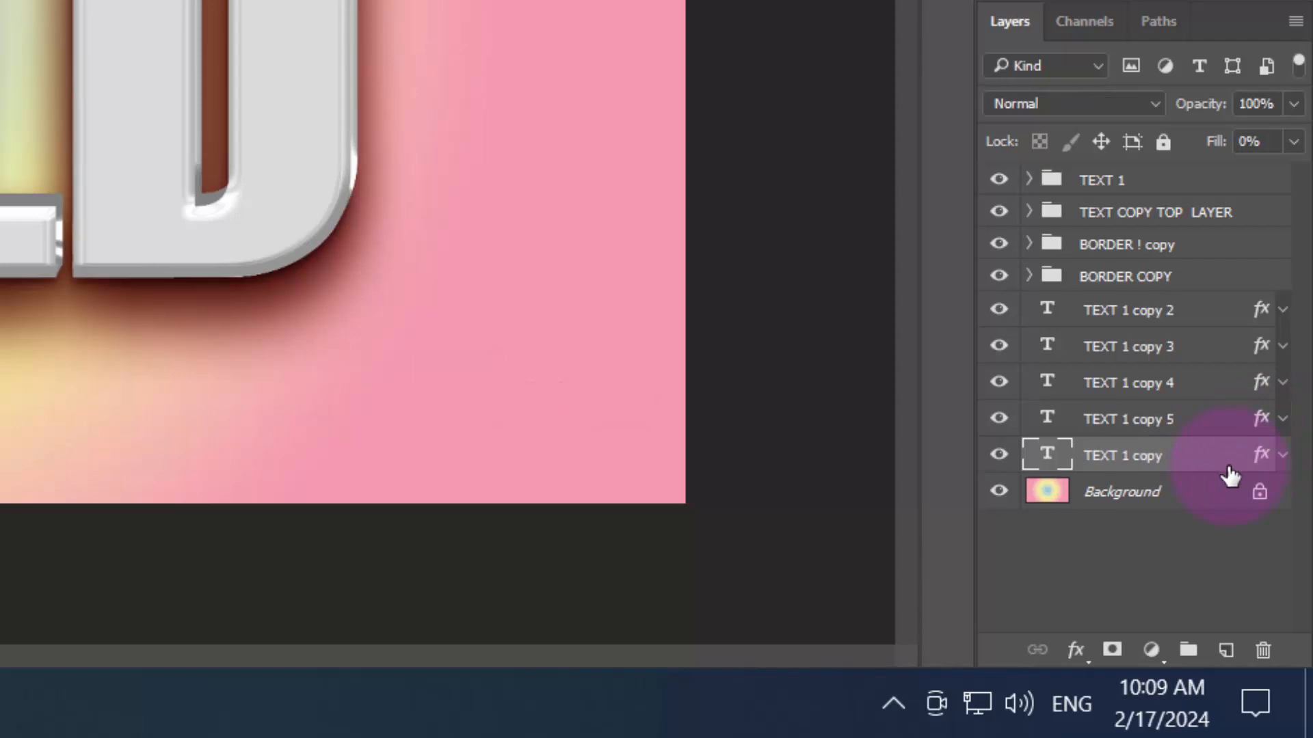
pyautogui.doubleClick(1228, 471)
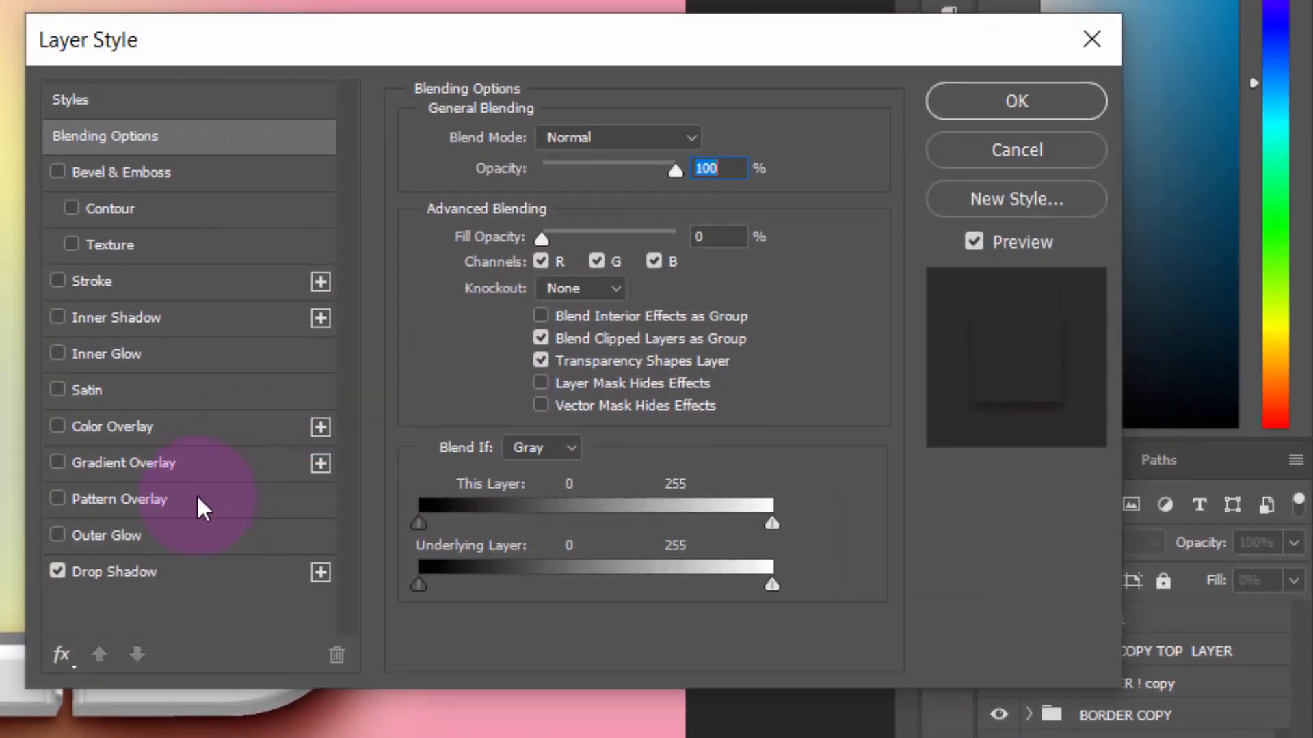
pyautogui.click(185, 571)
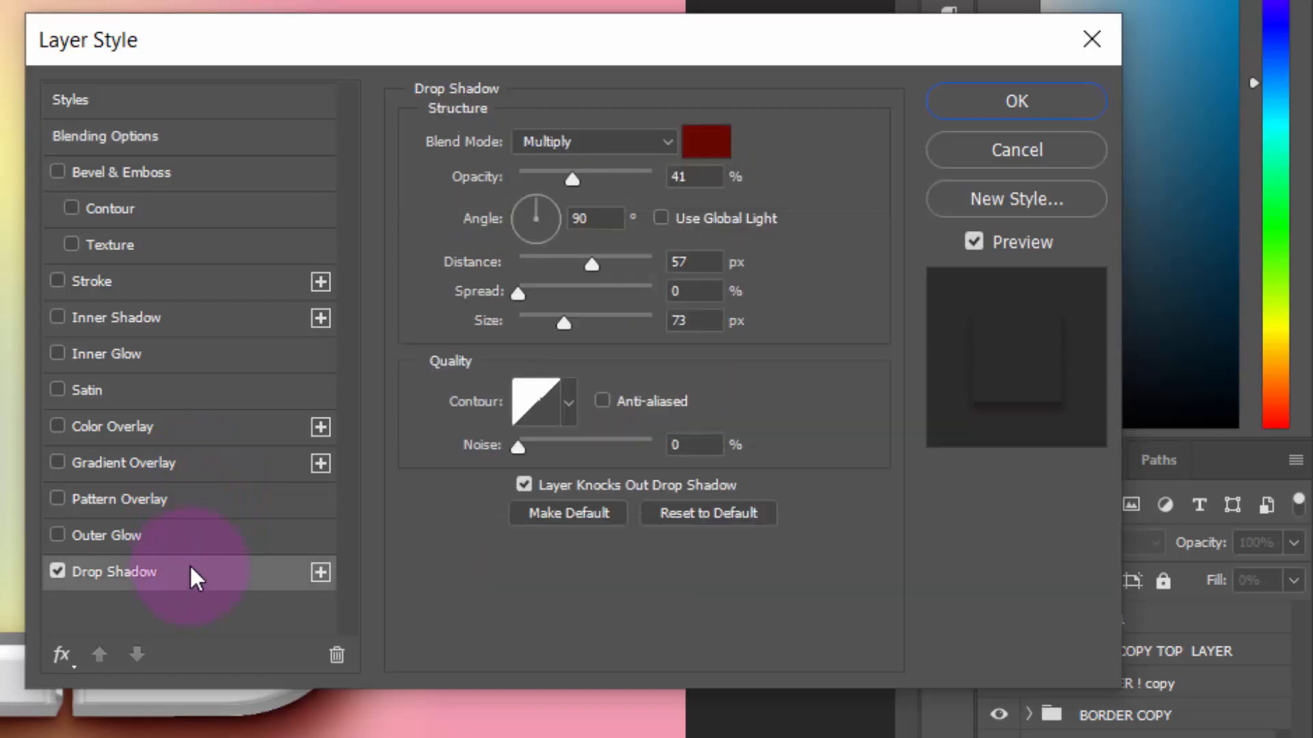
pyautogui.click(573, 180)
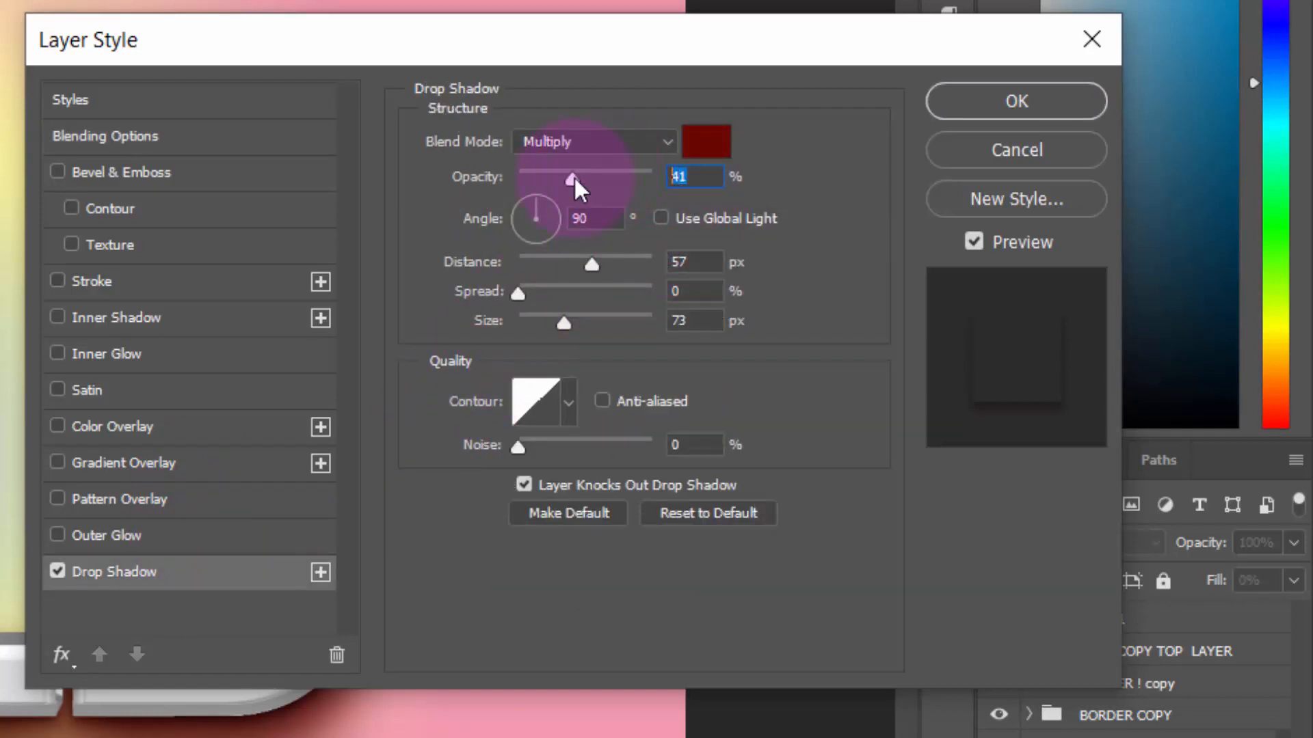
pyautogui.write('55')
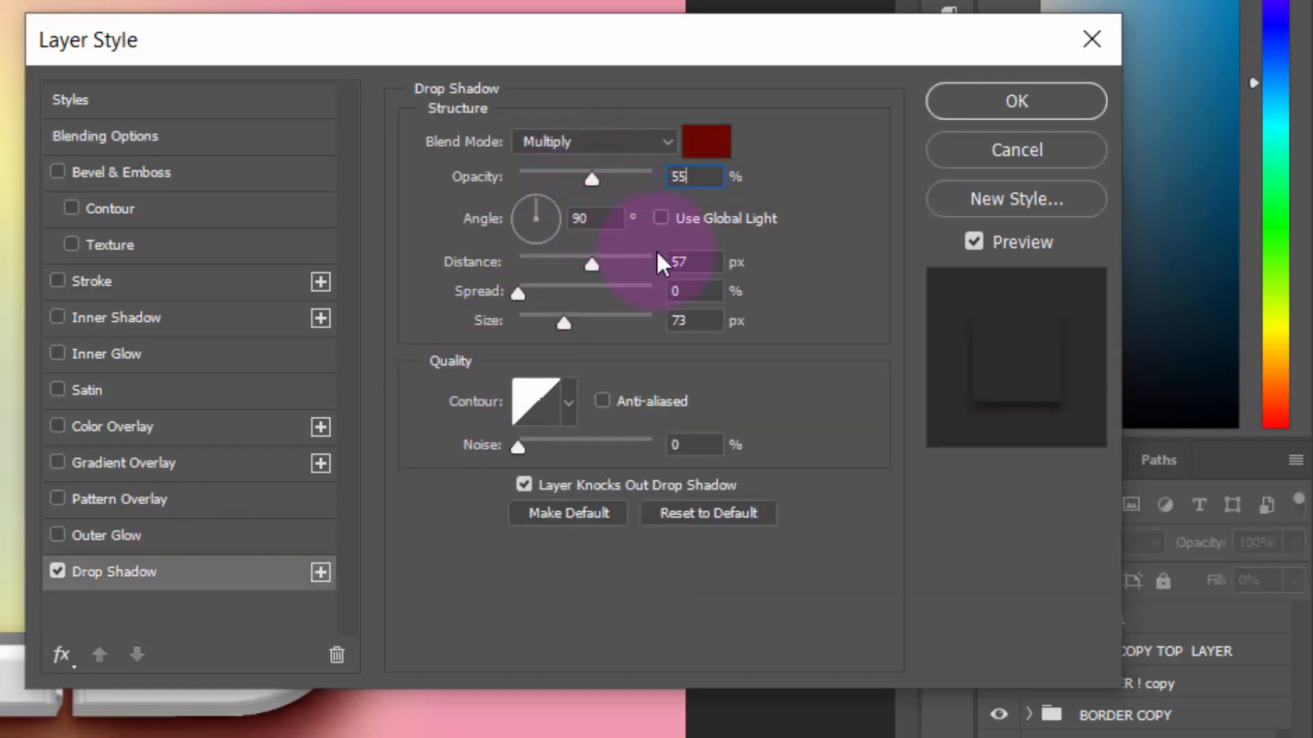
pyautogui.doubleClick(694, 262)
pyautogui.write('95')
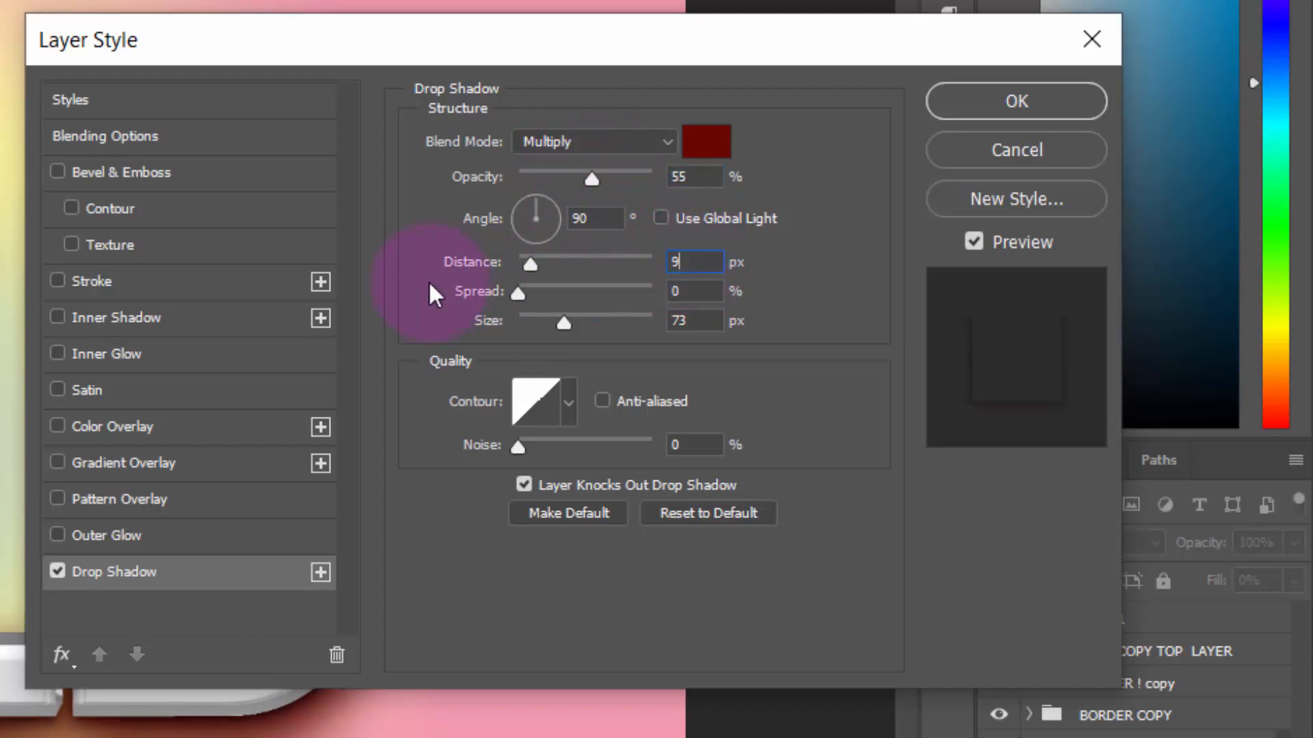
pyautogui.doubleClick(676, 320)
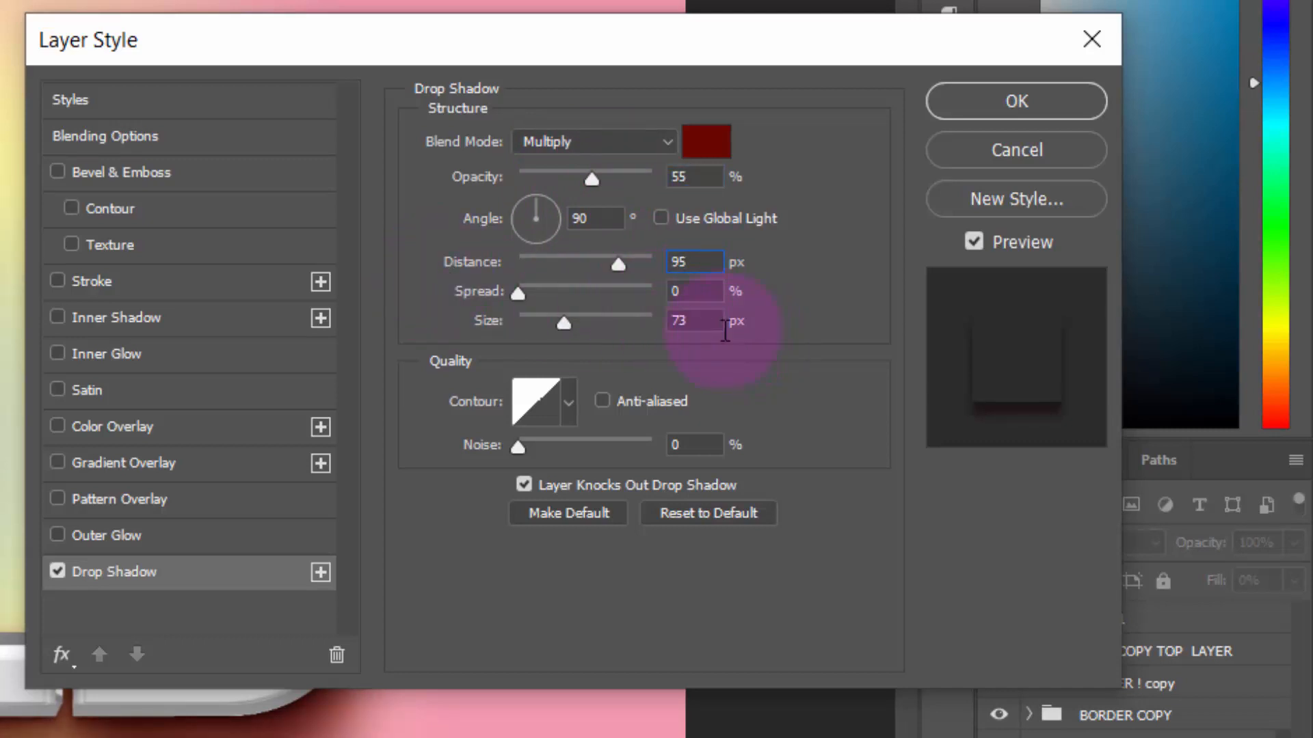
pyautogui.write('92')
pyautogui.click(1076, 101)
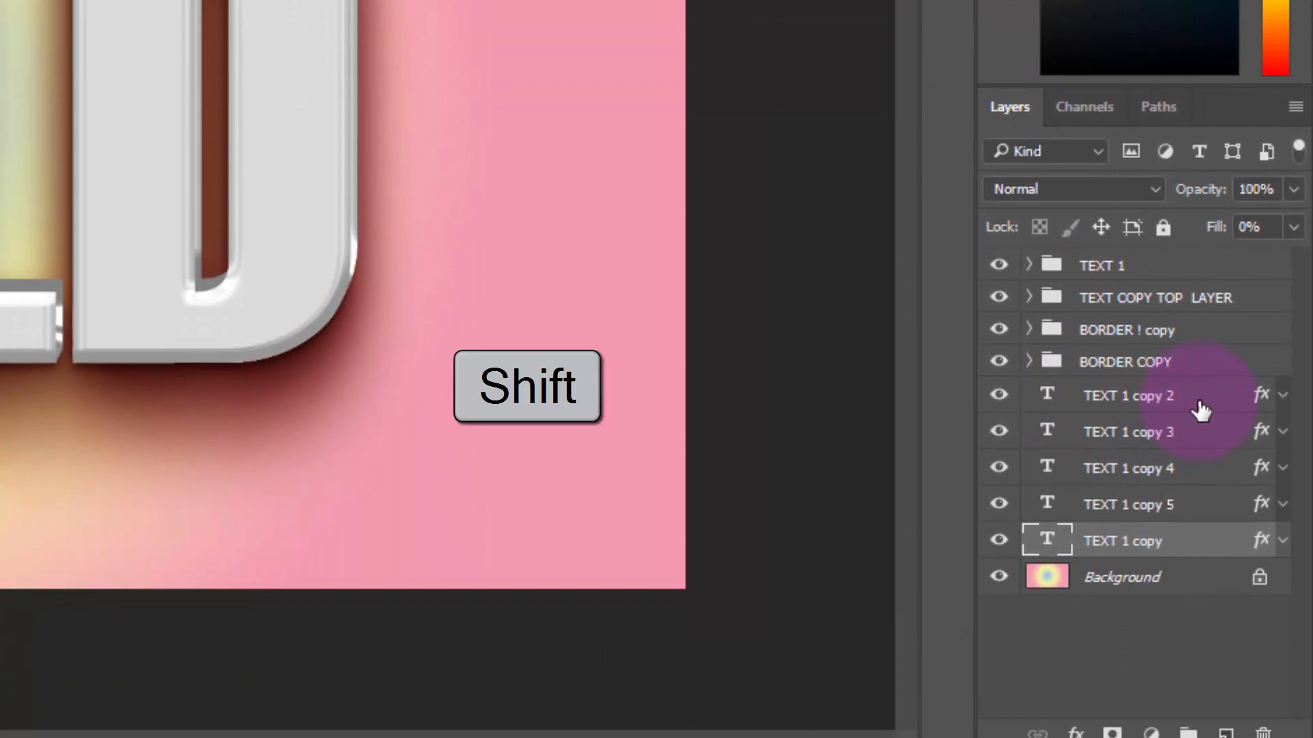
# Group the five TEXT 1 copy shadow layers above the Background and name the group SHADOW
pyautogui.keyDown('shift'); pyautogui.click(1202, 410); pyautogui.keyUp('shift')
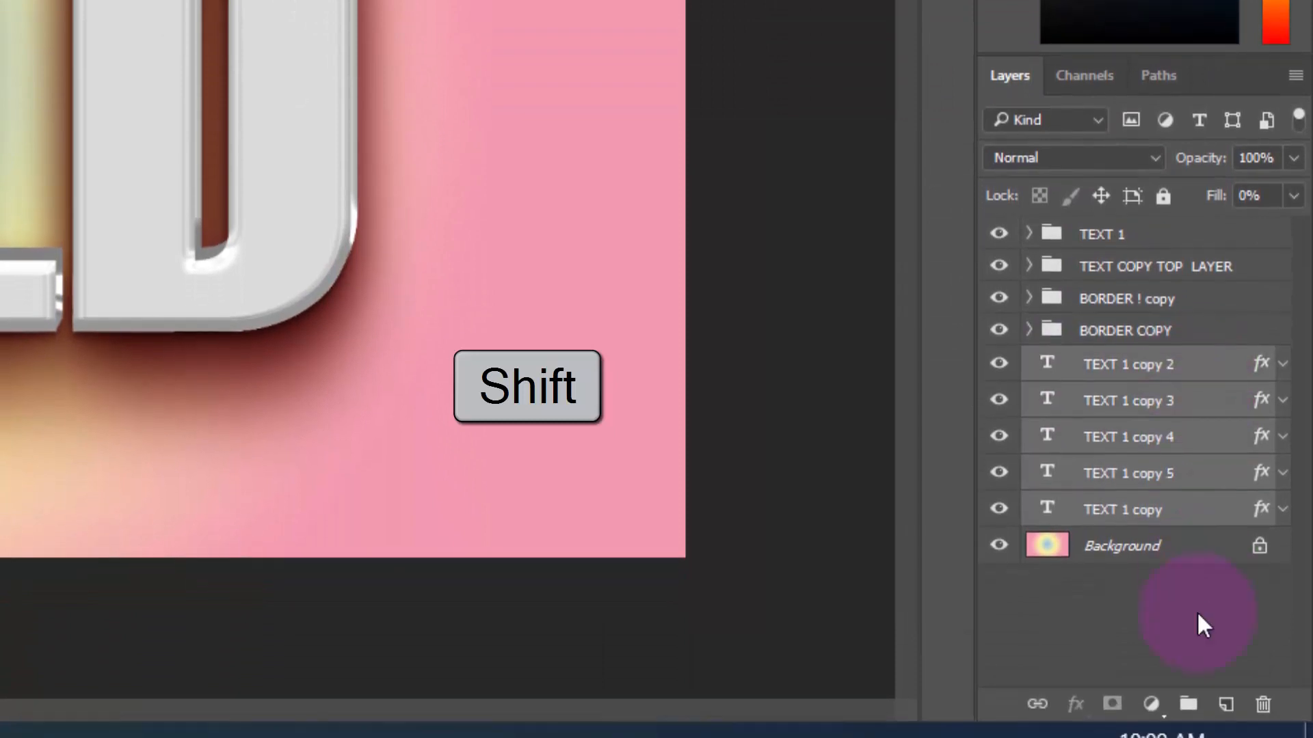
pyautogui.click(1189, 734)
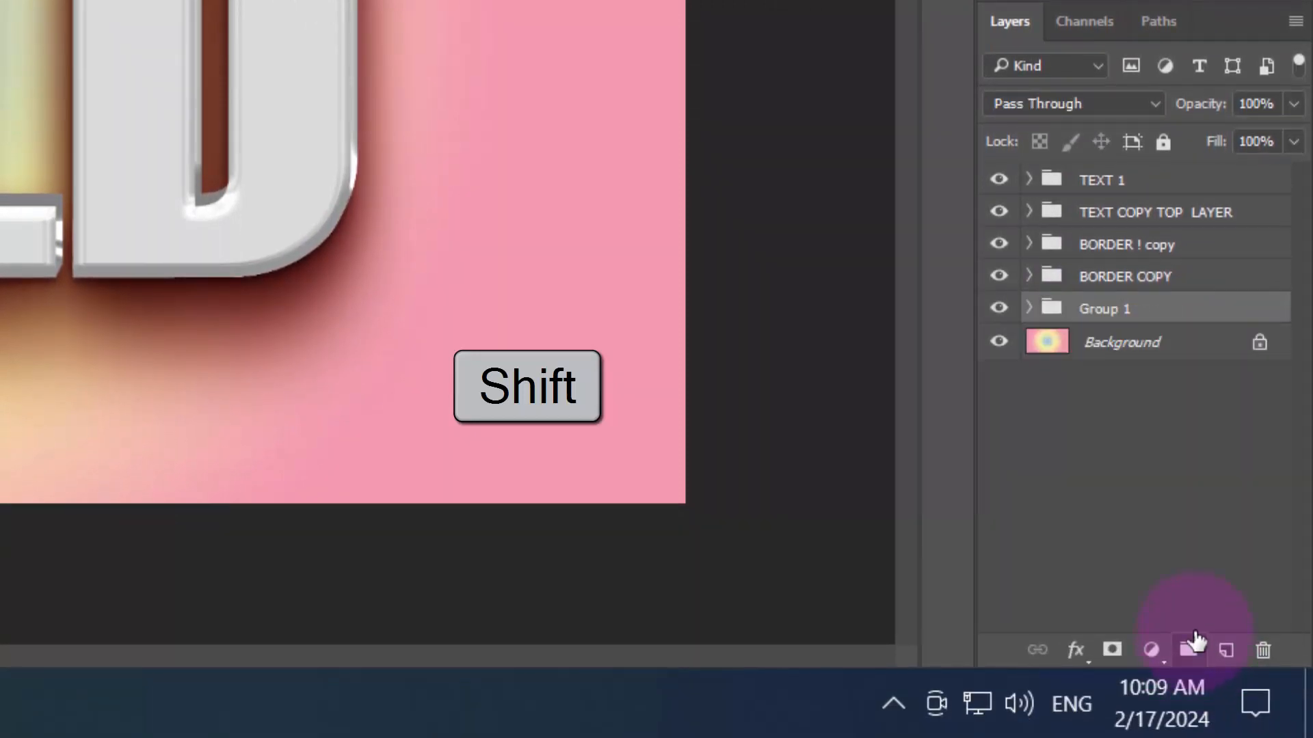
pyautogui.doubleClick(1108, 309)
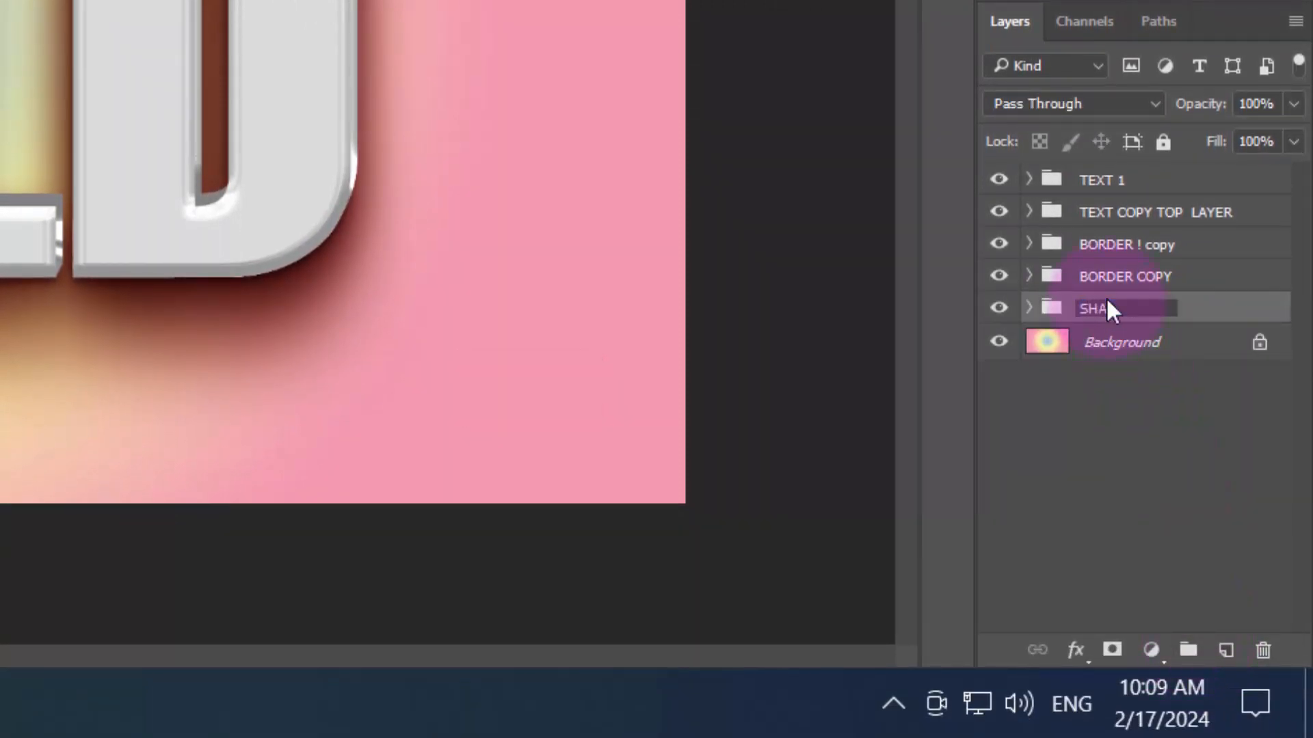
pyautogui.press('Return')
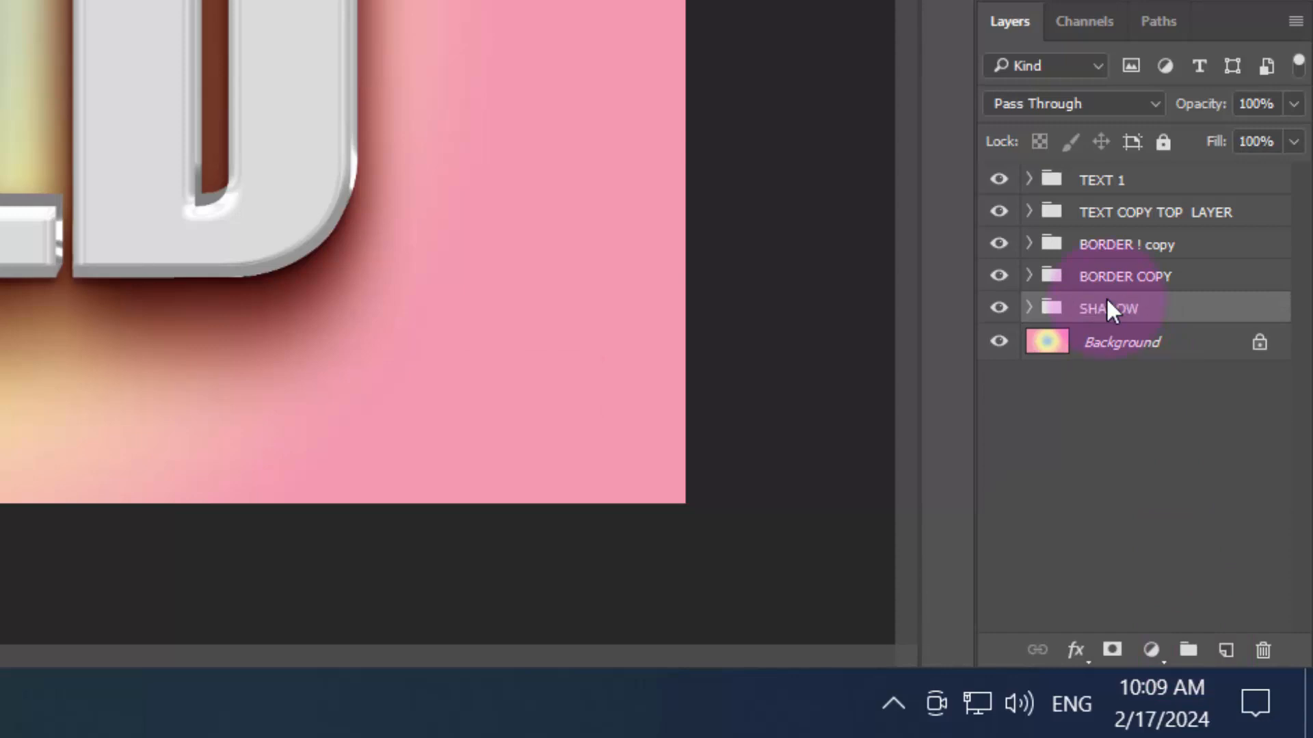
# Add a Bevel & Emboss effect to the BORDER ! copy group with depth 156%, size 32 px and soften 16 px
pyautogui.click(1251, 257)
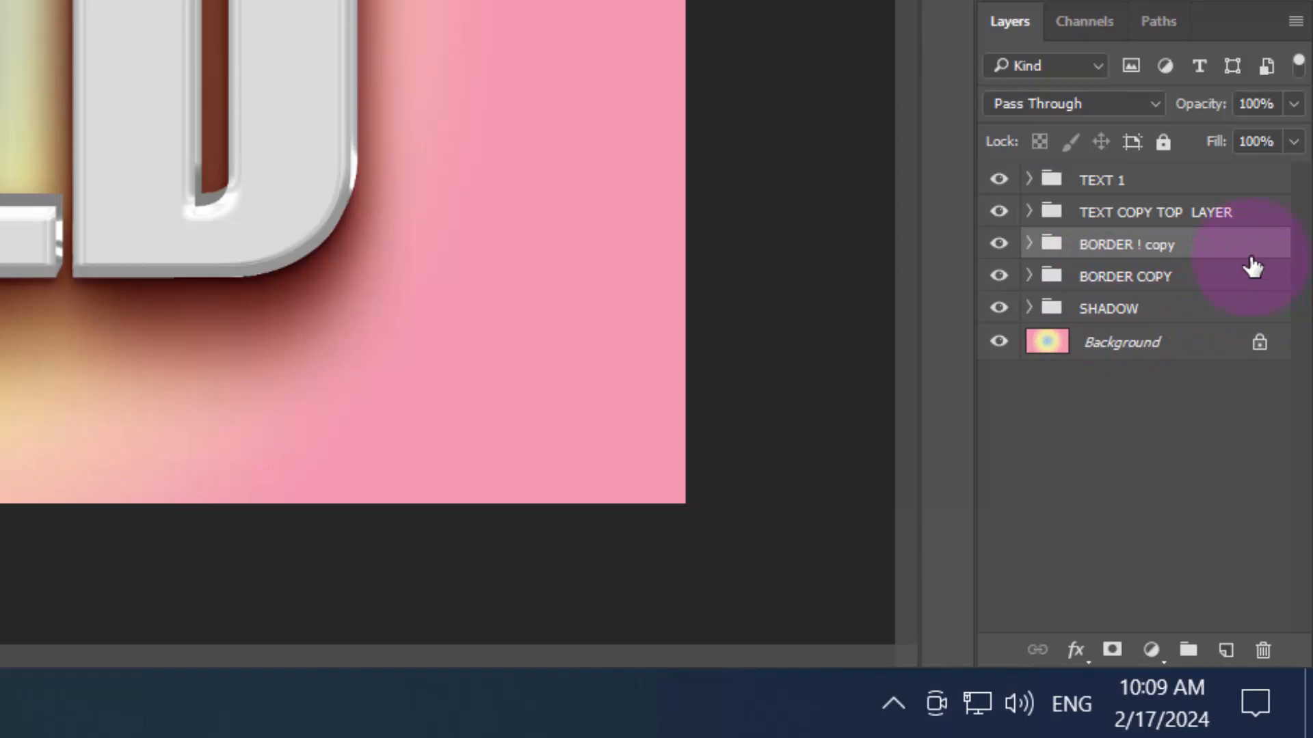
pyautogui.click(1075, 649)
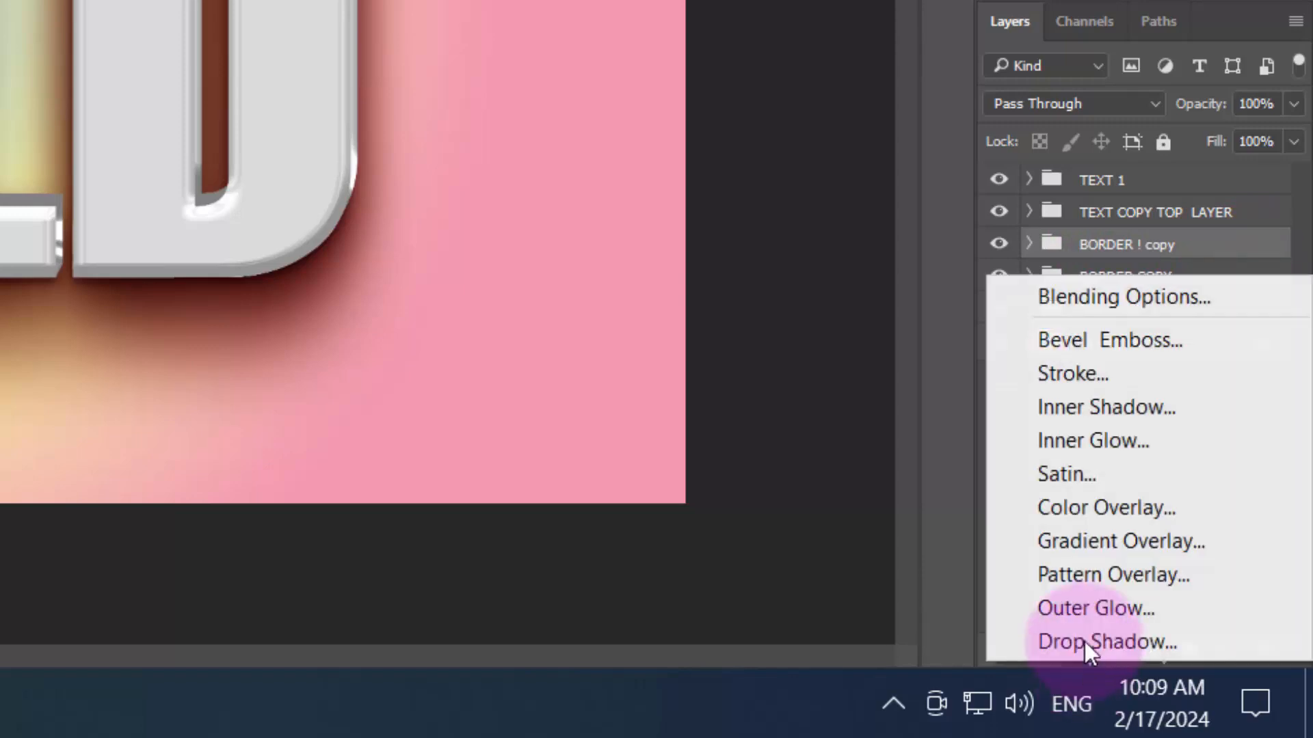
pyautogui.click(1078, 301)
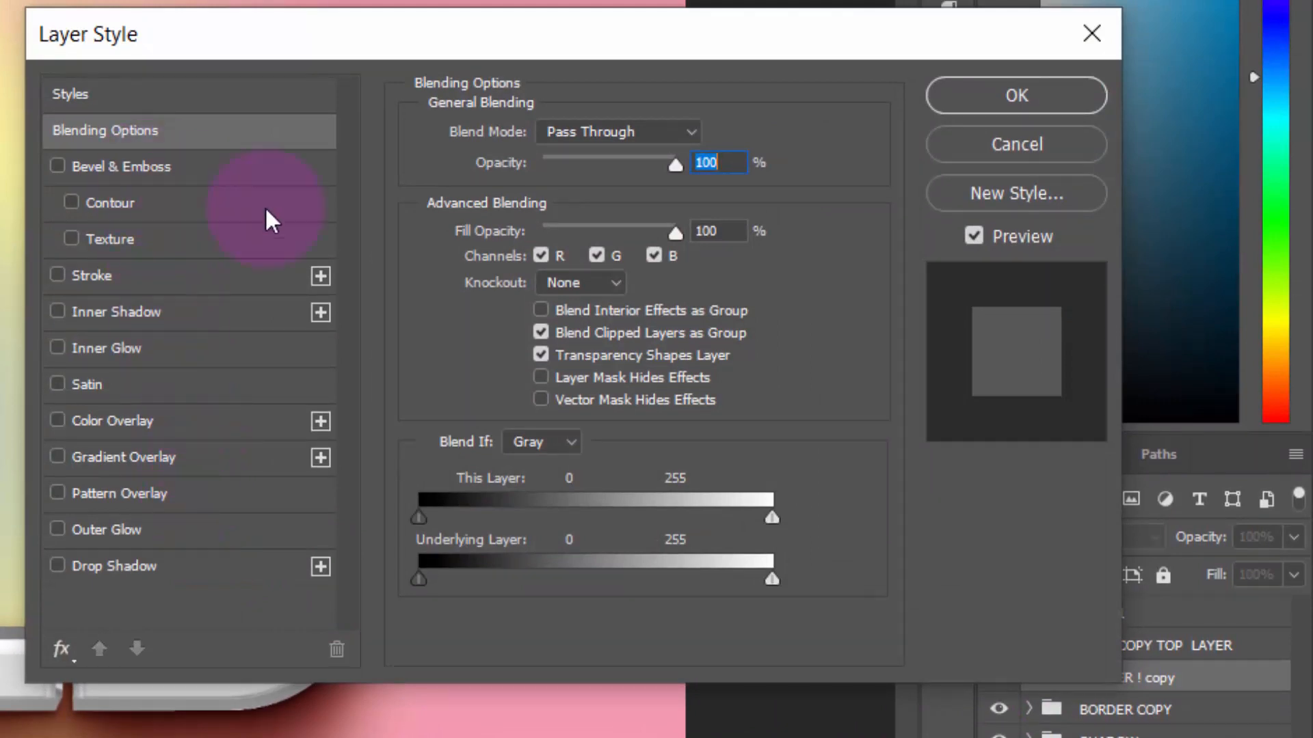
pyautogui.click(218, 175)
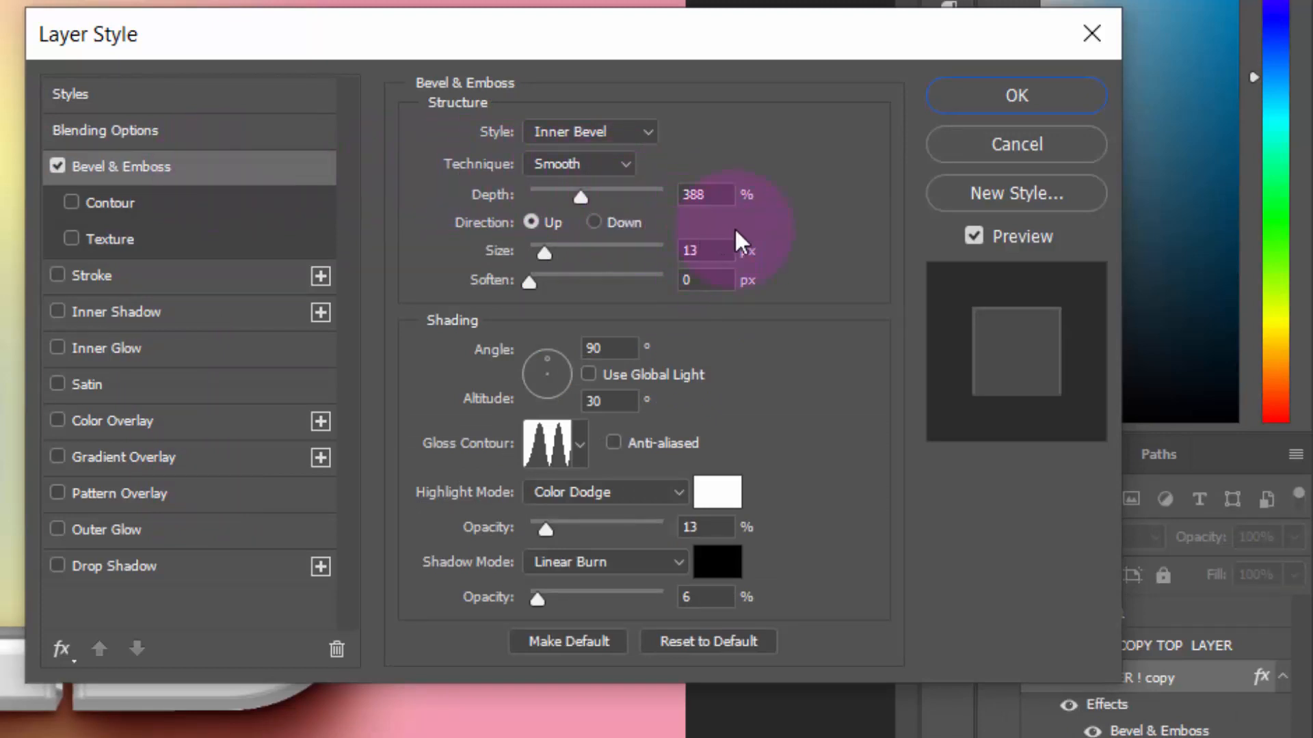
pyautogui.doubleClick(717, 202)
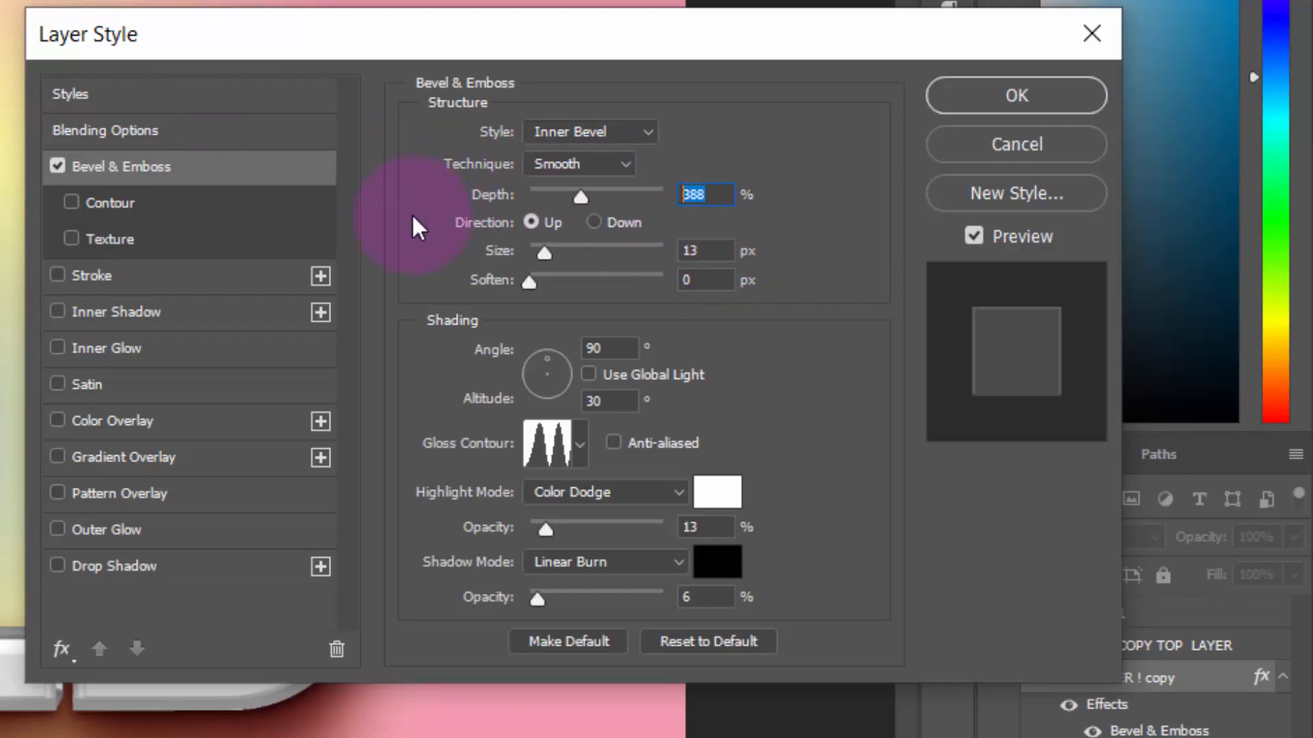
pyautogui.write('156')
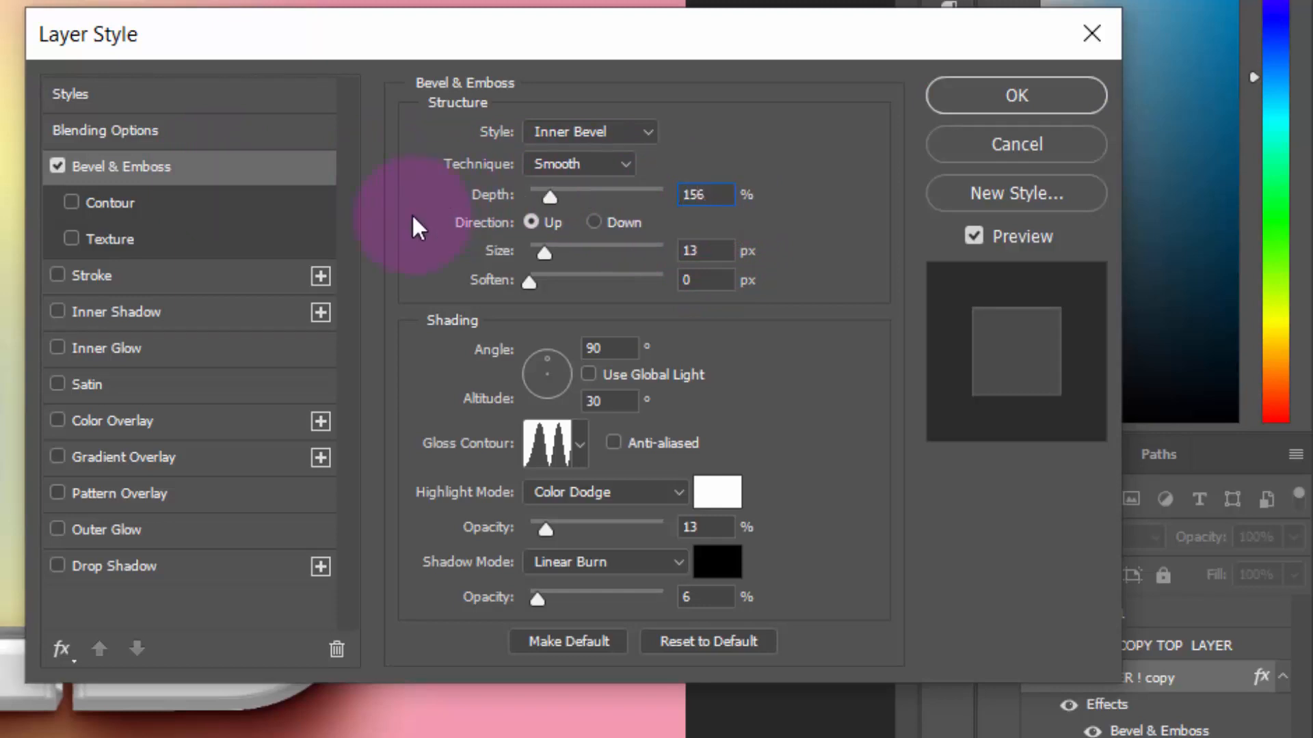
pyautogui.doubleClick(716, 251)
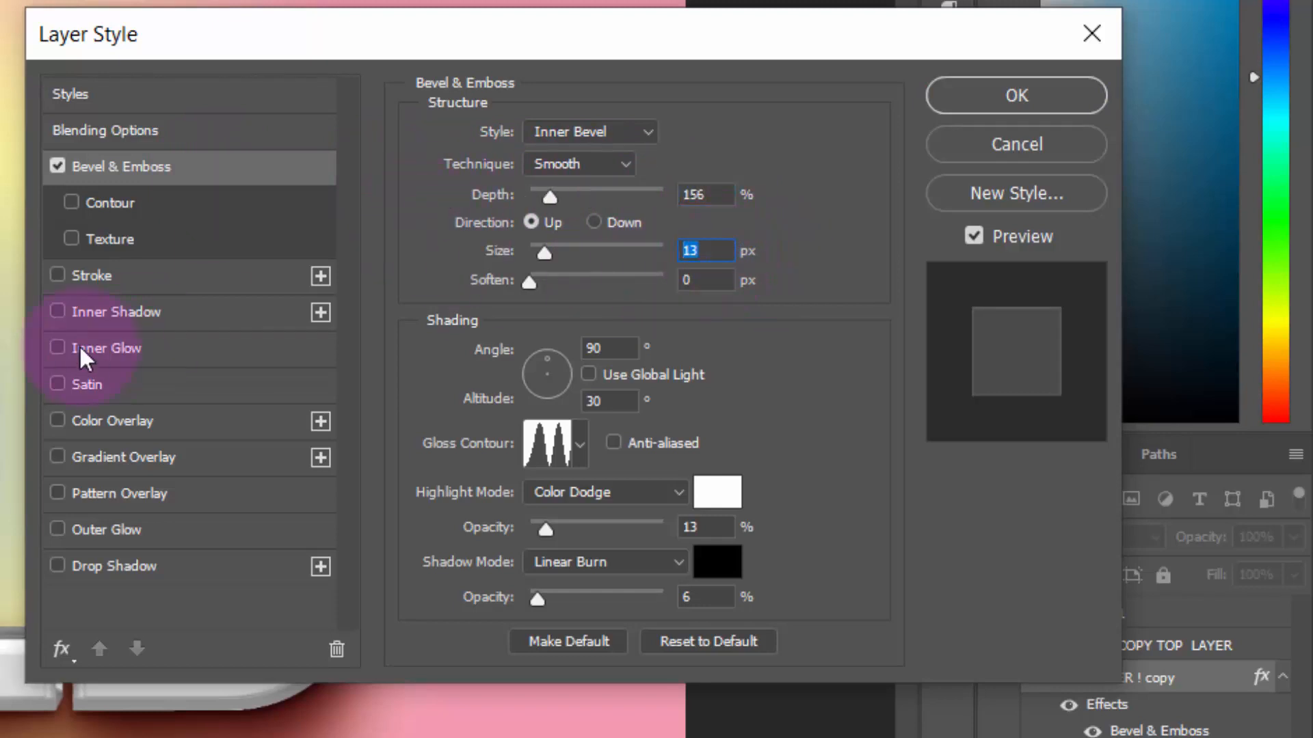
pyautogui.write('32')
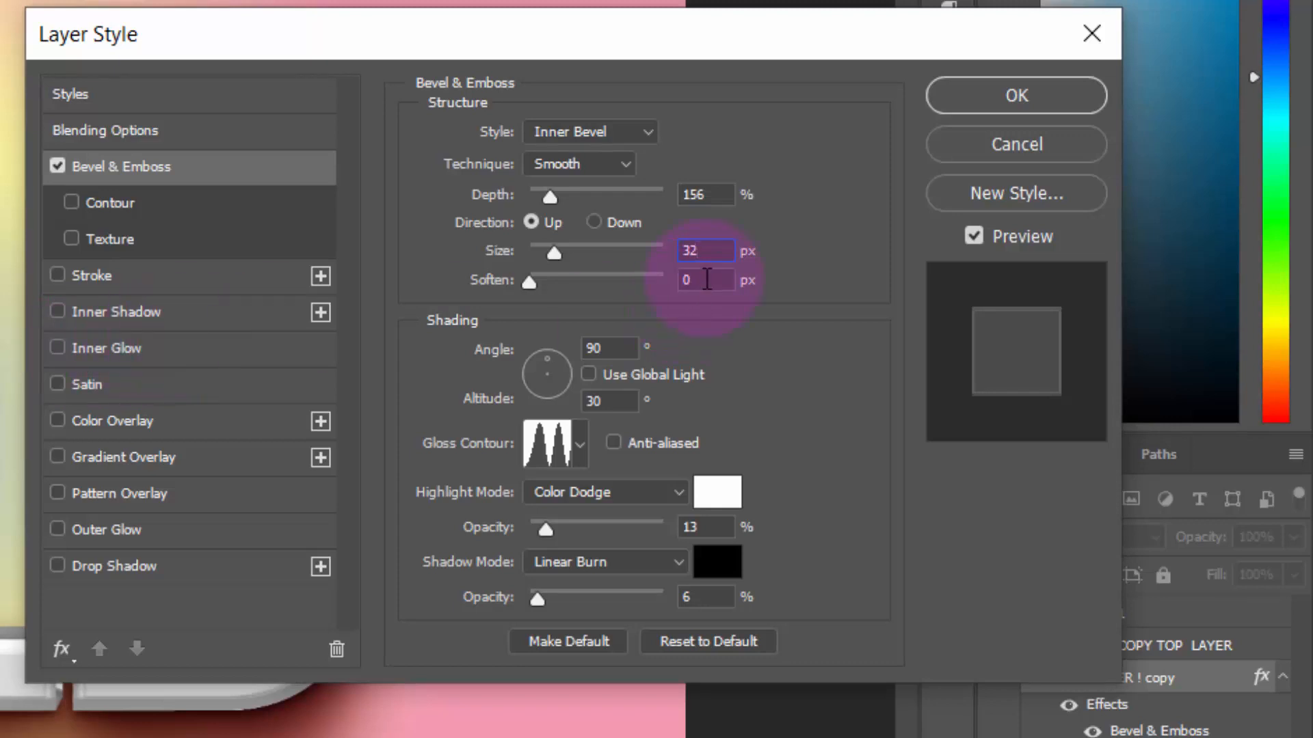
pyautogui.doubleClick(707, 280)
pyautogui.write('16')
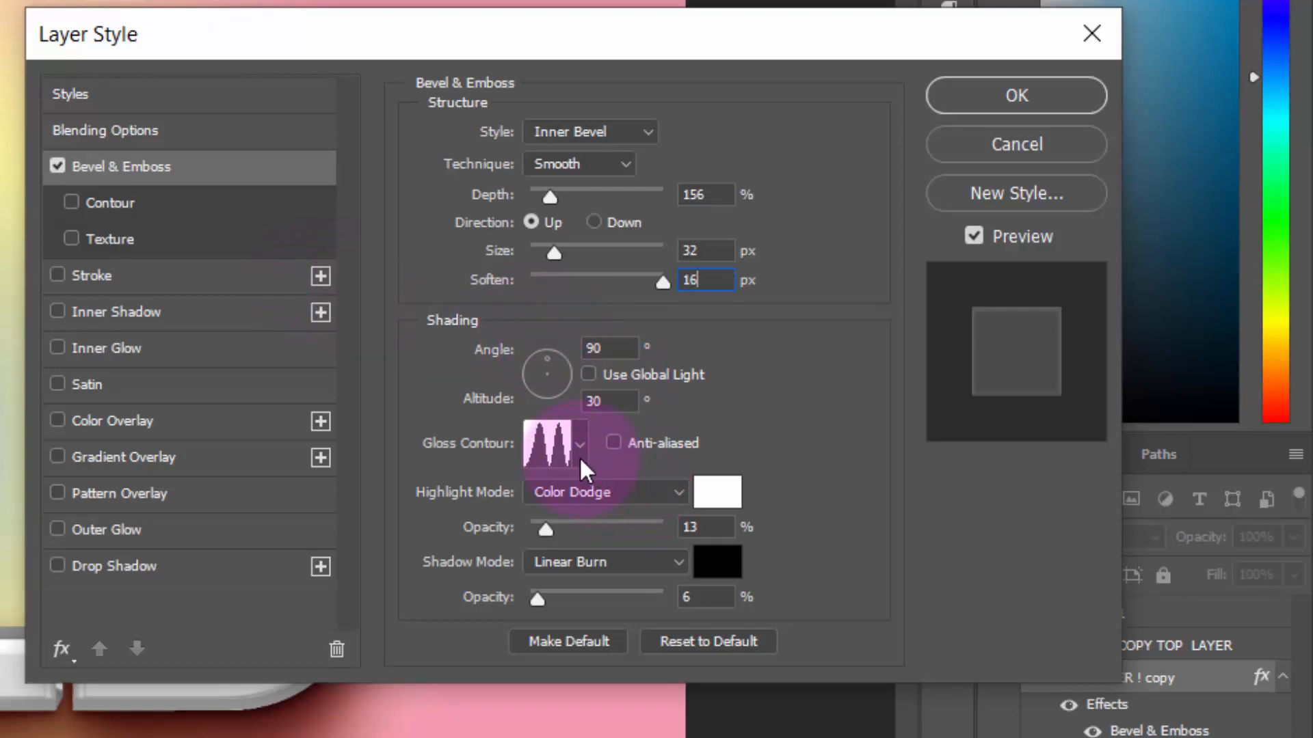
# Set the bevel's gloss contour to the Linear preset and its highlight to Screen mode at 0% opacity
pyautogui.click(558, 440)
pyautogui.click(95, 186)
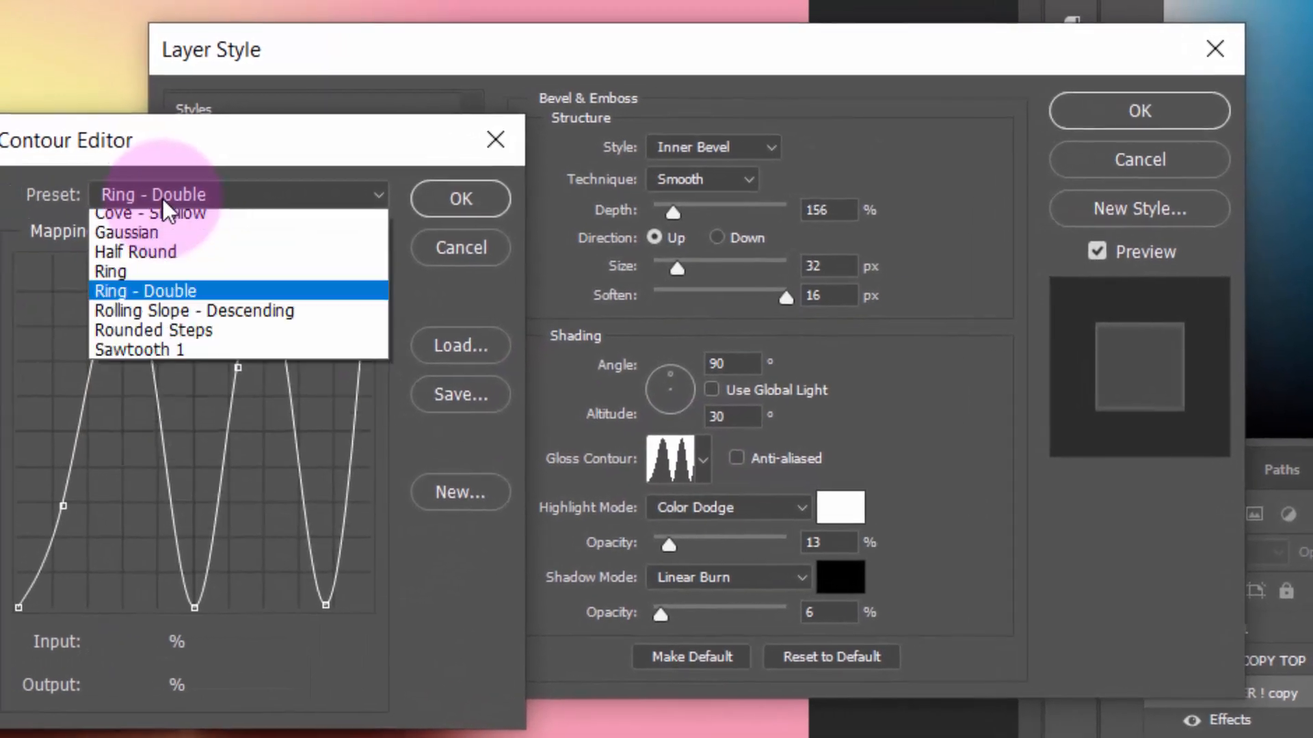
pyautogui.click(173, 303)
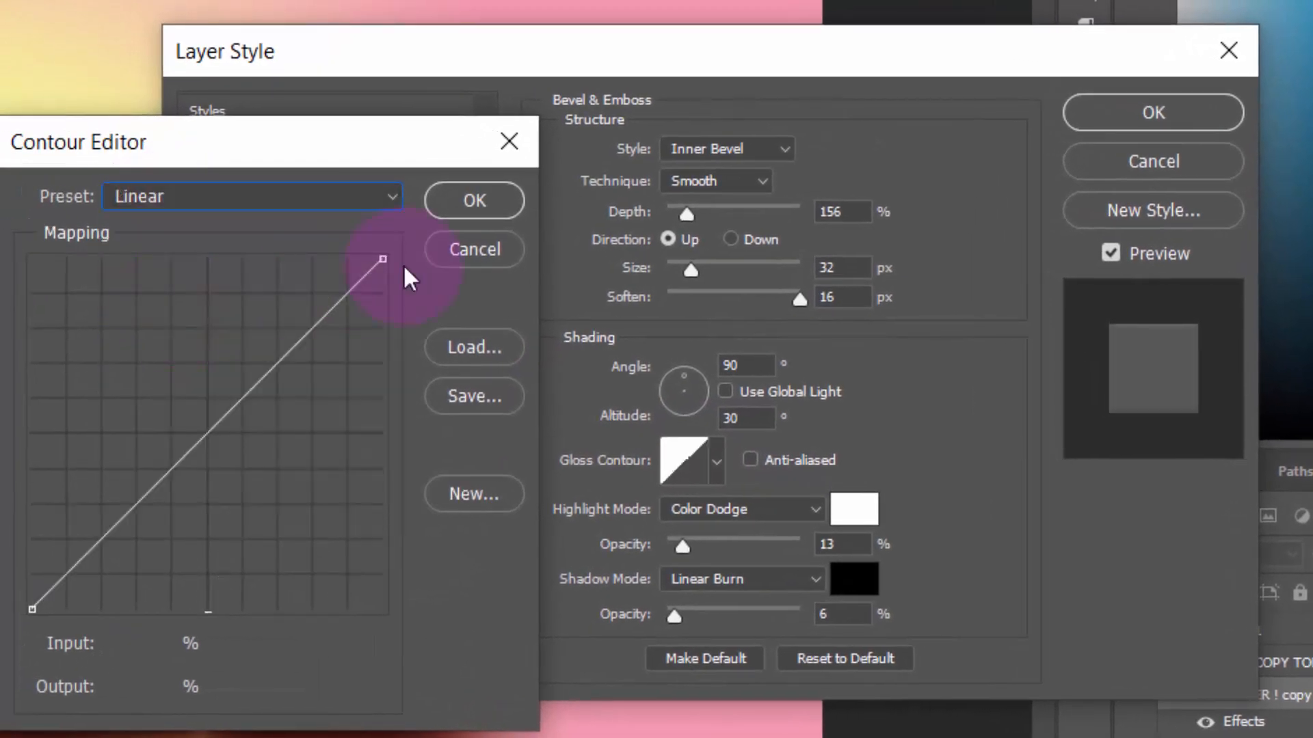
pyautogui.click(462, 212)
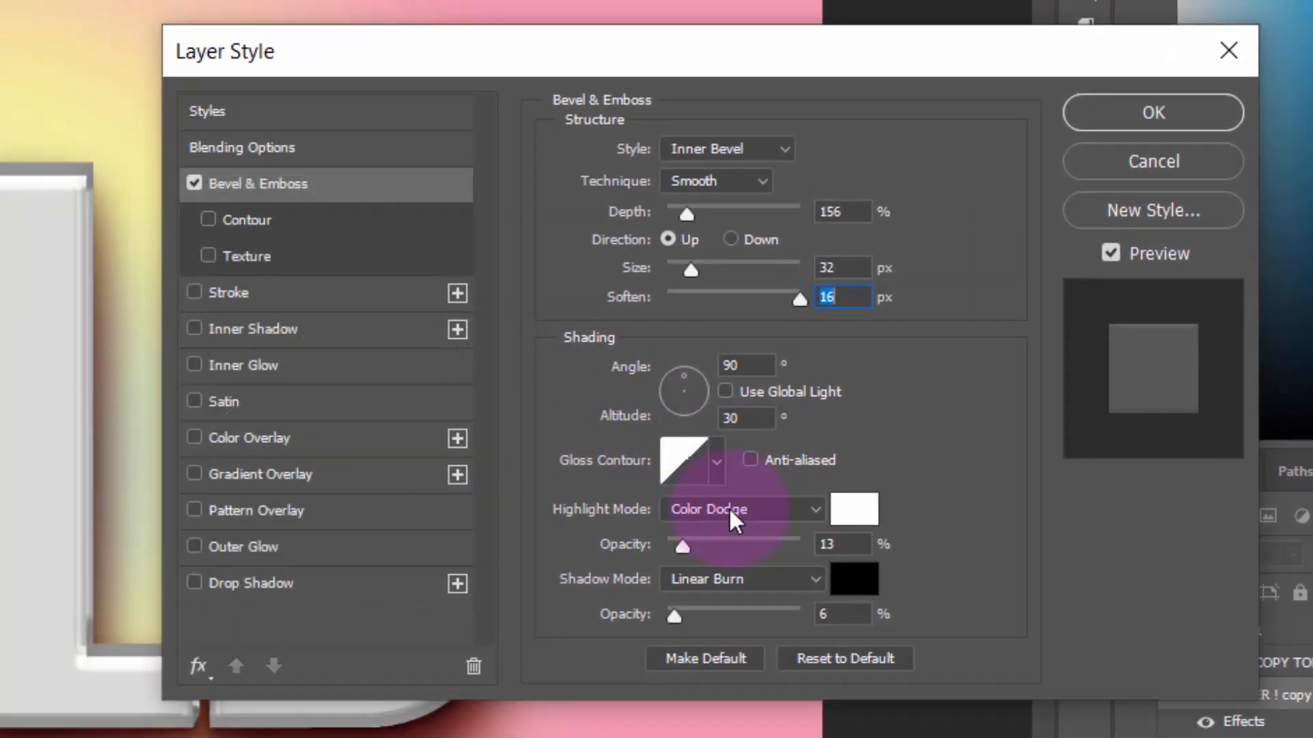
pyautogui.click(731, 517)
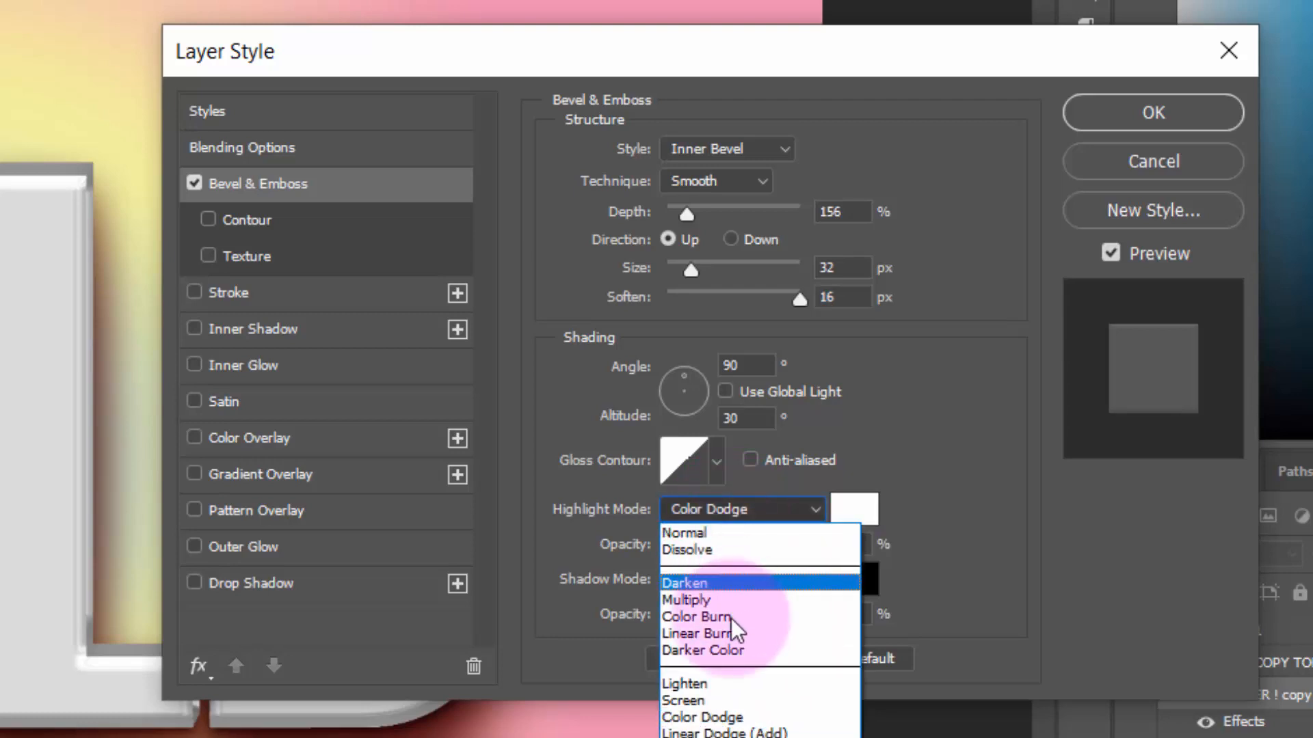
pyautogui.click(735, 701)
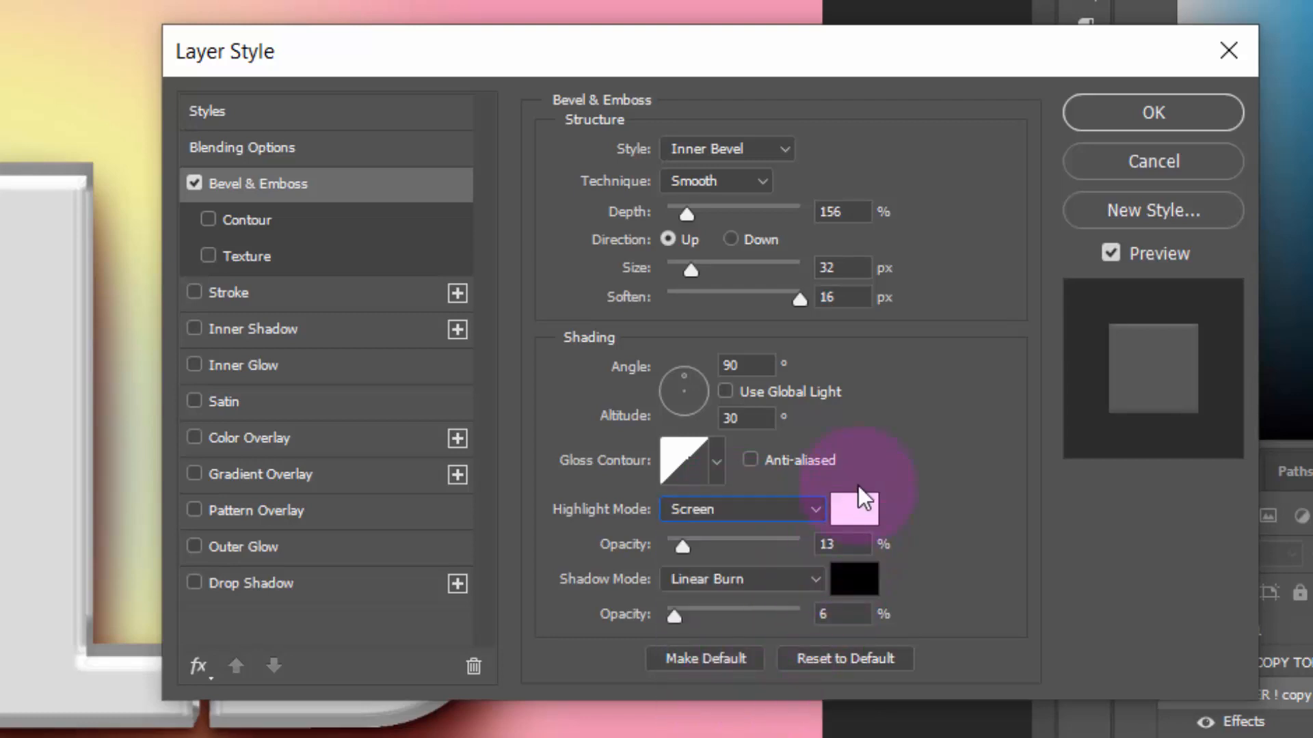
pyautogui.moveTo(861, 543); pyautogui.dragTo(498, 548)
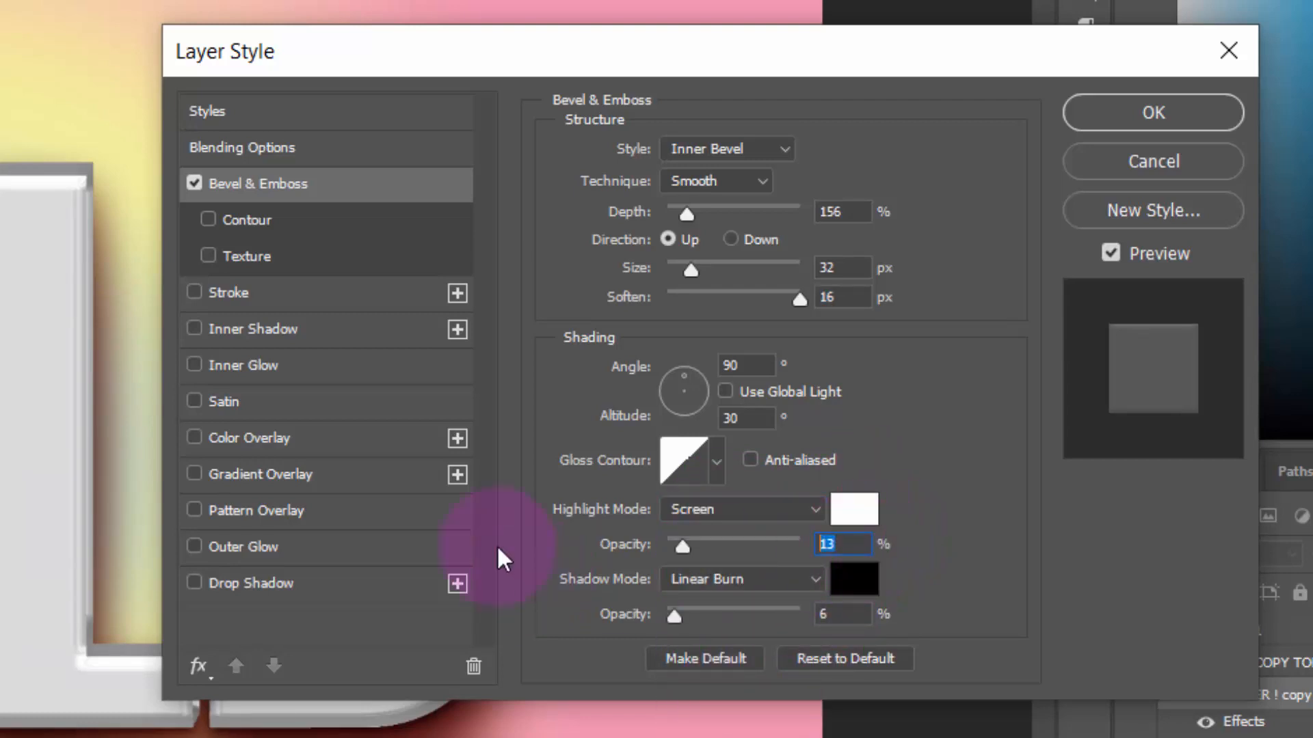
pyautogui.write('0')
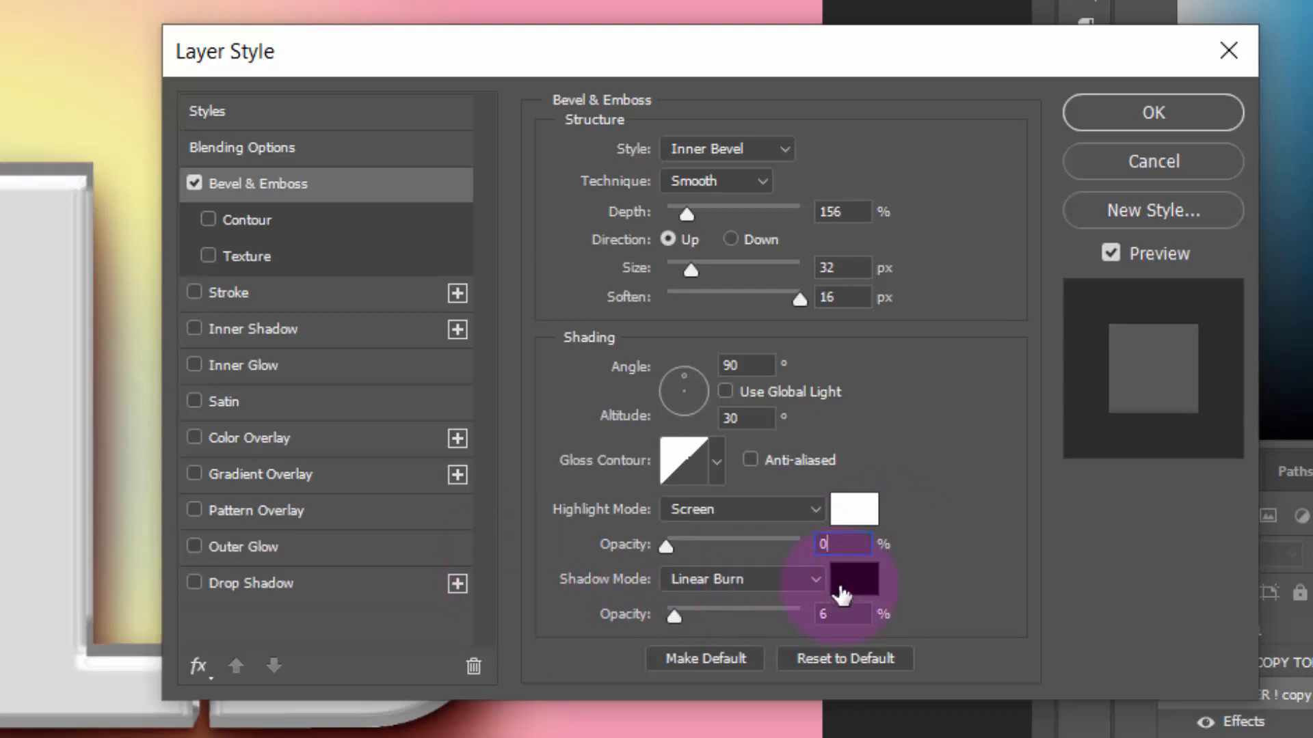
# Set the bevel's shadow color to #272727 and its shadow opacity to 14%
pyautogui.click(848, 595)
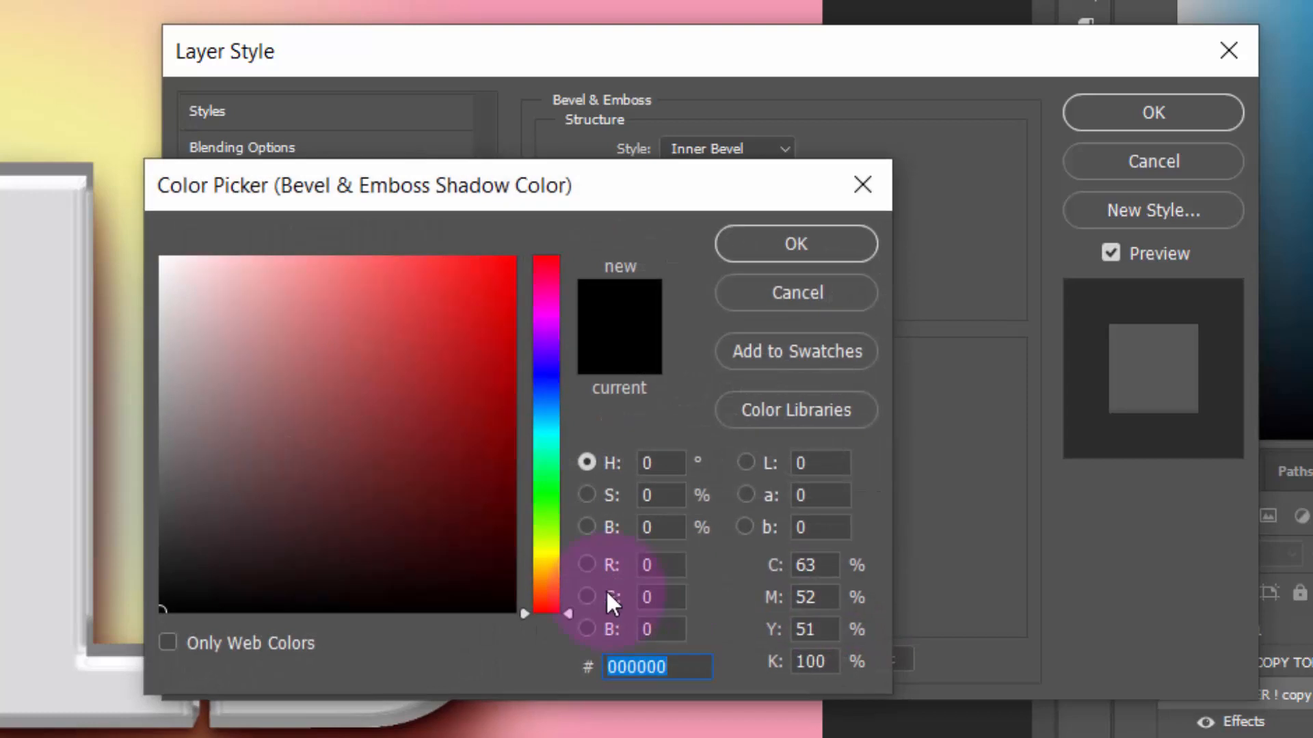
pyautogui.write('272727')
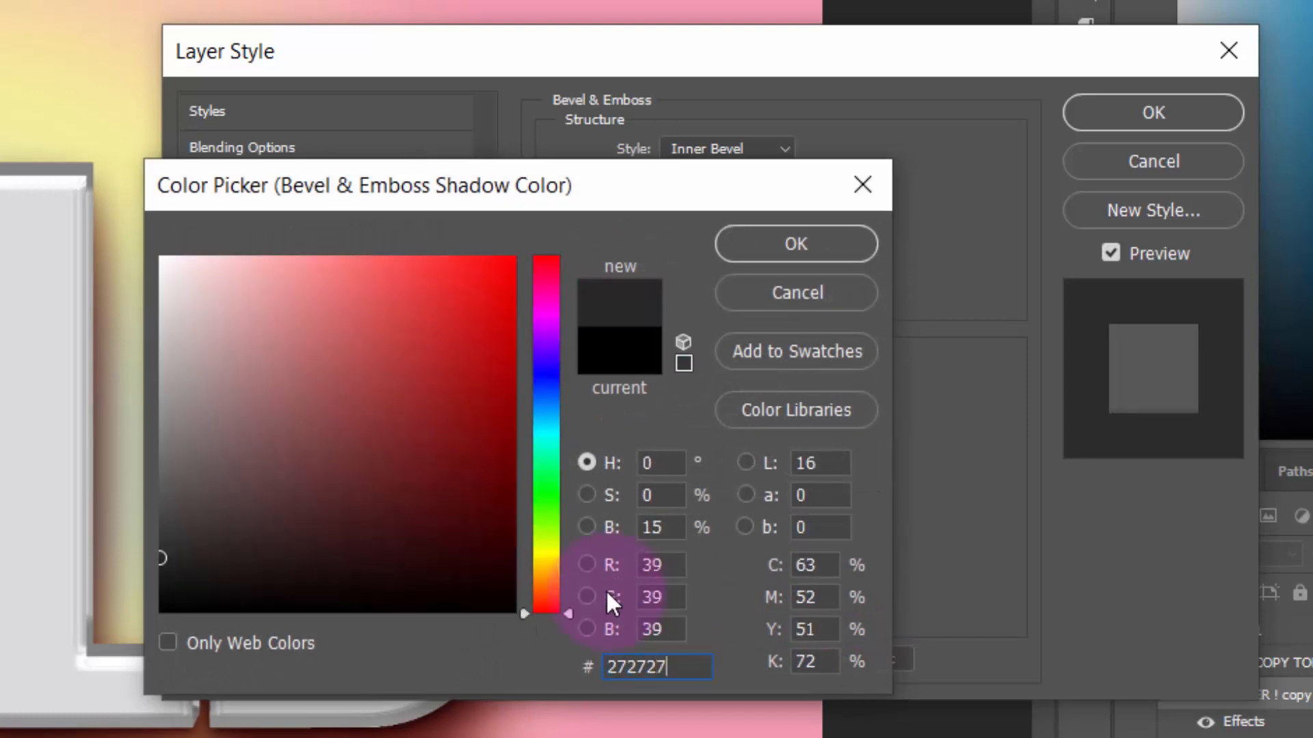
pyautogui.click(769, 256)
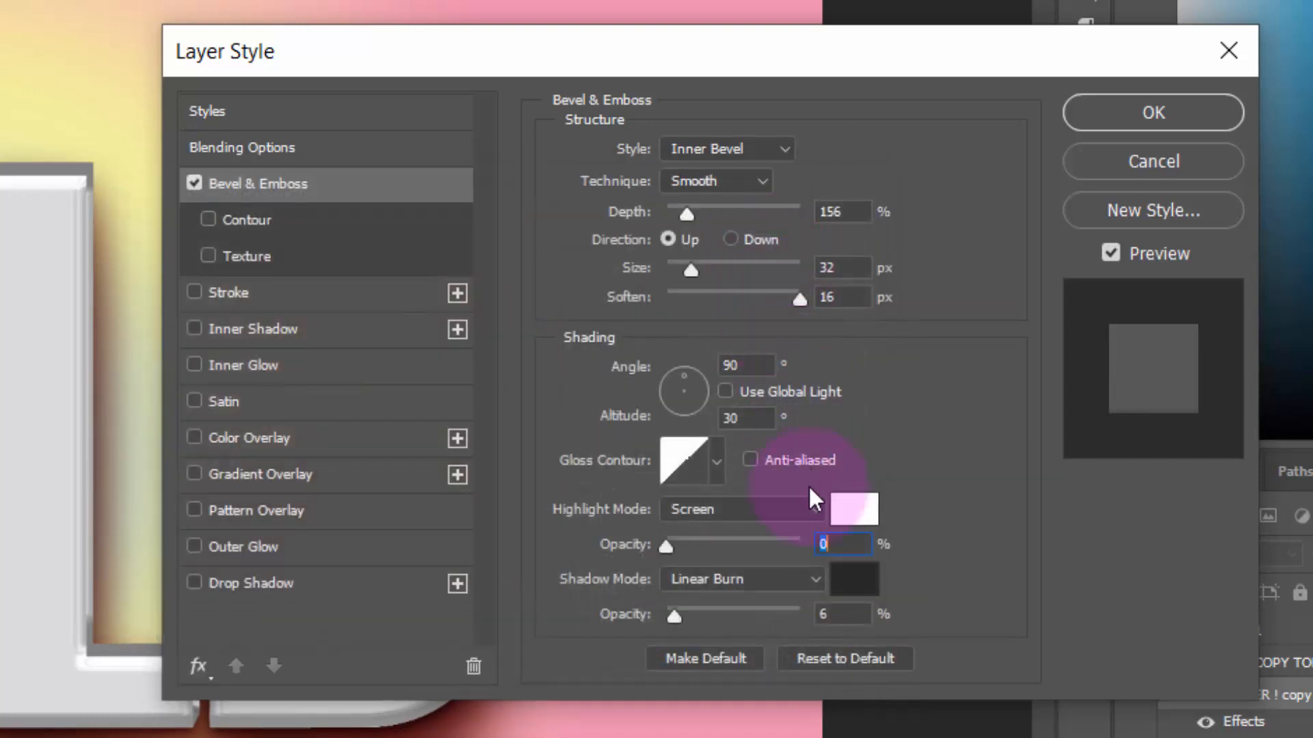
pyautogui.click(652, 620)
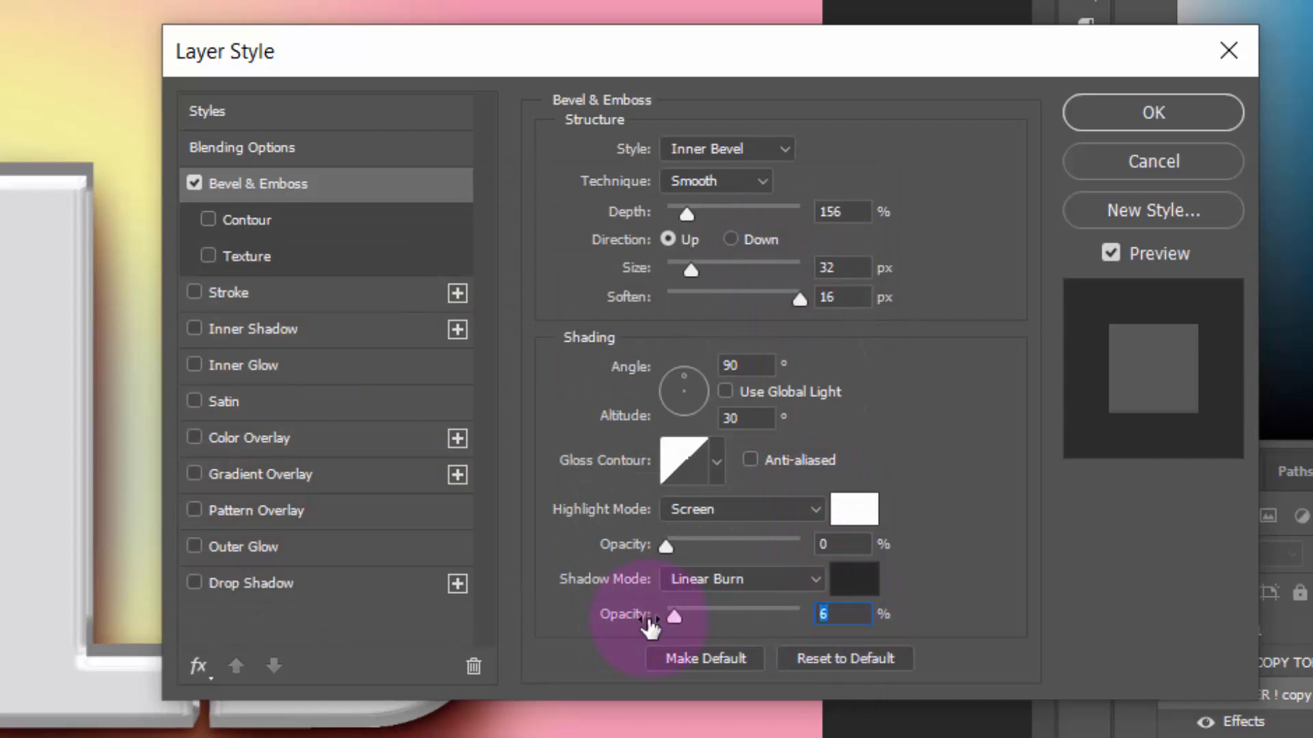
pyautogui.write('14')
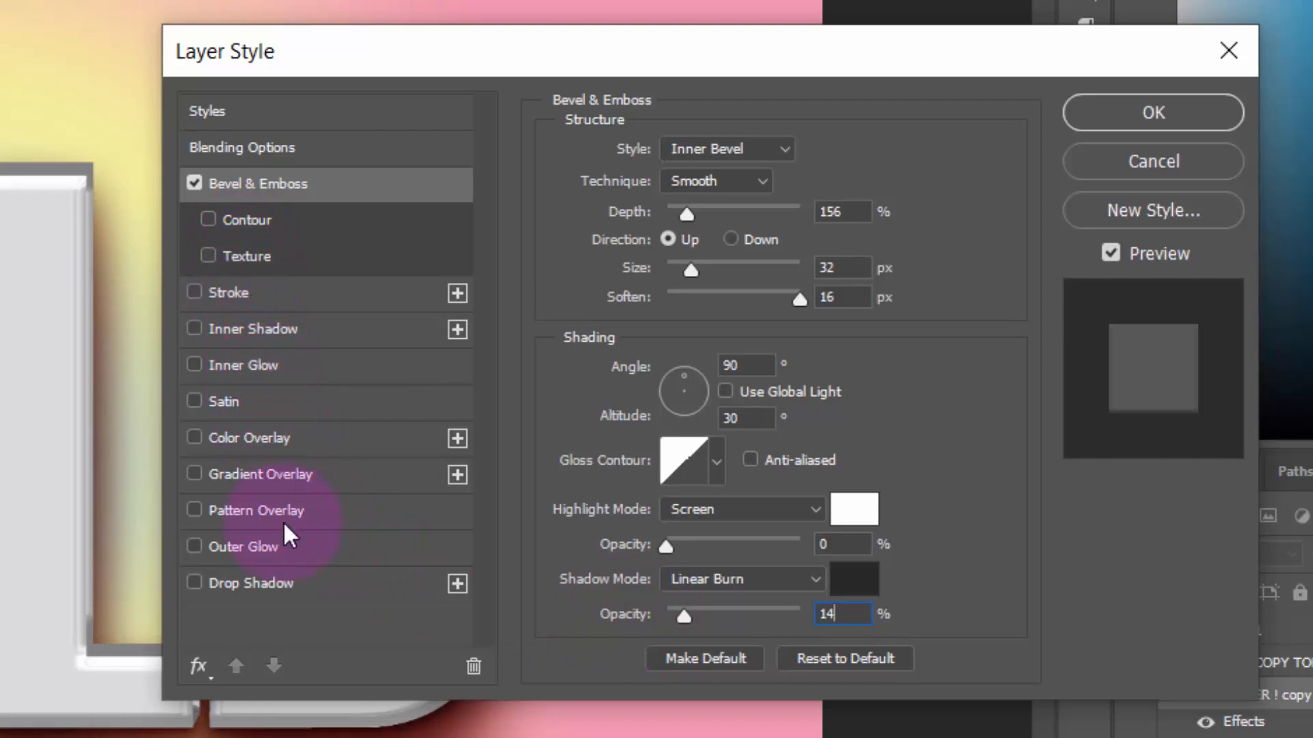
# Add a Color Overlay in #C41005 to the BORDER ! copy group, apply the layer style and collapse its effects list
pyautogui.click(294, 446)
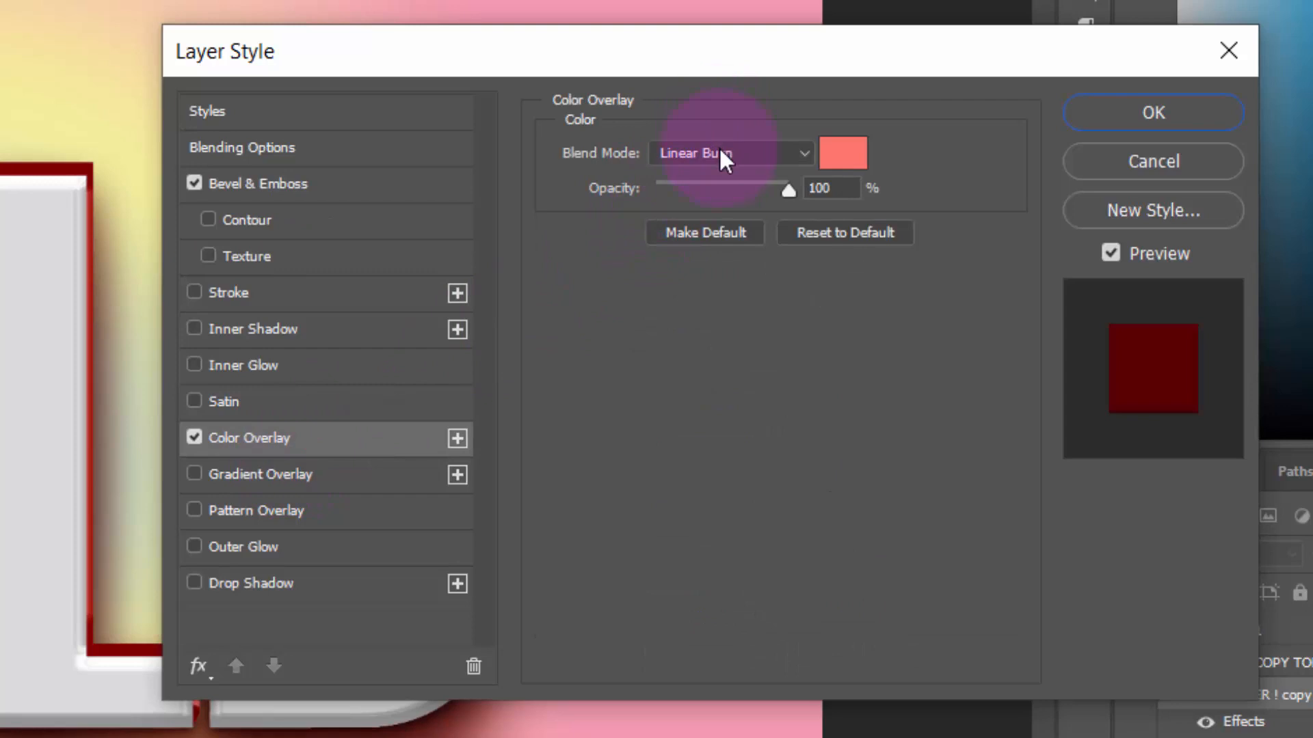
pyautogui.click(846, 154)
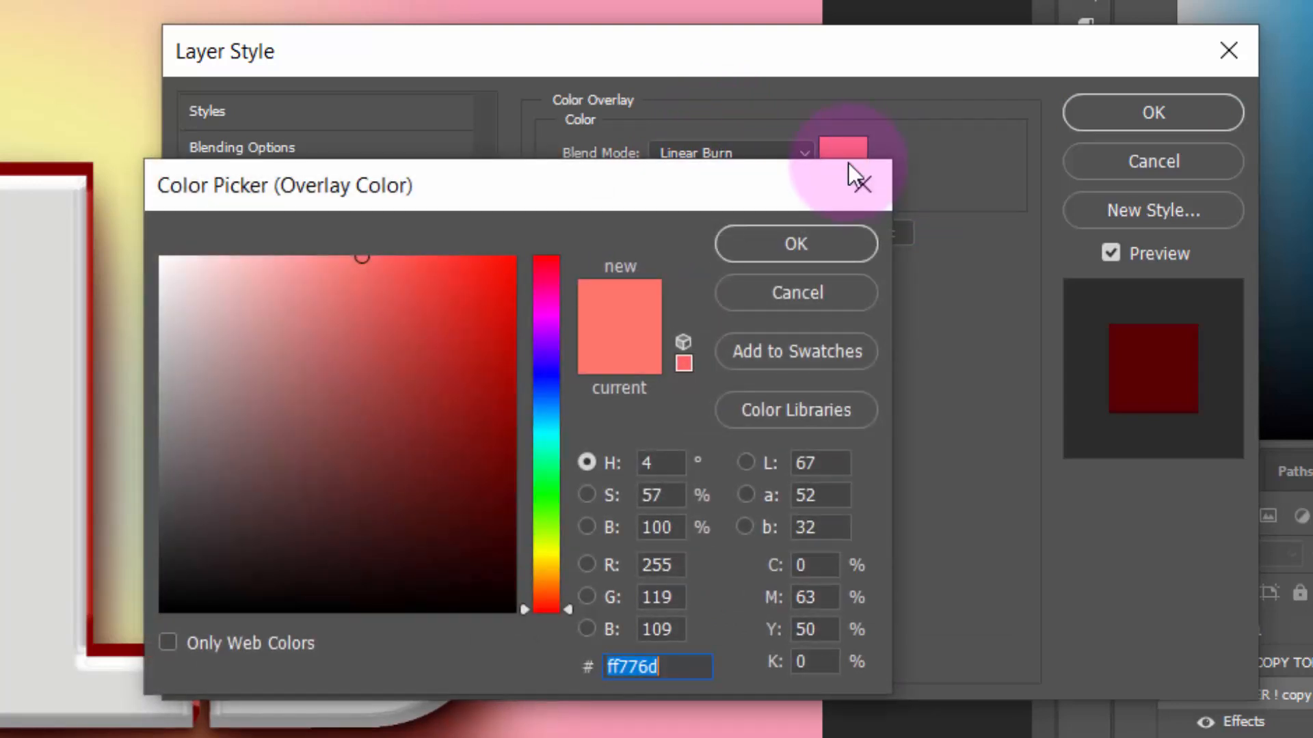
pyautogui.write('C')
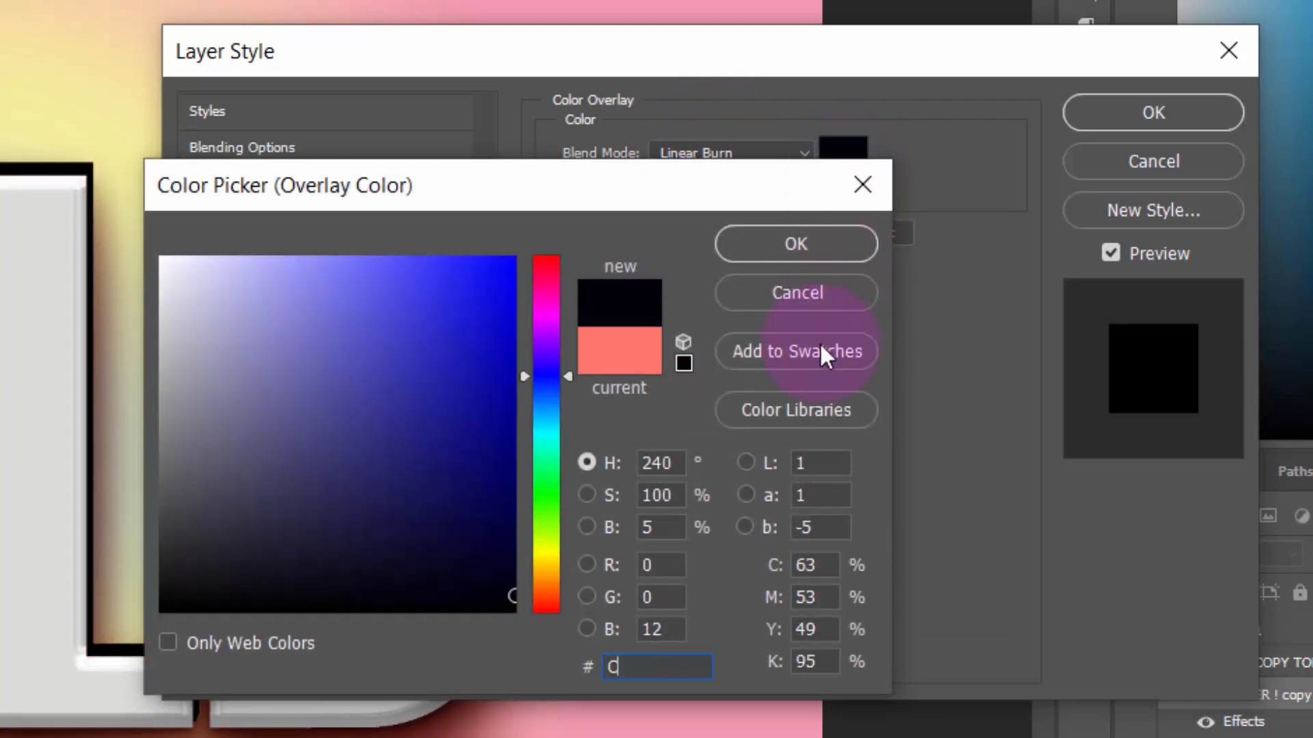
pyautogui.write('4100')
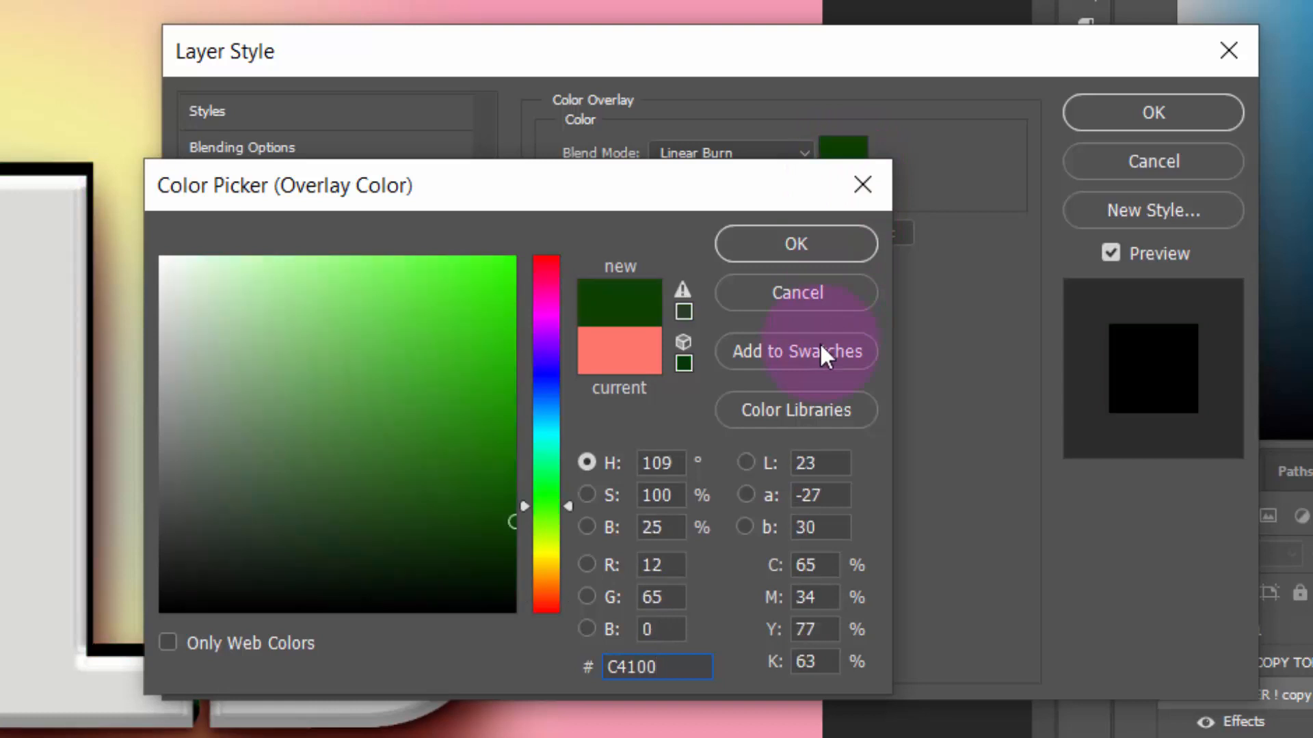
pyautogui.write('5')
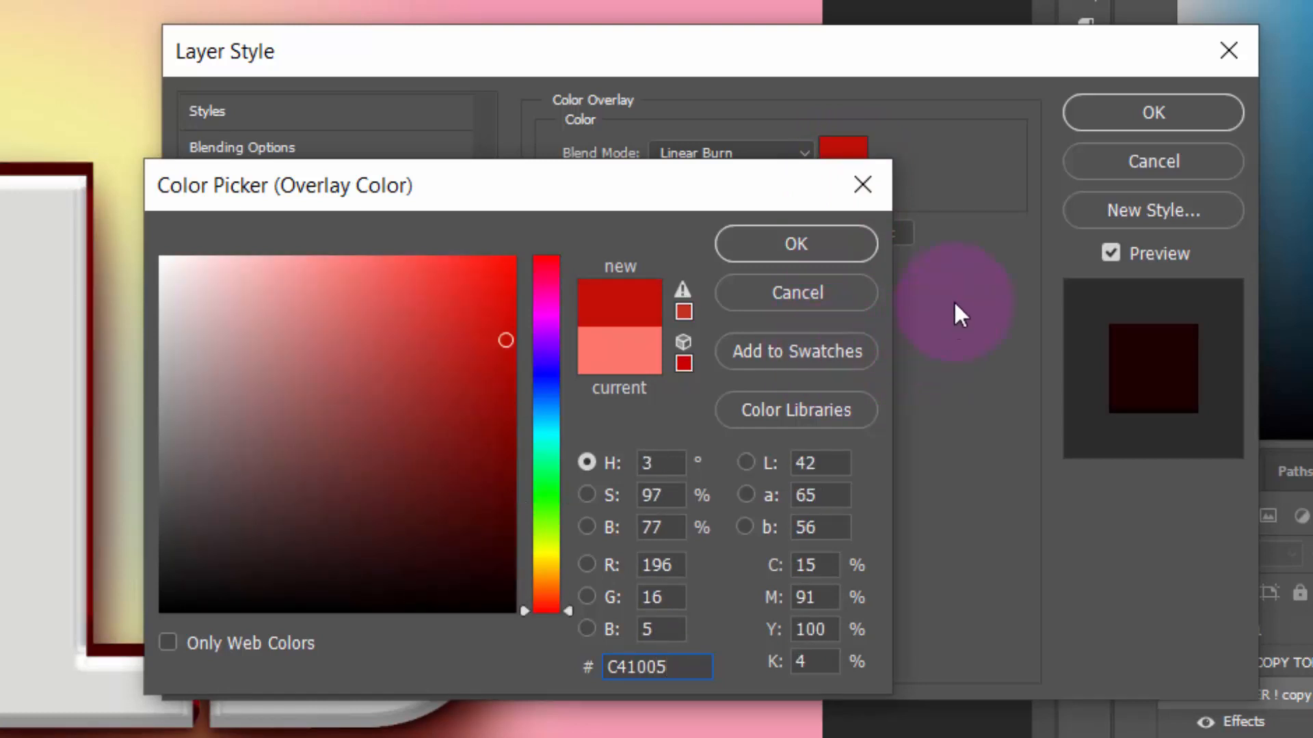
pyautogui.click(828, 247)
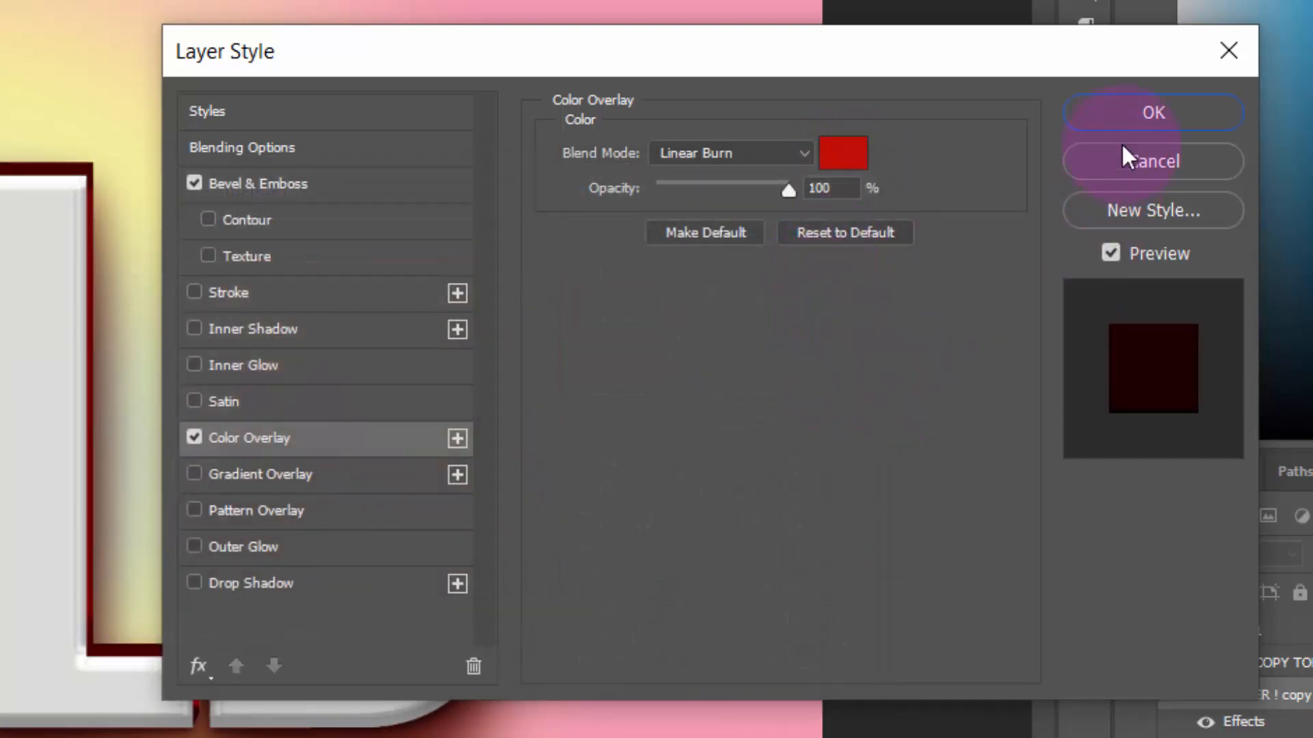
pyautogui.click(1134, 112)
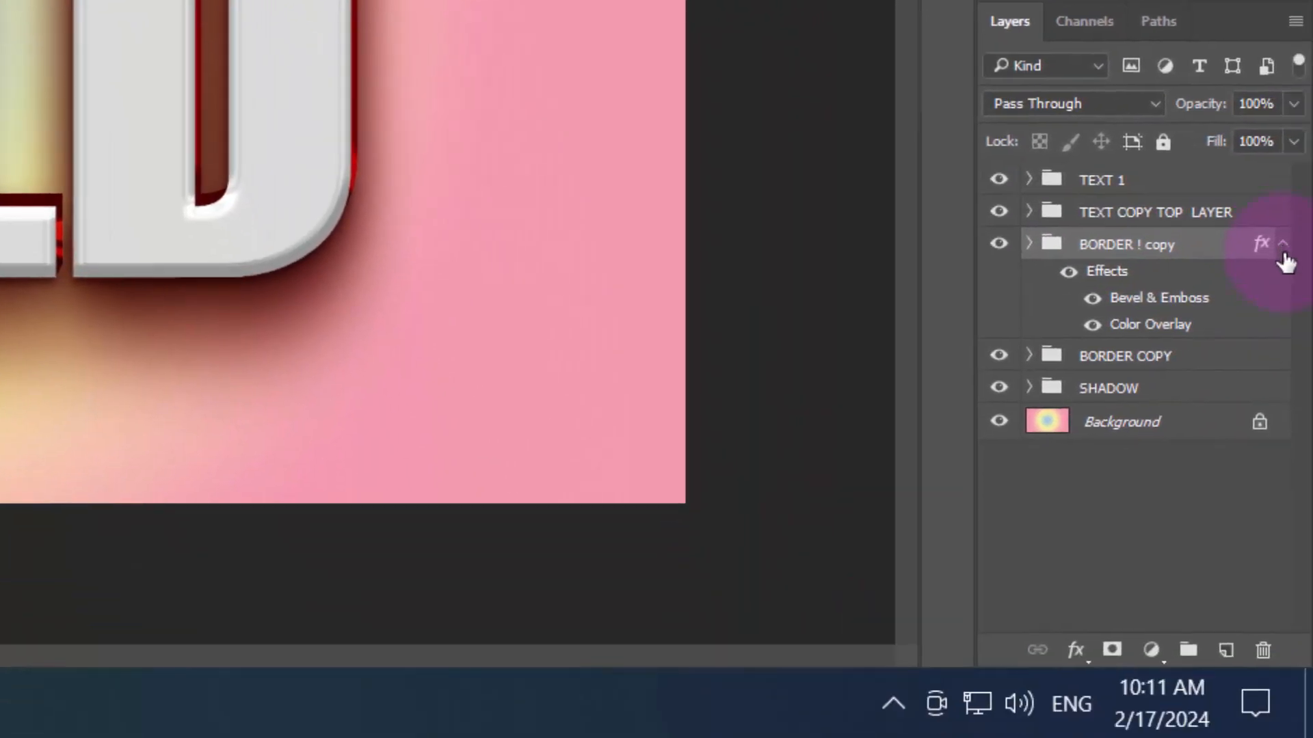
pyautogui.click(1283, 245)
# Add a Color Overlay in #ff776f to the BORDER COPY group, apply it and collapse its effects list
pyautogui.click(1241, 282)
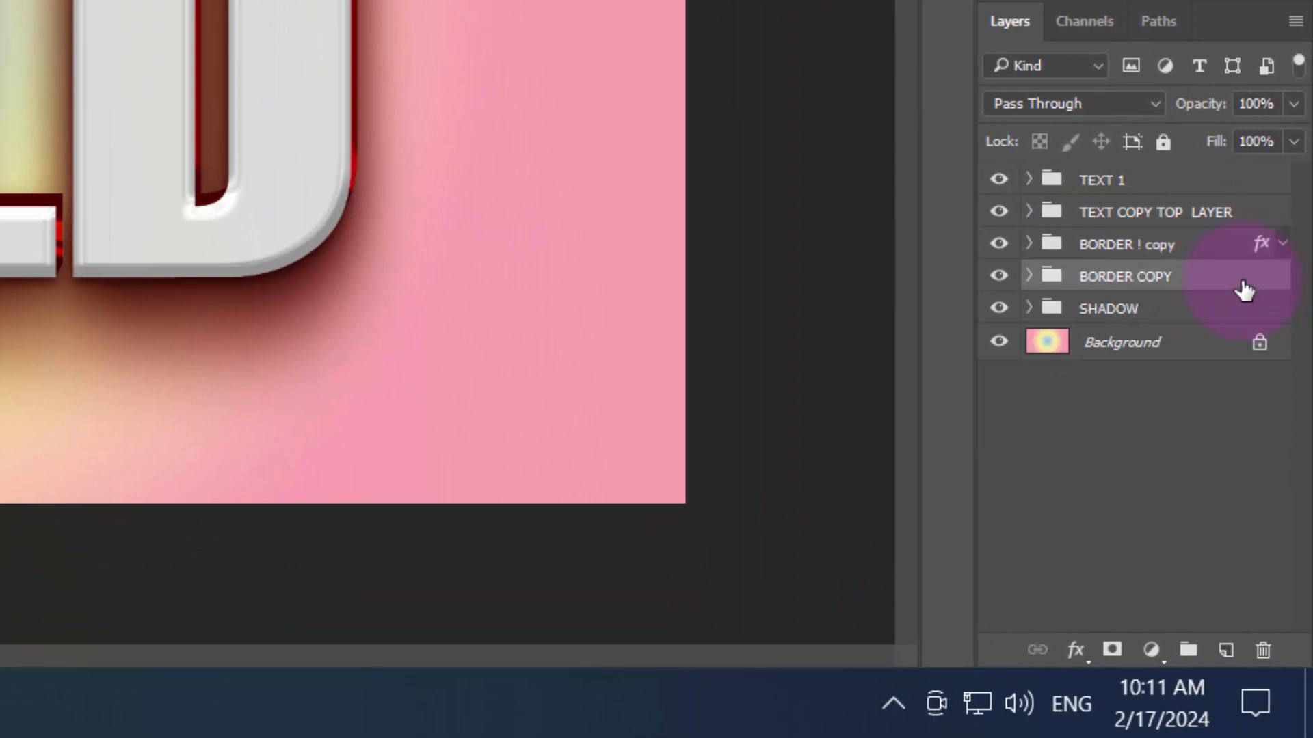
pyautogui.click(1076, 650)
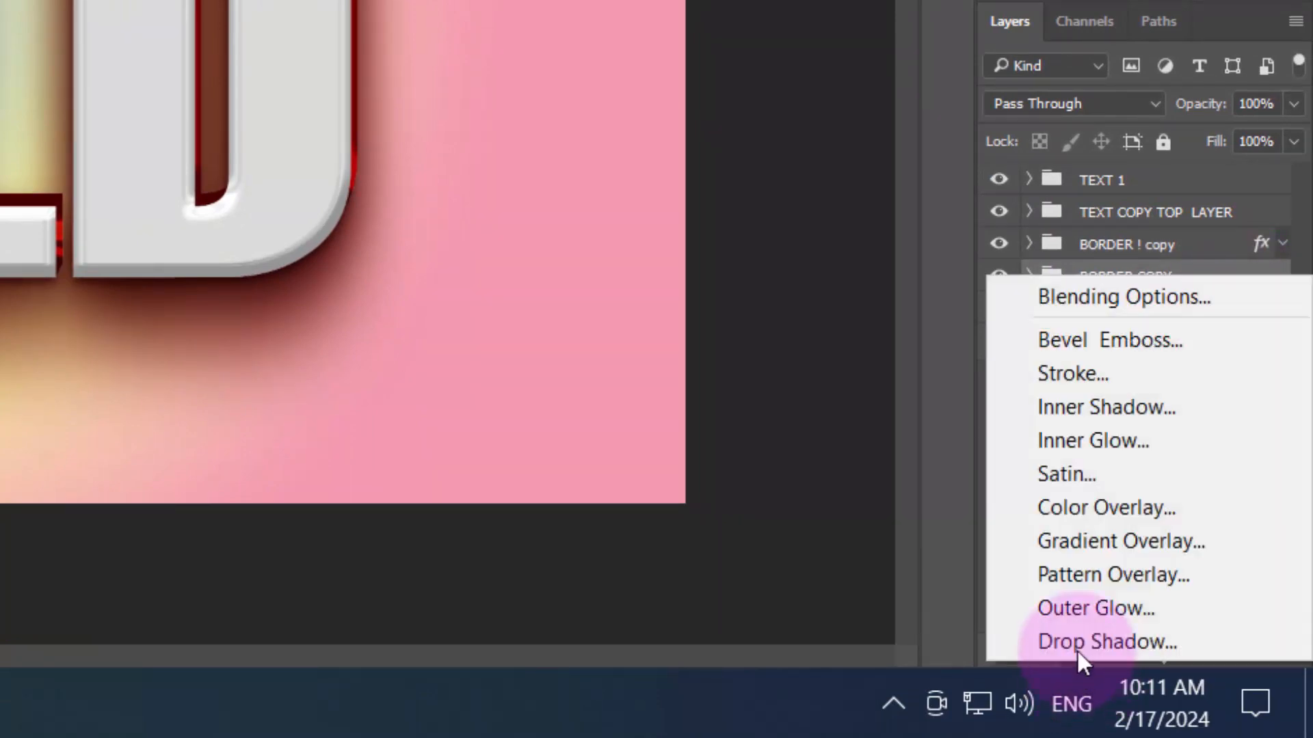
pyautogui.click(1084, 297)
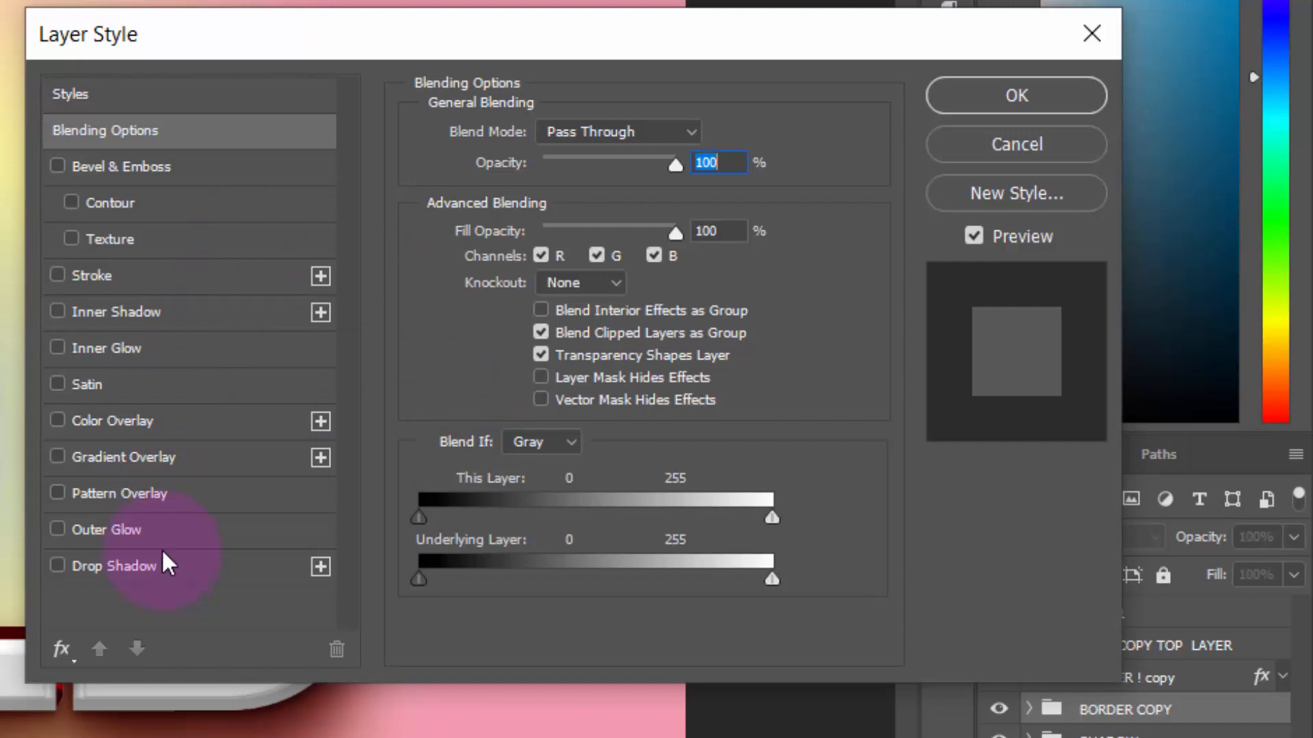
pyautogui.click(189, 431)
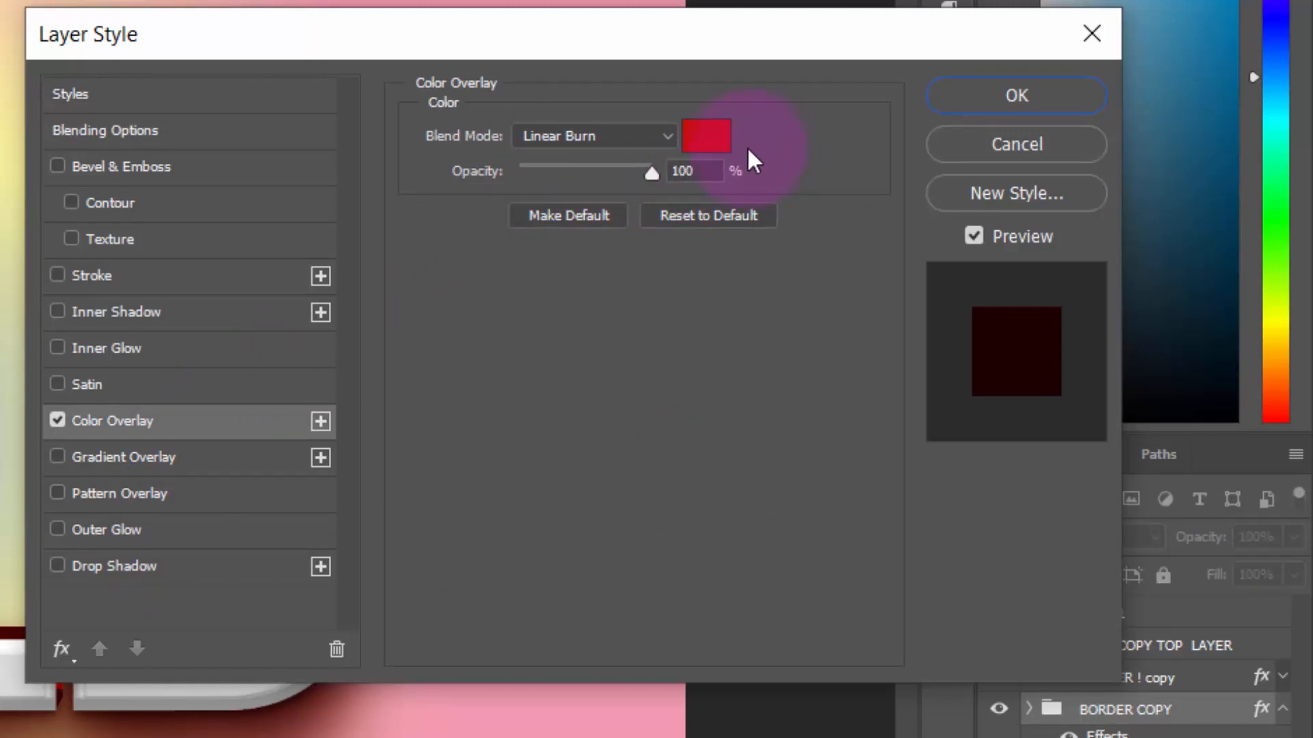
pyautogui.click(708, 139)
pyautogui.write('ff776f')
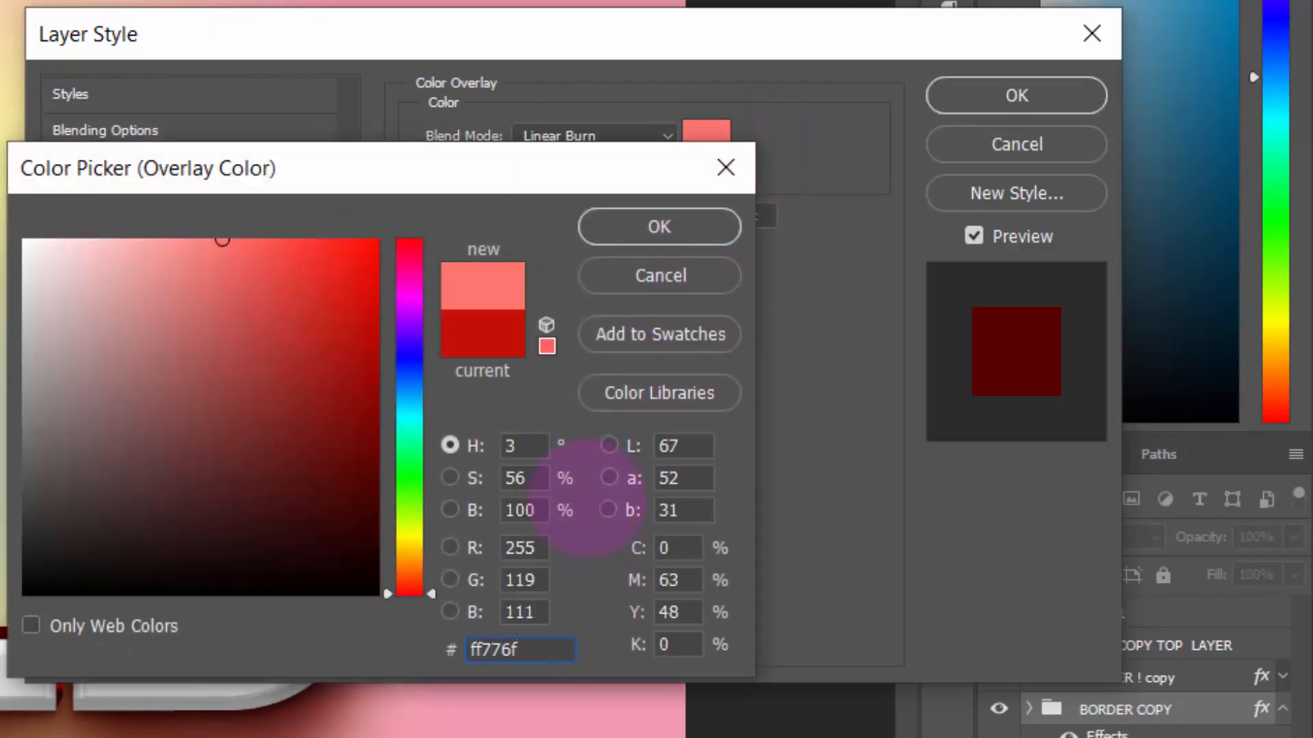
pyautogui.click(666, 229)
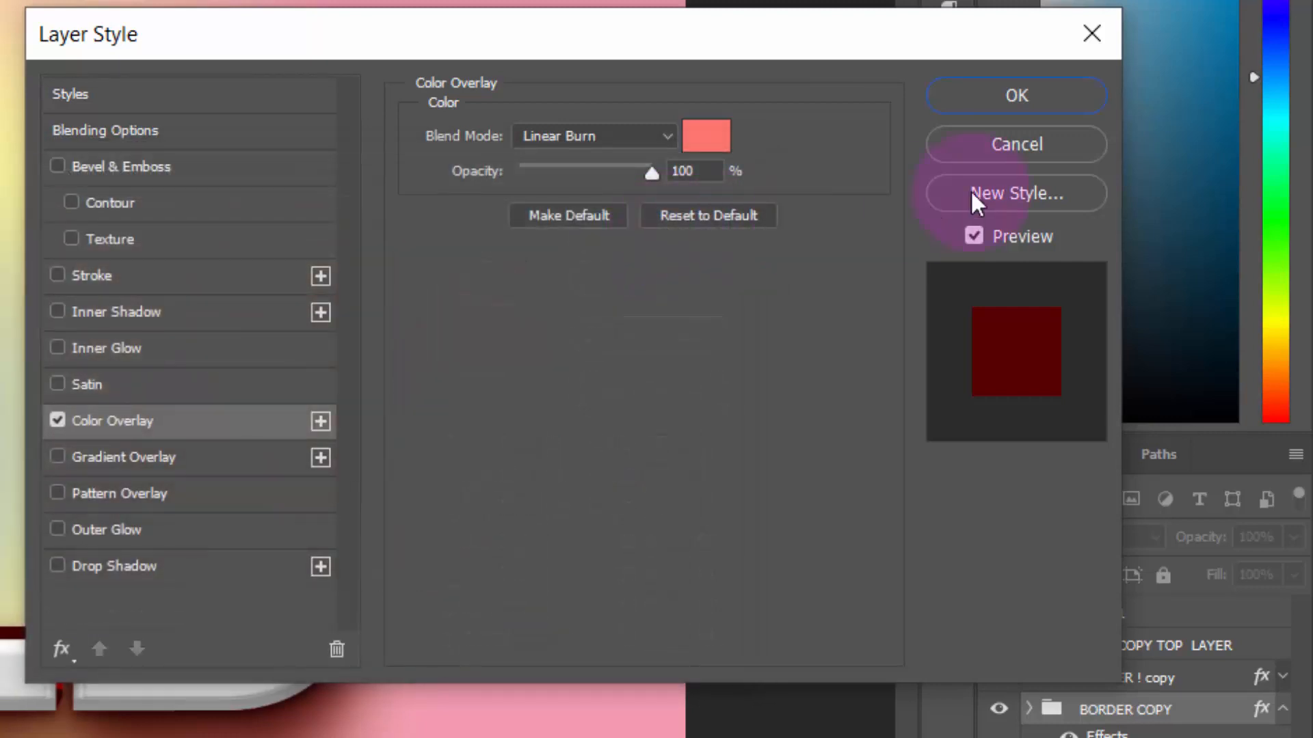
pyautogui.click(999, 104)
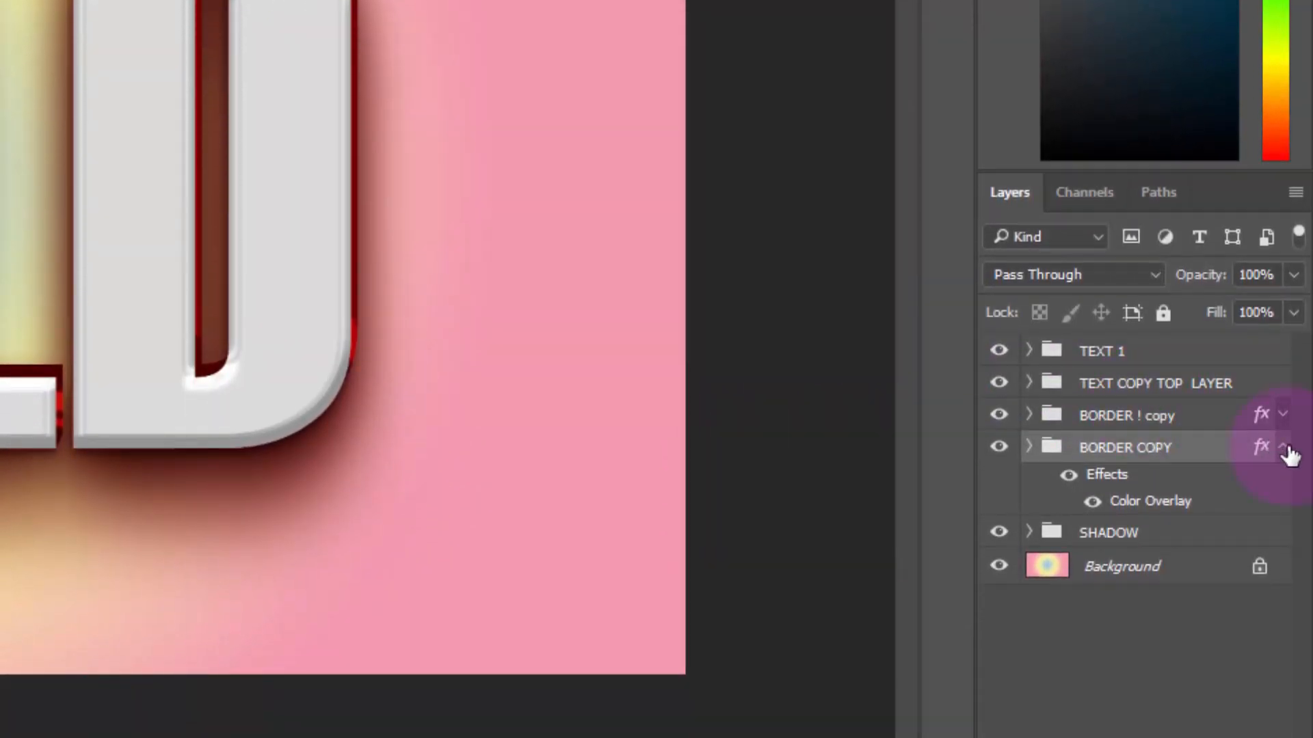
pyautogui.click(1282, 447)
# Unlock the Background layer and gather it with all five layer groups into one new group
pyautogui.click(1265, 519)
pyautogui.keyDown('shift'); pyautogui.click(1258, 516); pyautogui.keyUp('shift')
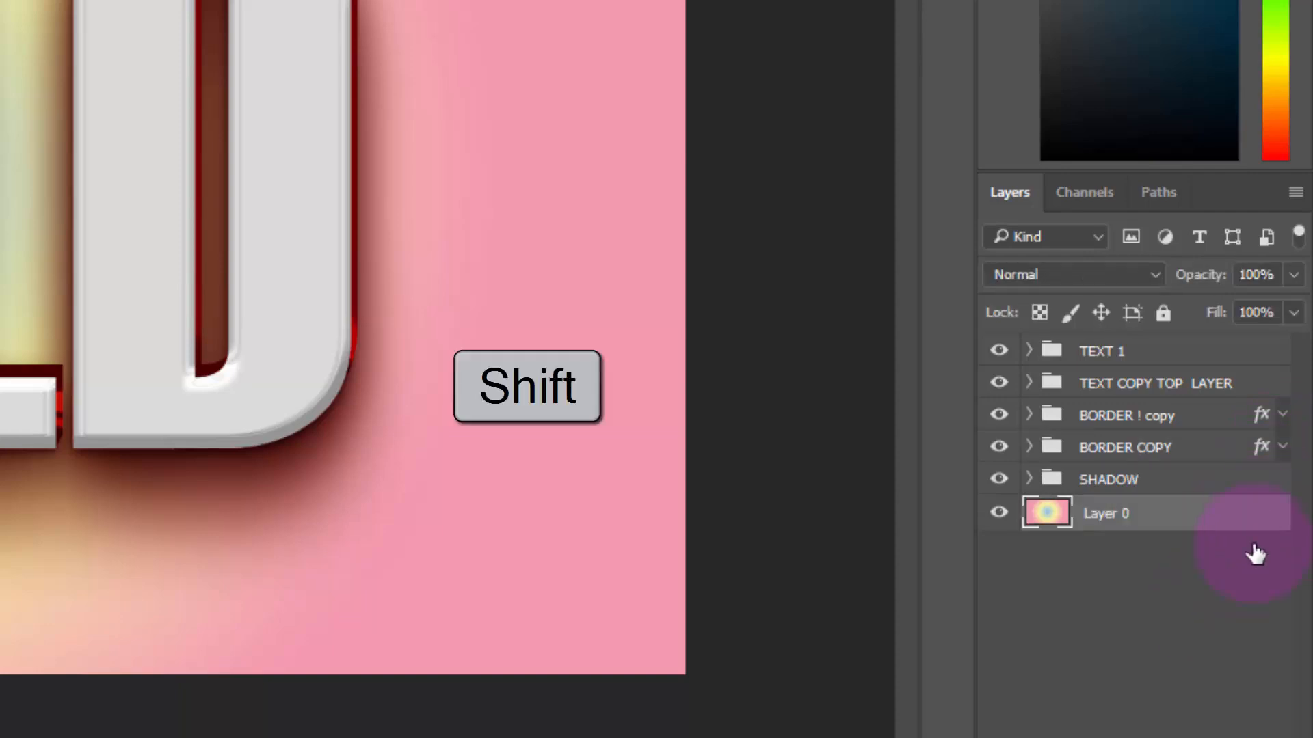
pyautogui.keyDown('shift'); pyautogui.click(1187, 352); pyautogui.keyUp('shift')
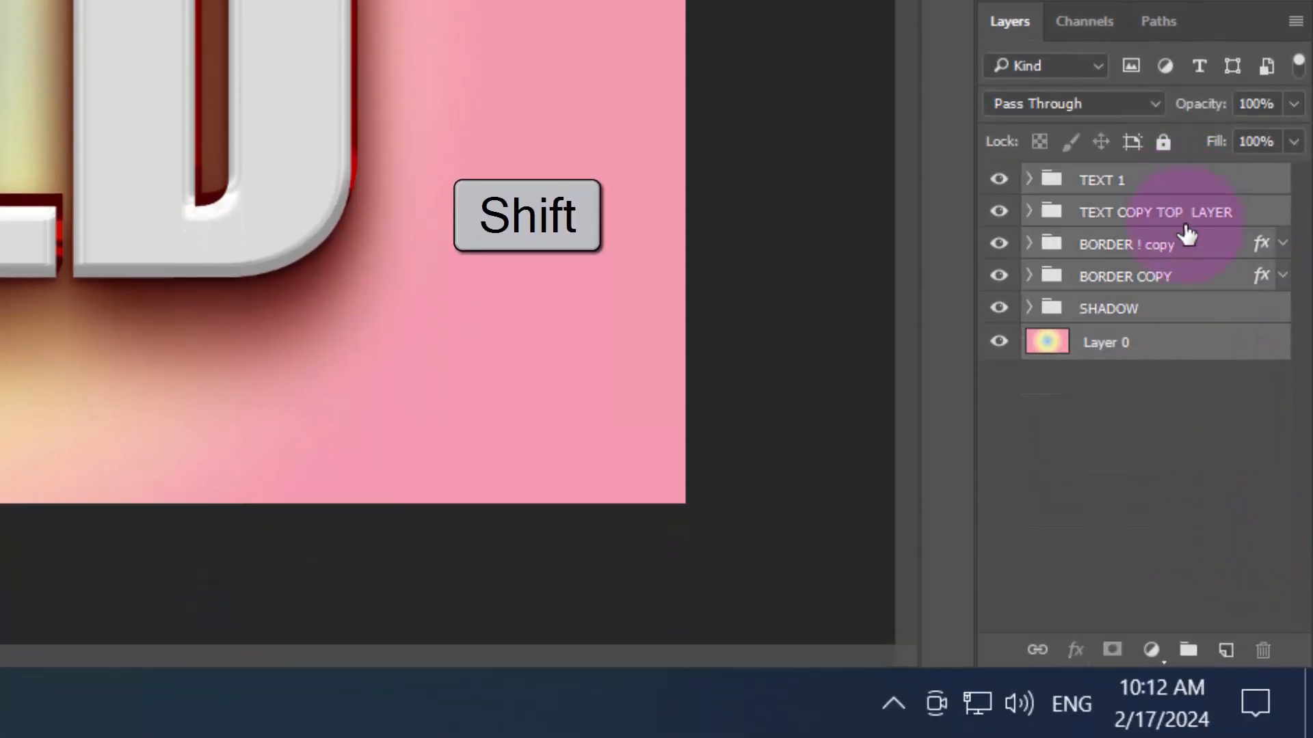
pyautogui.click(1187, 649)
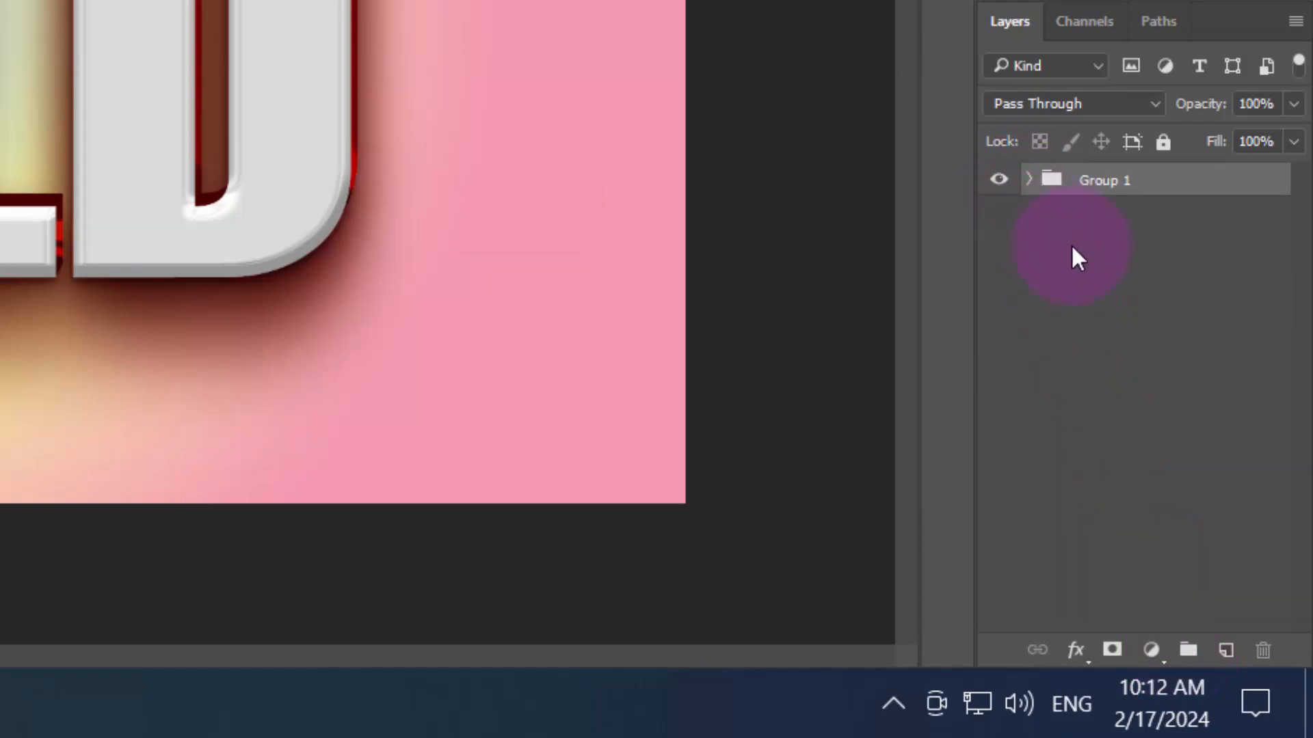
pyautogui.click(1028, 180)
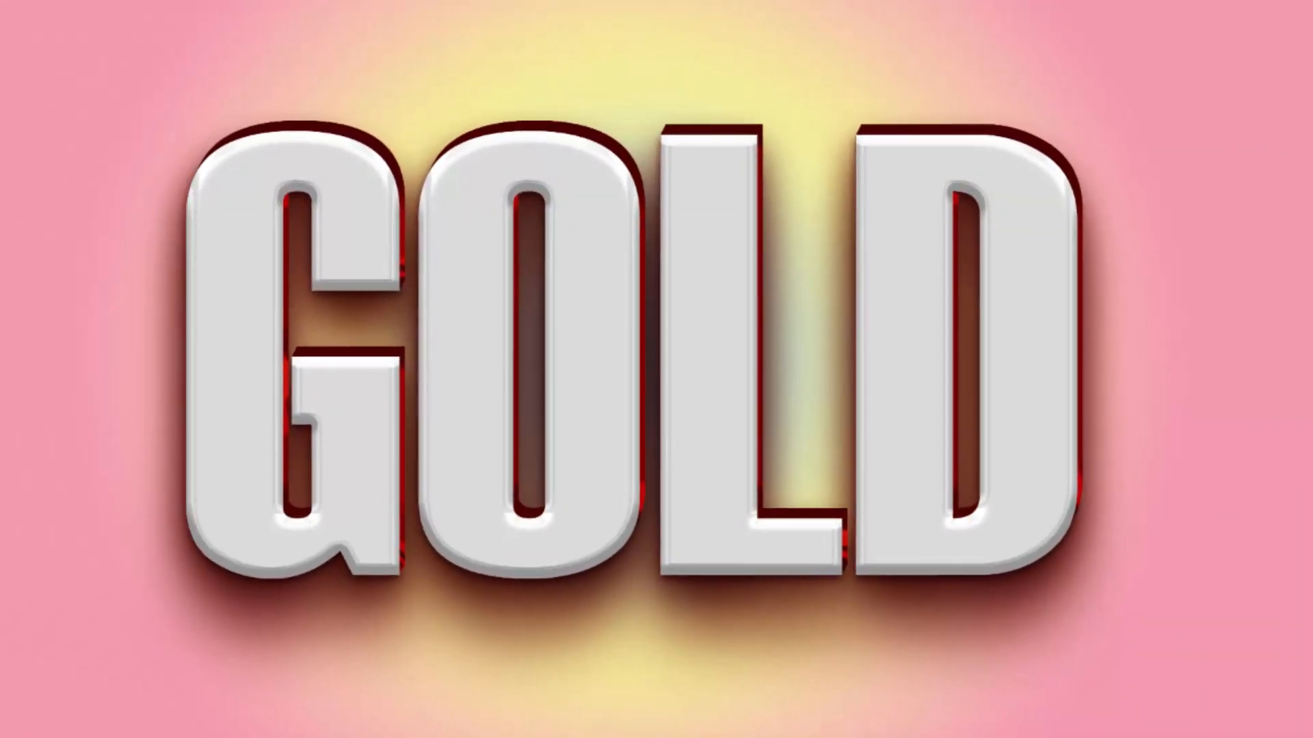